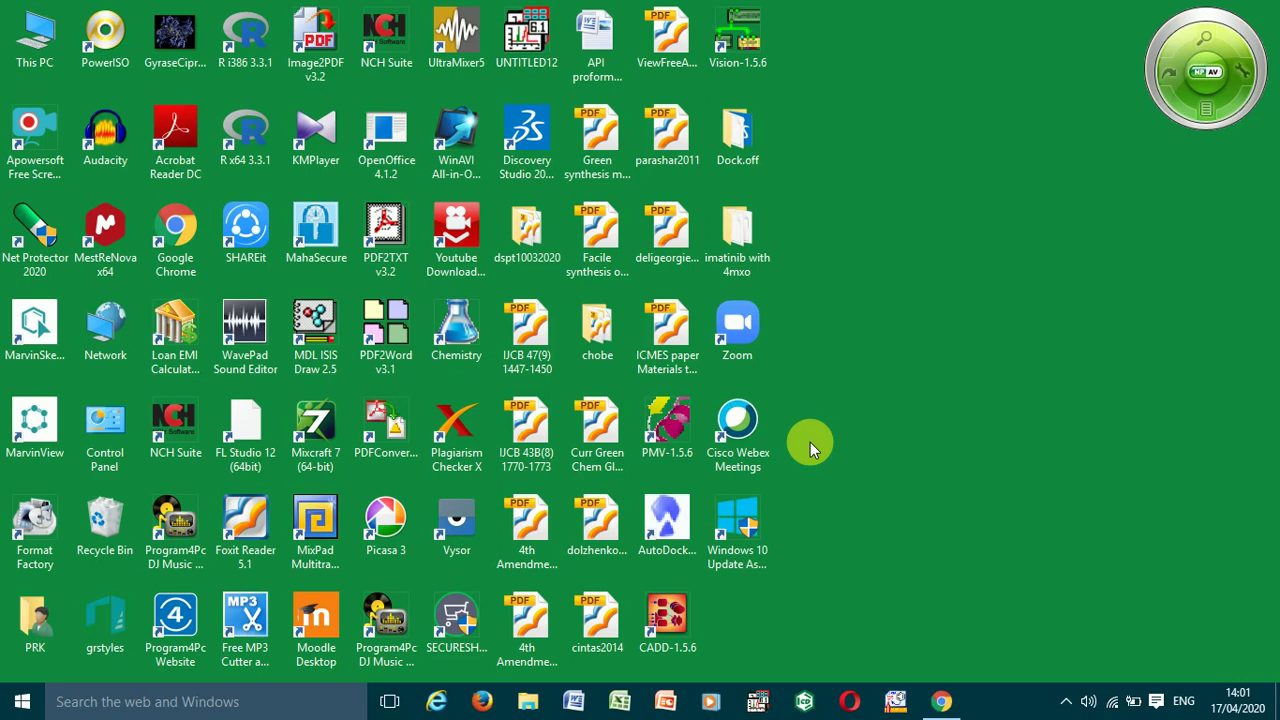
# - Open Gmail in Chrome and sign in to the saved Google account with its password
pyautogui.moveTo(940, 703)
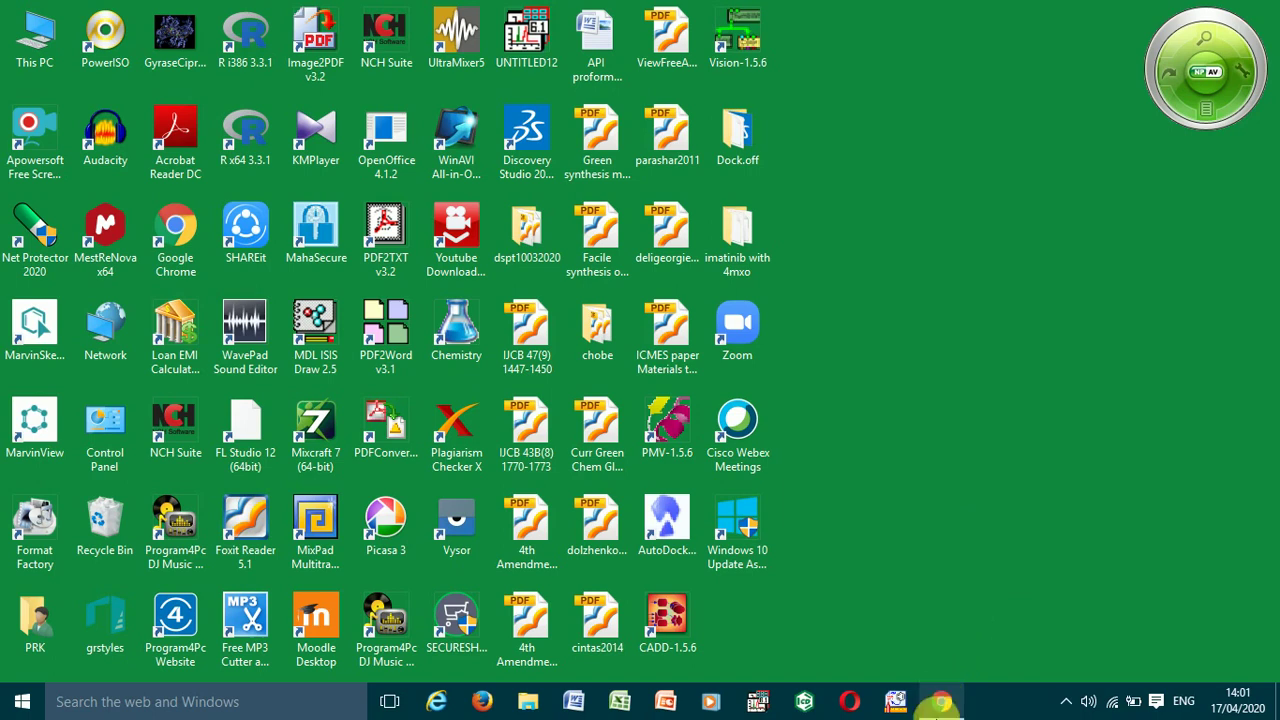
pyautogui.click(941, 703)
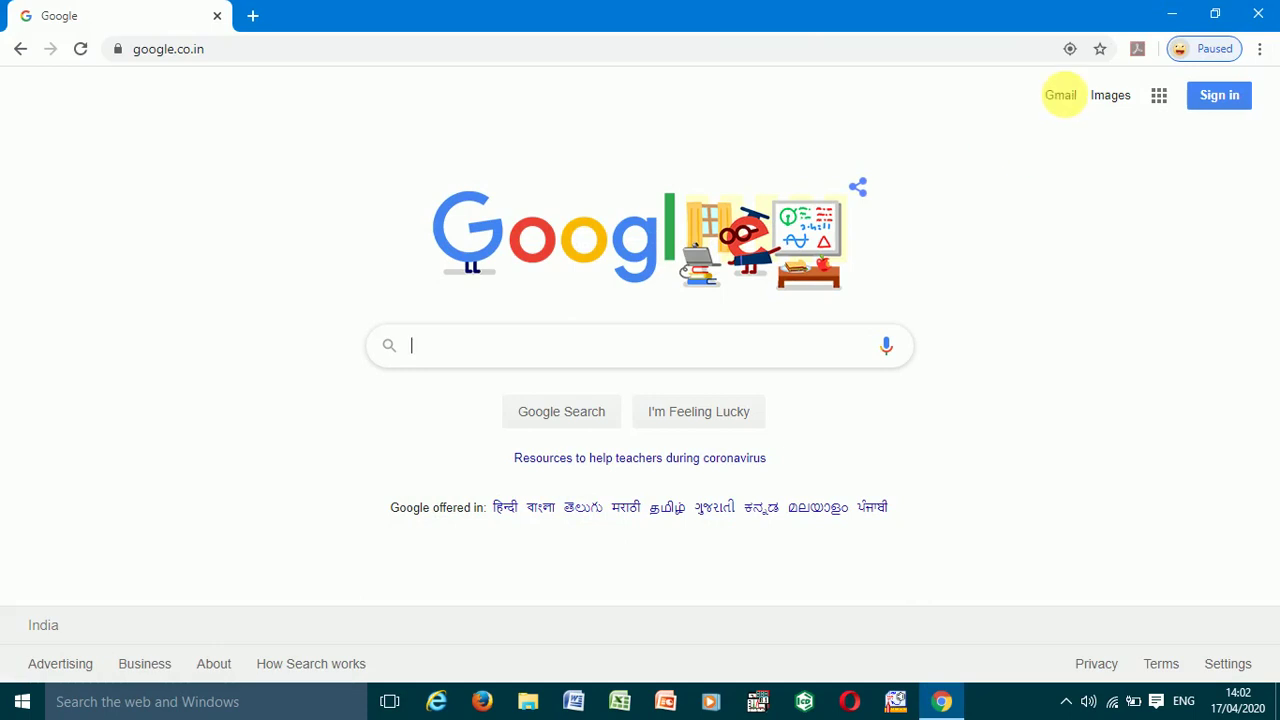
pyautogui.click(1066, 98)
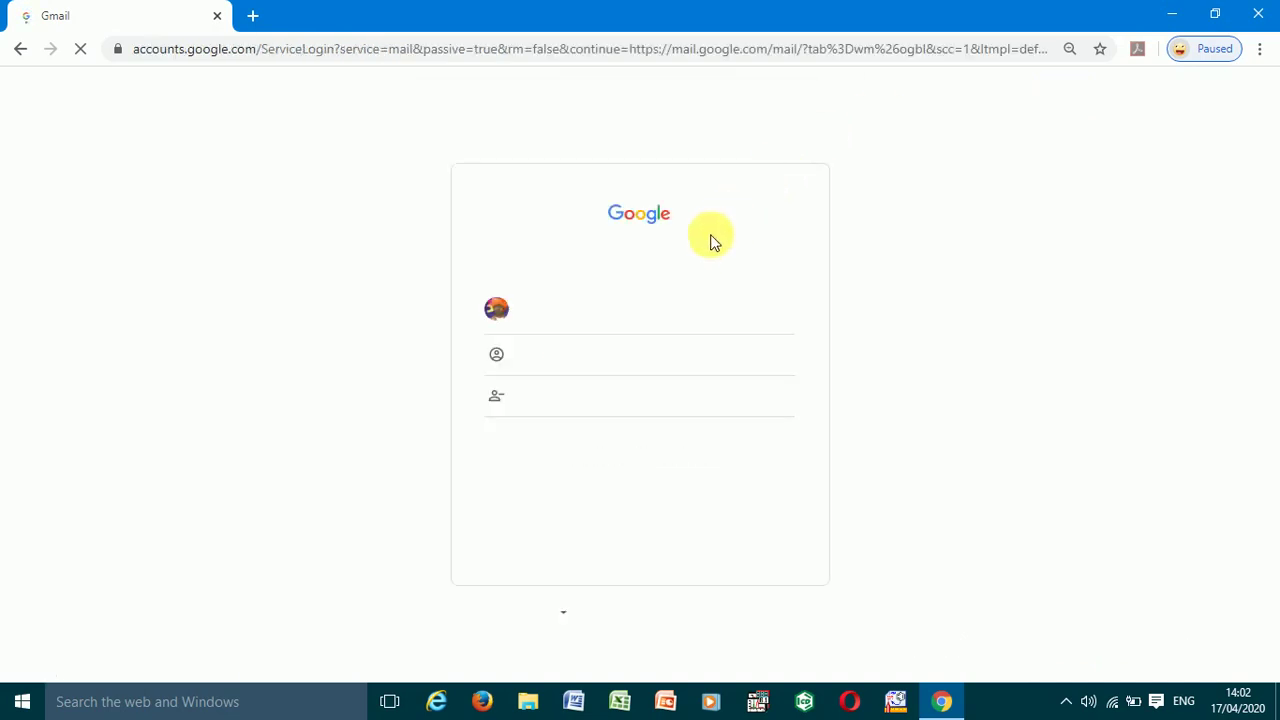
pyautogui.click(540, 308)
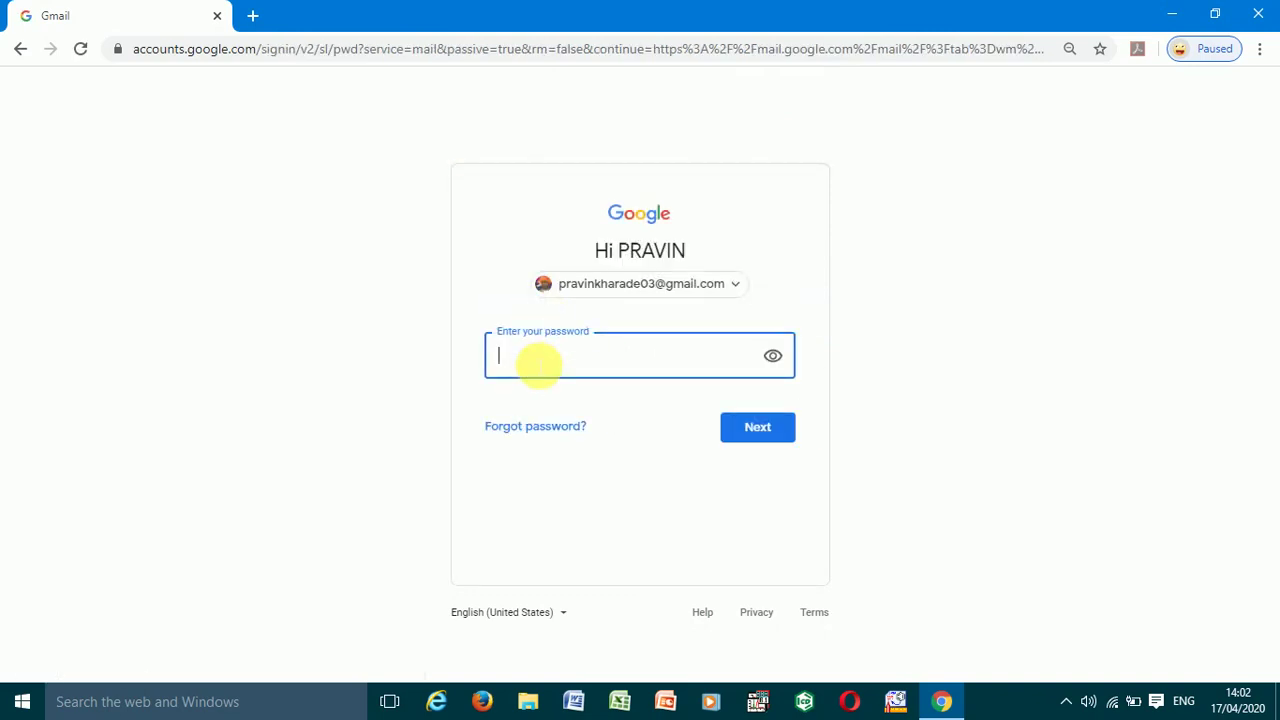
pyautogui.write('*****************')
pyautogui.click(758, 437)
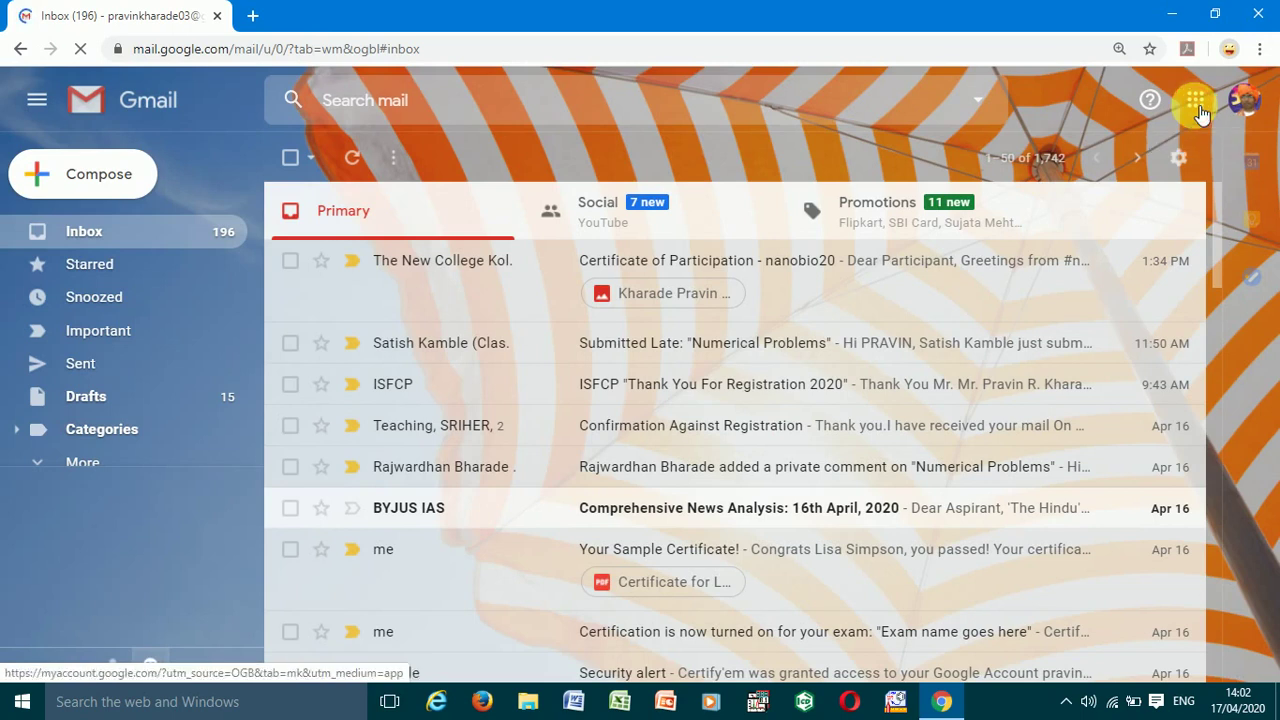
# - Launch Google Classroom from the Google apps grid in Gmail
pyautogui.click(1197, 101)
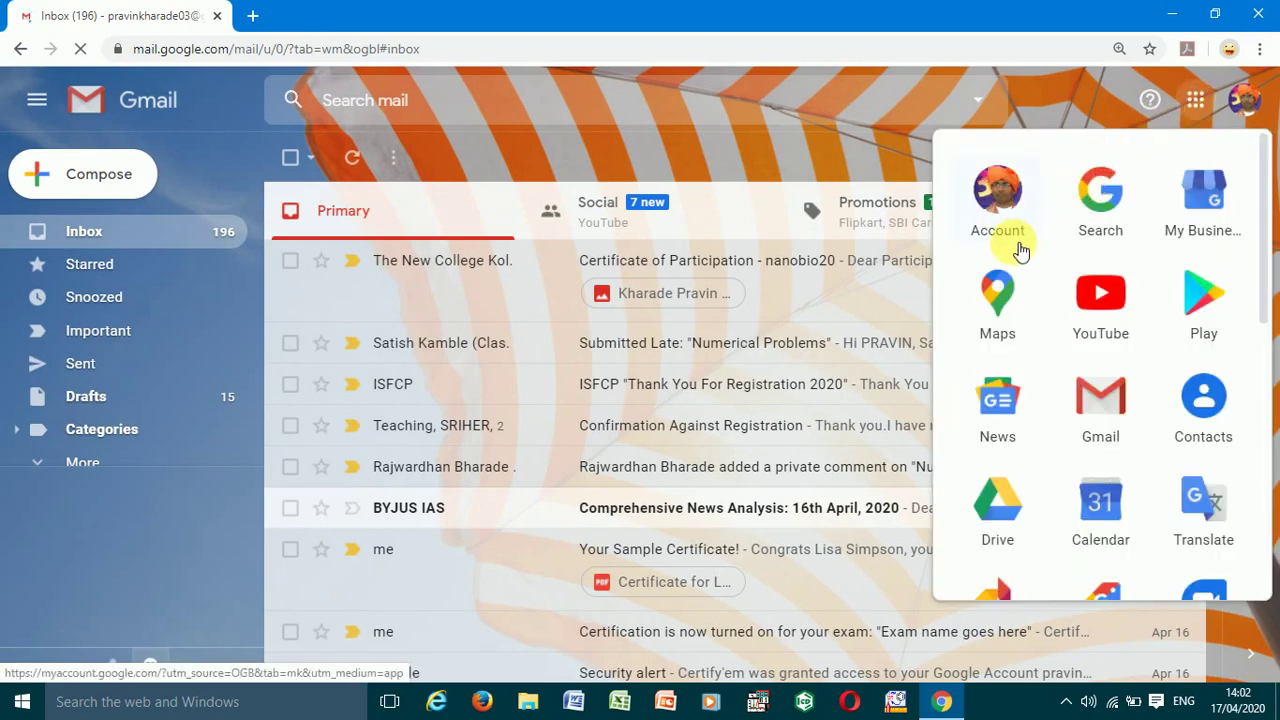
pyautogui.scroll(-2, 1020, 250)
pyautogui.scroll(-4, 1020, 250)
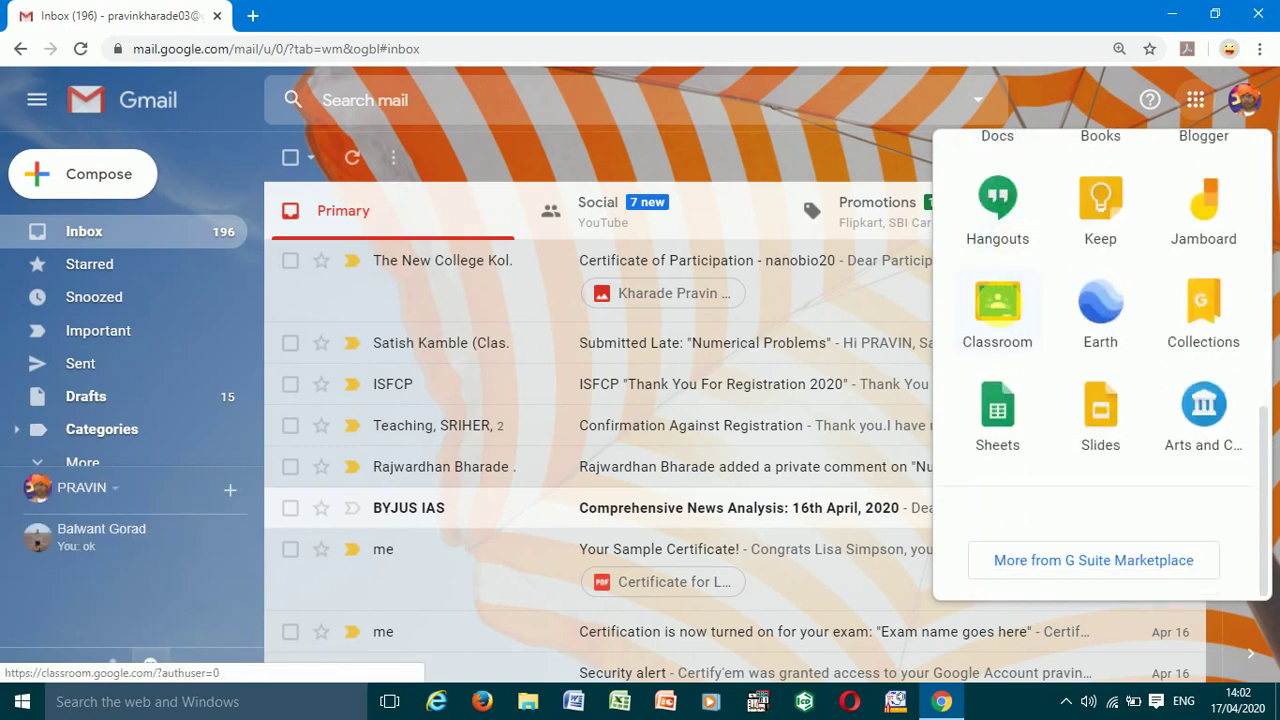
pyautogui.click(999, 304)
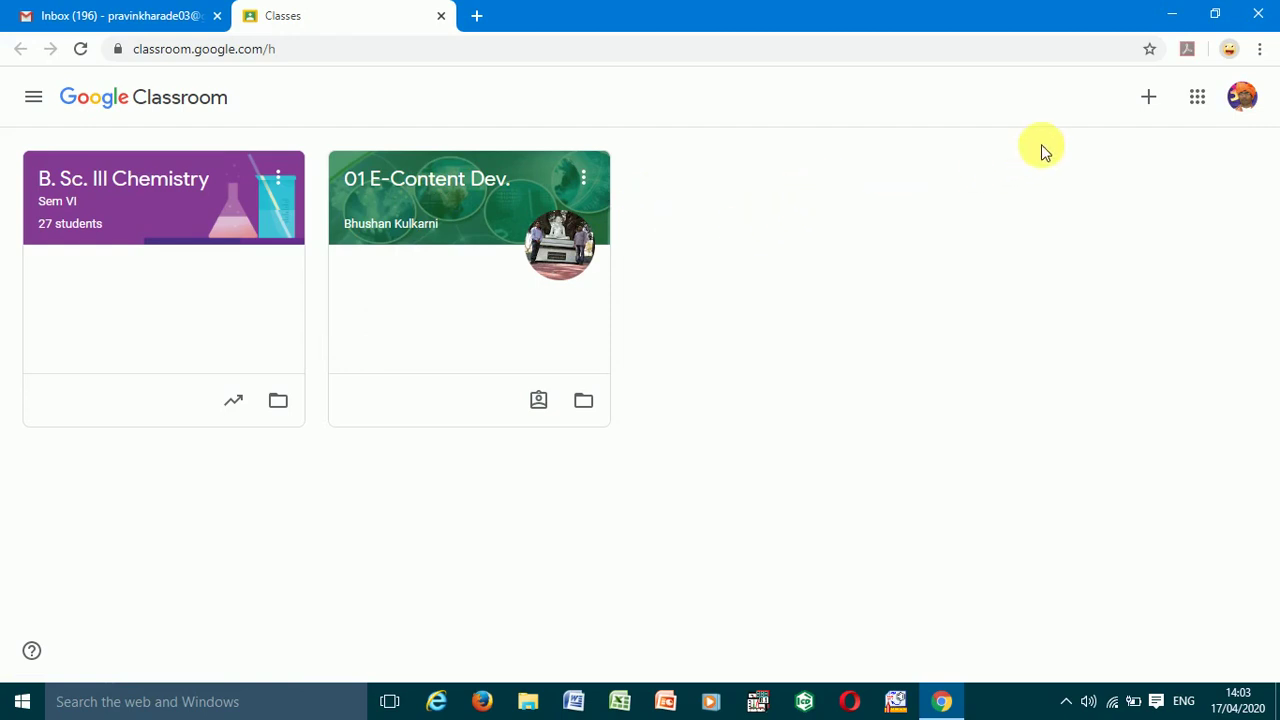
# - Start a new class with Create class and accept the school-use notice
pyautogui.click(1150, 98)
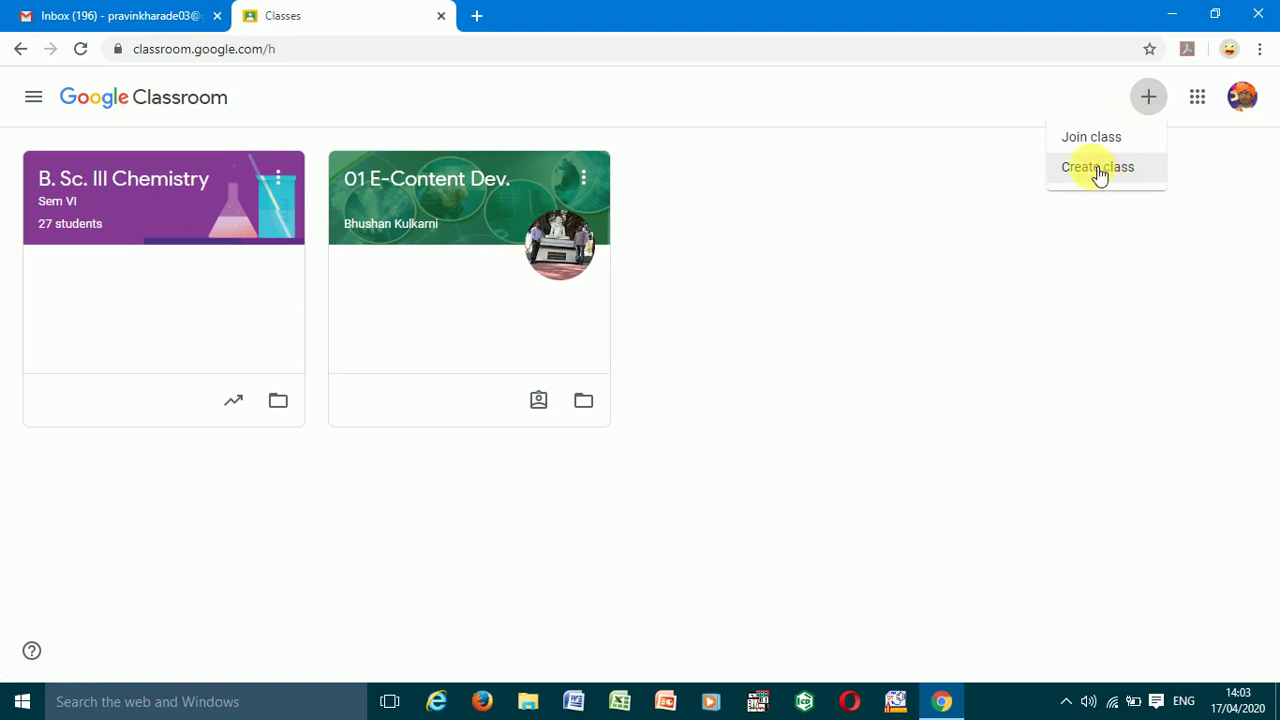
pyautogui.click(1098, 170)
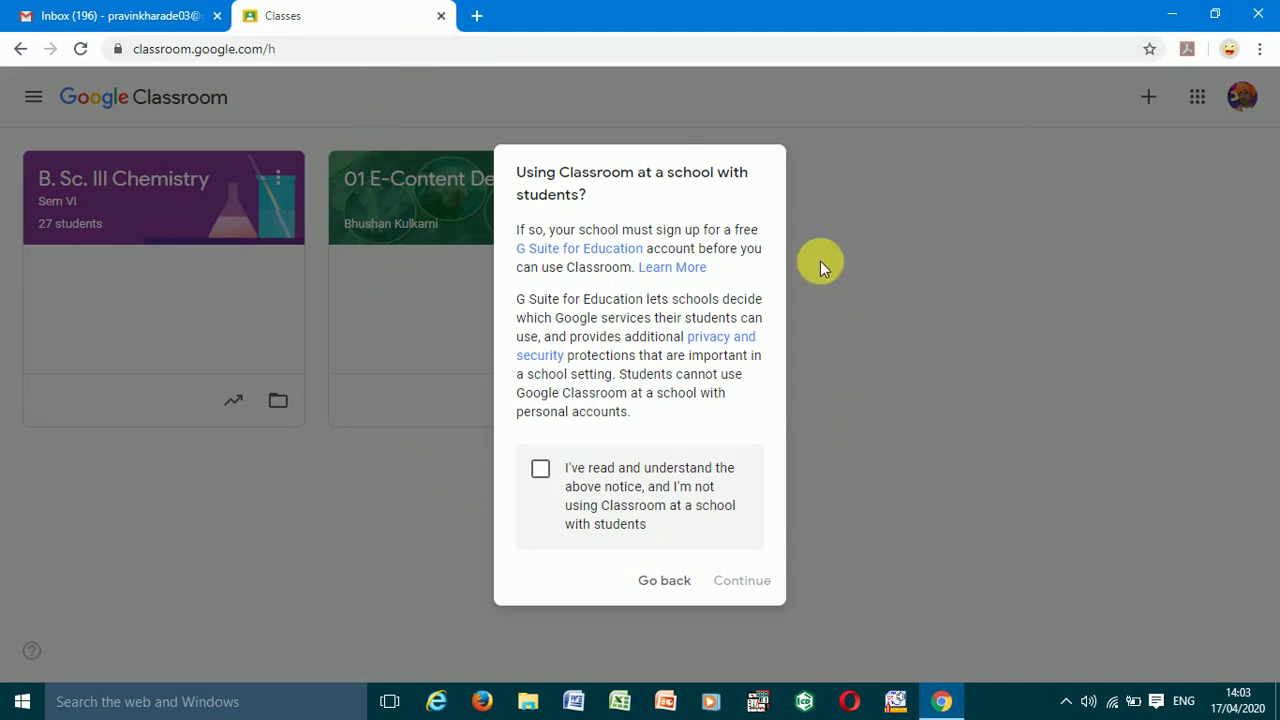
pyautogui.click(541, 470)
pyautogui.click(742, 581)
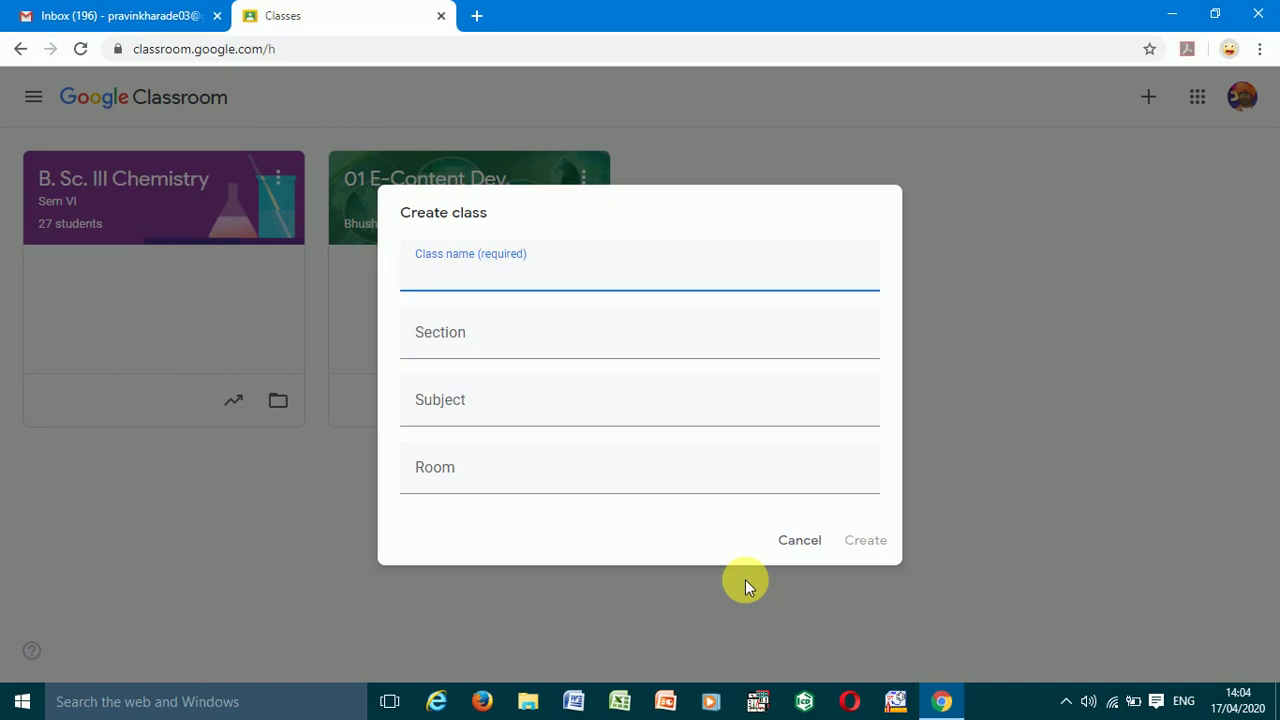
# - Create class 'B. Sc. II' with section Sem 4, subject Physical Chemistry and room 1
pyautogui.write('B. Sc. I')
pyautogui.write('II')
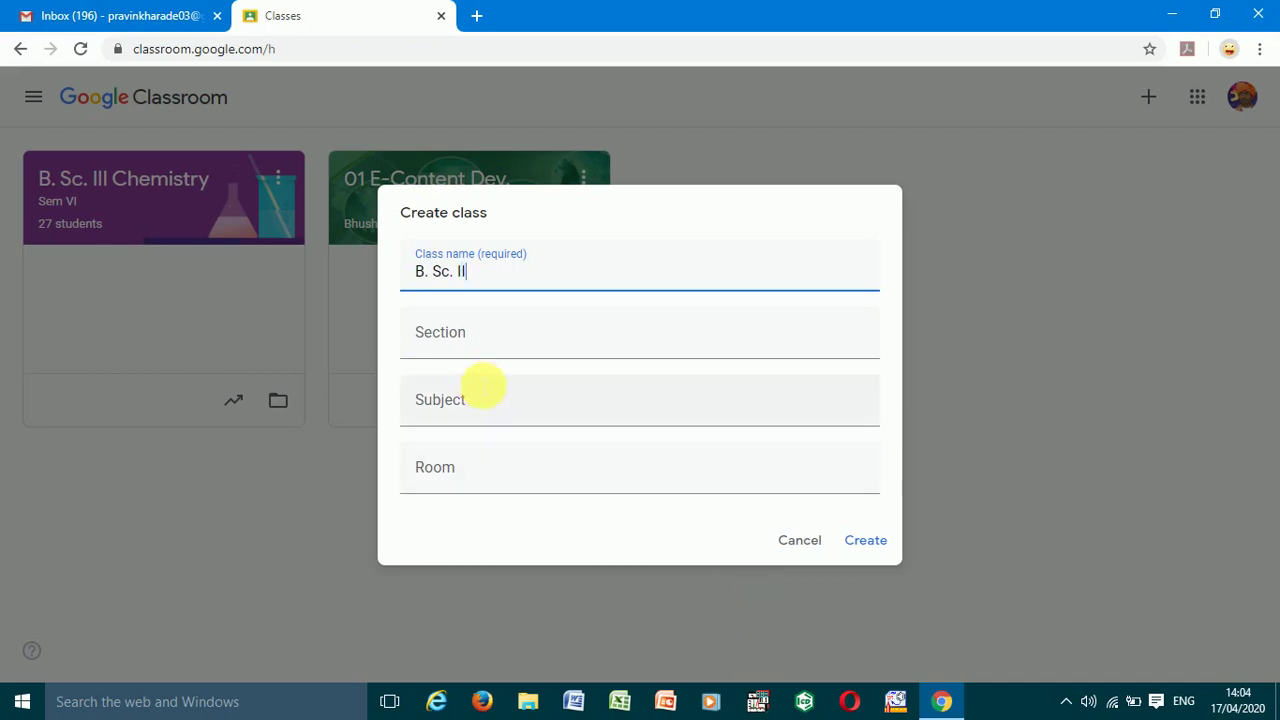
pyautogui.click(465, 345)
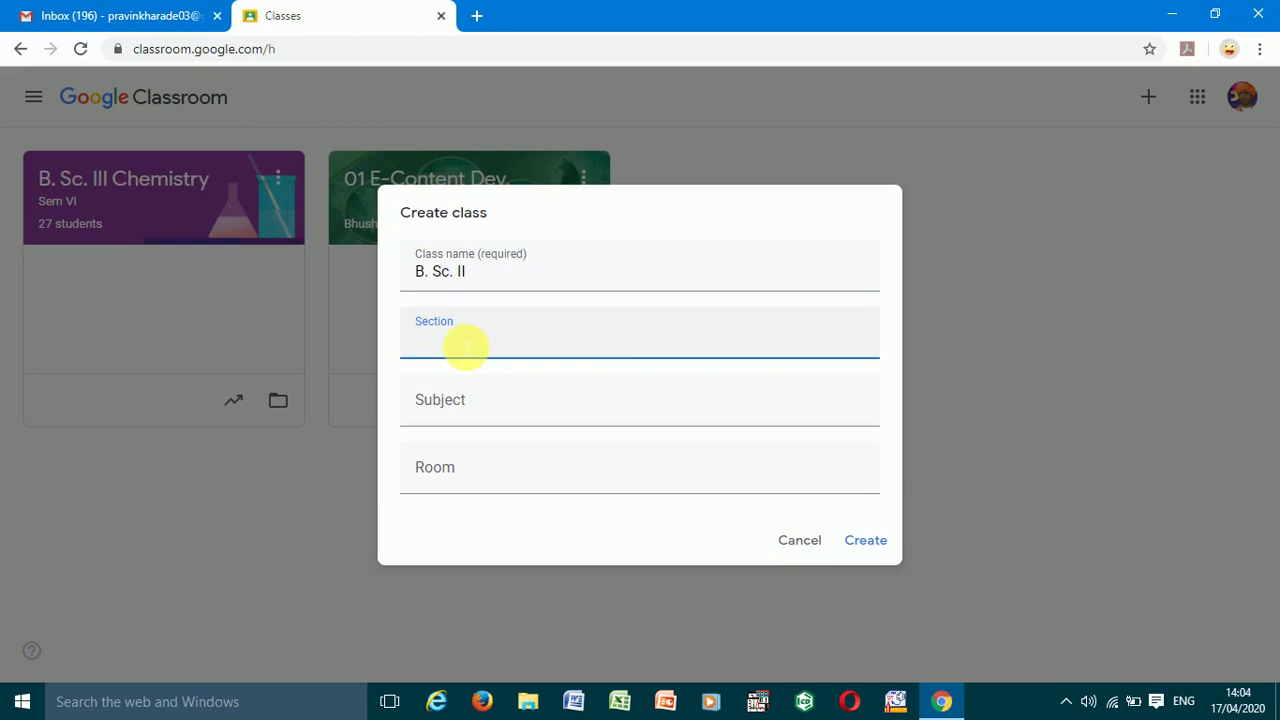
pyautogui.write('Sem 4')
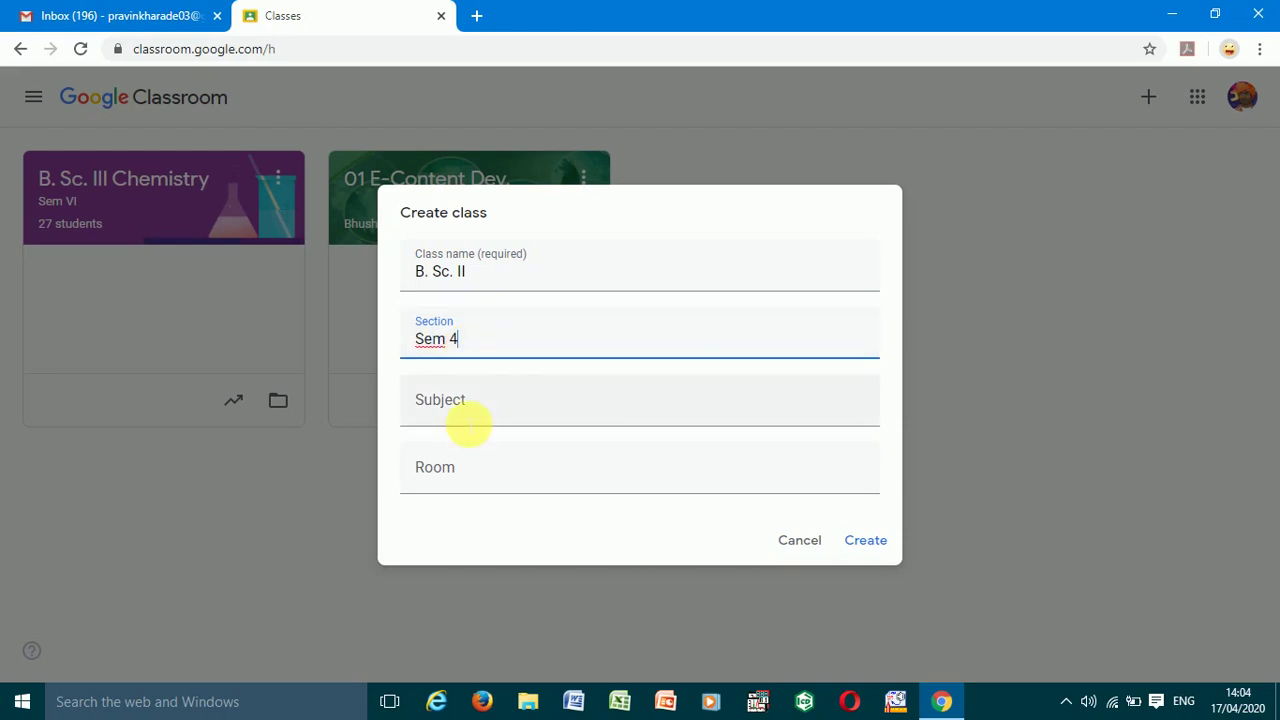
pyautogui.click(467, 410)
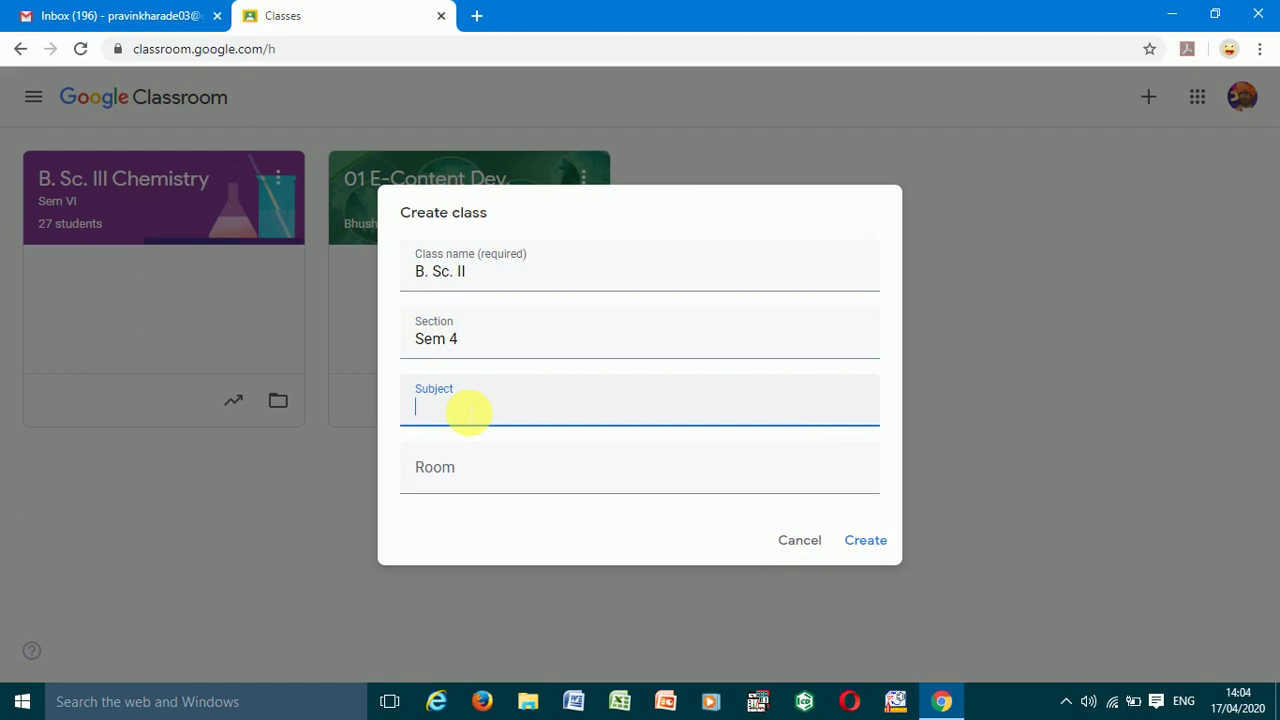
pyautogui.write('Physical')
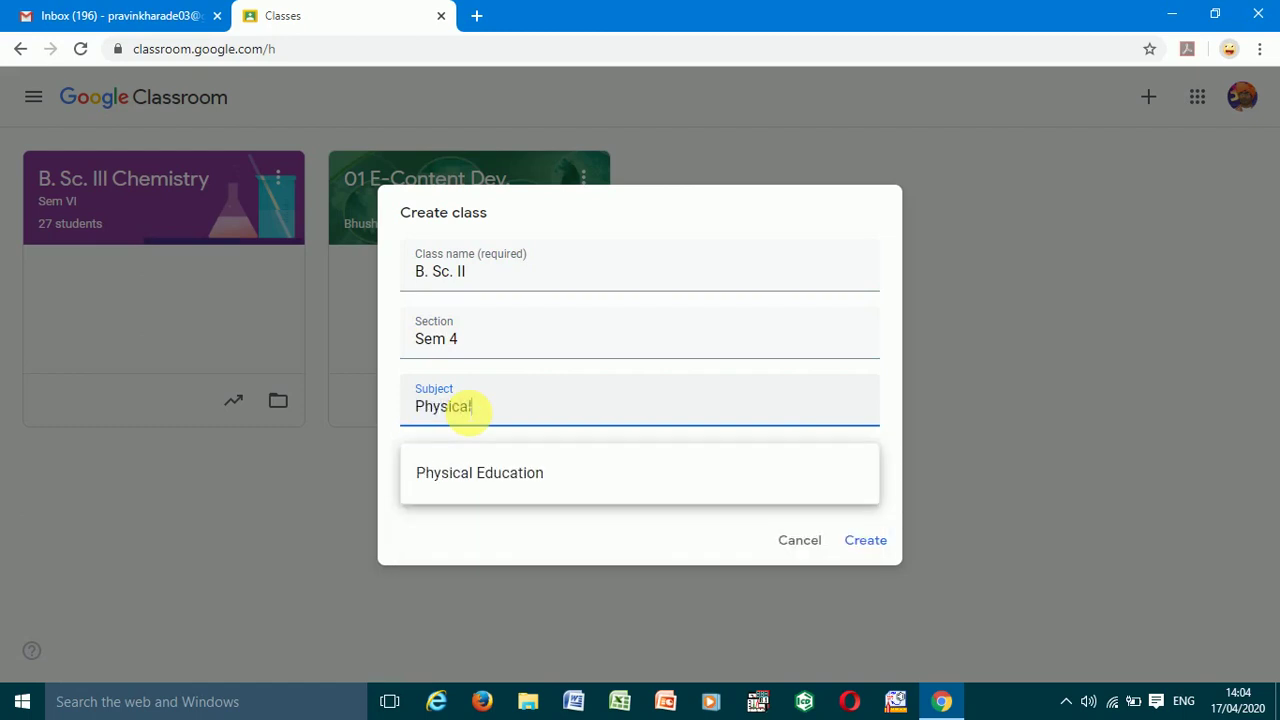
pyautogui.write(' Chemistry')
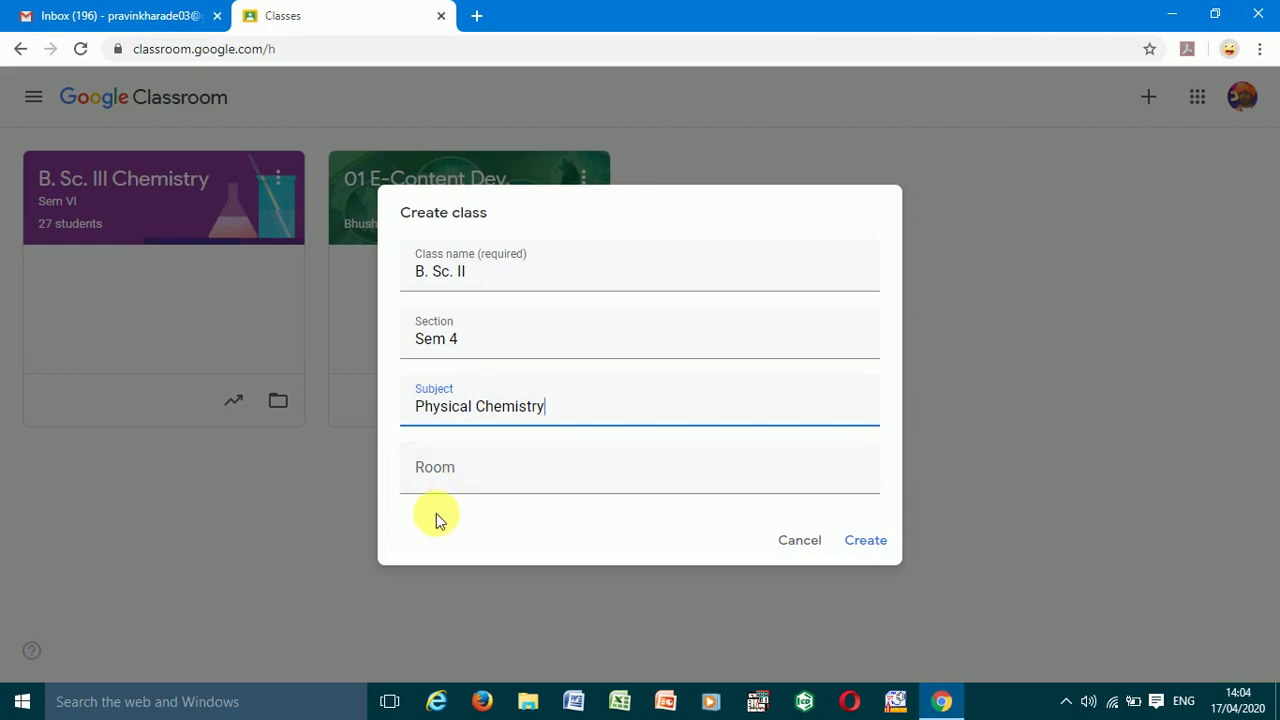
pyautogui.click(463, 484)
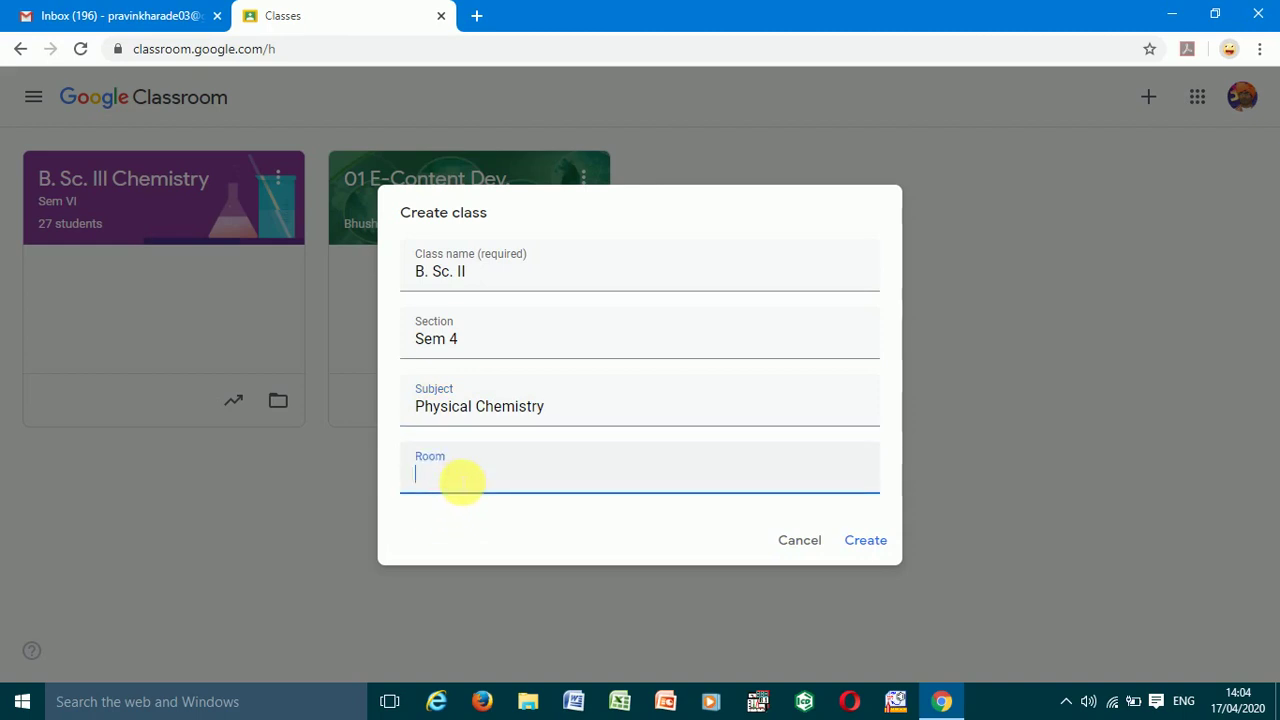
pyautogui.write('1')
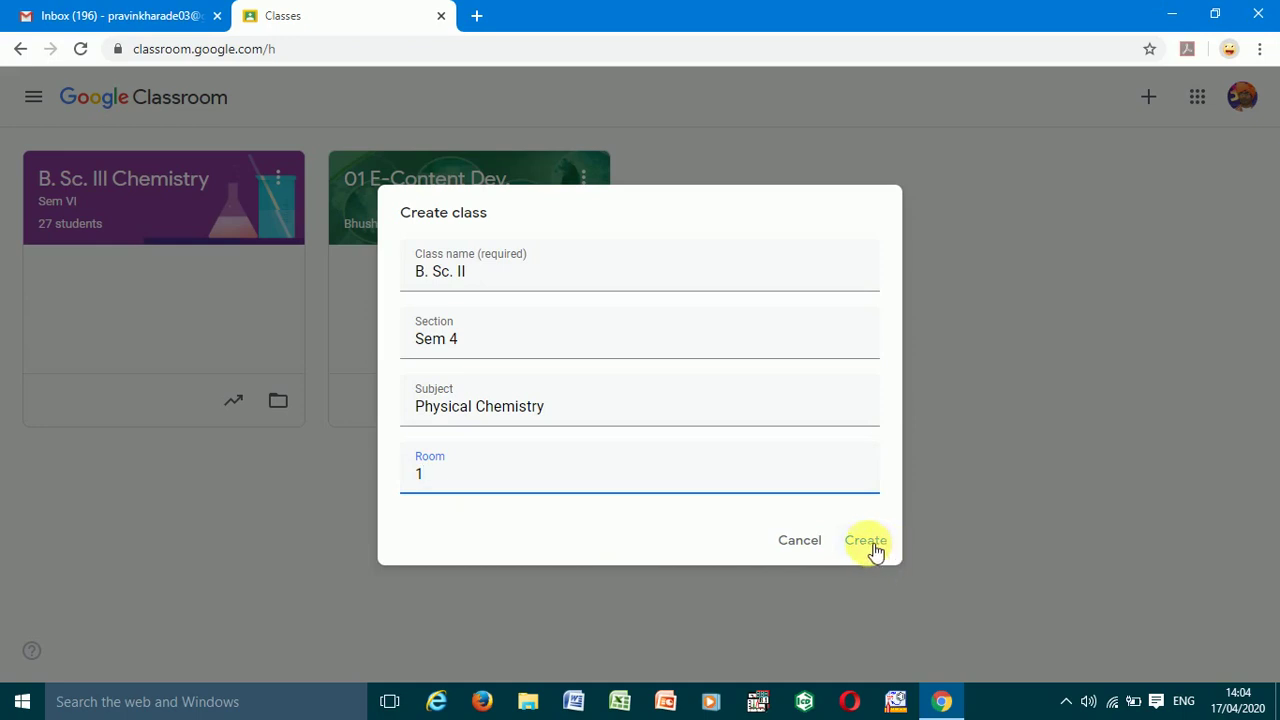
pyautogui.click(870, 543)
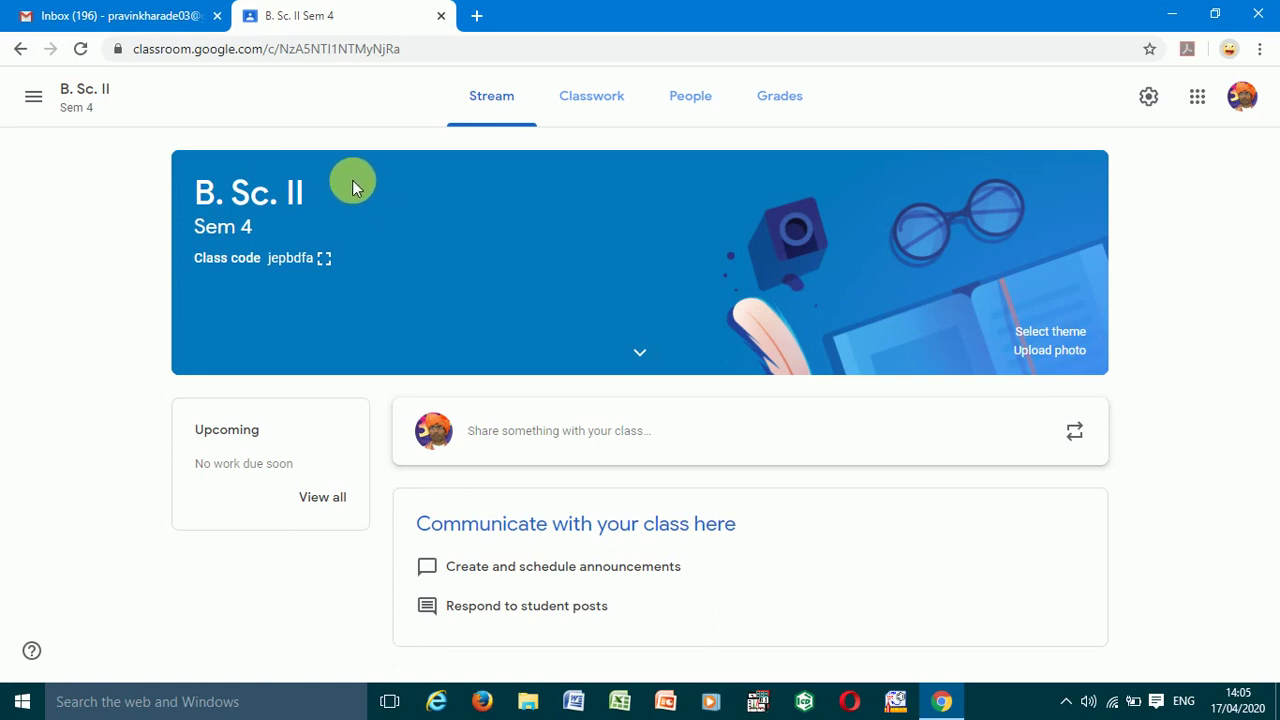
# - Display the B. Sc. II class code in an enlarged view
pyautogui.click(325, 262)
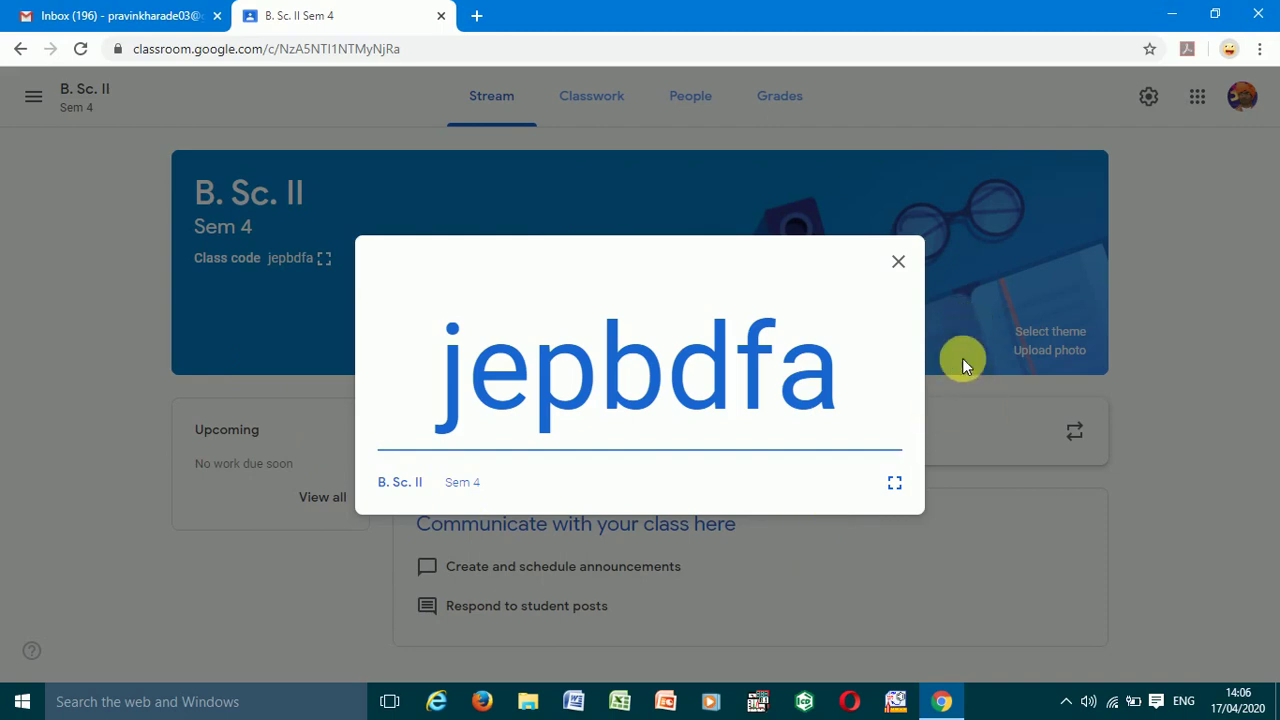
# - Show the class code full screen, then close it to return to the Stream
pyautogui.click(894, 484)
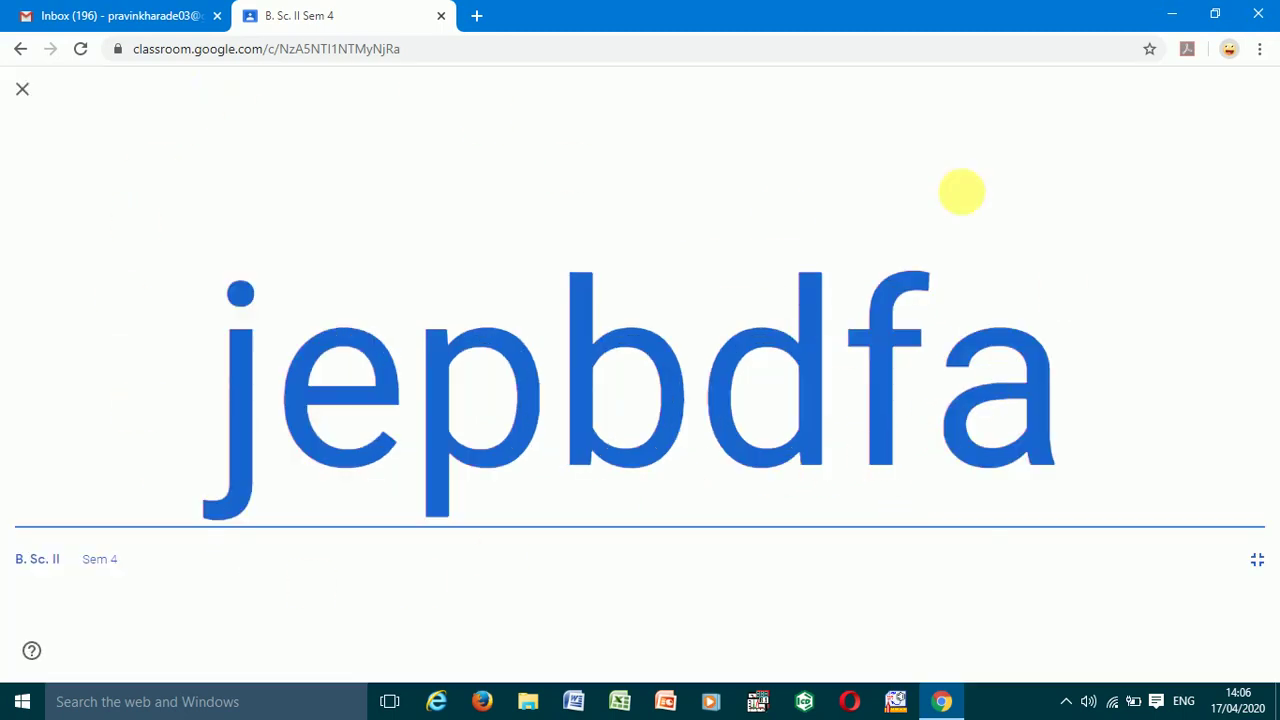
pyautogui.click(25, 93)
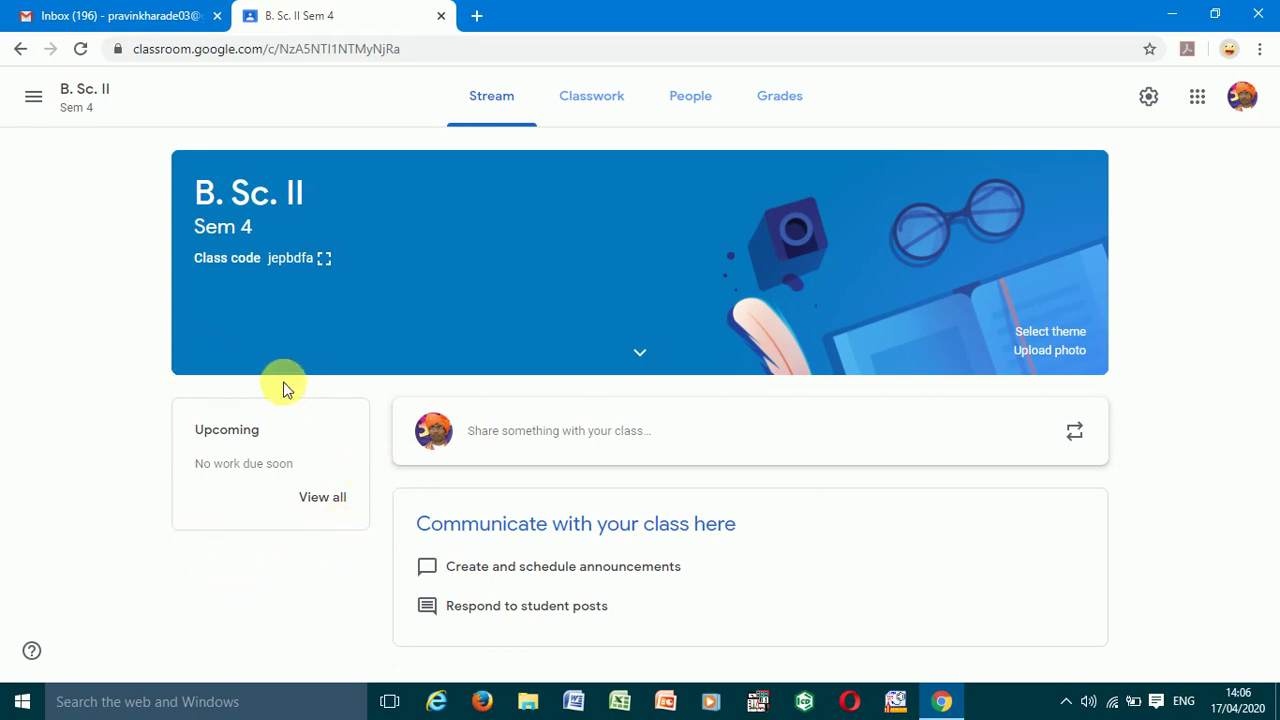
# - Post the announcement 'Welcome all students in this classroom.' and go to Classwork
pyautogui.click(533, 434)
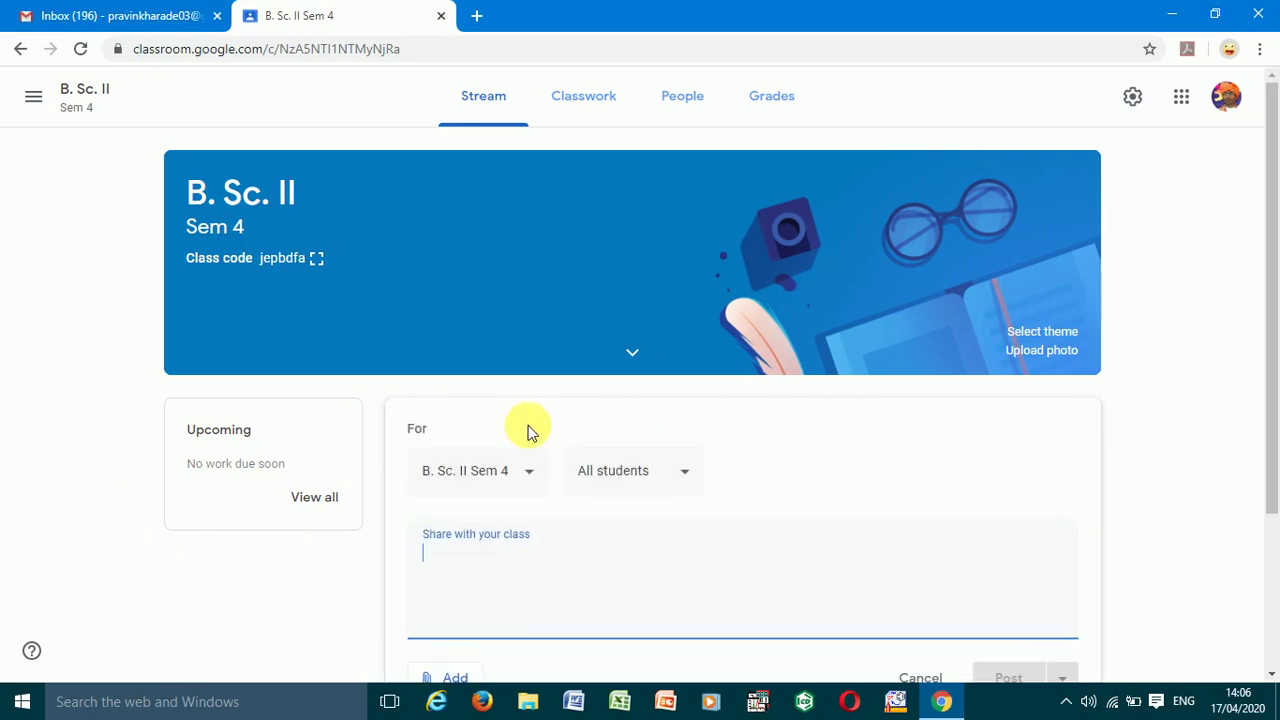
pyautogui.write('Wel')
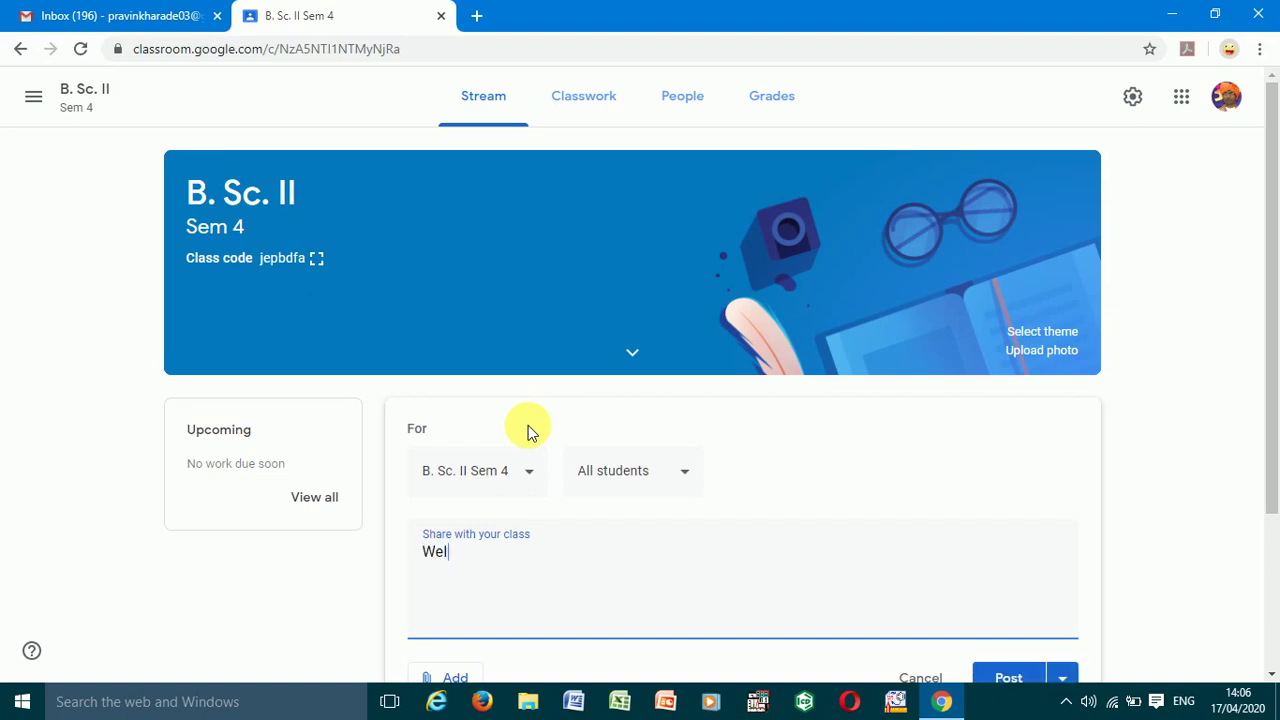
pyautogui.write('come all students in ')
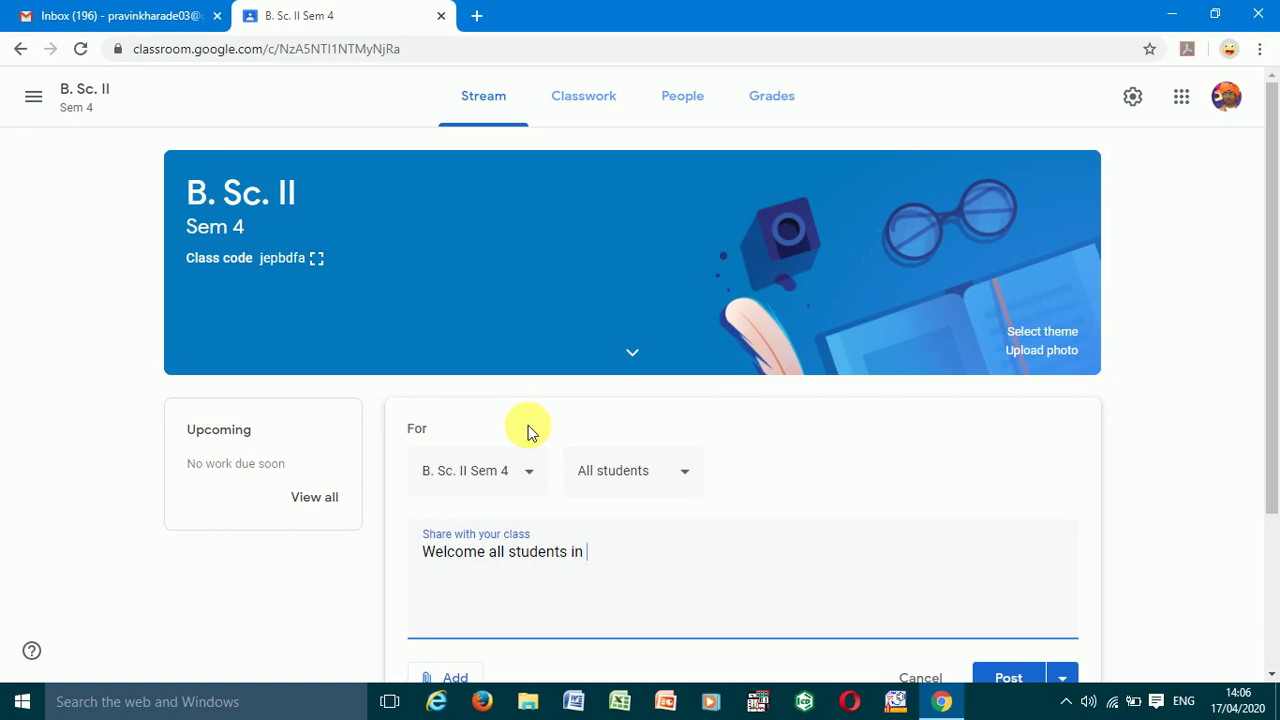
pyautogui.write('this classroom.')
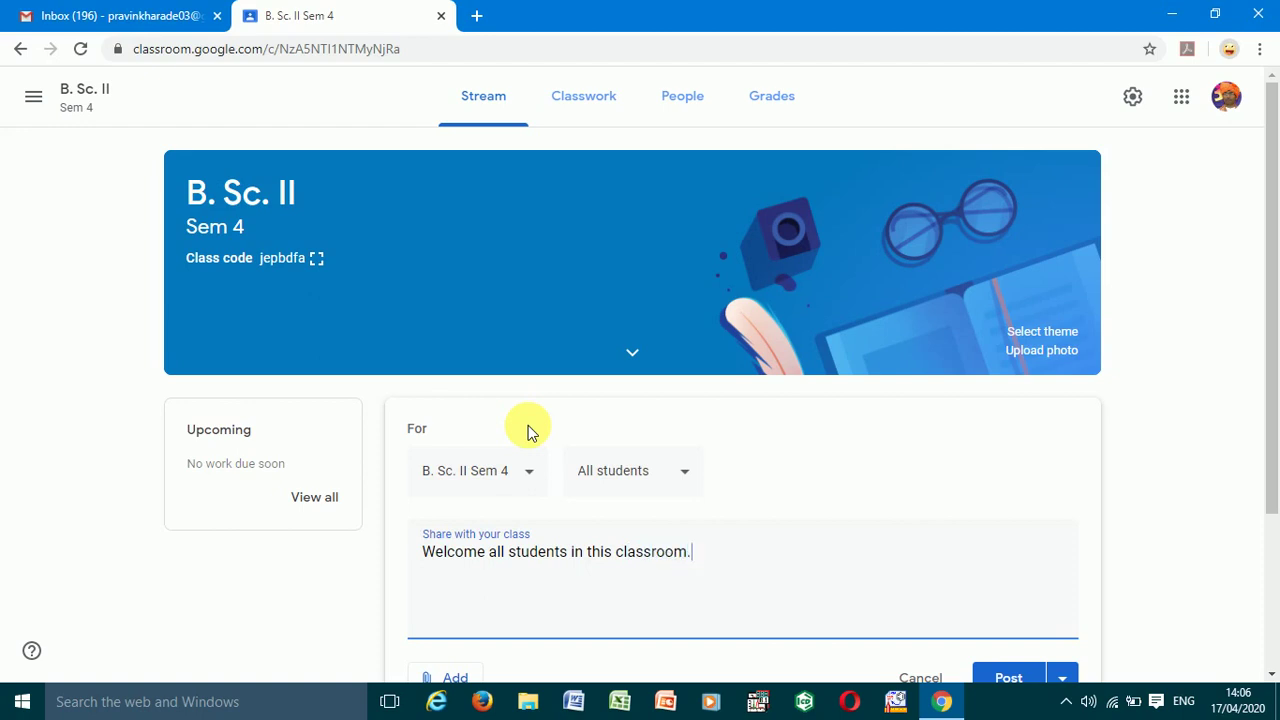
pyautogui.click(1004, 678)
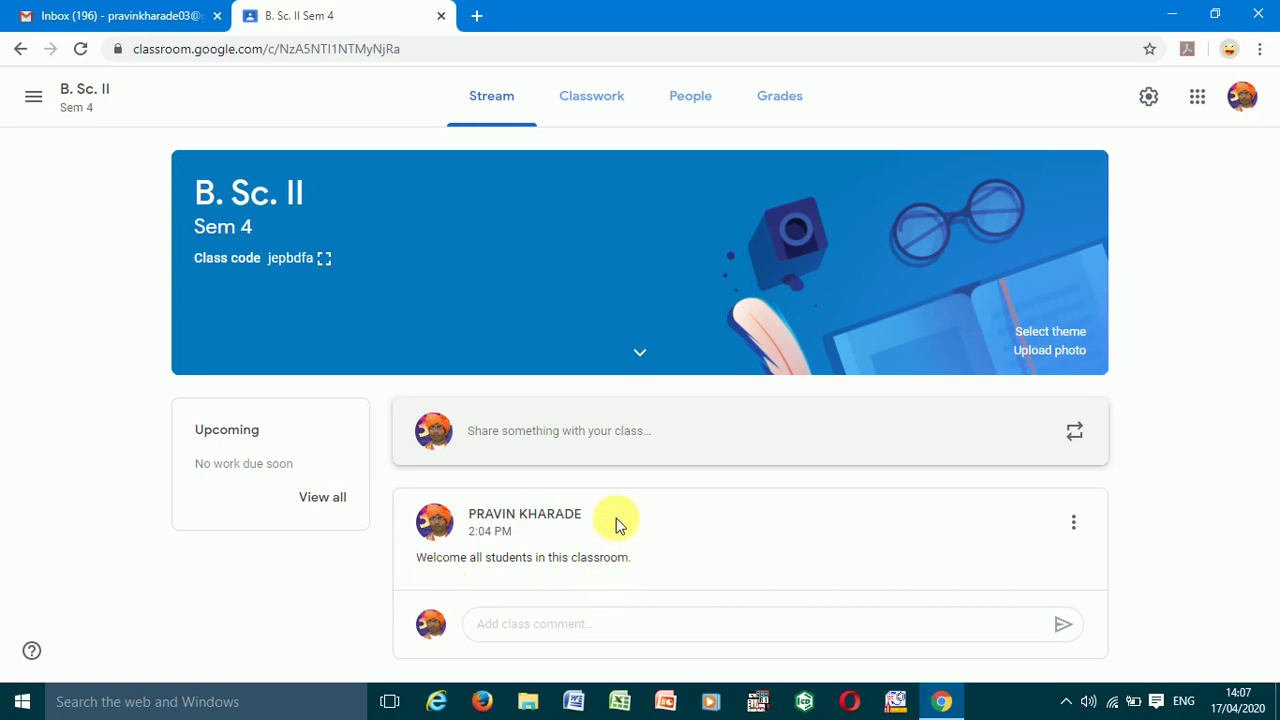
pyautogui.click(601, 108)
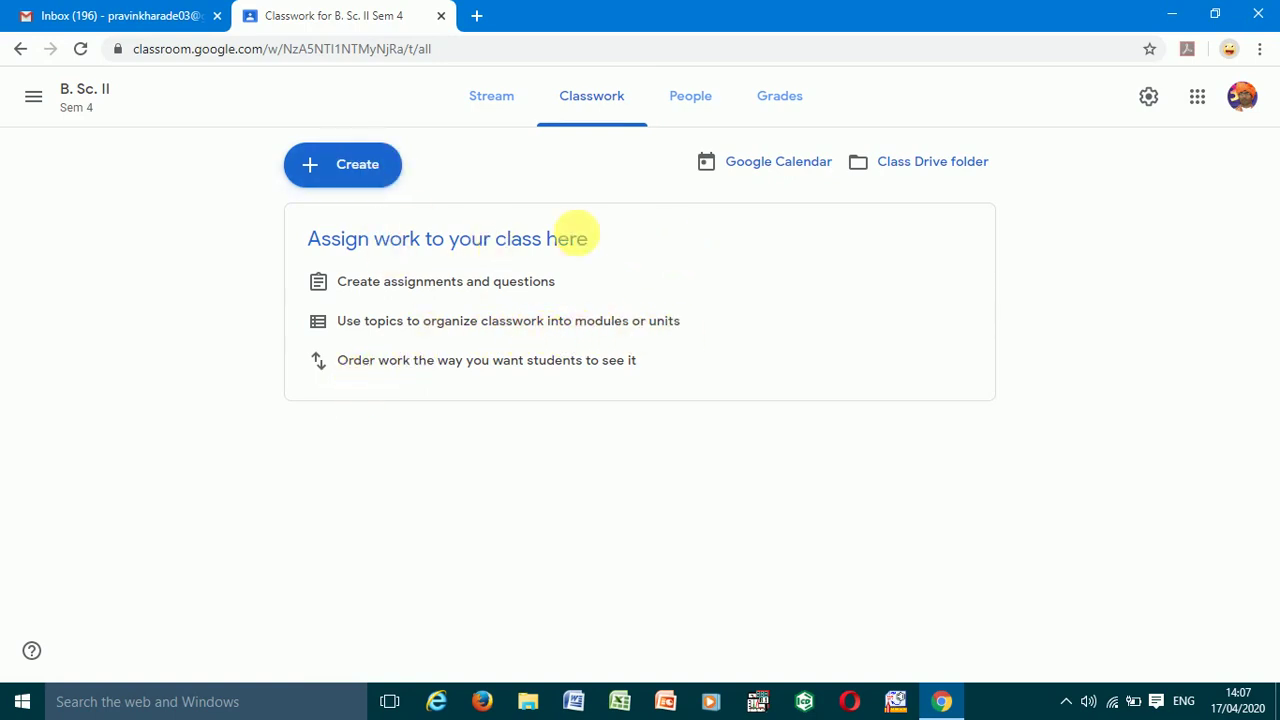
# - Open the Add topic dialog from the Classwork Create menu
pyautogui.click(352, 178)
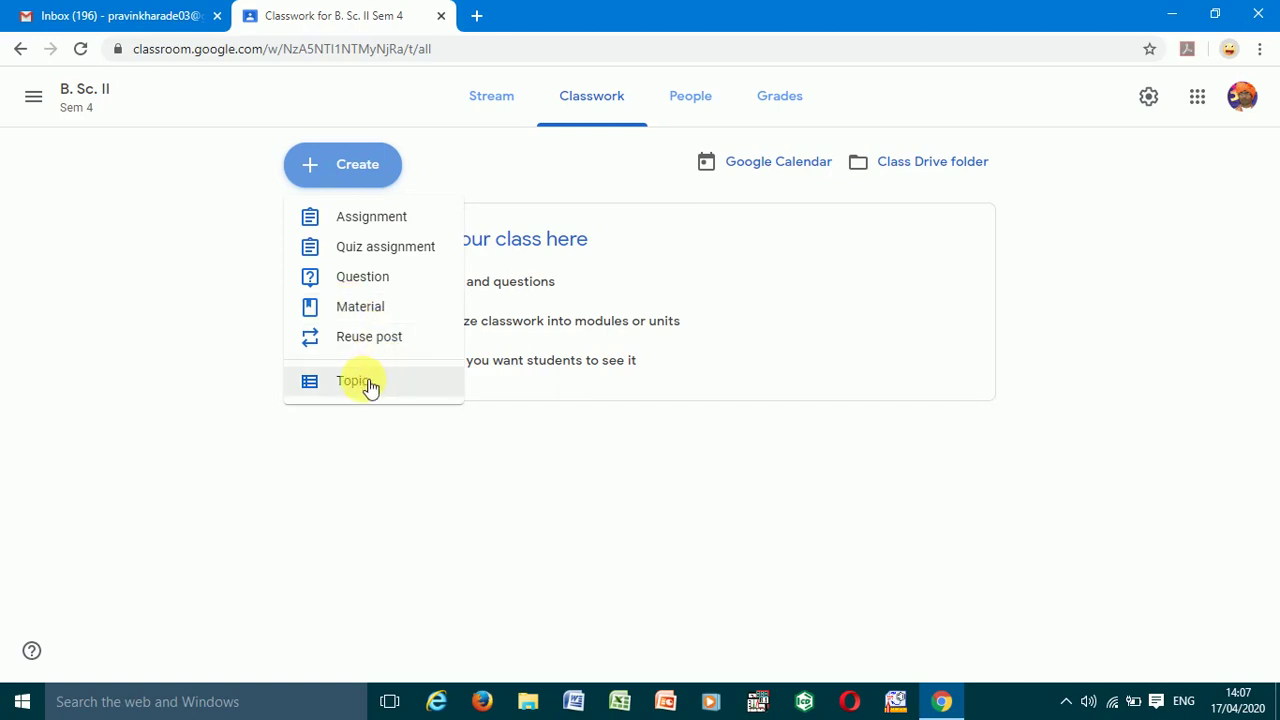
pyautogui.click(366, 384)
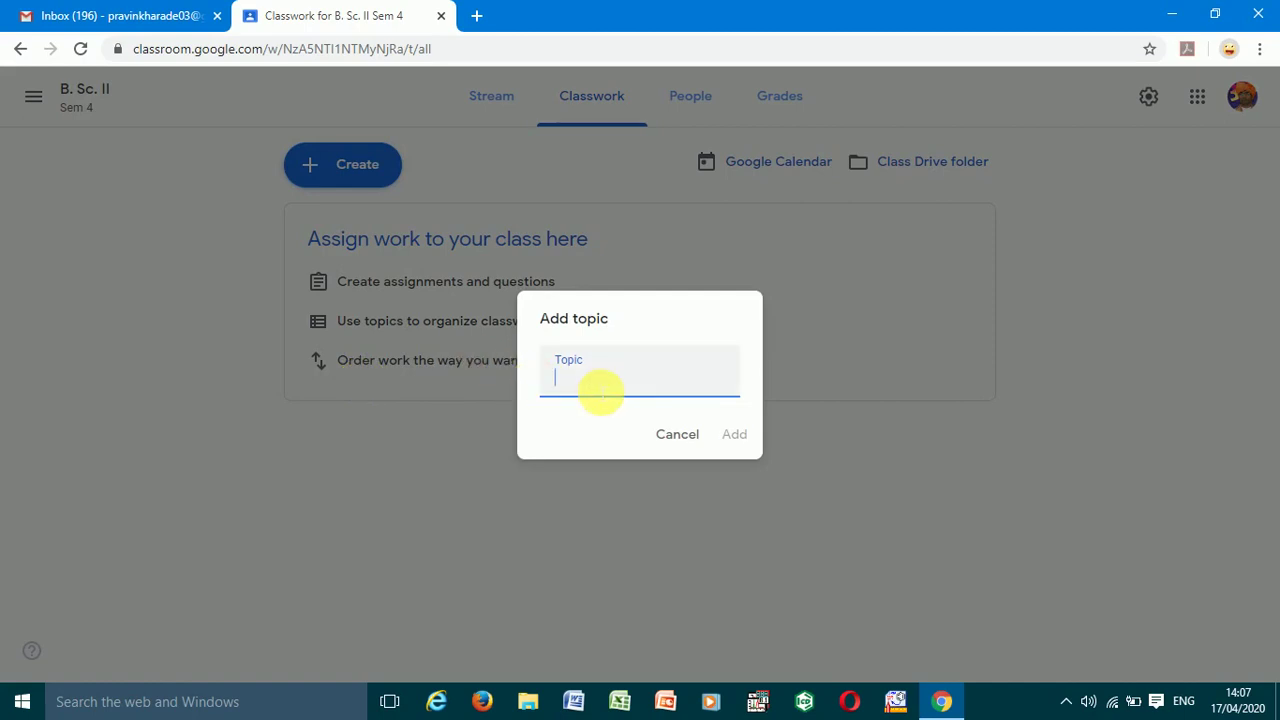
# - Name the topic 'Chemical kinetics', correcting the misspelled ending
pyautogui.write('Chemical kin')
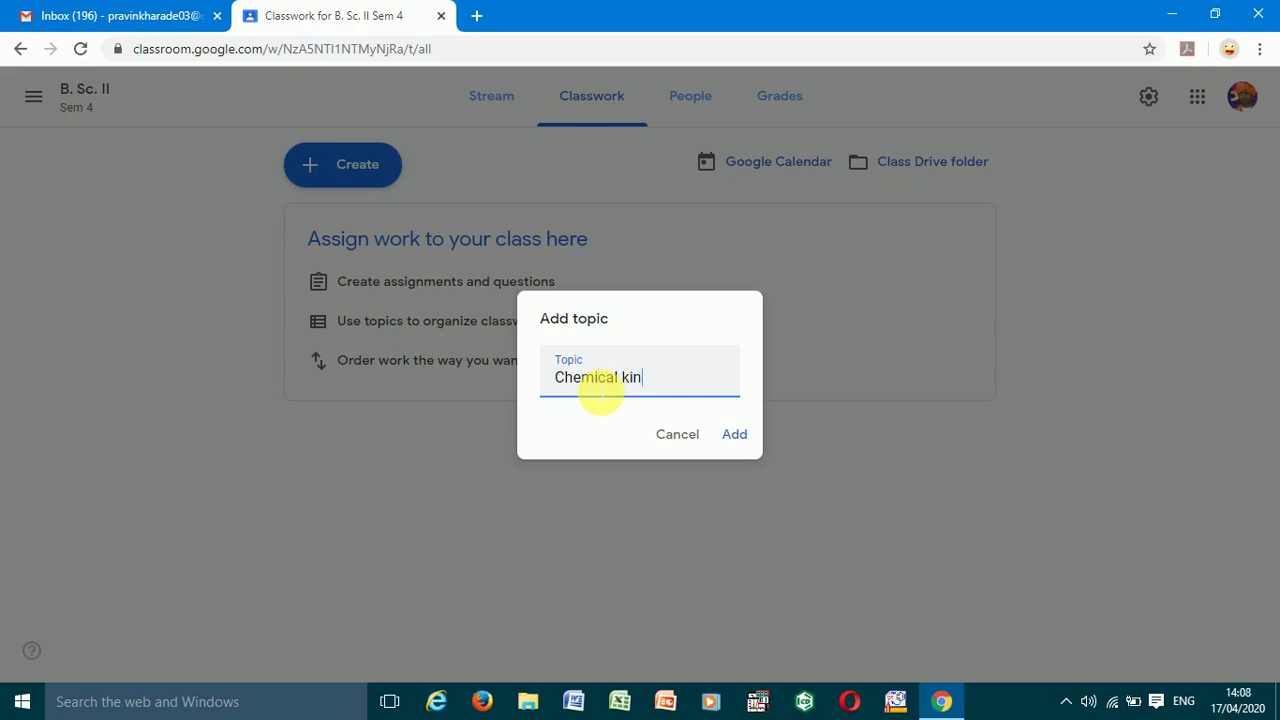
pyautogui.write('tecis')
pyautogui.press('BackSpace')
pyautogui.press('BackSpace')
pyautogui.press('BackSpace')
pyautogui.write('etics')
# - Add the Chemical kinetics topic, view it, and return to the Classwork page
pyautogui.click(734, 434)
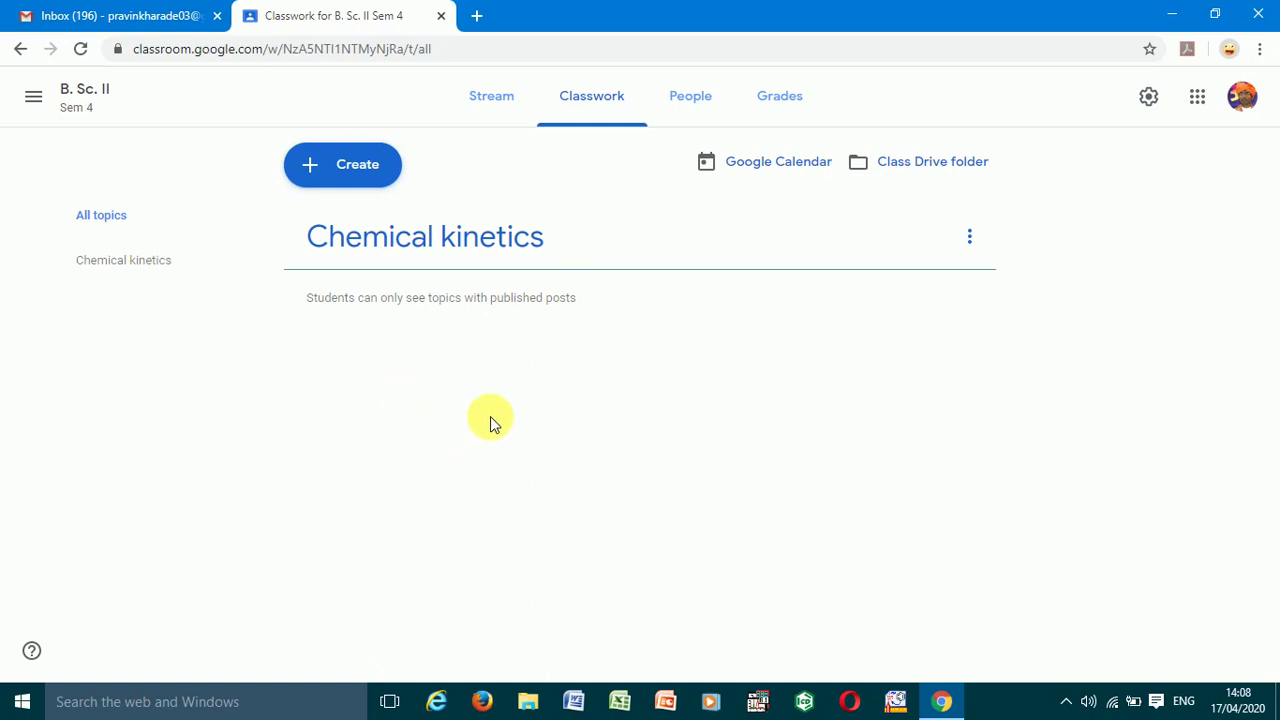
pyautogui.click(421, 241)
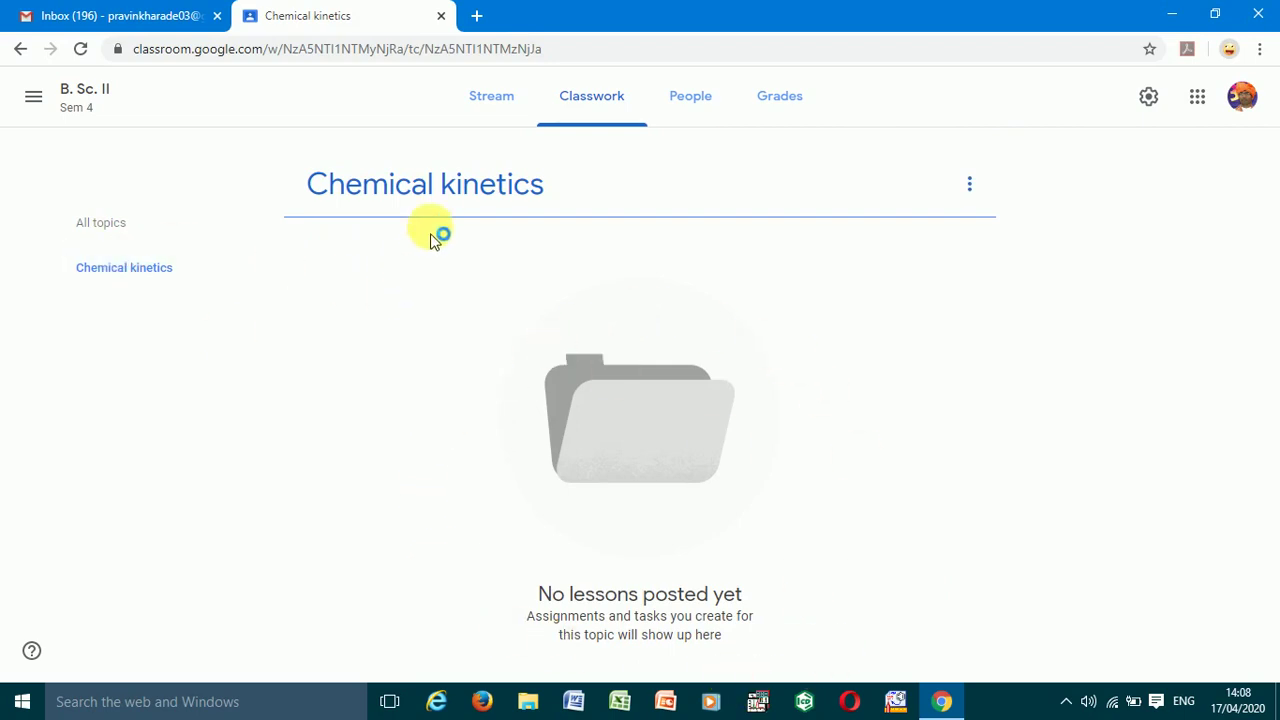
pyautogui.click(594, 106)
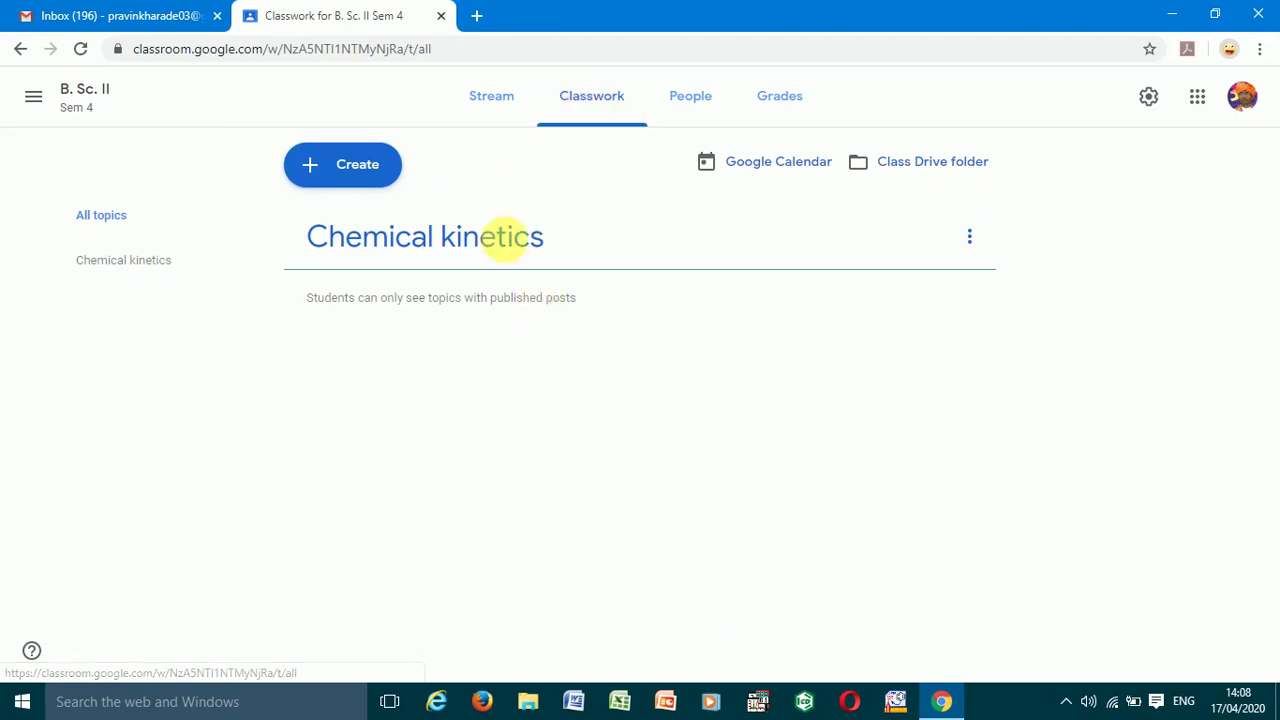
# - Create a quiz assignment titled 'MCQ quiz on Chemical Kinetics' with instructions 'Solve this quiz.'
pyautogui.click(357, 180)
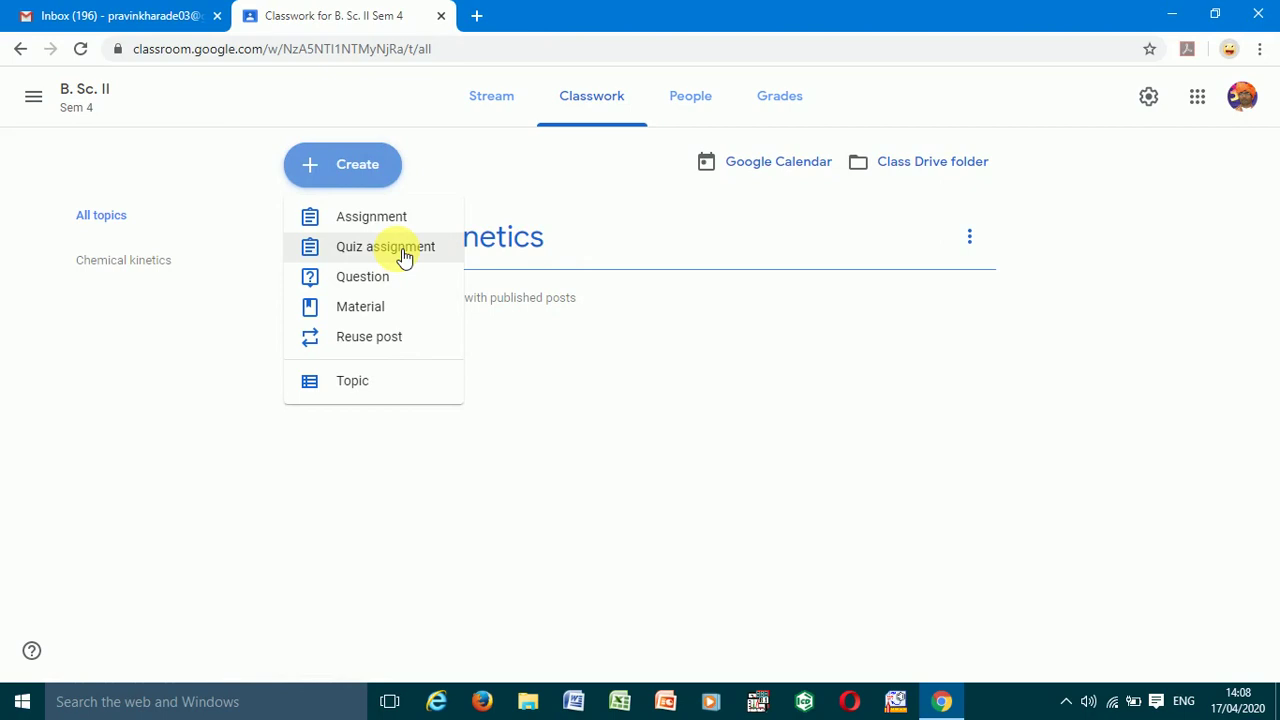
pyautogui.click(402, 250)
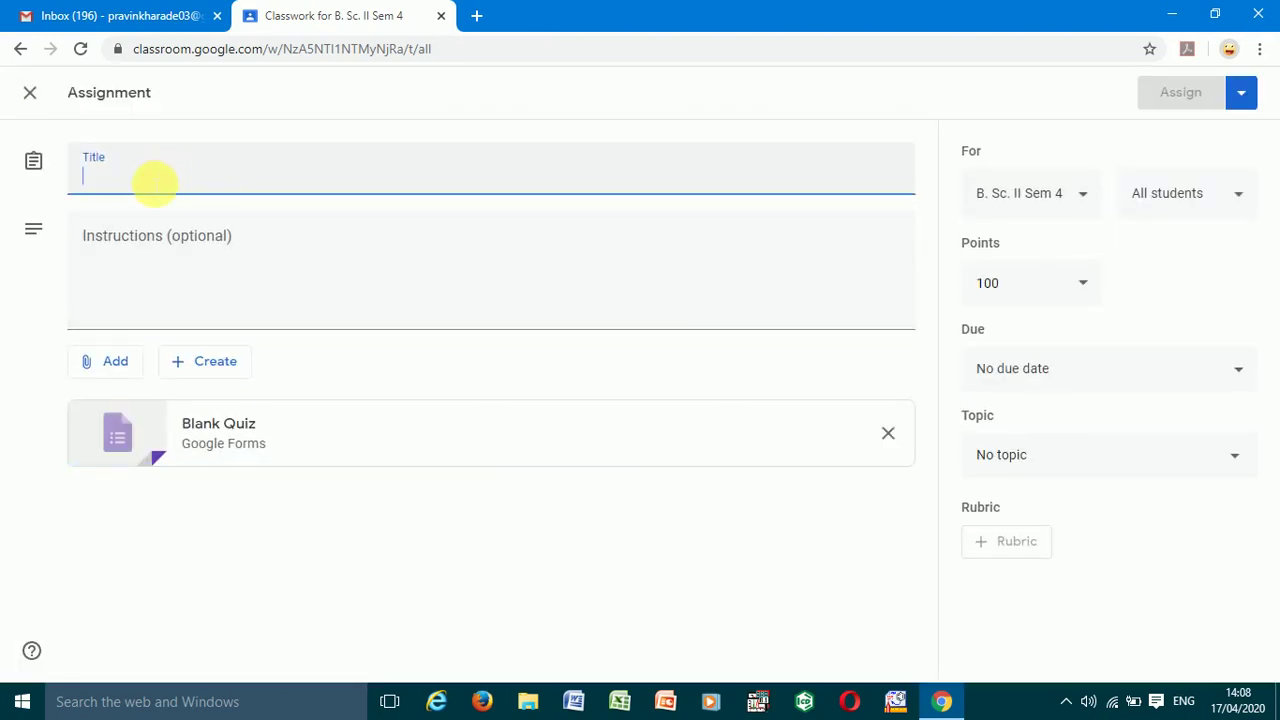
pyautogui.write('M')
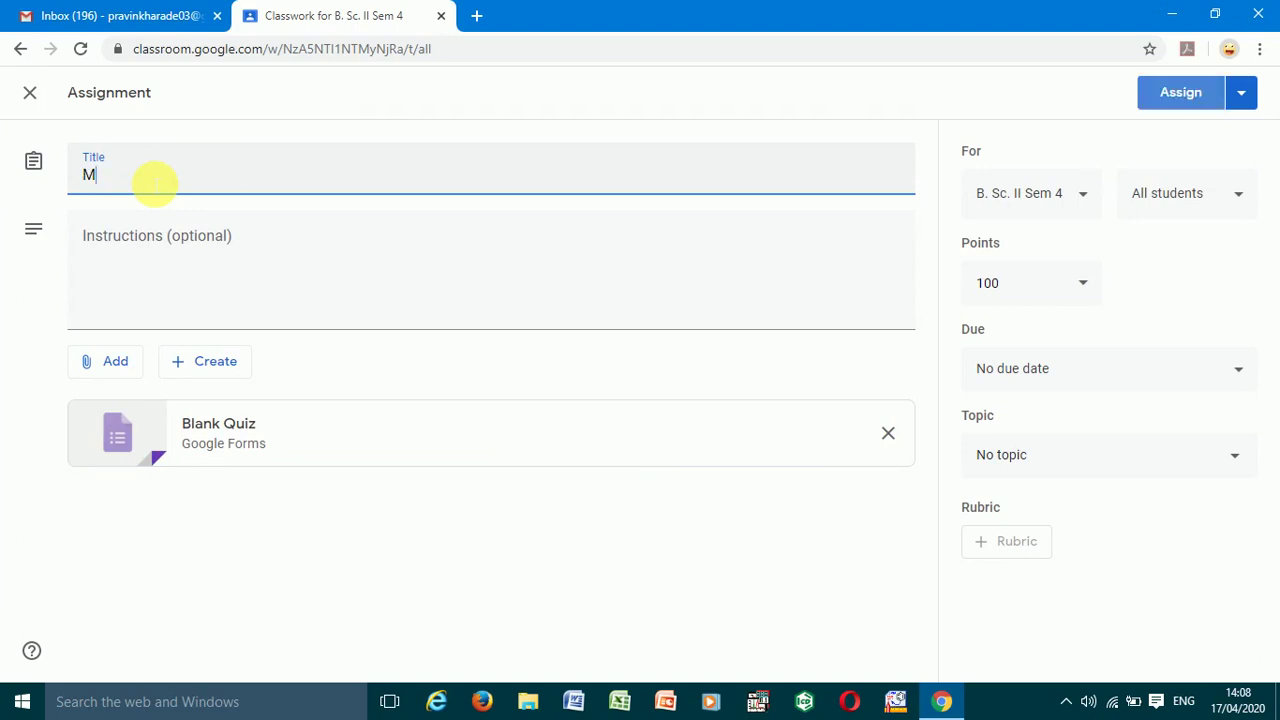
pyautogui.write('CQ quiz')
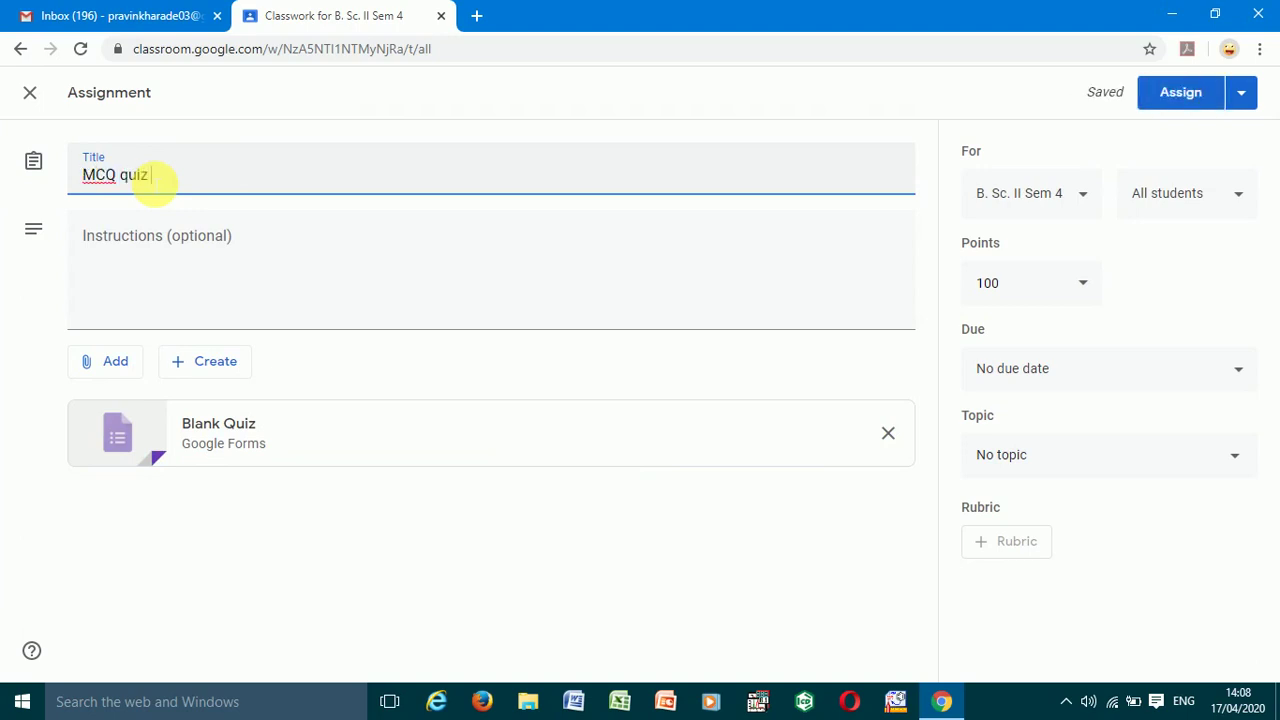
pyautogui.write(' on ')
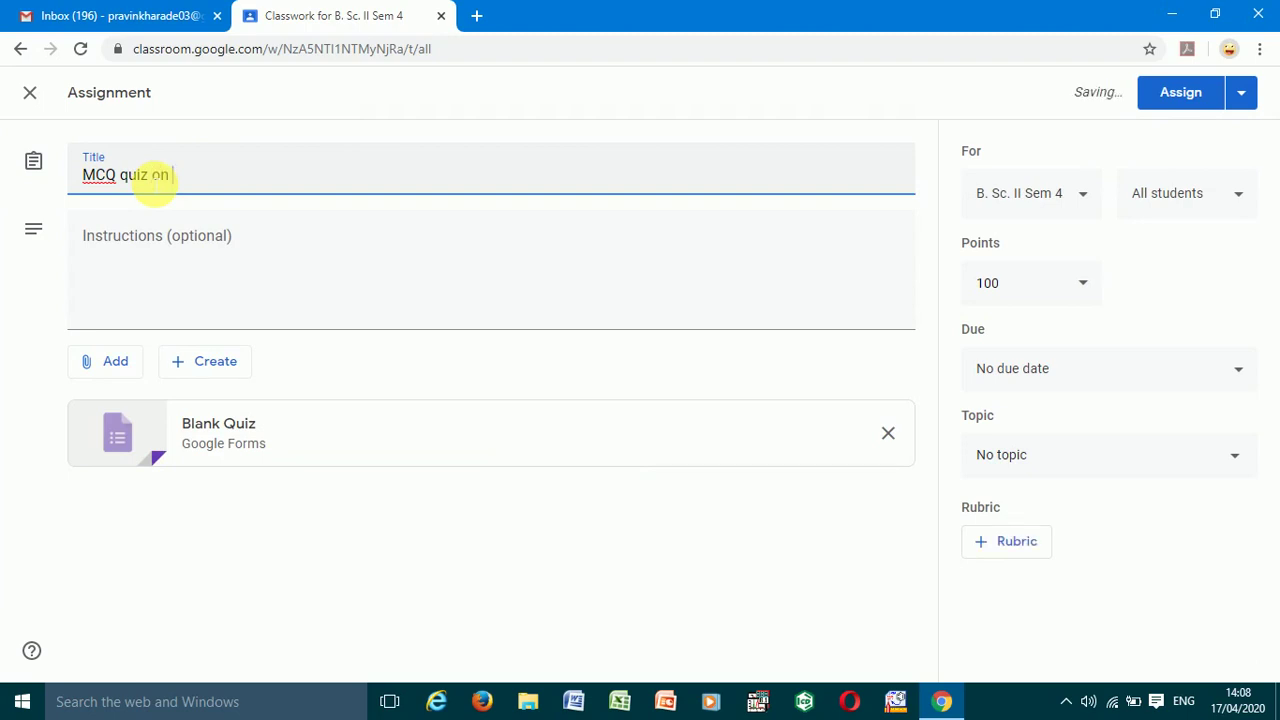
pyautogui.write('Chemic')
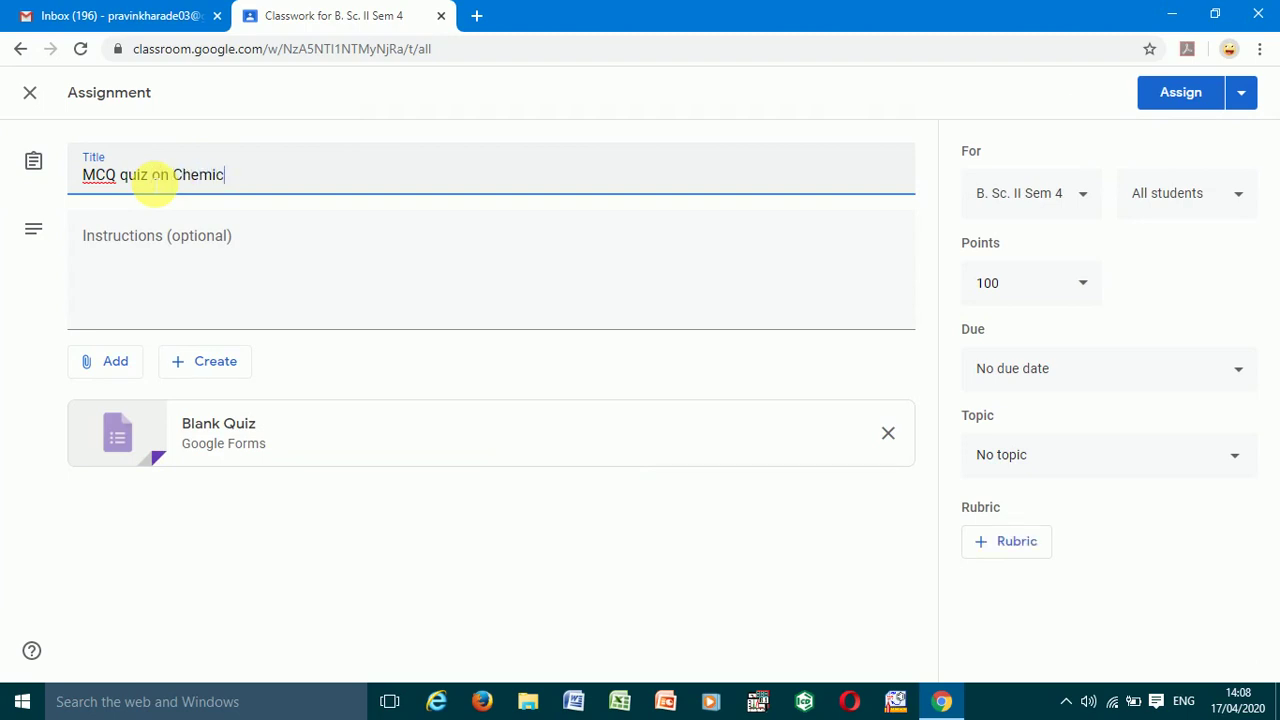
pyautogui.write('al Kinetics')
pyautogui.click(132, 240)
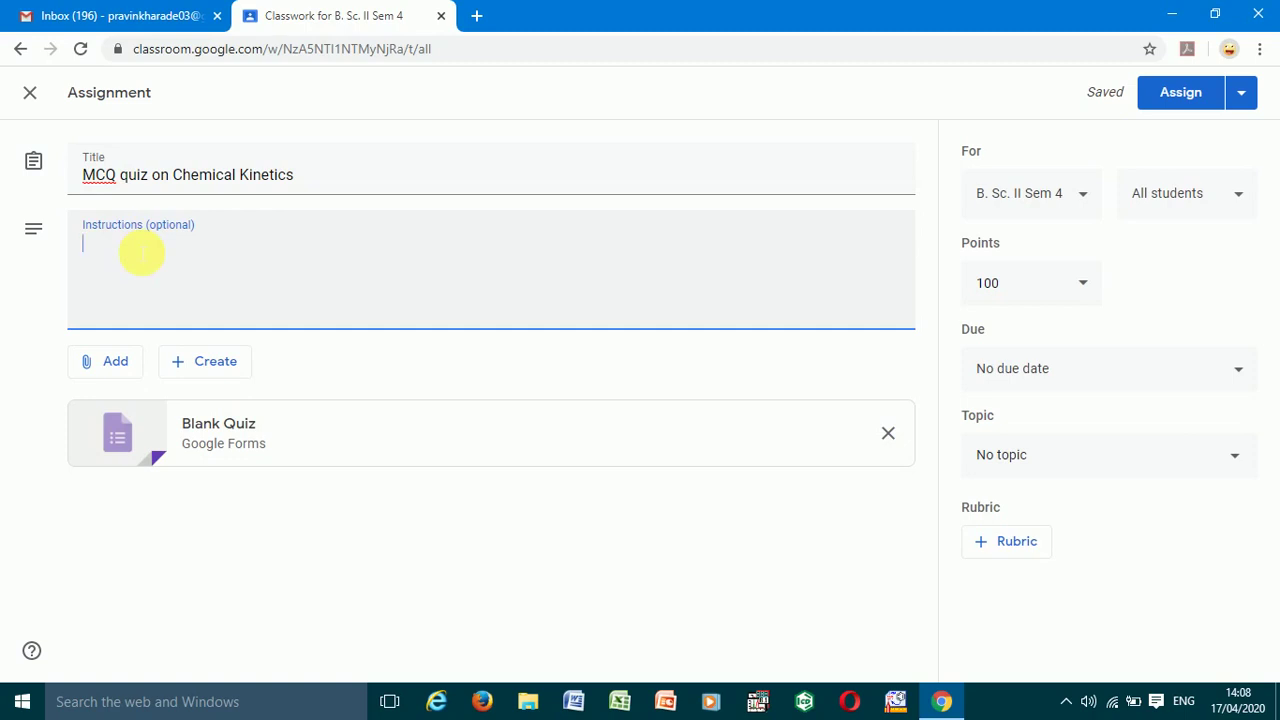
pyautogui.write('Solve this quiz.')
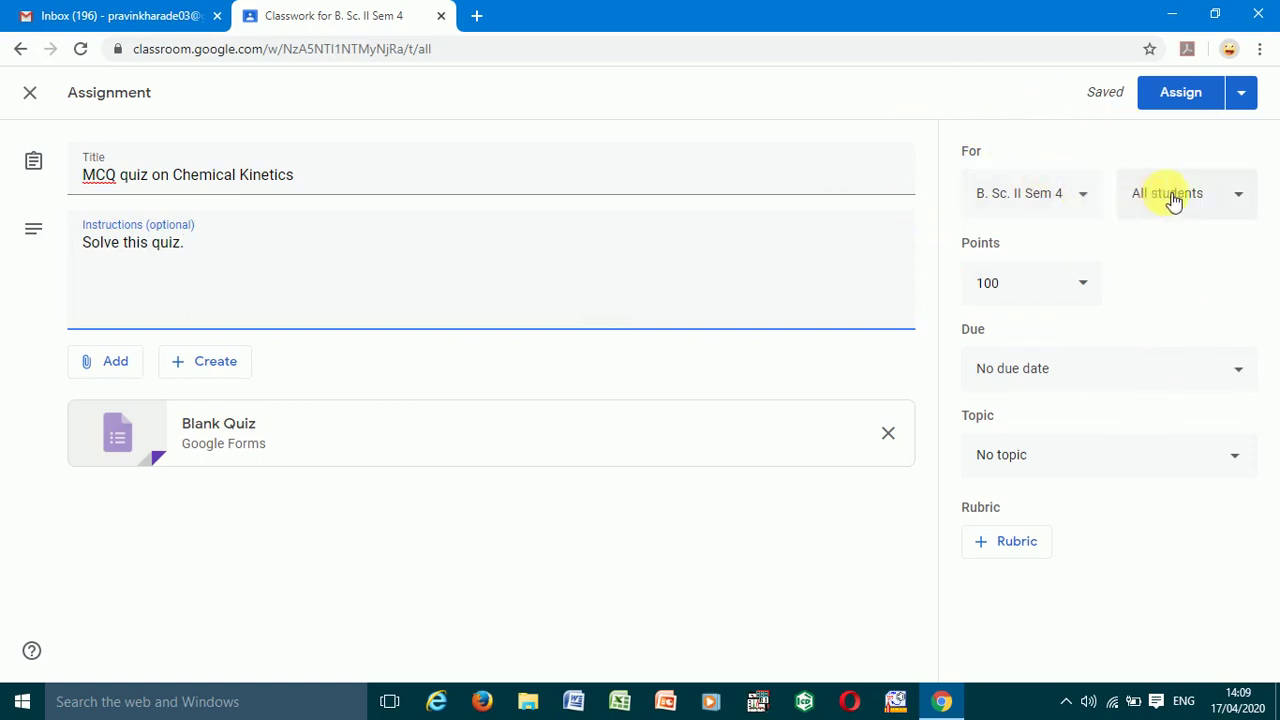
# - Keep the quiz assigned to all students and lower its points from 100 to 10
pyautogui.click(1247, 199)
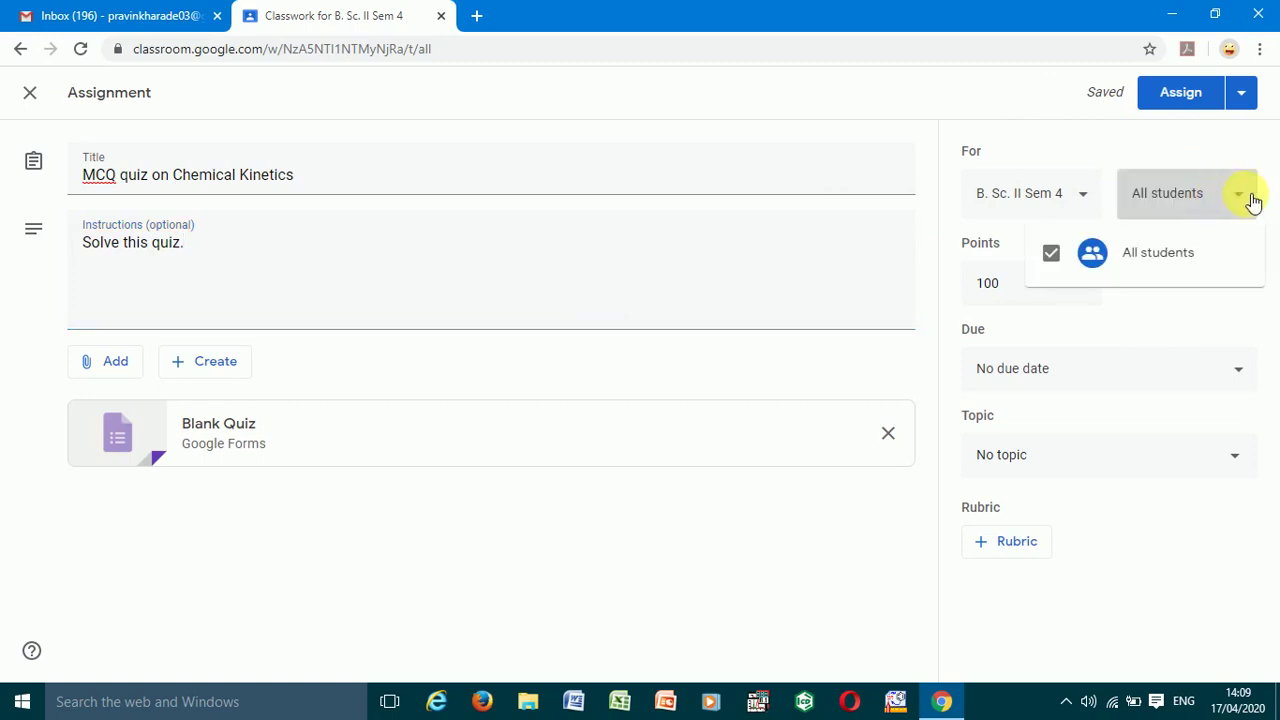
pyautogui.click(1205, 193)
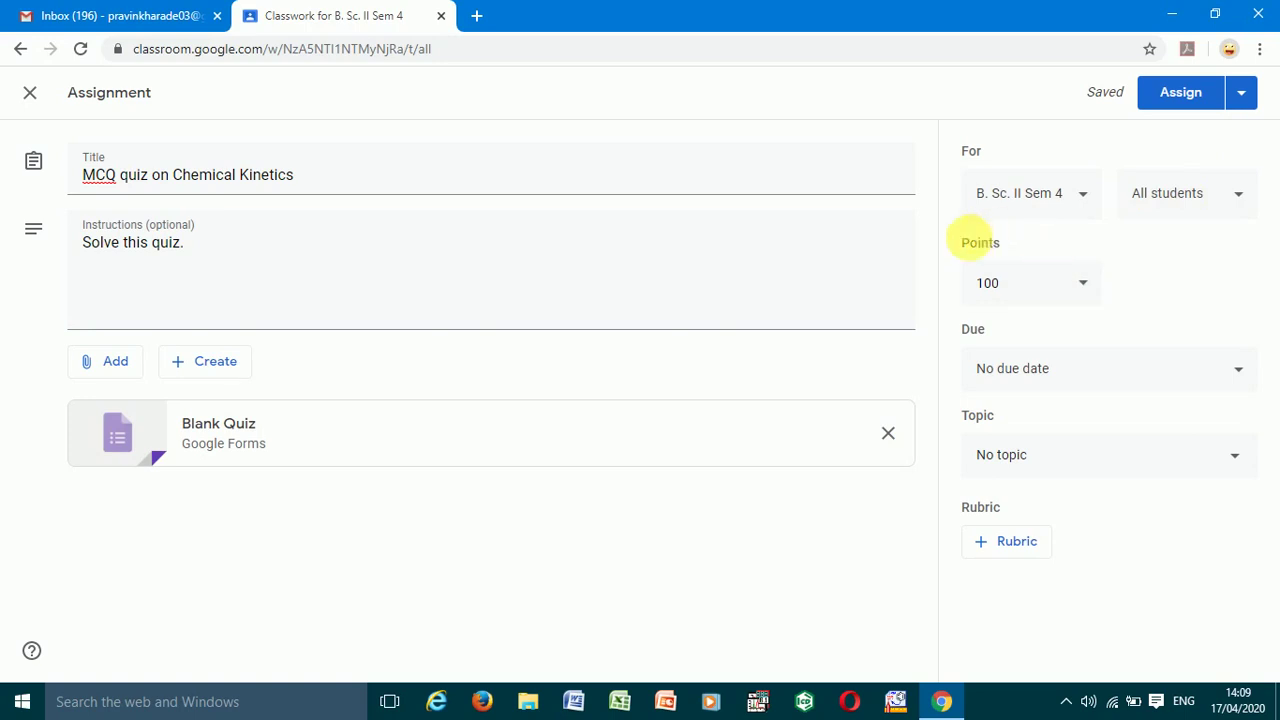
pyautogui.click(1090, 288)
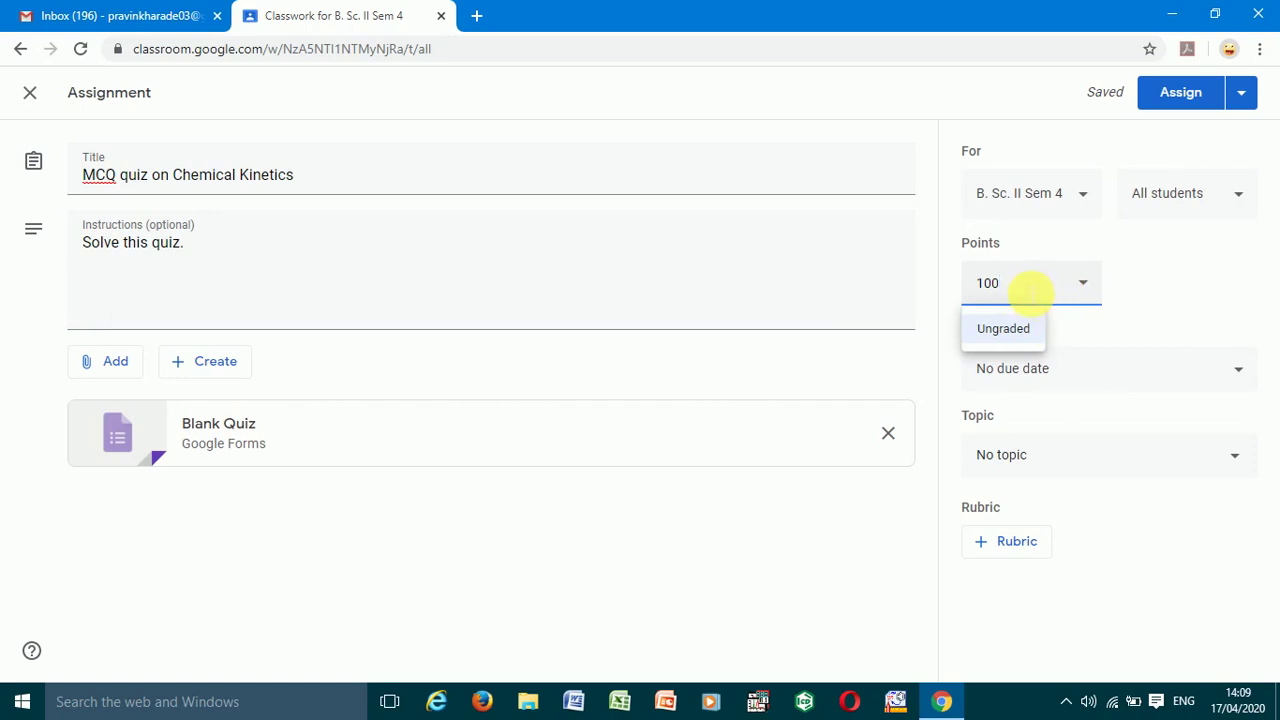
pyautogui.press('BackSpace')
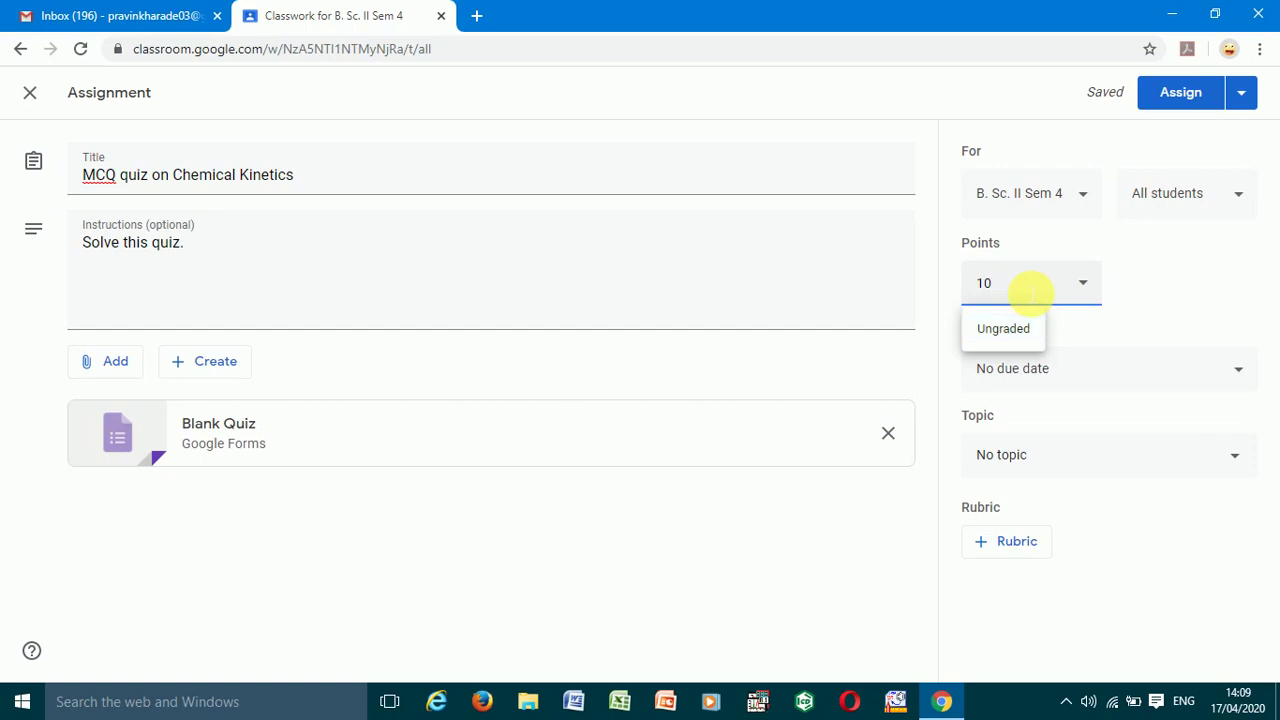
pyautogui.click(1146, 270)
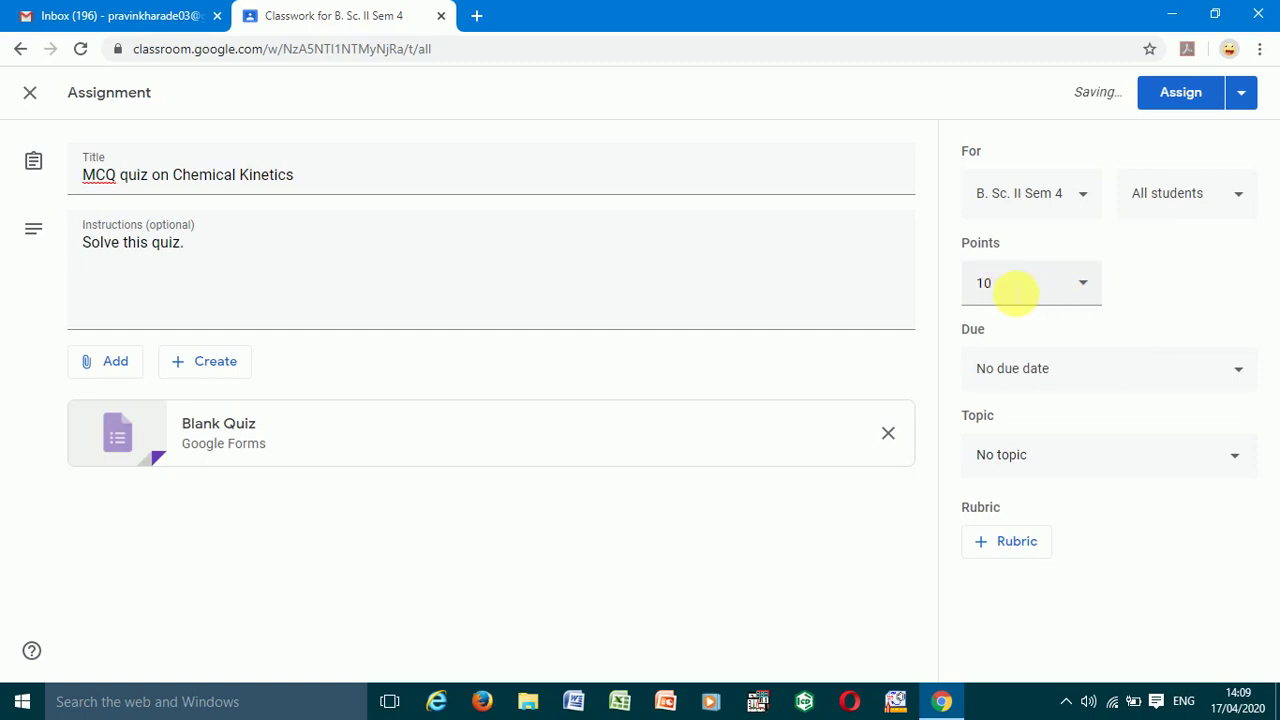
pyautogui.click(1013, 286)
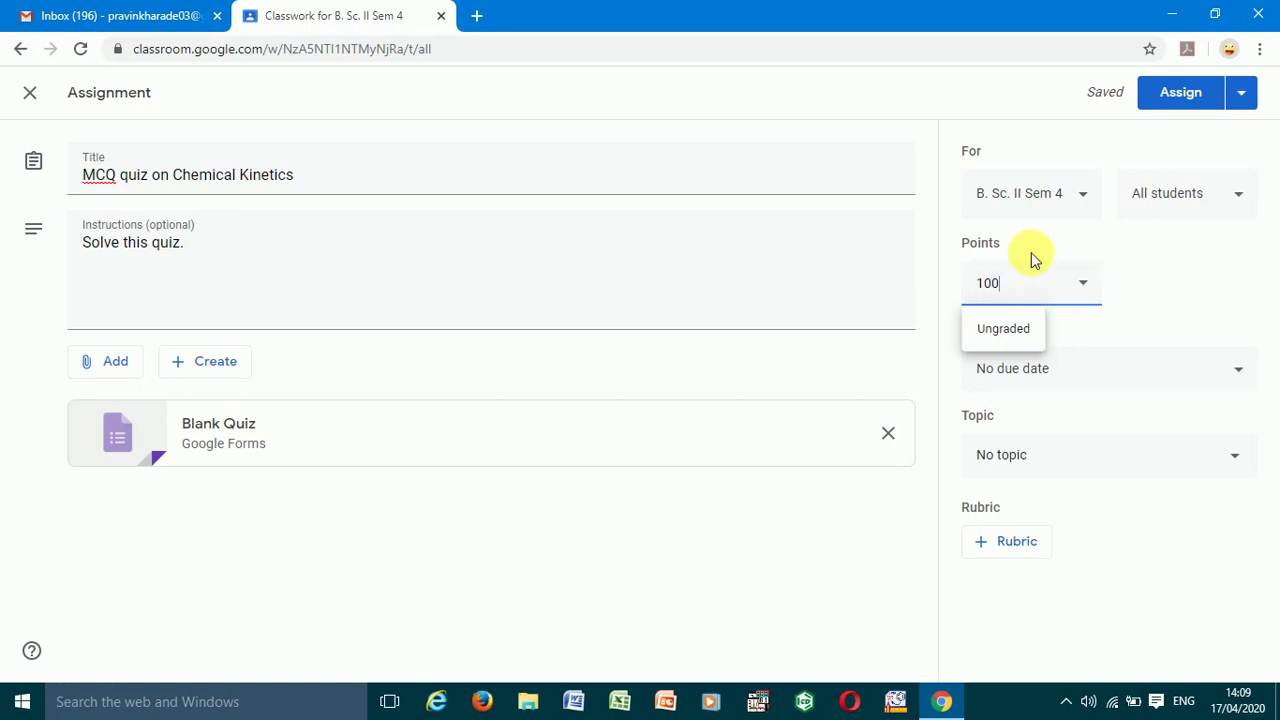
pyautogui.click(1155, 257)
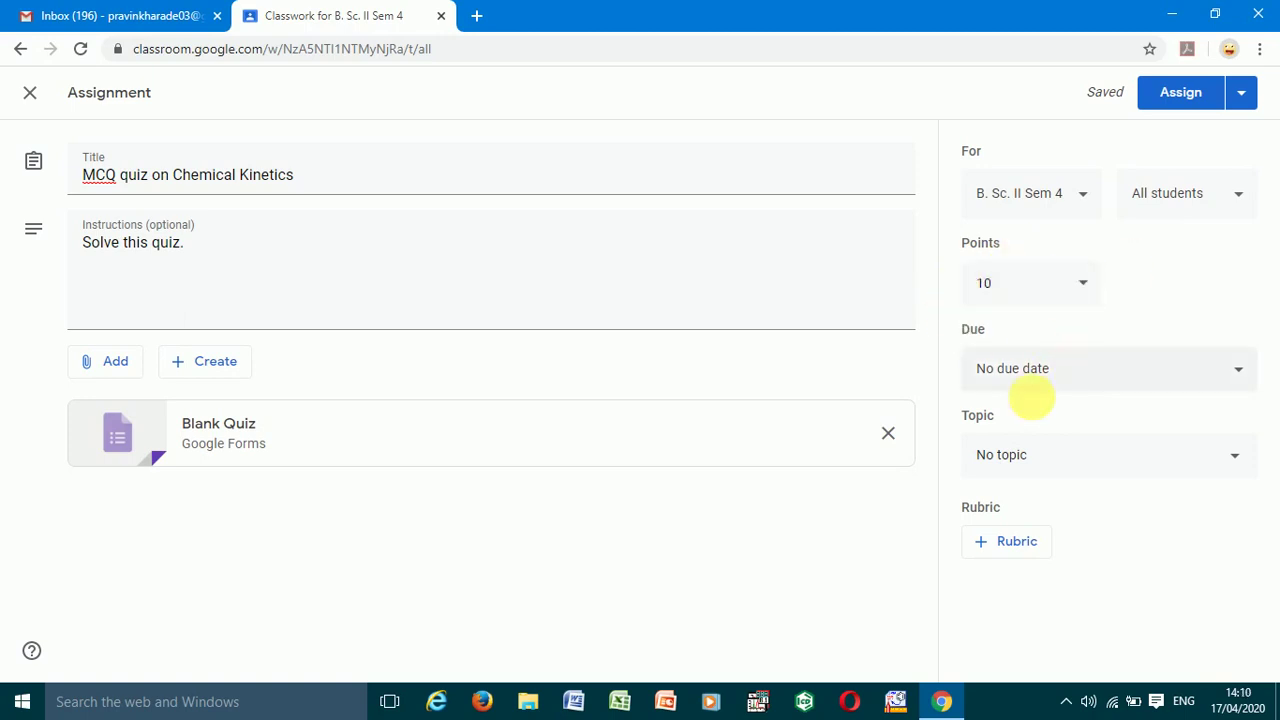
# - Set the quiz due date to Tuesday, April 21, 2020 at 11:59 PM
pyautogui.click(1037, 376)
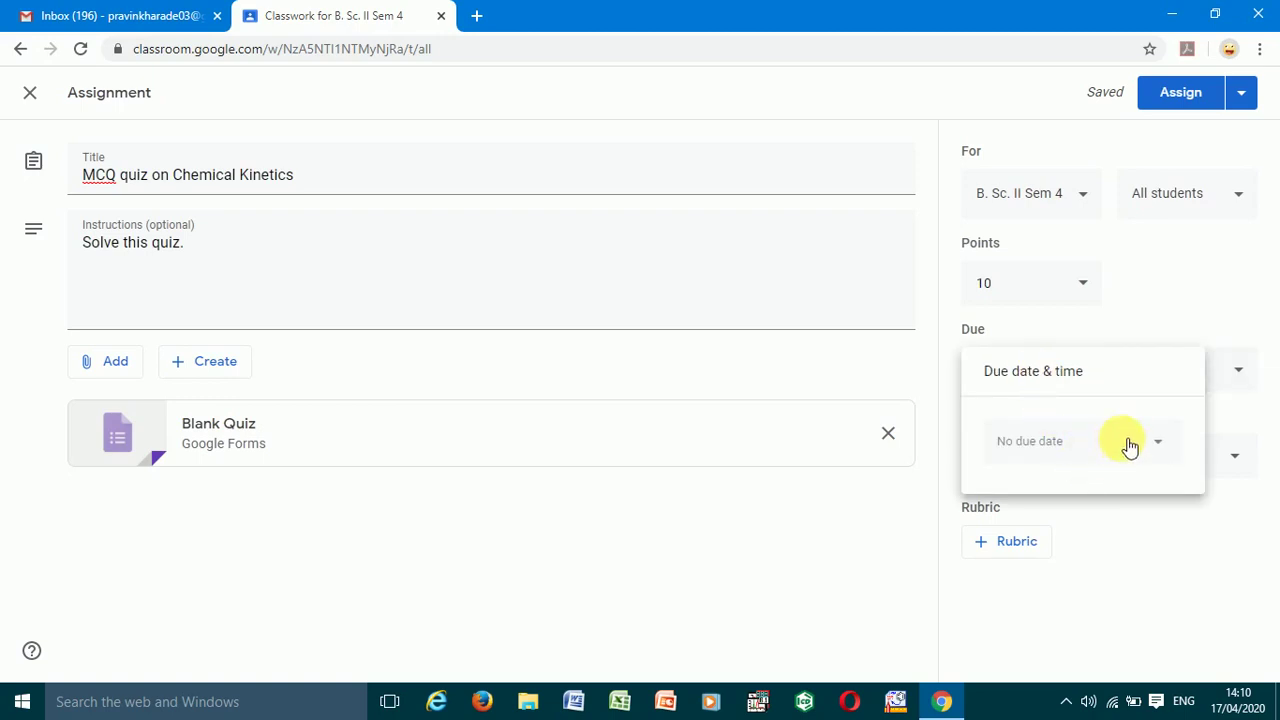
pyautogui.click(1114, 443)
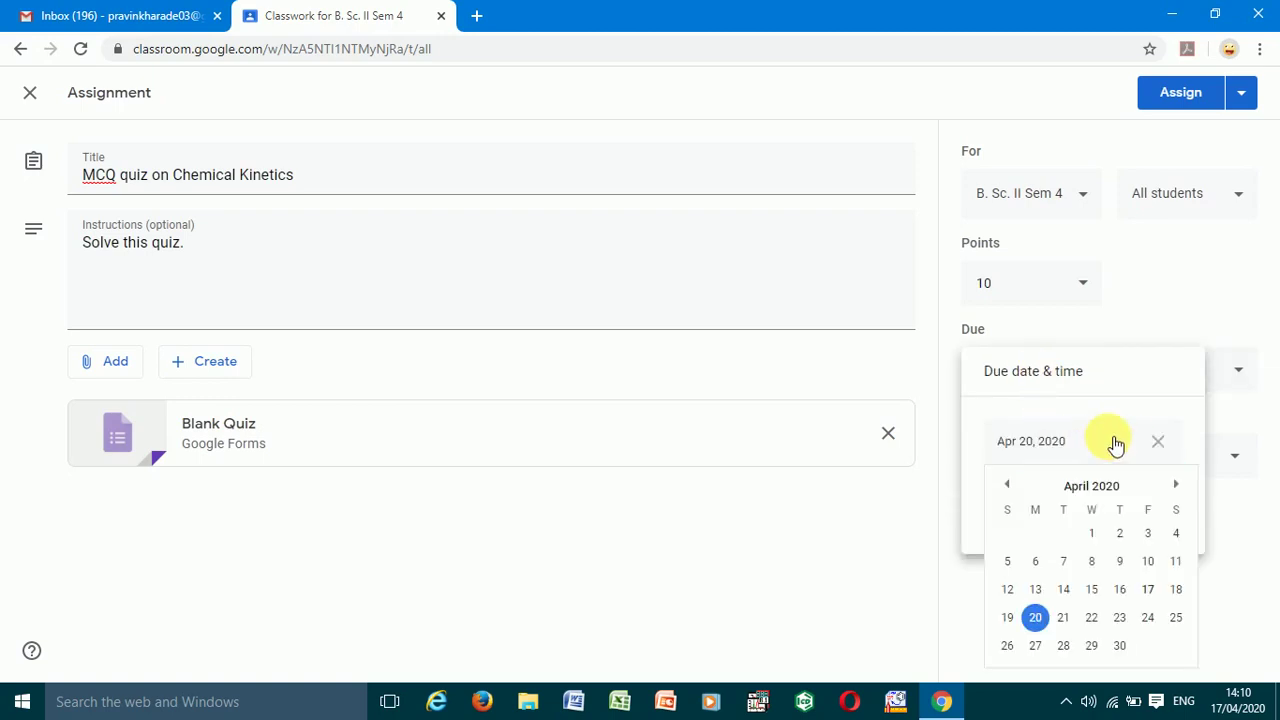
pyautogui.click(1065, 619)
pyautogui.click(1075, 500)
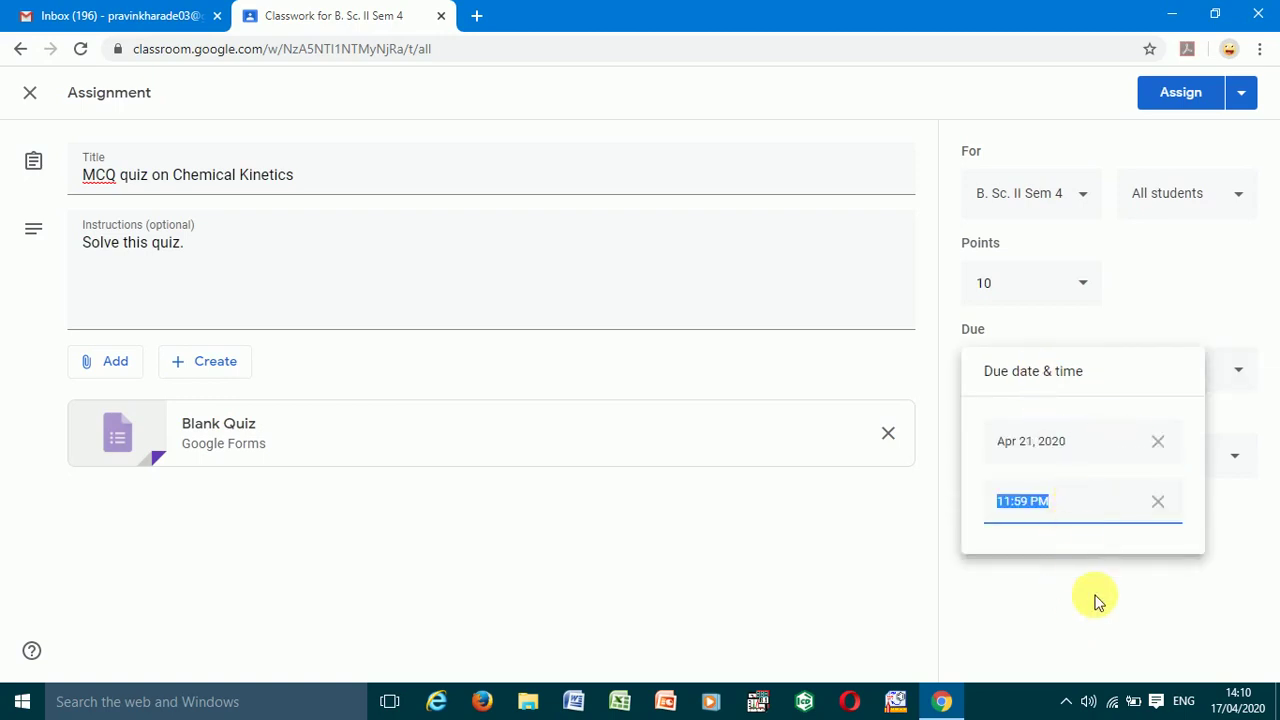
pyautogui.click(1094, 600)
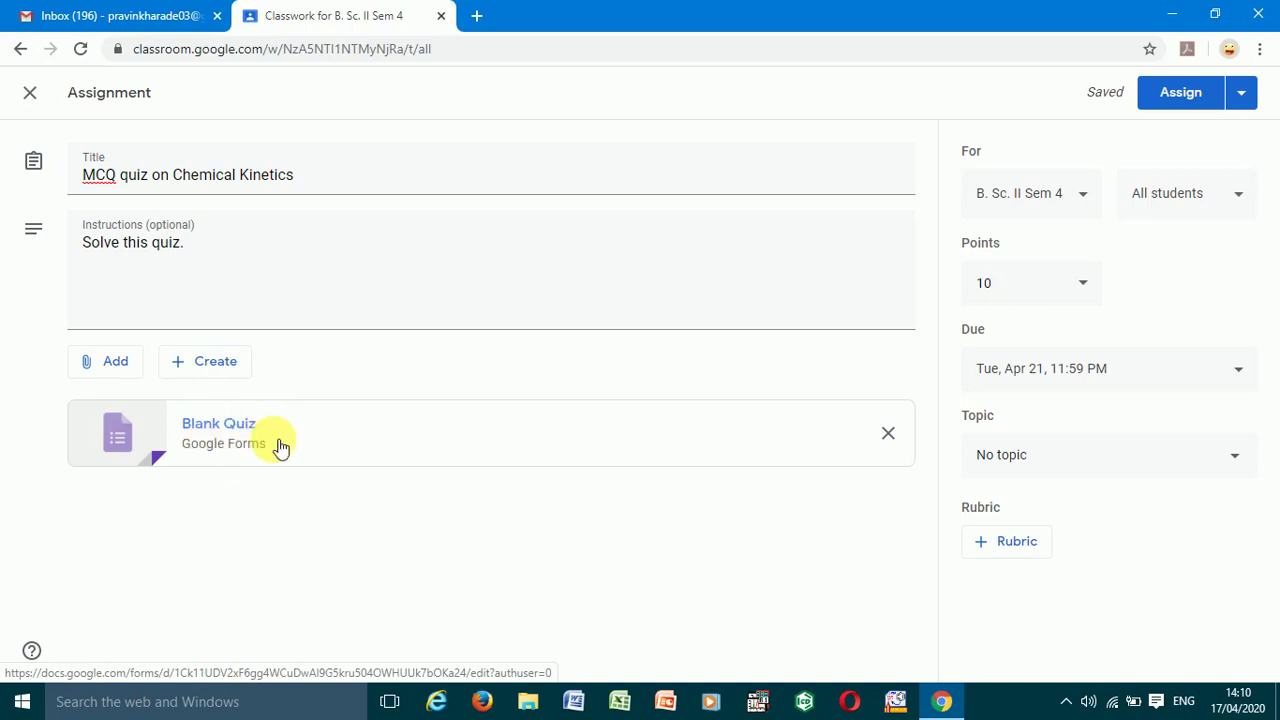
# - Open the attached Blank Quiz in Google Forms and retitle it 'MCQ quiz on Chemical Kinetics'
pyautogui.click(311, 441)
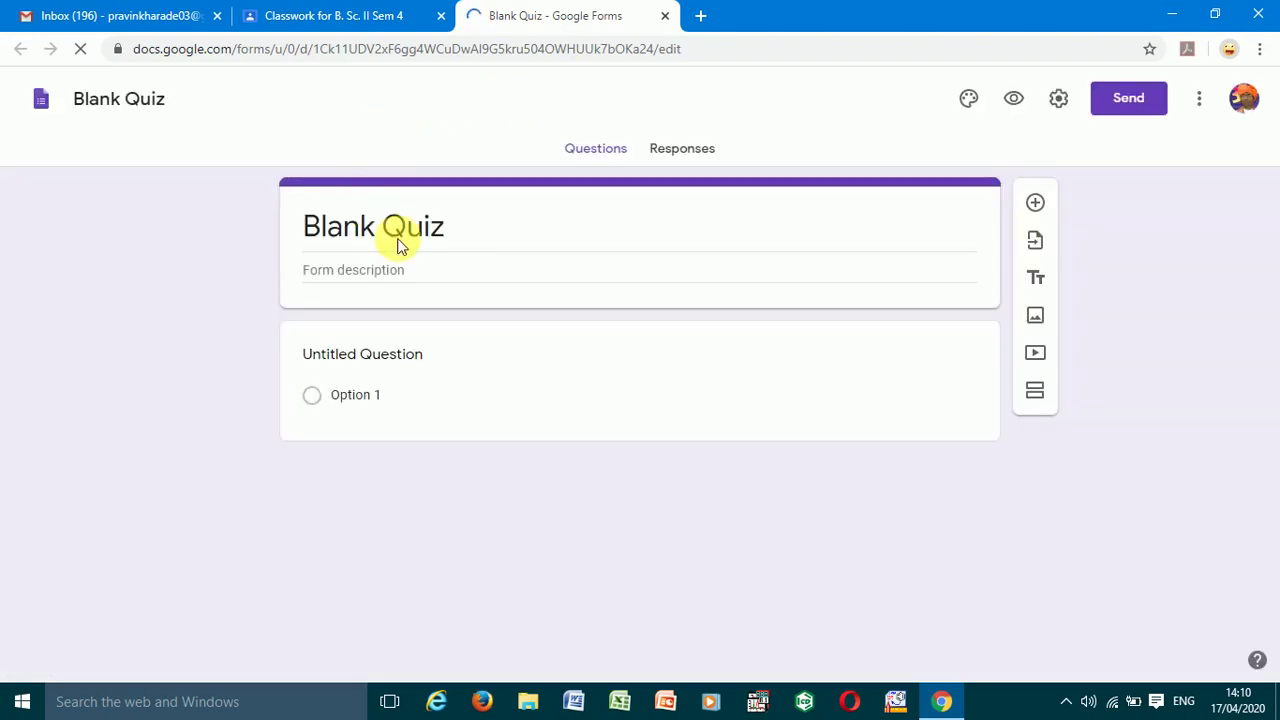
pyautogui.click(412, 229)
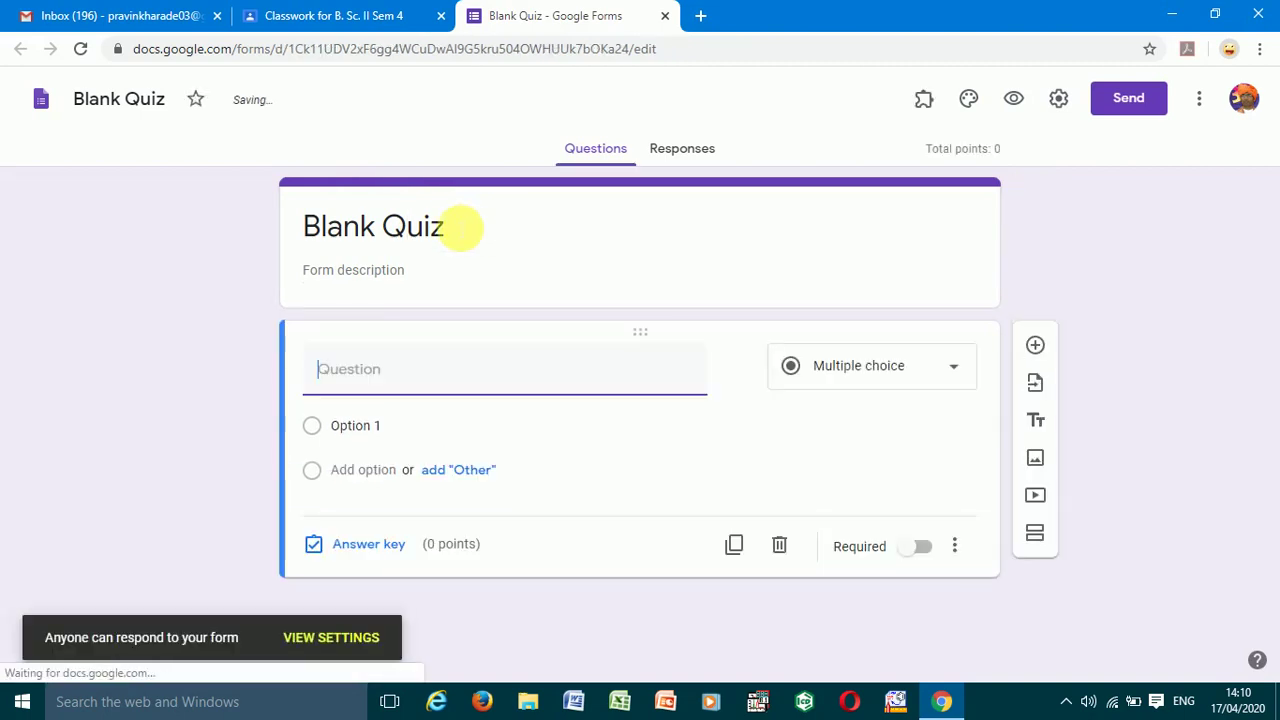
pyautogui.tripleClick(463, 228)
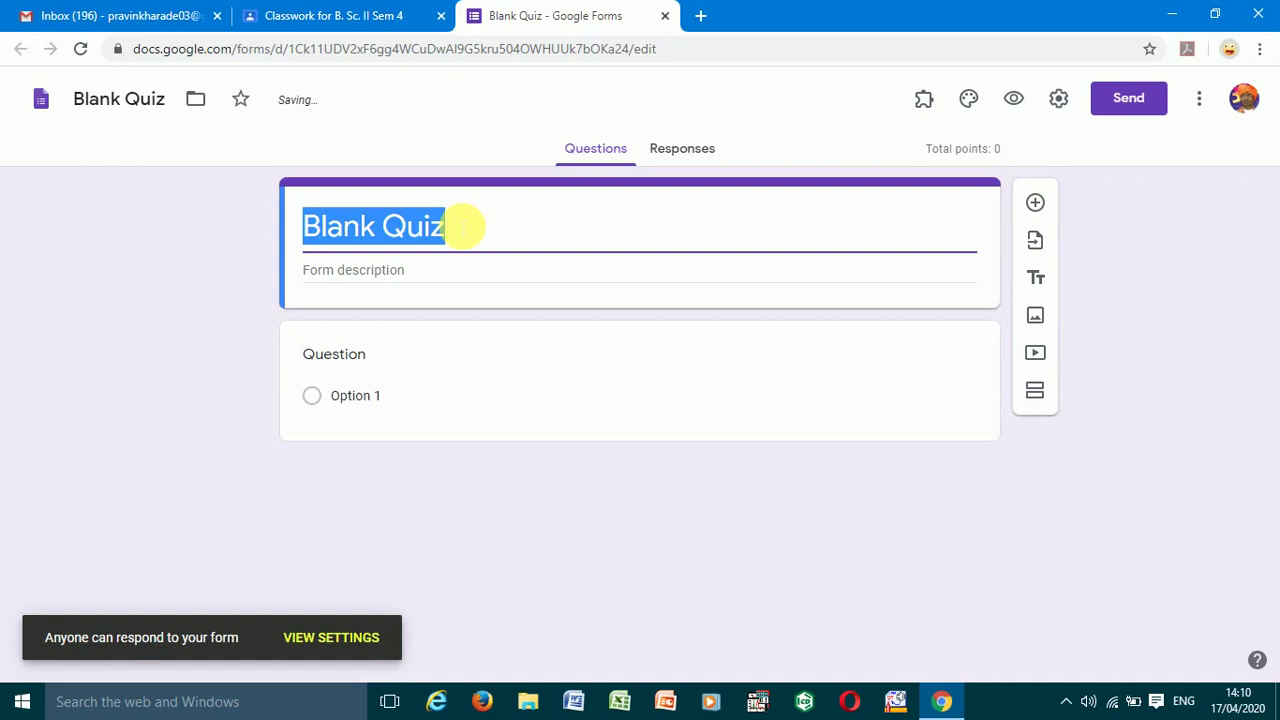
pyautogui.write('MCQ')
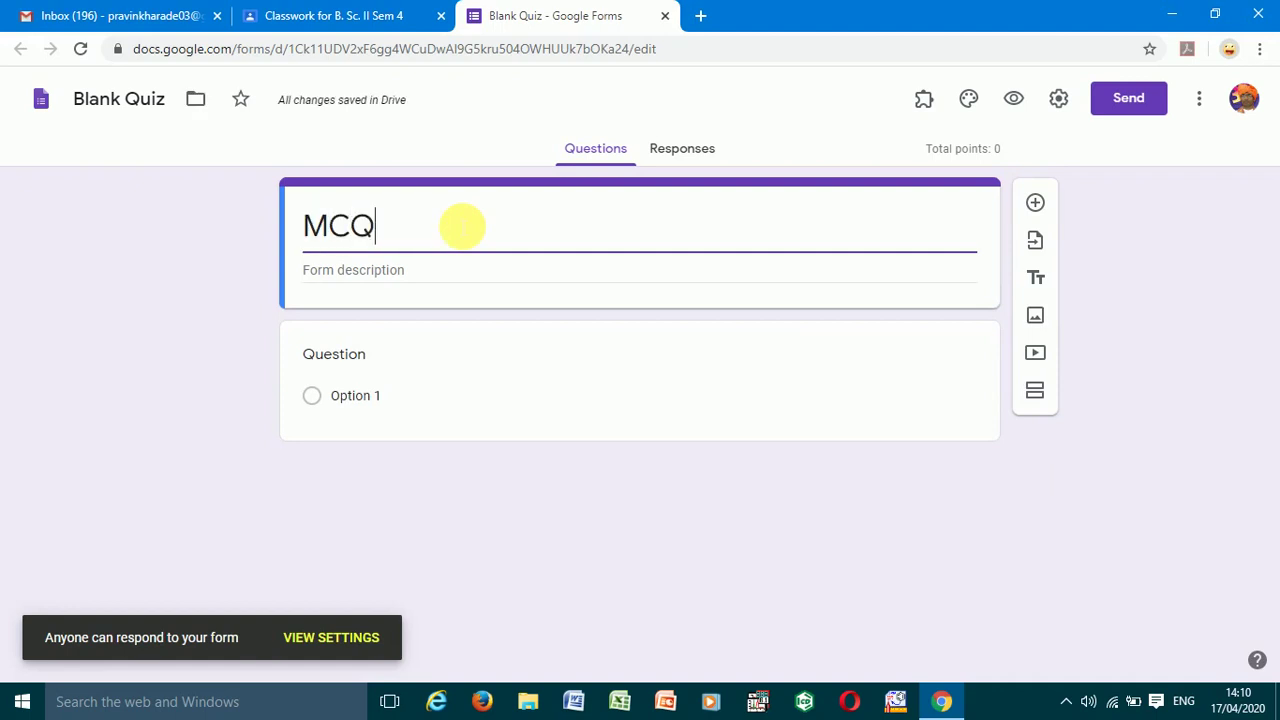
pyautogui.write(' quiz')
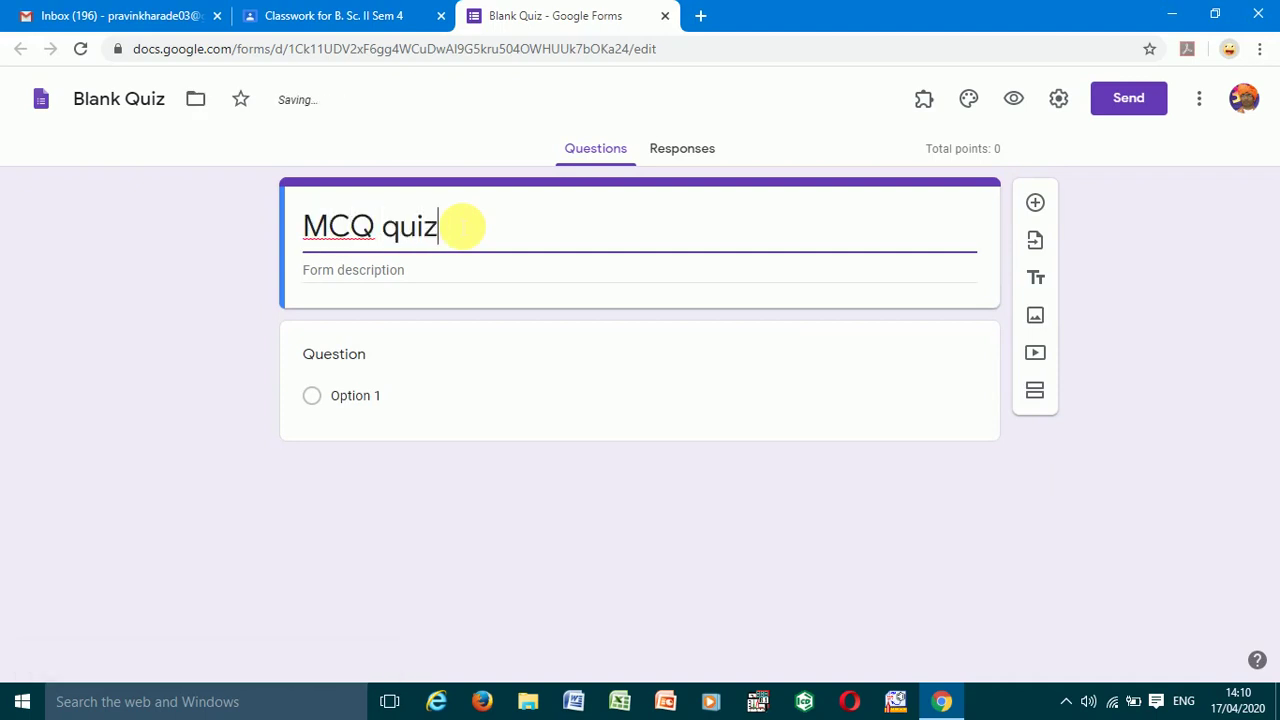
pyautogui.write(' on Ch')
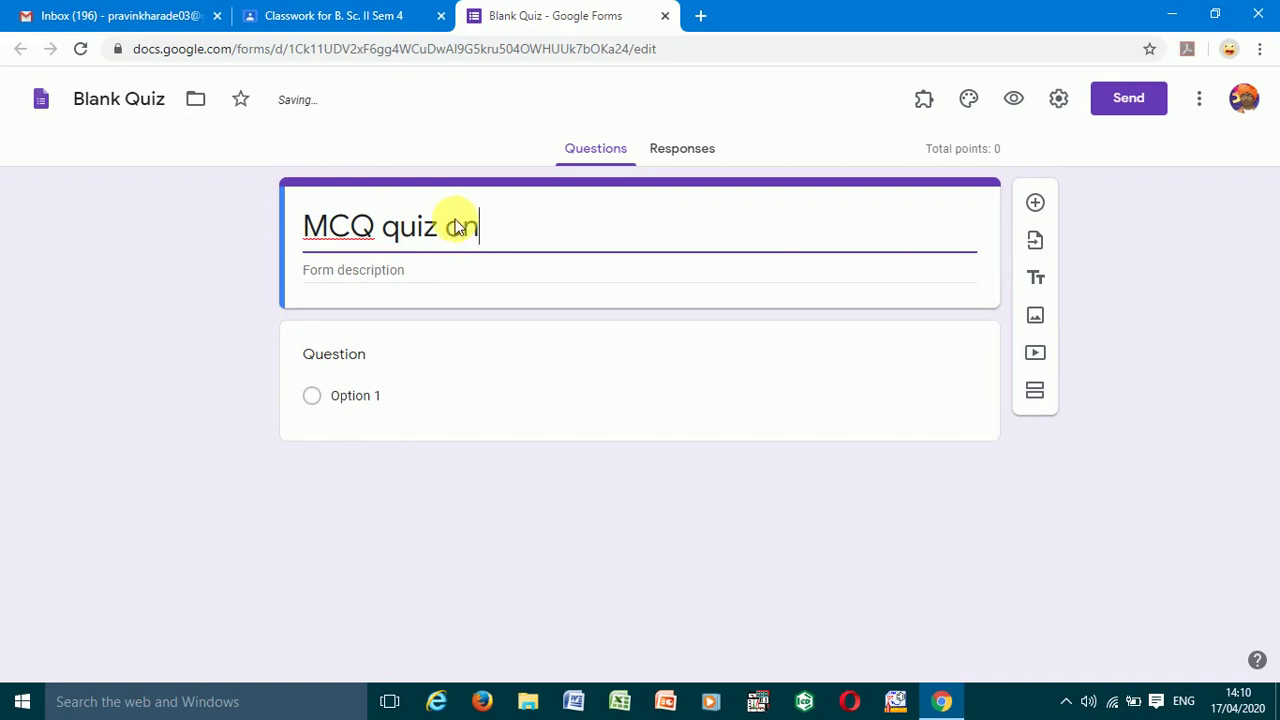
pyautogui.write('emic')
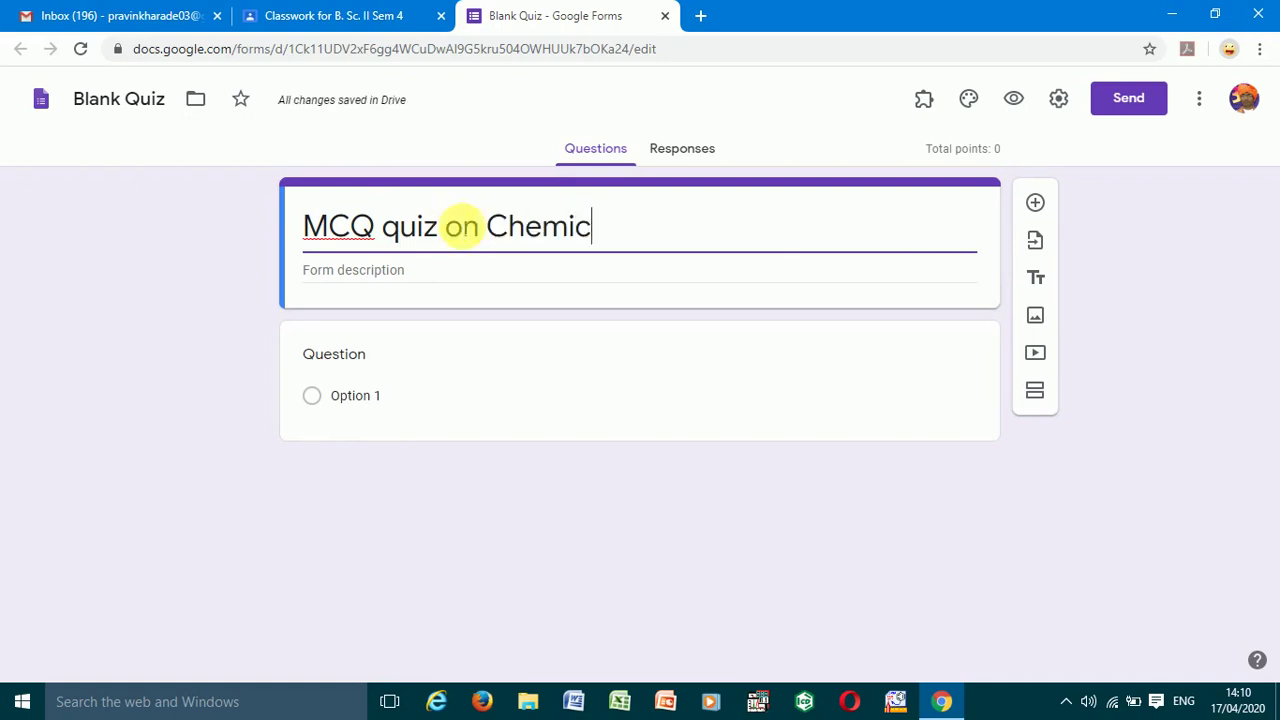
pyautogui.write('al Kinetics')
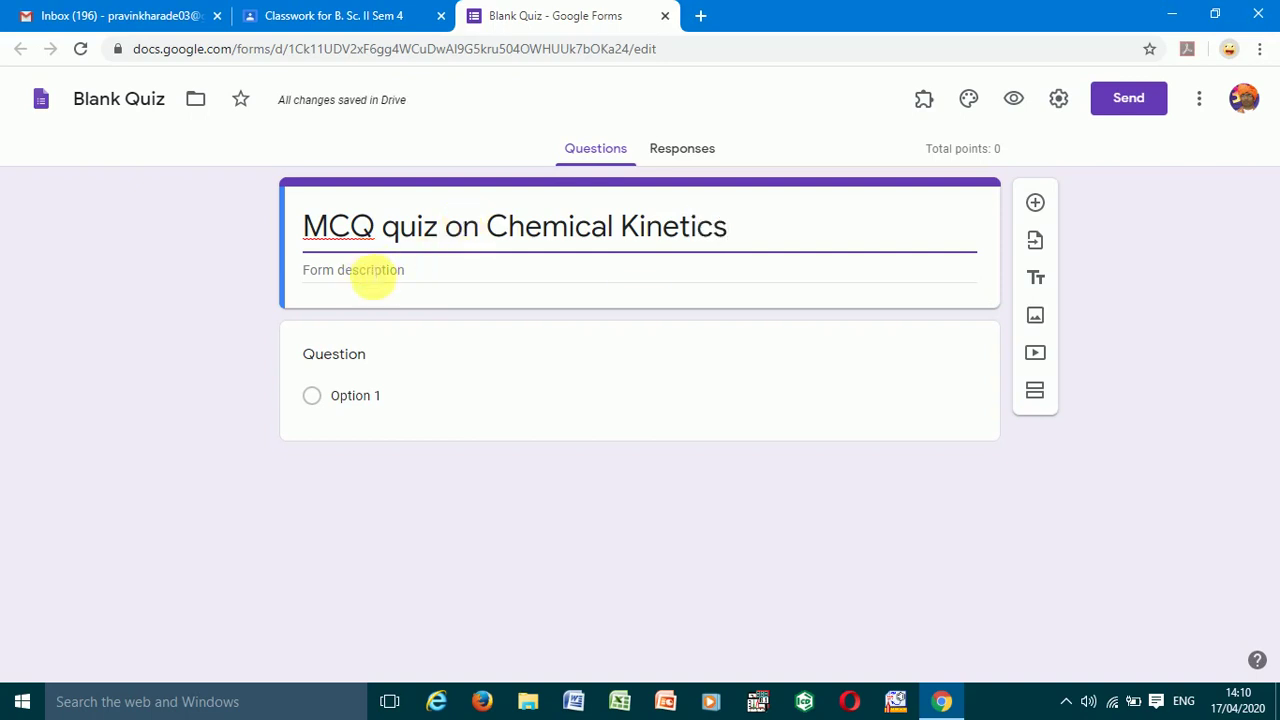
# - Add a form description crediting the quiz's creator and stating it is for SY BSc students
pyautogui.click(368, 272)
pyautogui.write('Quiz ')
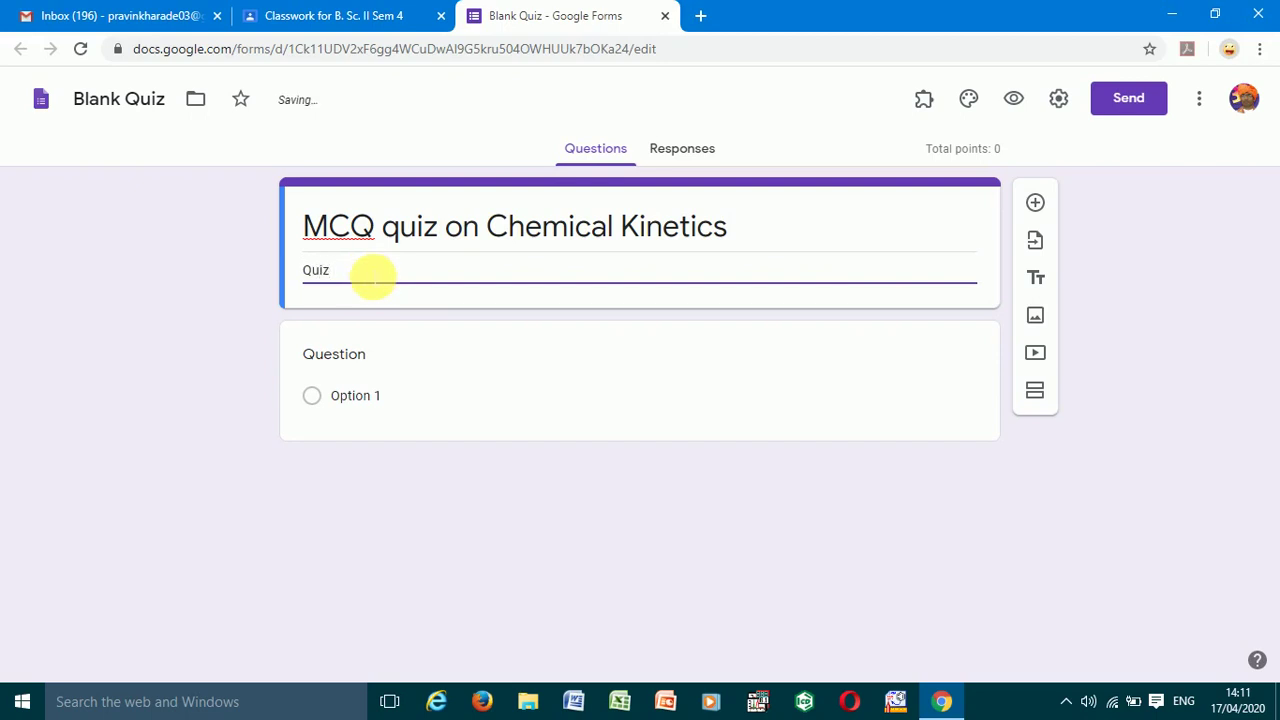
pyautogui.write('created by Mr. P. R. Kharade')
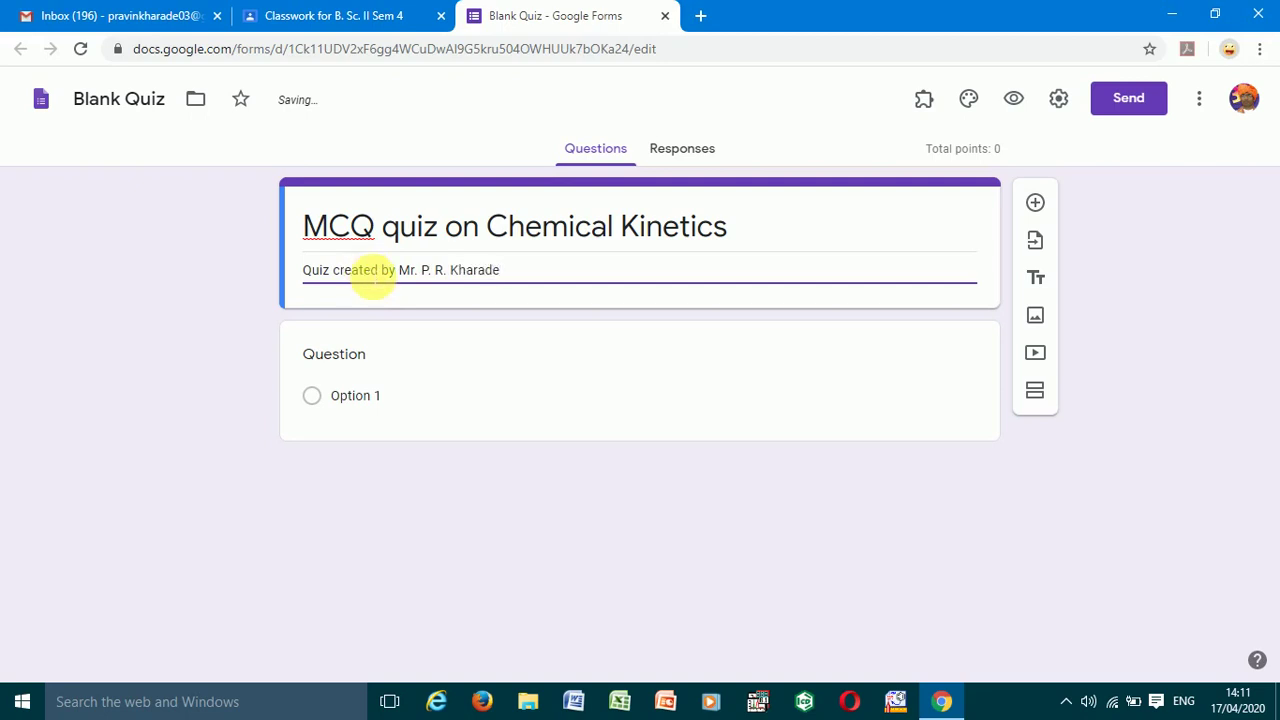
pyautogui.write(', ')
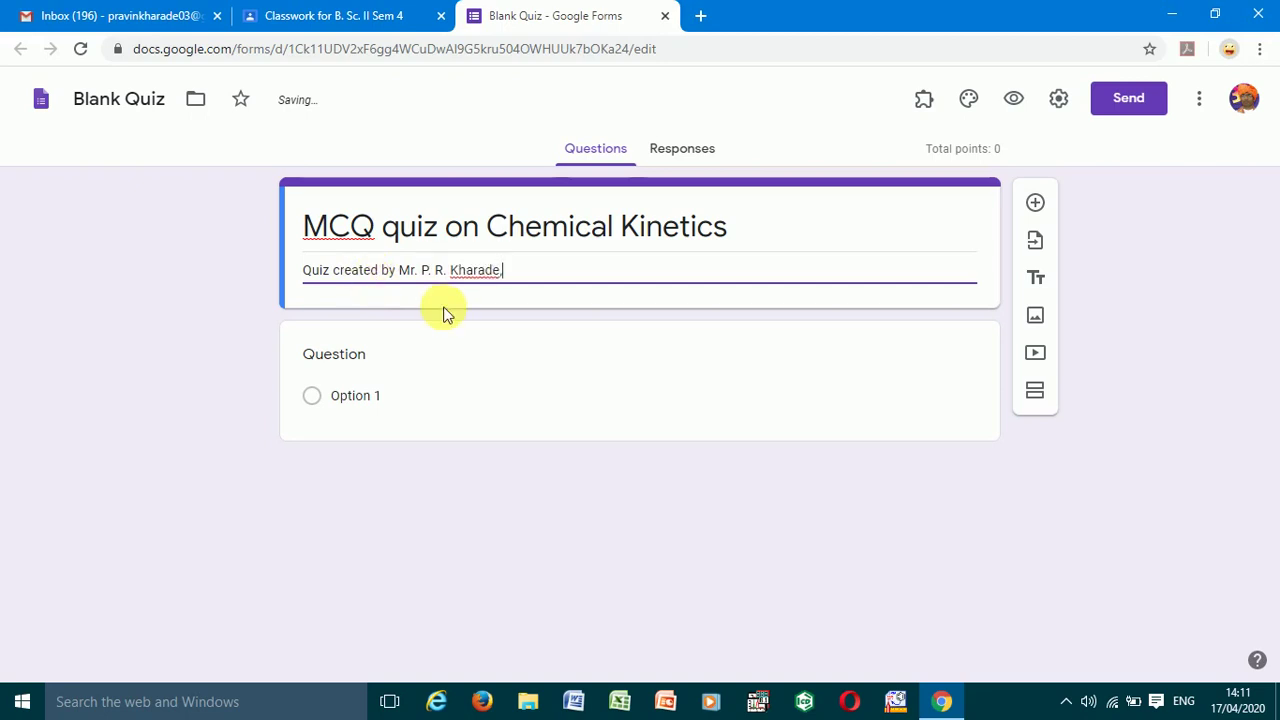
pyautogui.write('for')
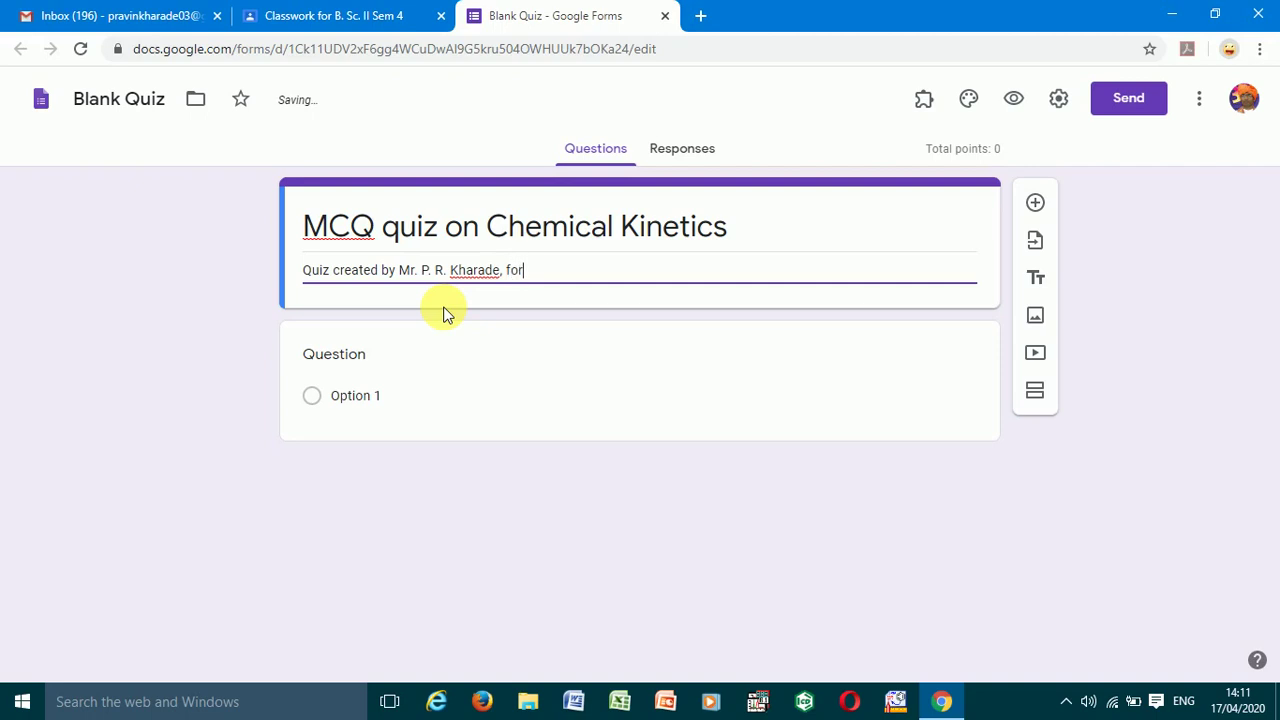
pyautogui.write(' SY BSc students')
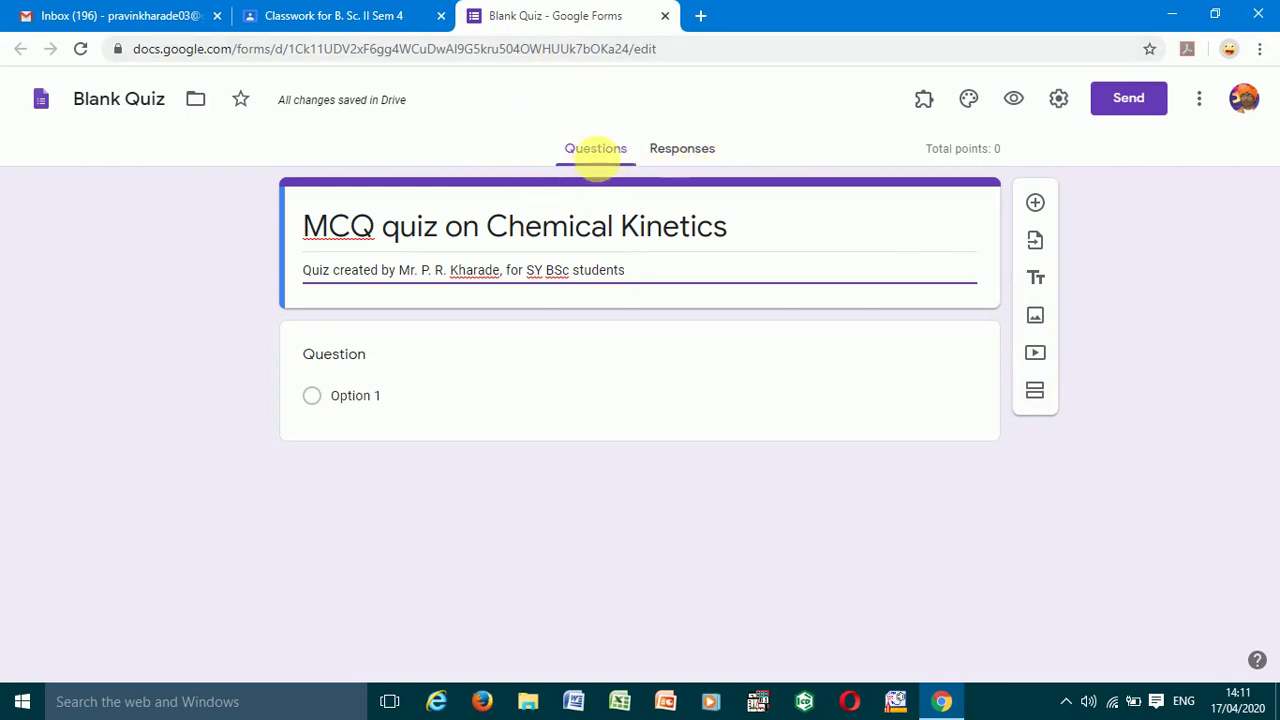
pyautogui.click(612, 178)
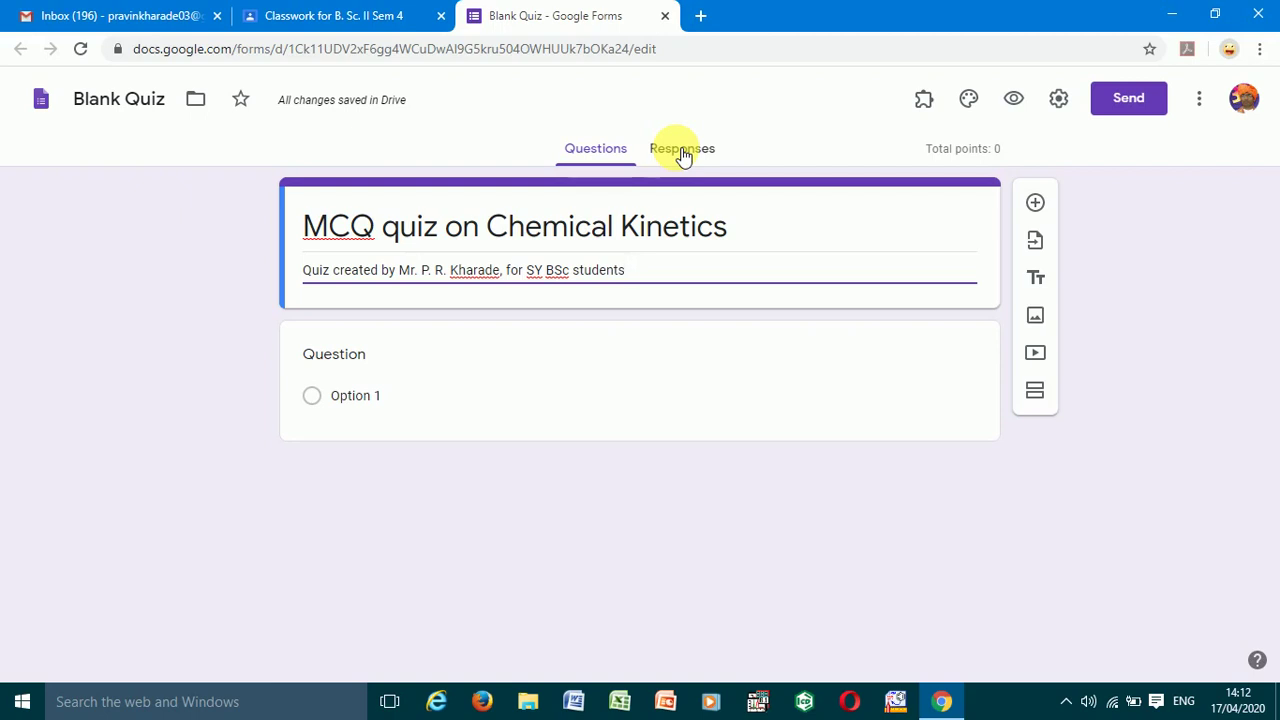
# - Keep the first question's type as Multiple choice and place the cursor in its question field
pyautogui.click(343, 367)
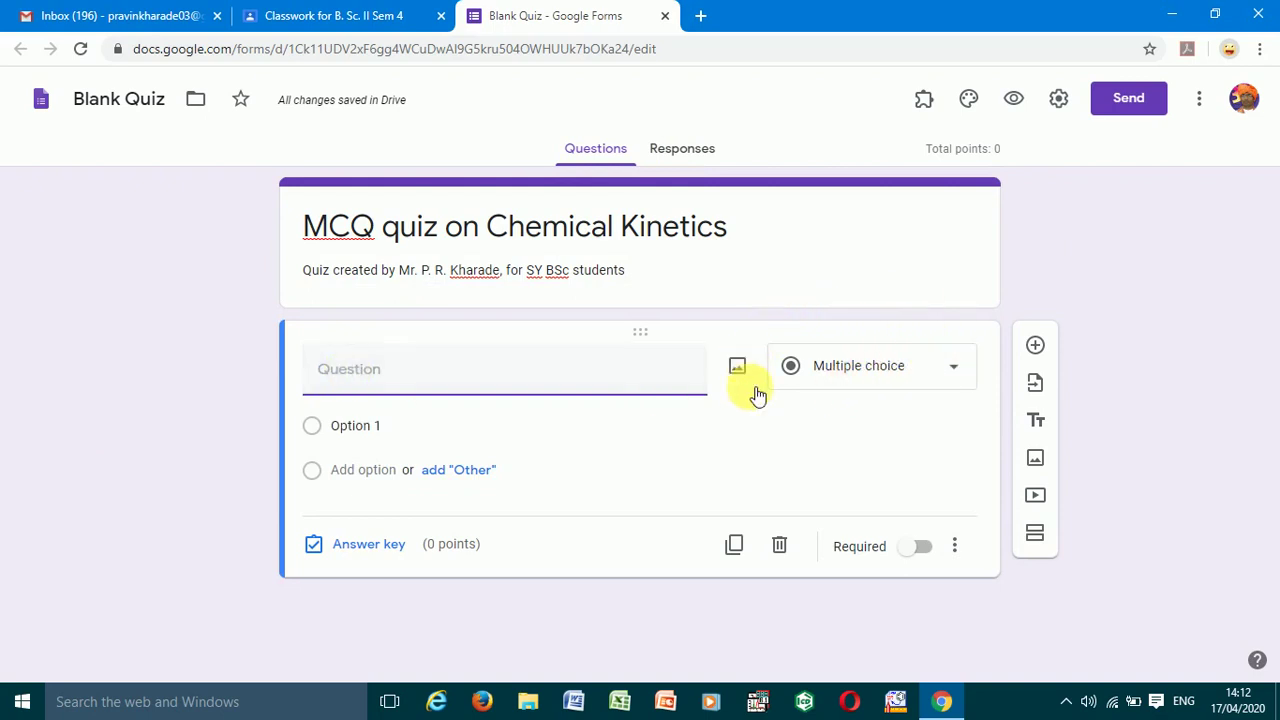
pyautogui.click(957, 370)
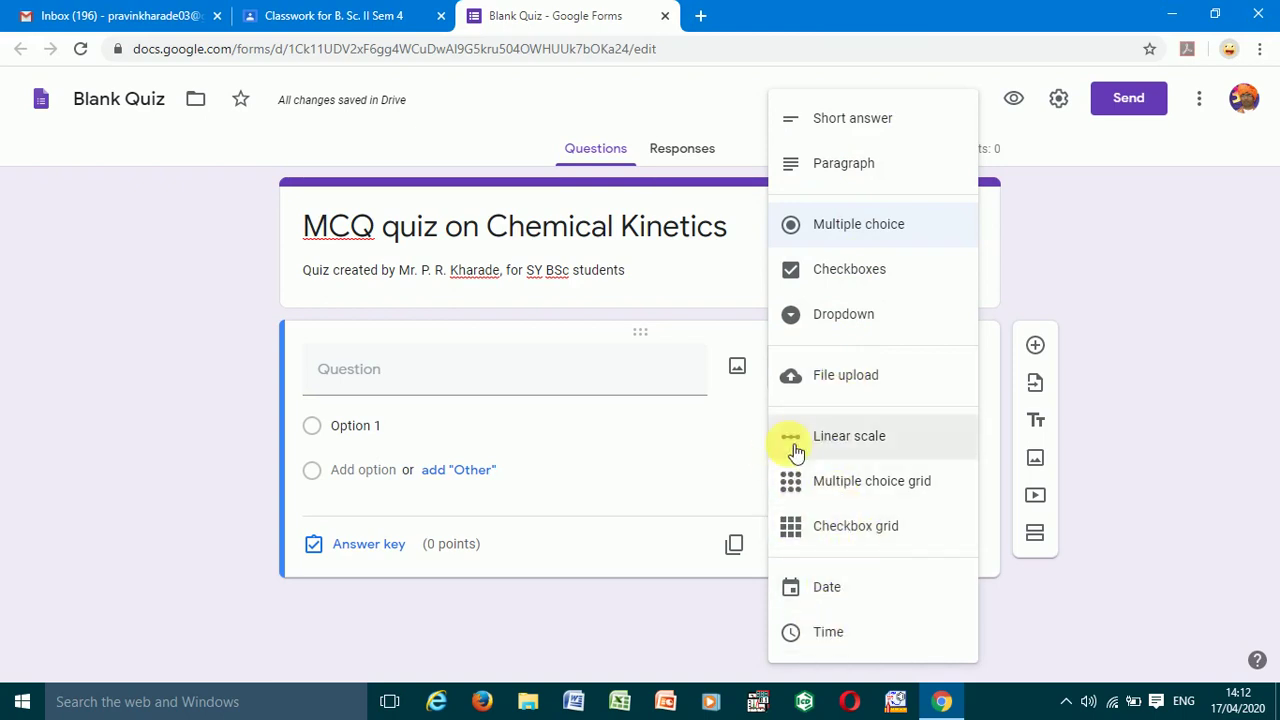
pyautogui.click(848, 226)
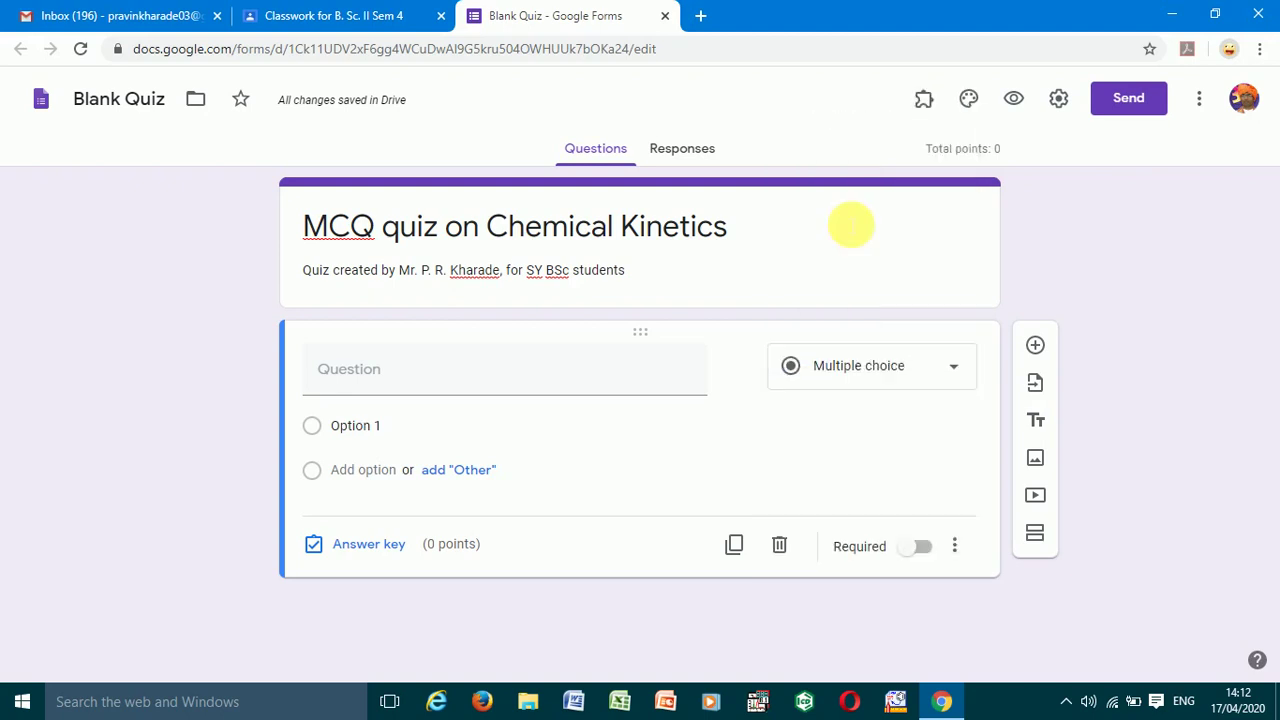
pyautogui.click(343, 379)
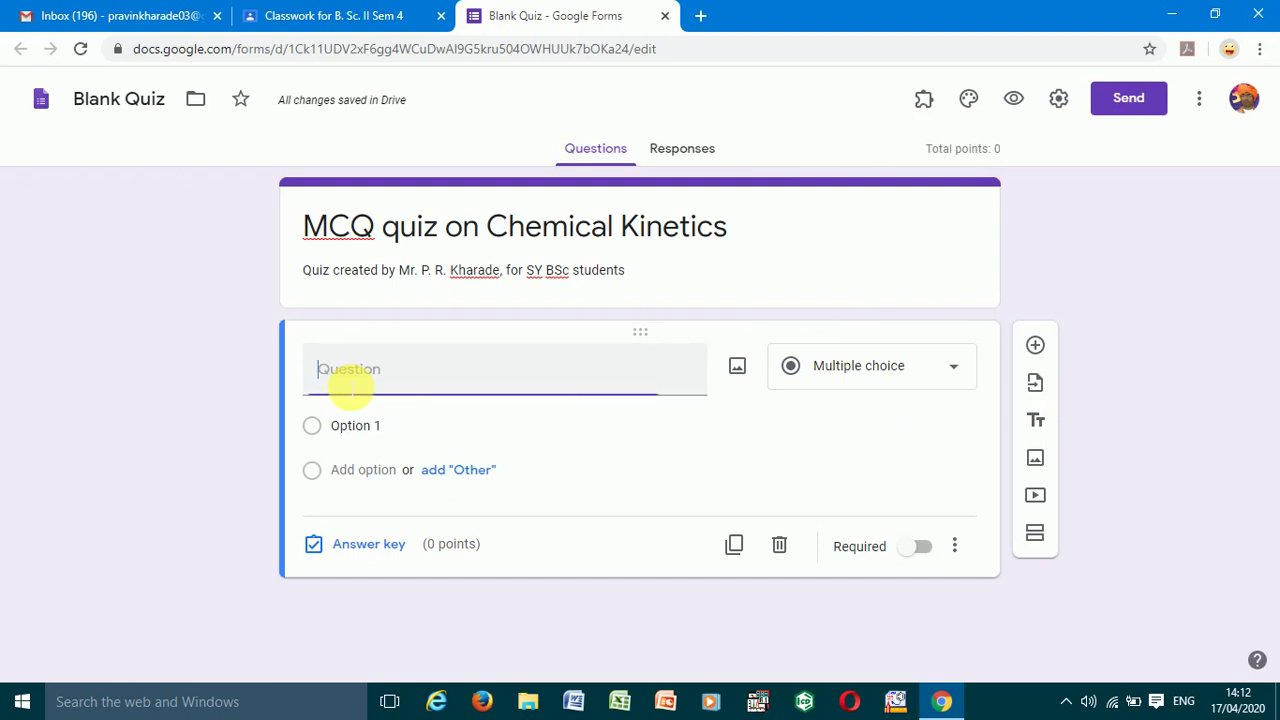
# - Enter question 1's text: '1. The study of chemical kinetics involves study of ...... of reaction'
pyautogui.write('1.')
pyautogui.write('The ')
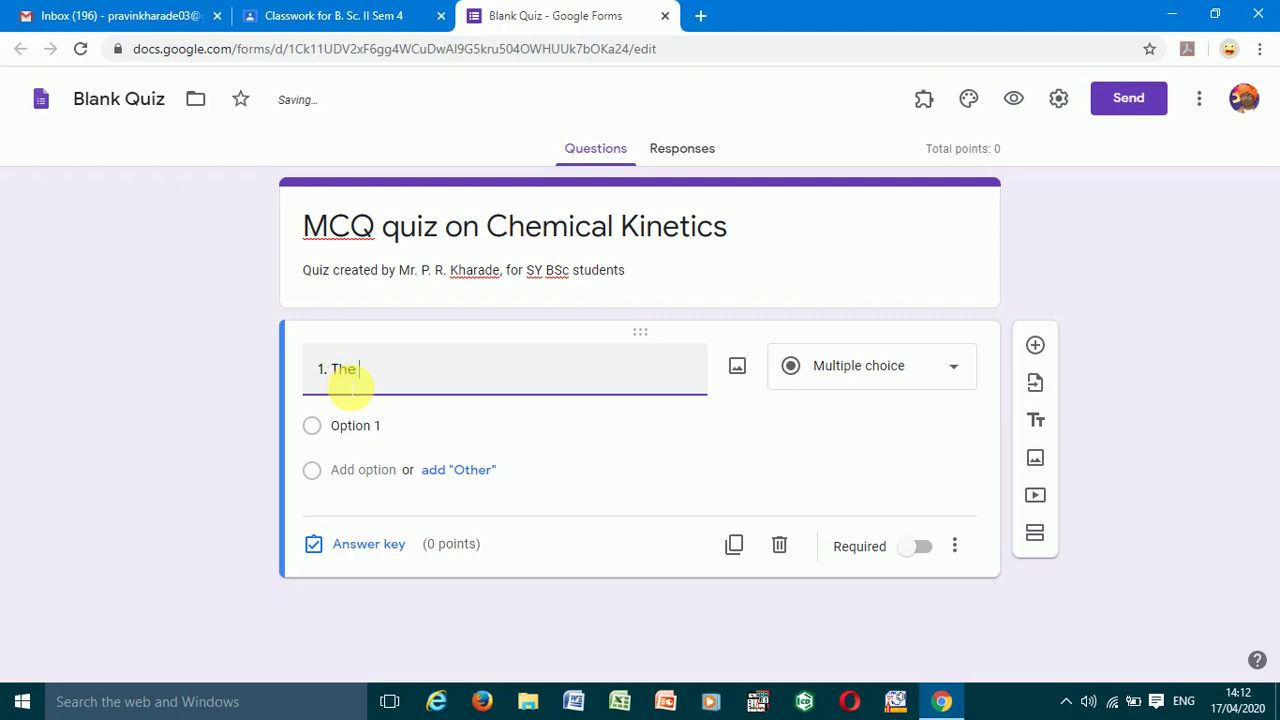
pyautogui.write('study of chemical ')
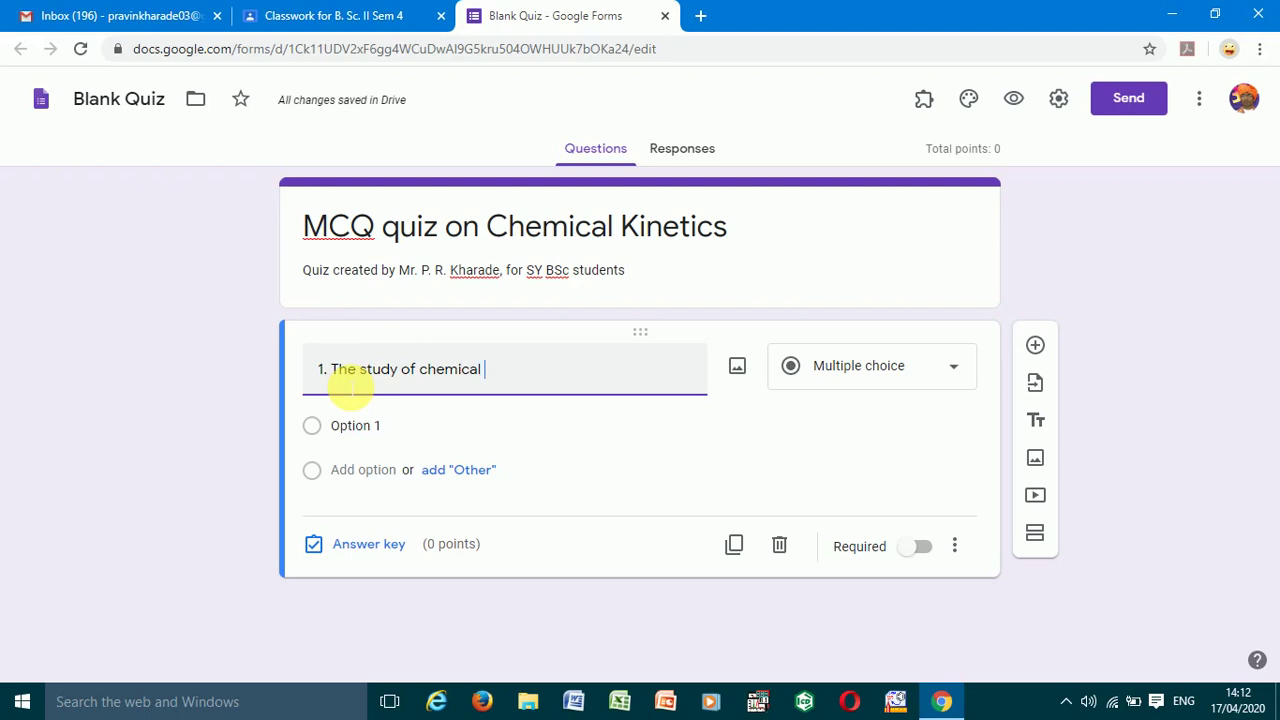
pyautogui.write('kinetics')
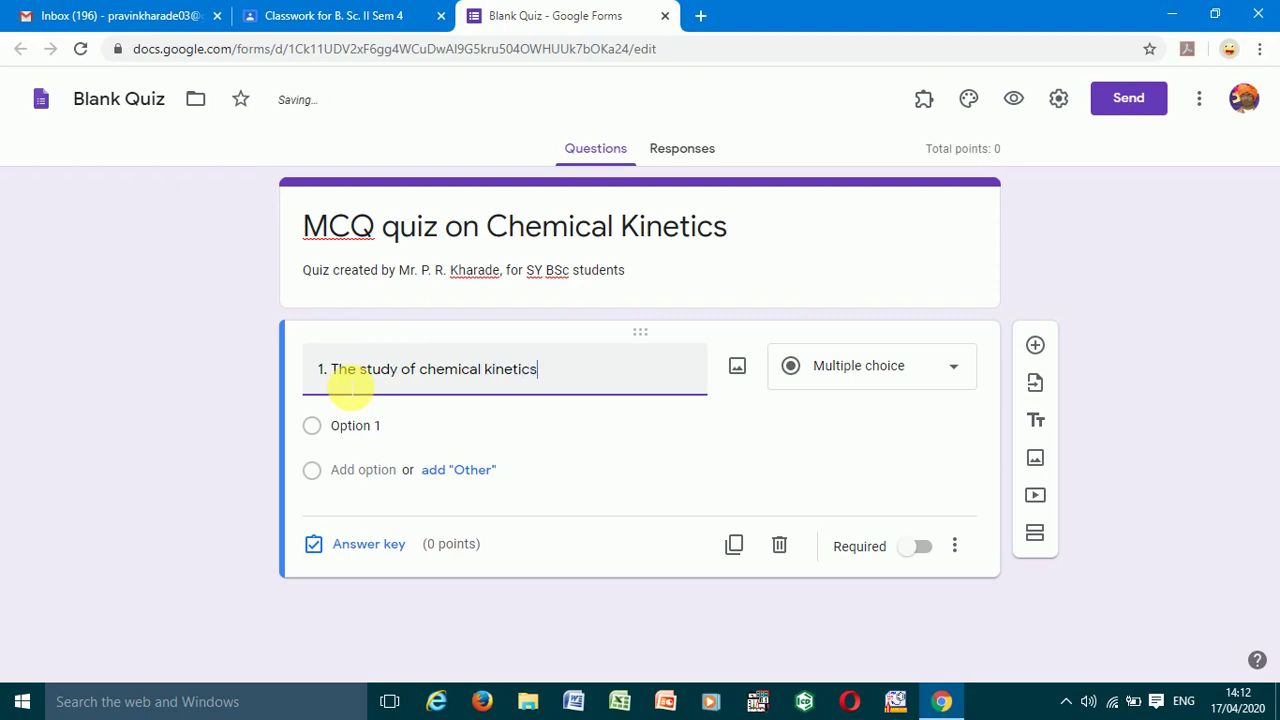
pyautogui.write(' involves st')
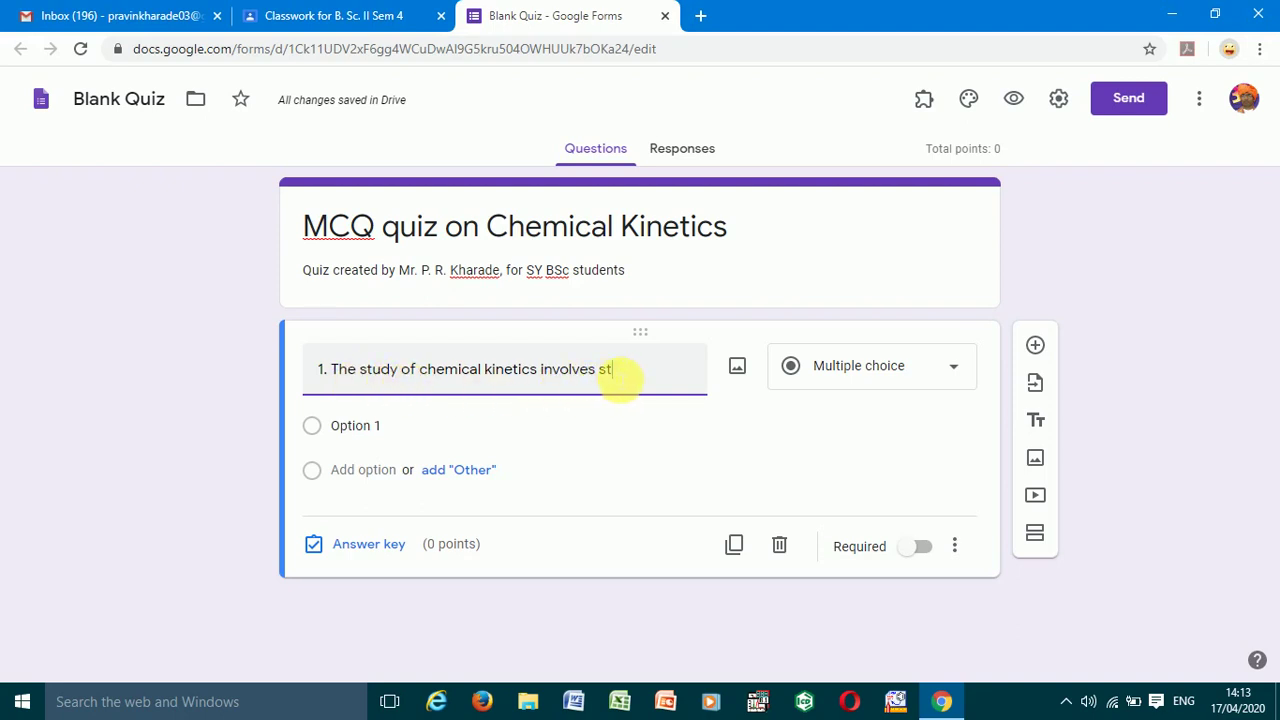
pyautogui.write('udy of ')
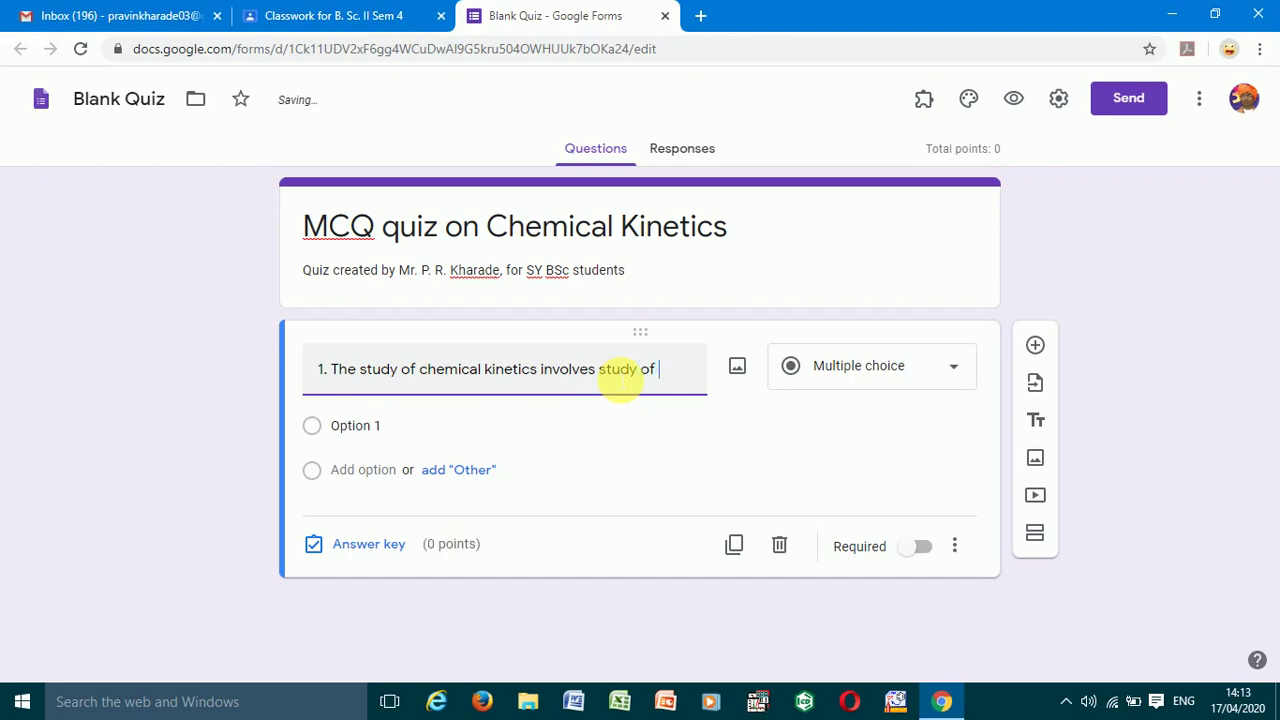
pyautogui.write('...... of reac')
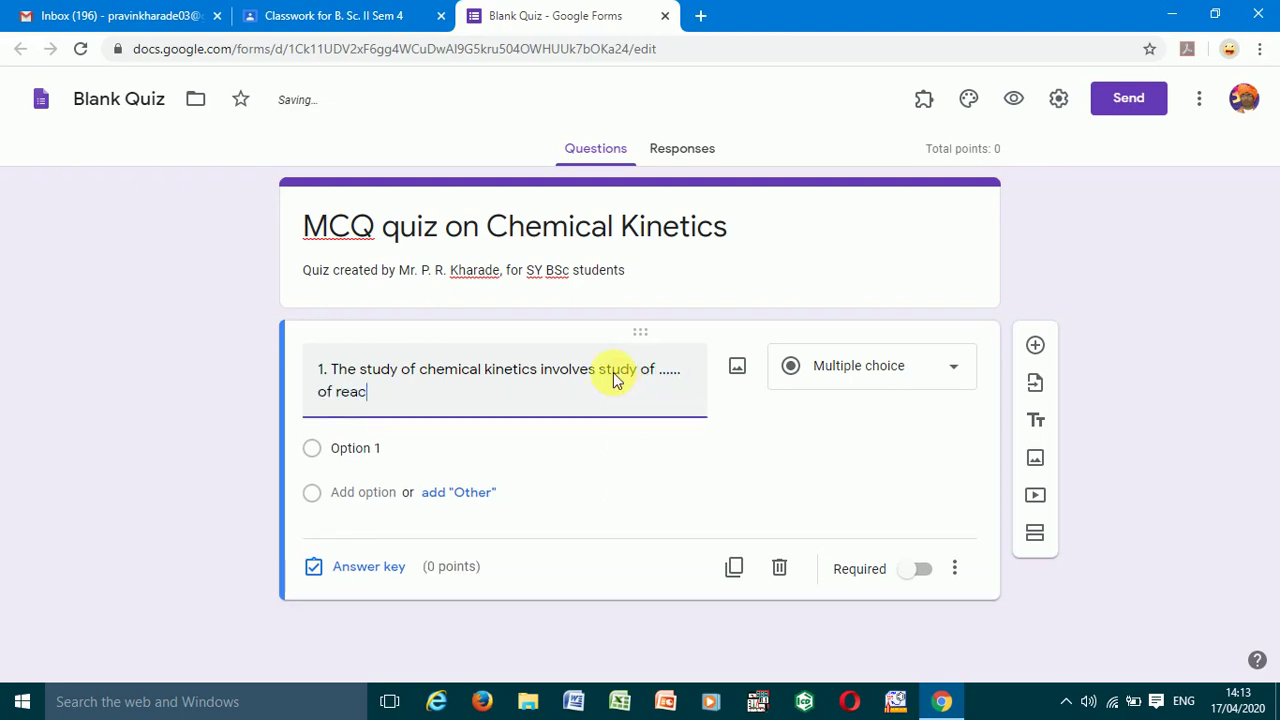
pyautogui.write('tion.')
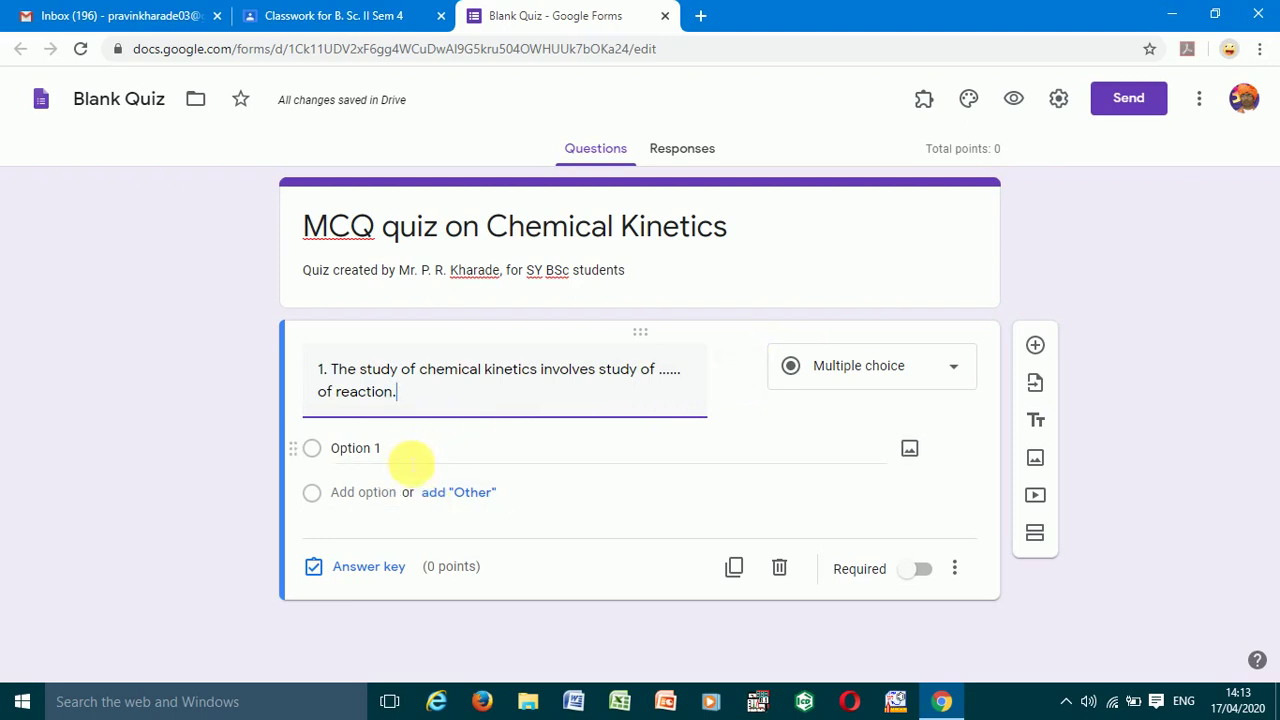
# - Enter the first two answer choices, 'a. Rate' and 'b. reactant'
pyautogui.click(412, 455)
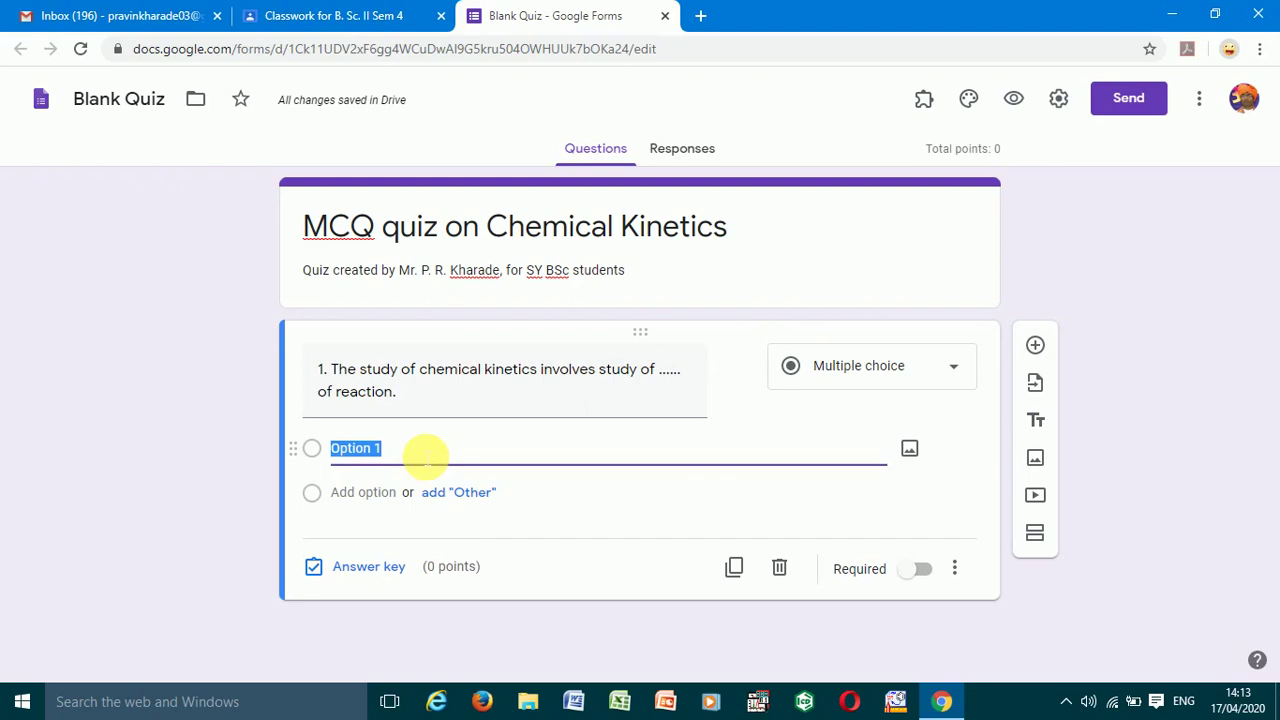
pyautogui.write('a. R')
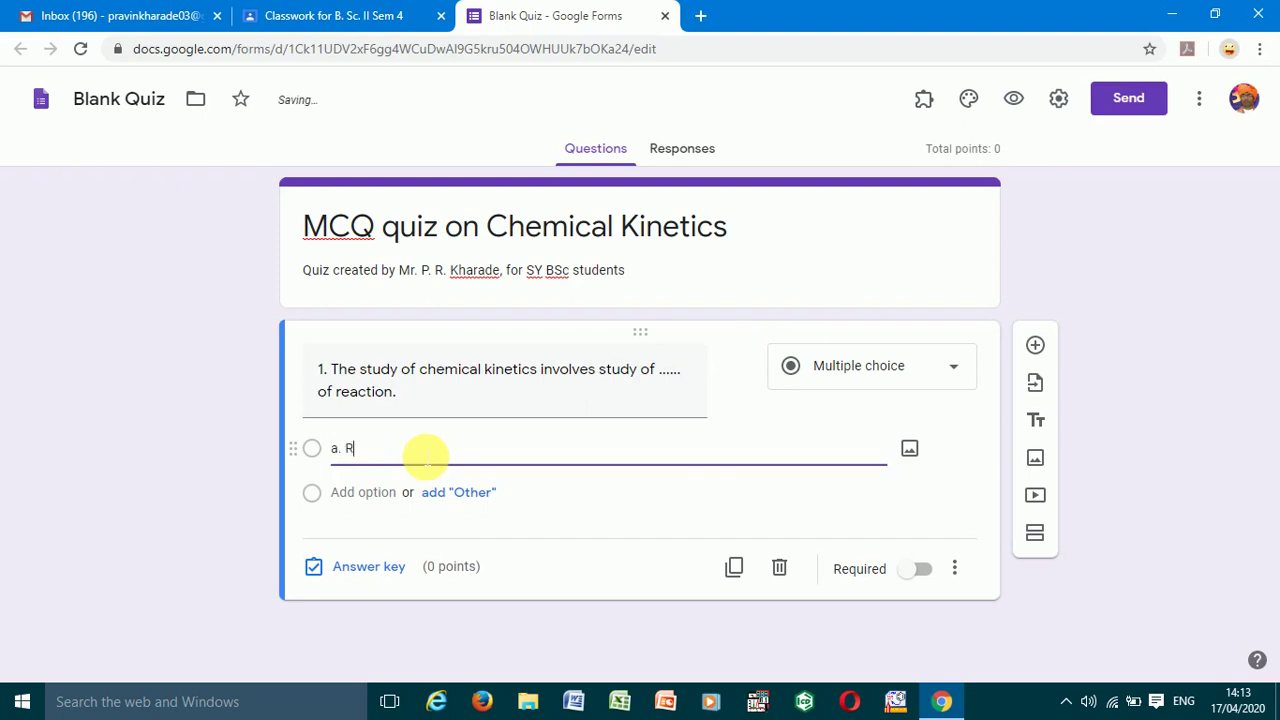
pyautogui.write('ayte')
pyautogui.click(352, 492)
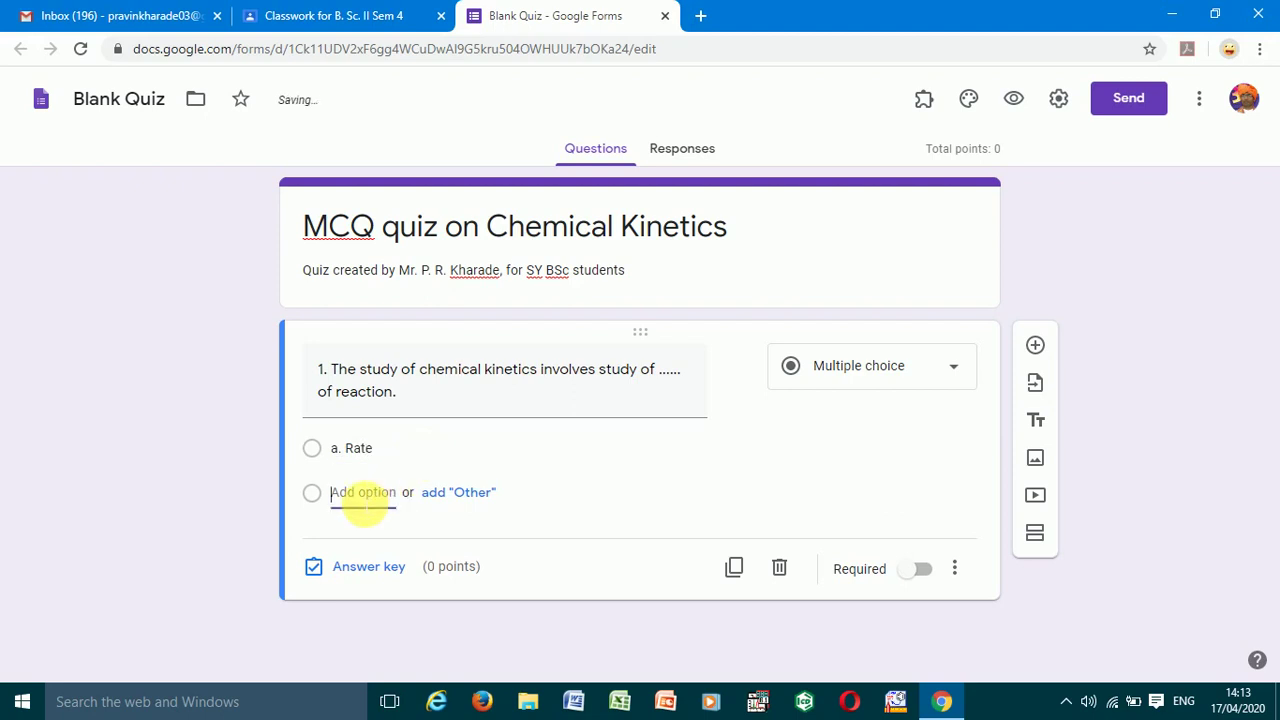
pyautogui.write('b.')
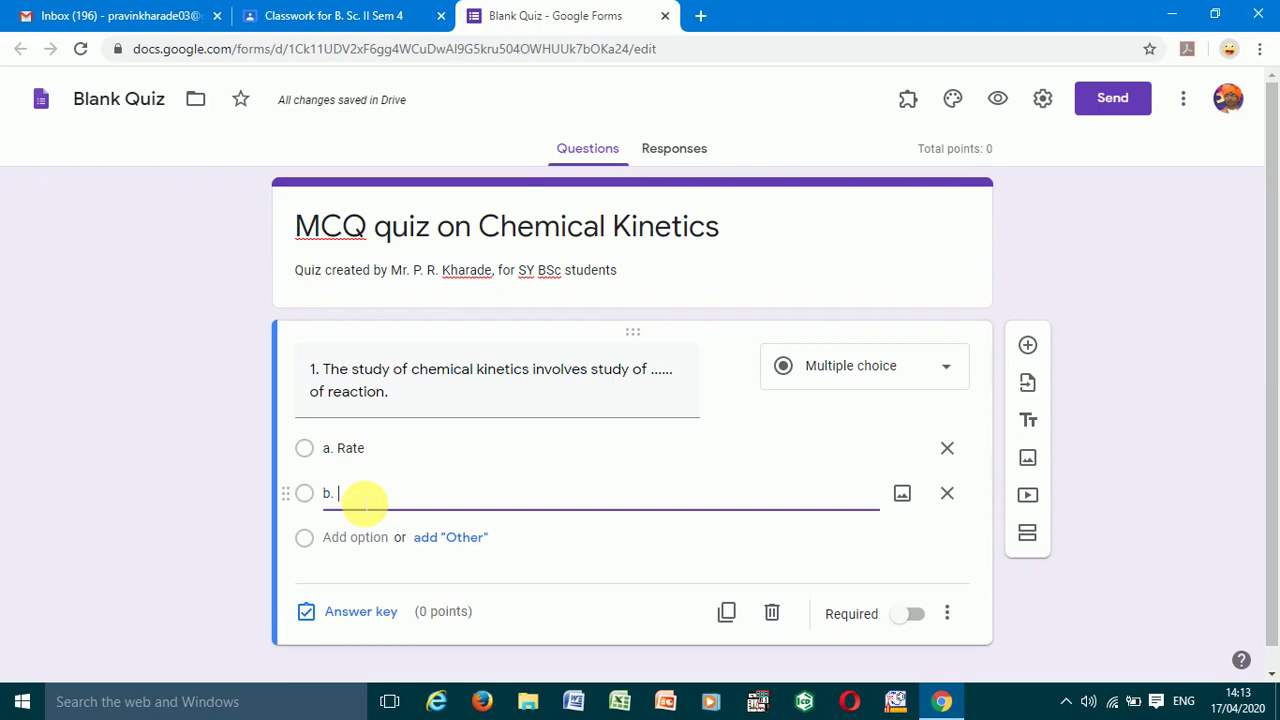
pyautogui.write('reactant')
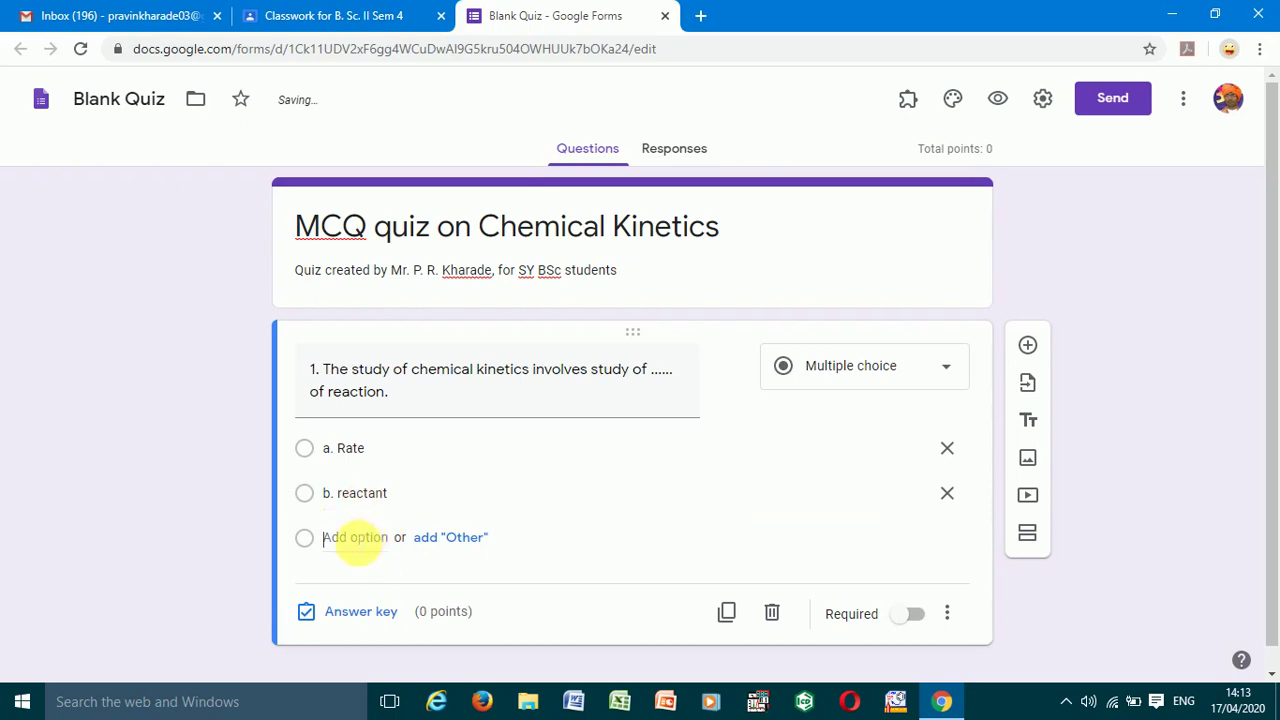
# - Add the remaining choices 'c. product' and 'd. none of the above'
pyautogui.click(340, 537)
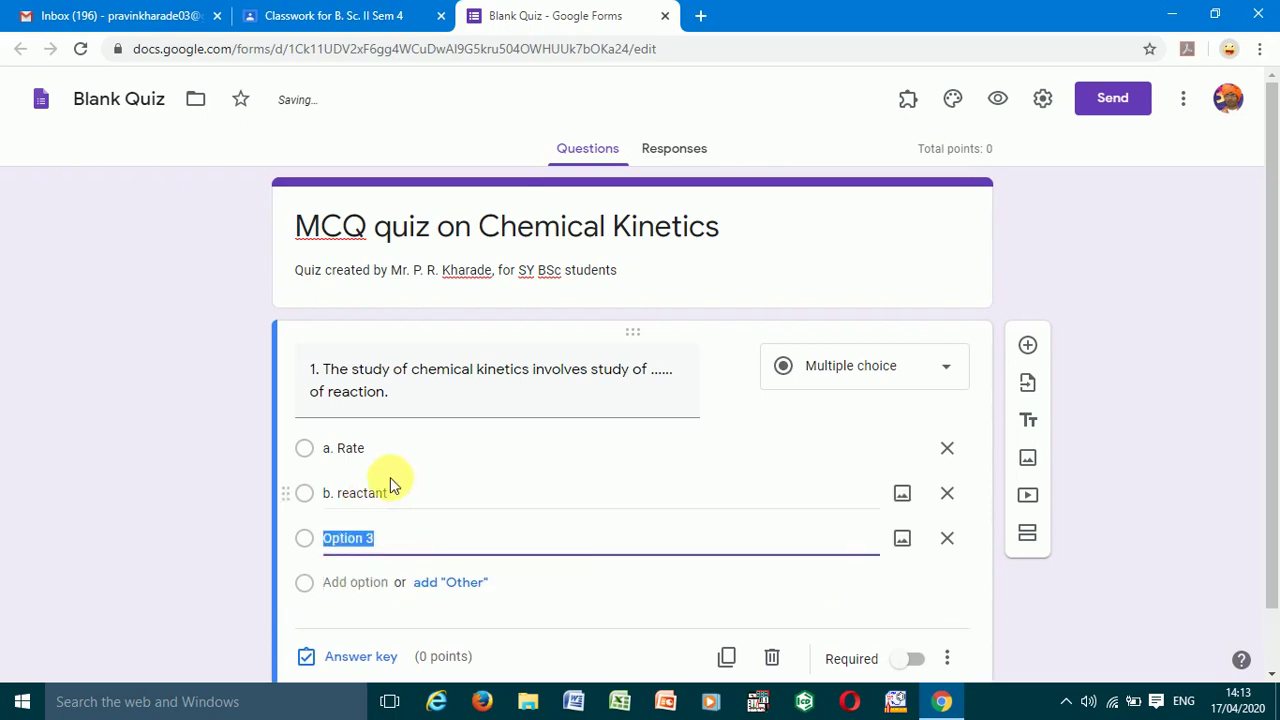
pyautogui.write('pr')
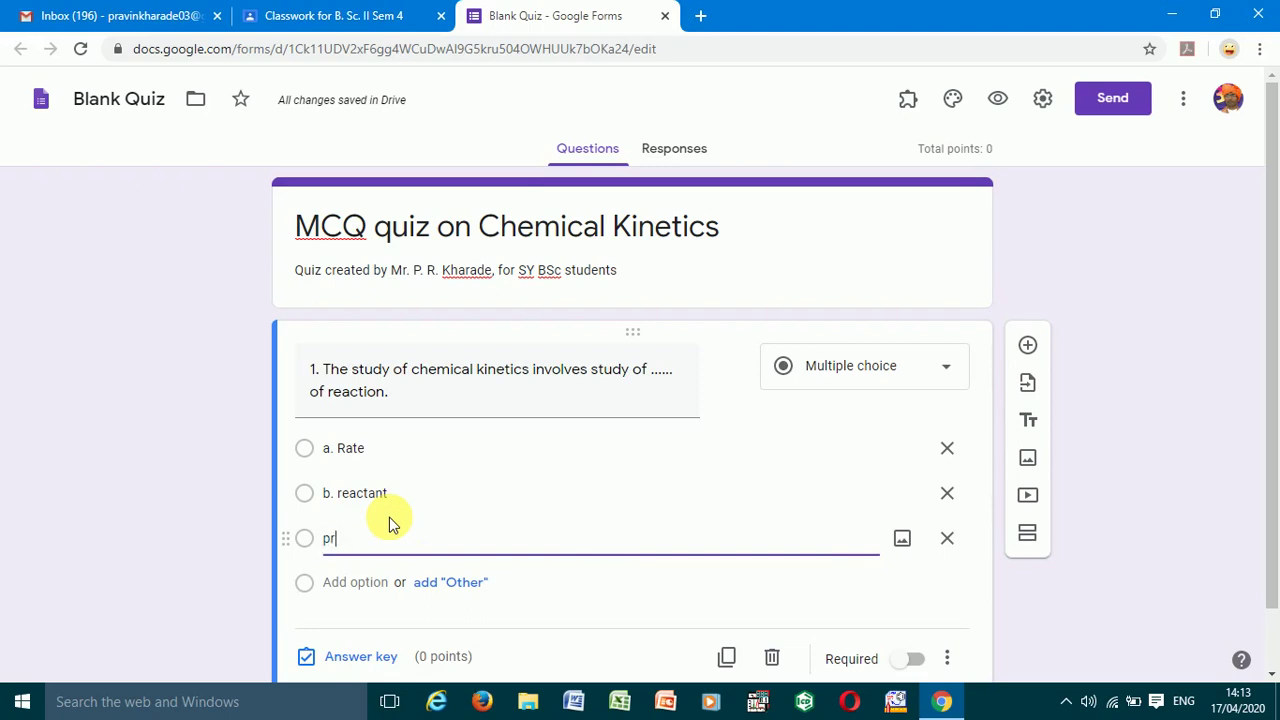
pyautogui.write('oduct')
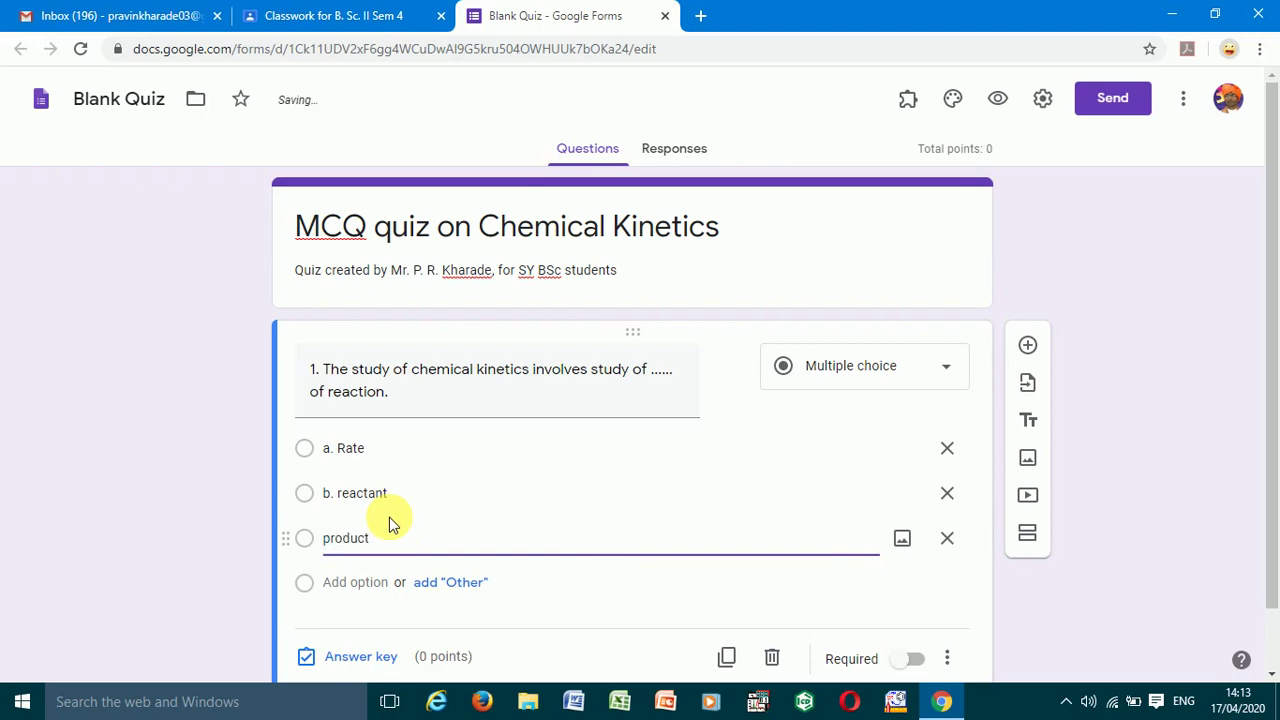
pyautogui.press('BackSpace')
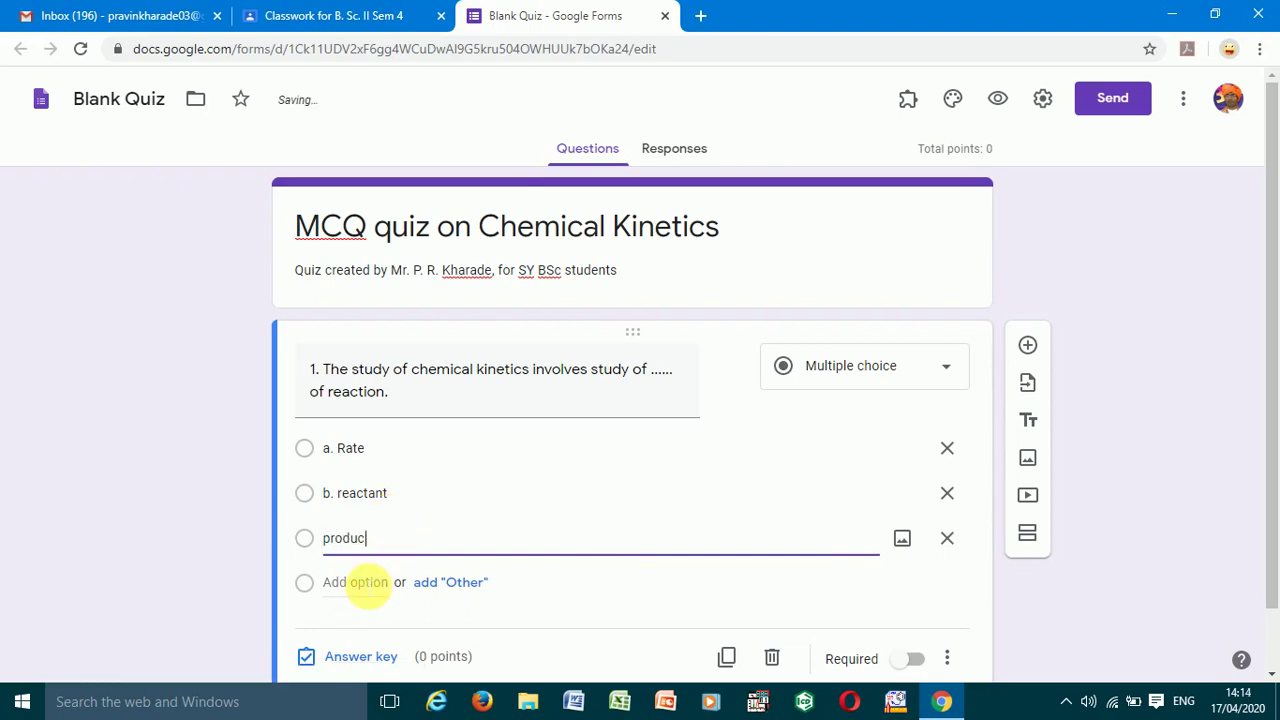
pyautogui.press('BackSpace')
pyautogui.press('BackSpace')
pyautogui.press('BackSpace')
pyautogui.press('BackSpace')
pyautogui.press('BackSpace')
pyautogui.press('BackSpace')
pyautogui.write('c.')
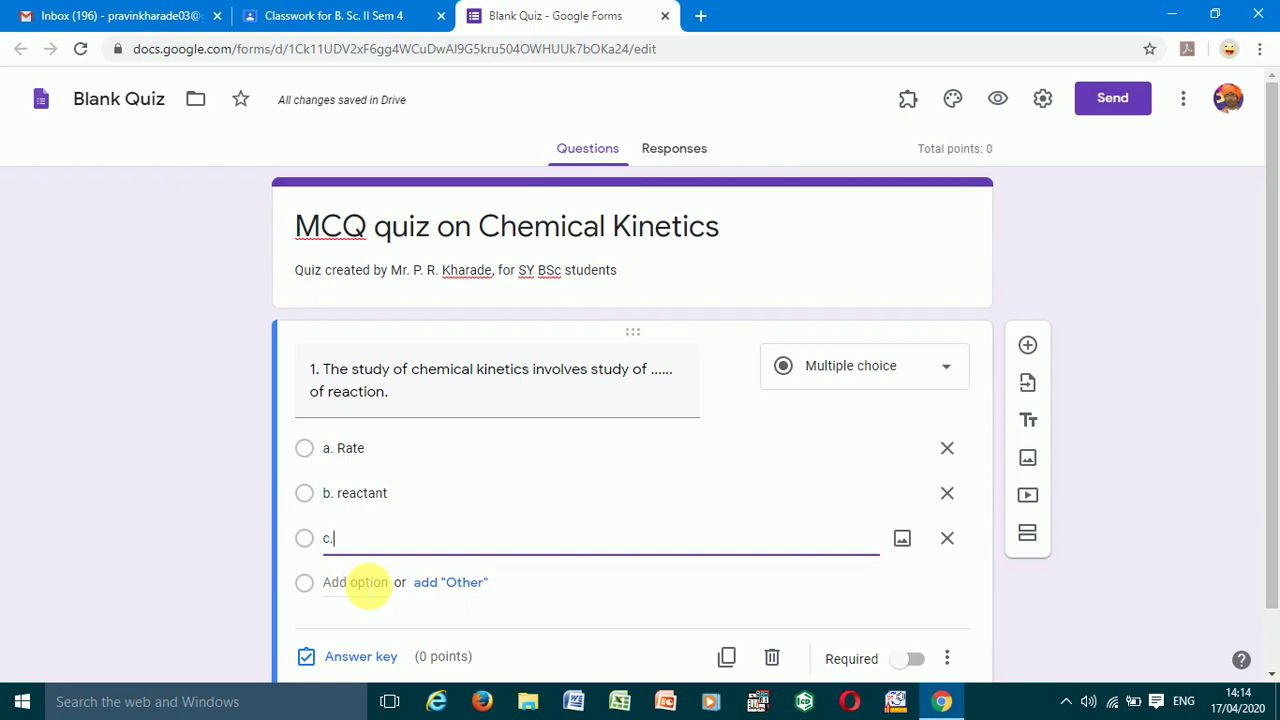
pyautogui.write(' product')
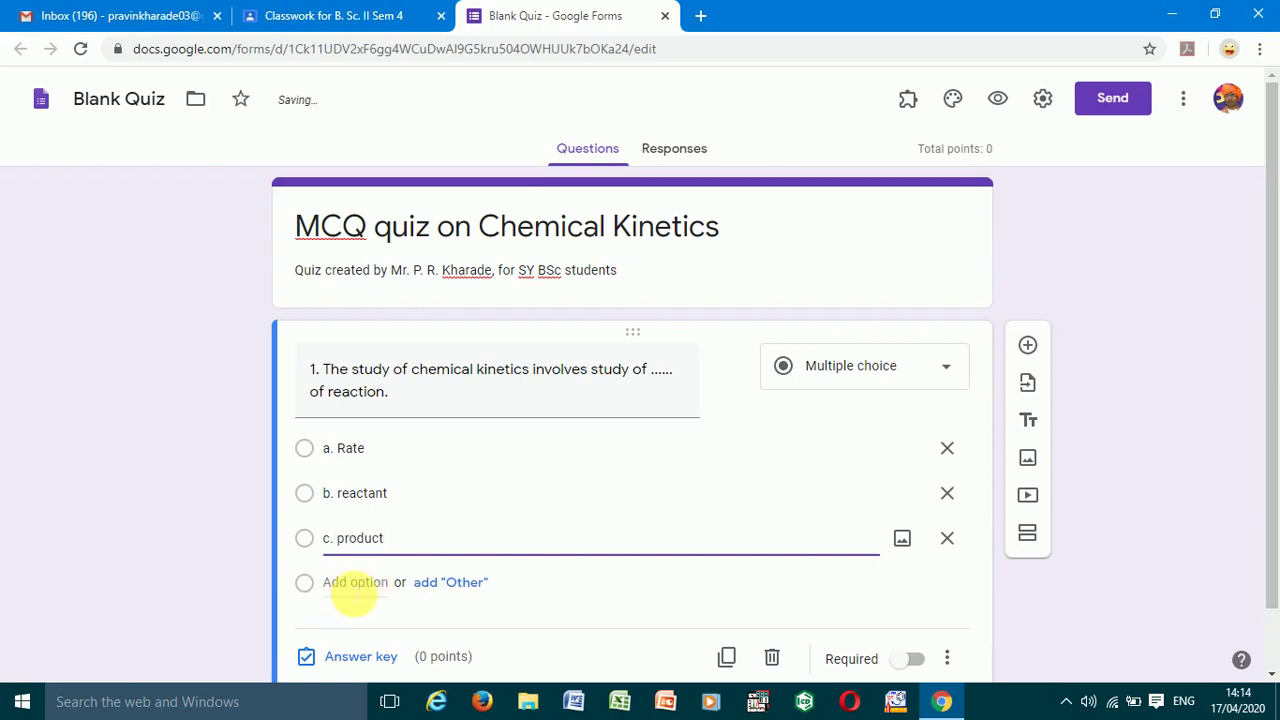
pyautogui.click(350, 584)
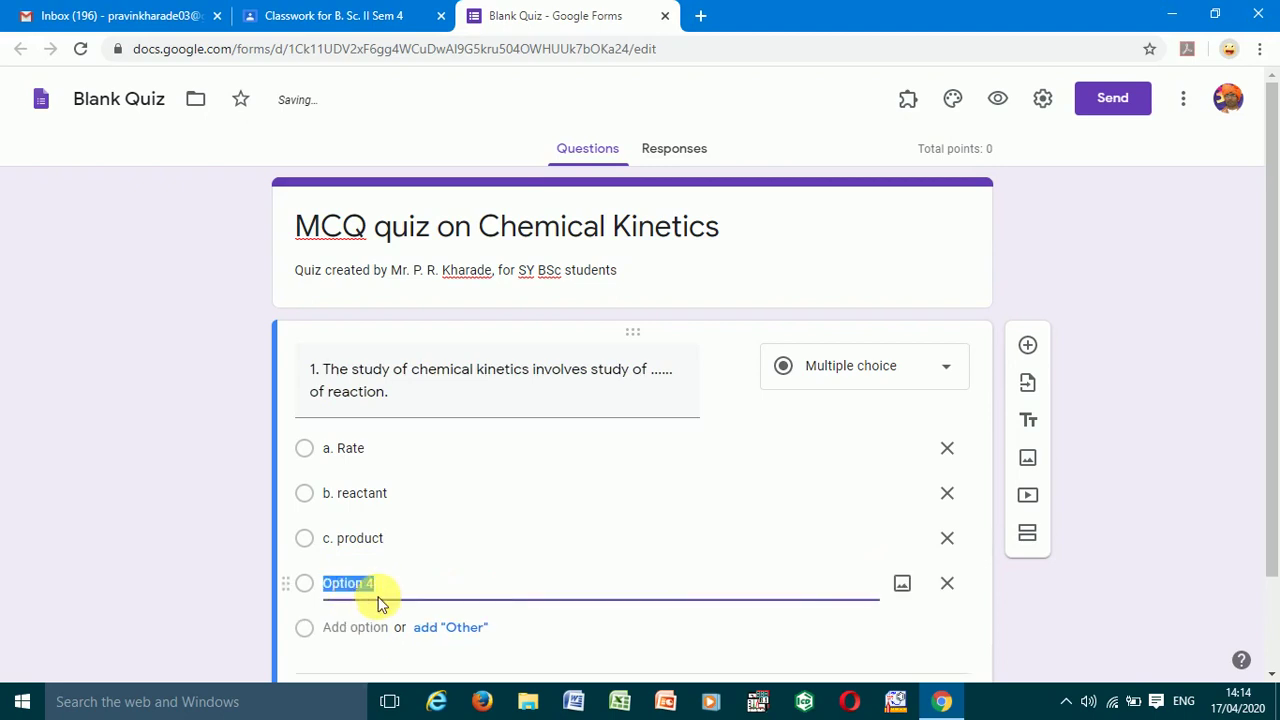
pyautogui.write('d. none')
pyautogui.write('of the ab')
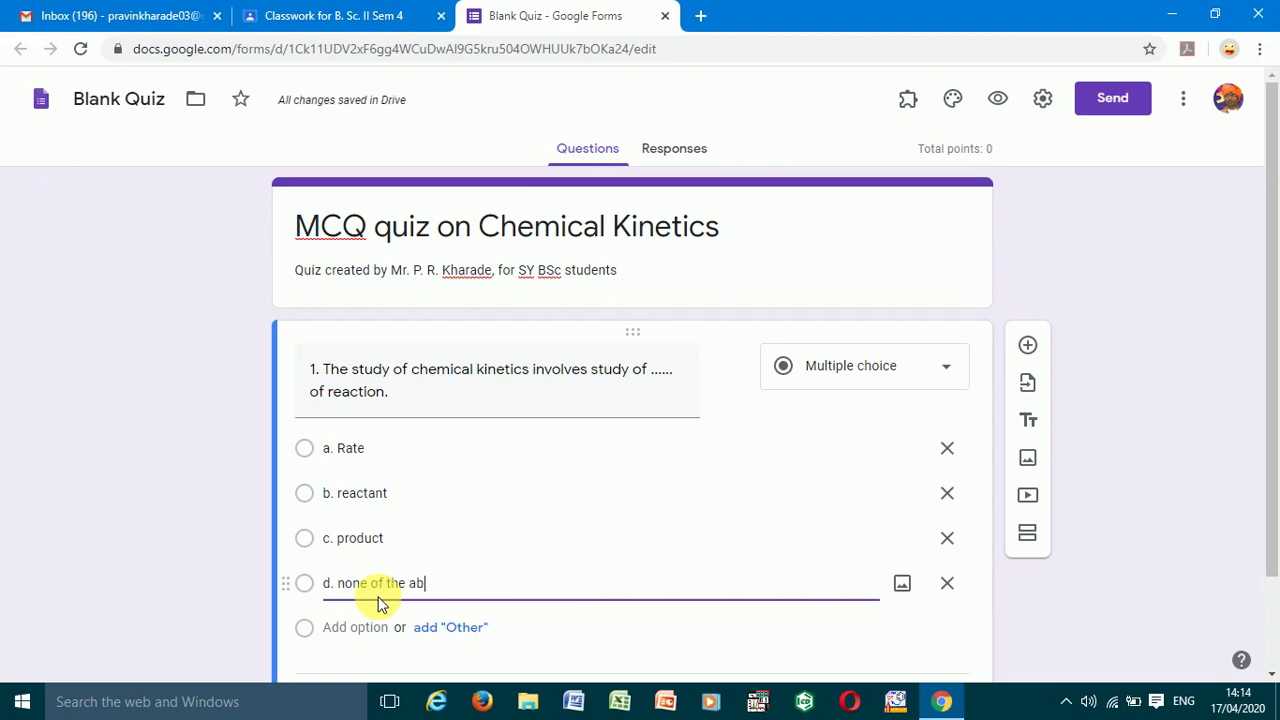
pyautogui.write('ove')
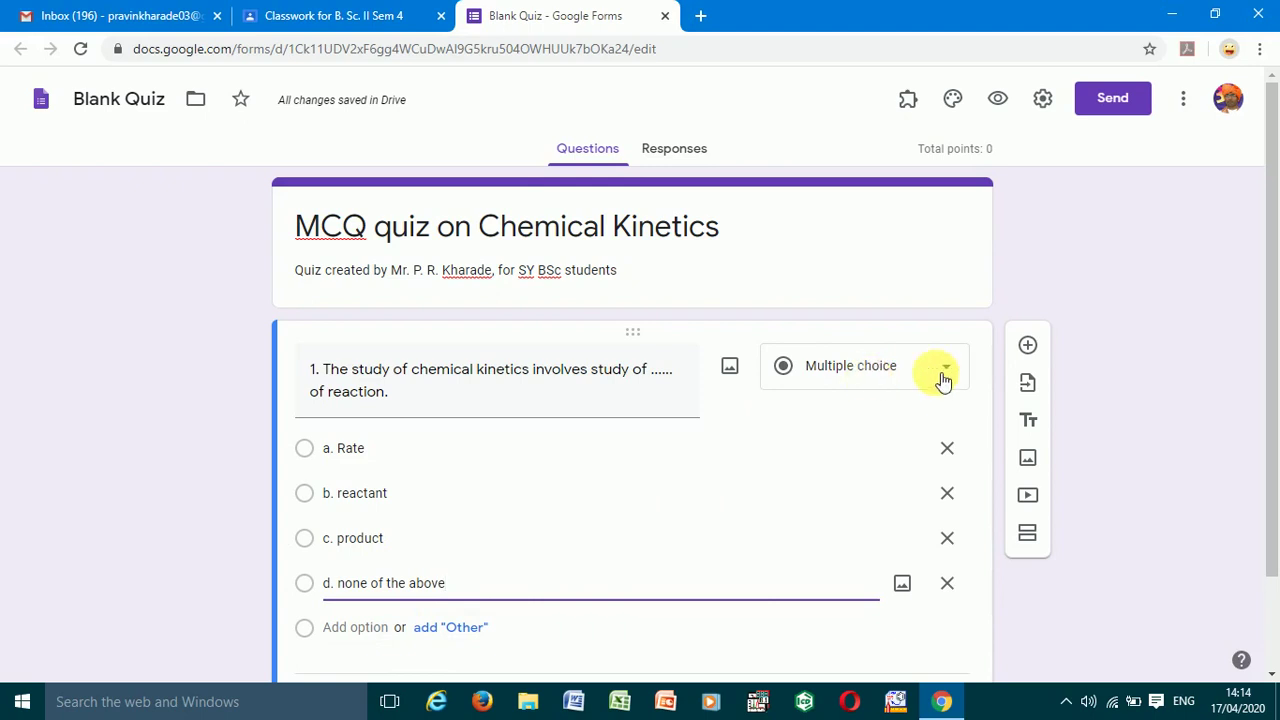
pyautogui.moveTo(1271, 363); pyautogui.dragTo(1271, 463)
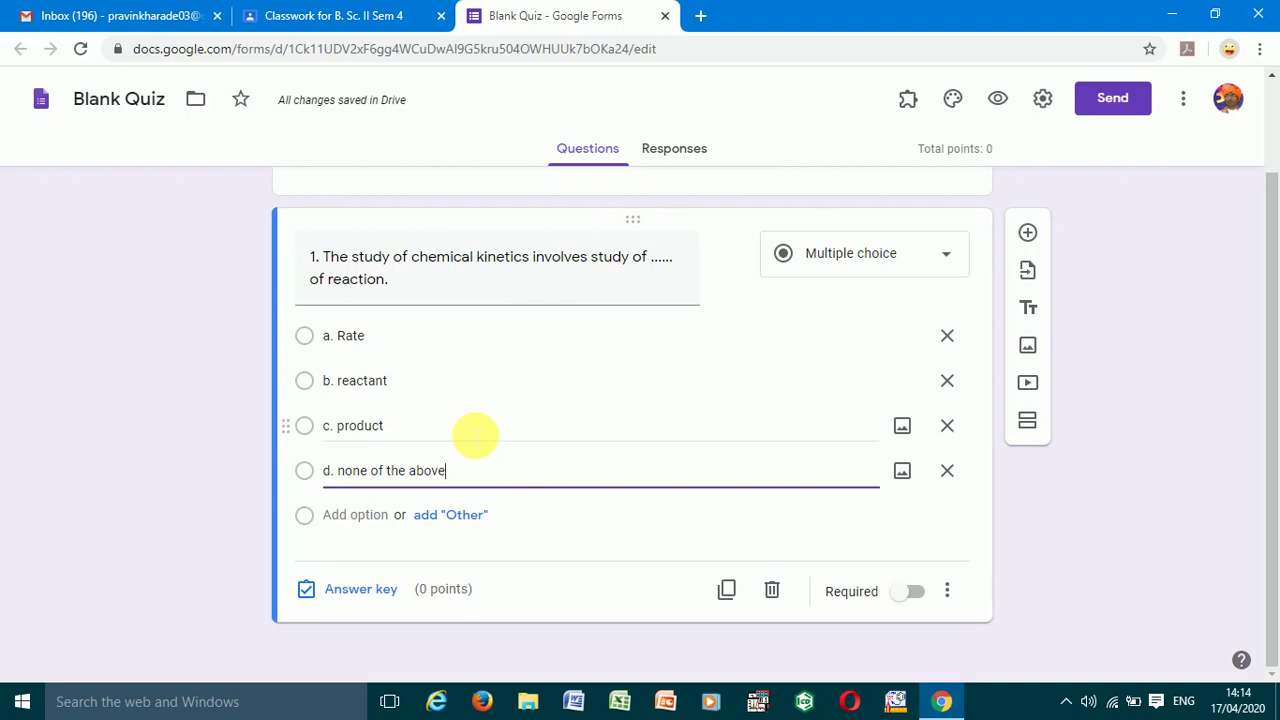
# - In question 1's answer key, mark 'a. Rate' as the correct answer
pyautogui.click(350, 592)
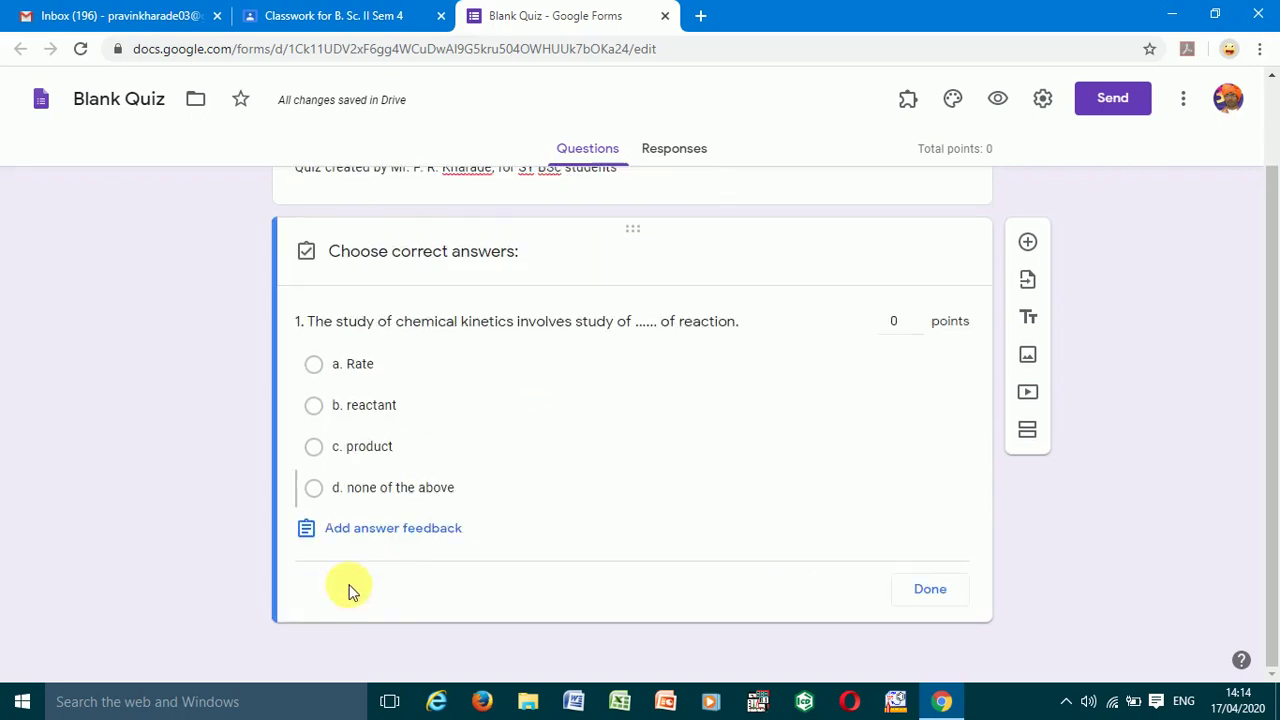
pyautogui.click(313, 364)
pyautogui.click(935, 592)
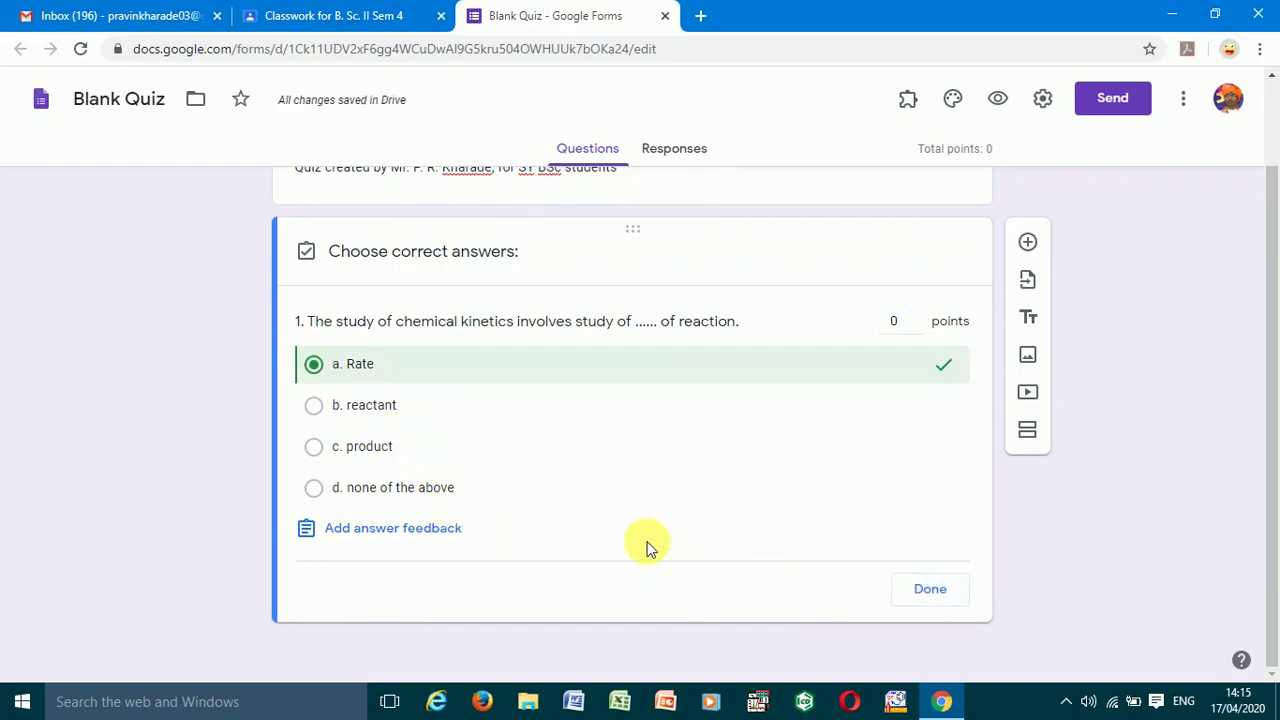
# - Save 'rate' as the correct-answer feedback and close the answer key
pyautogui.click(423, 533)
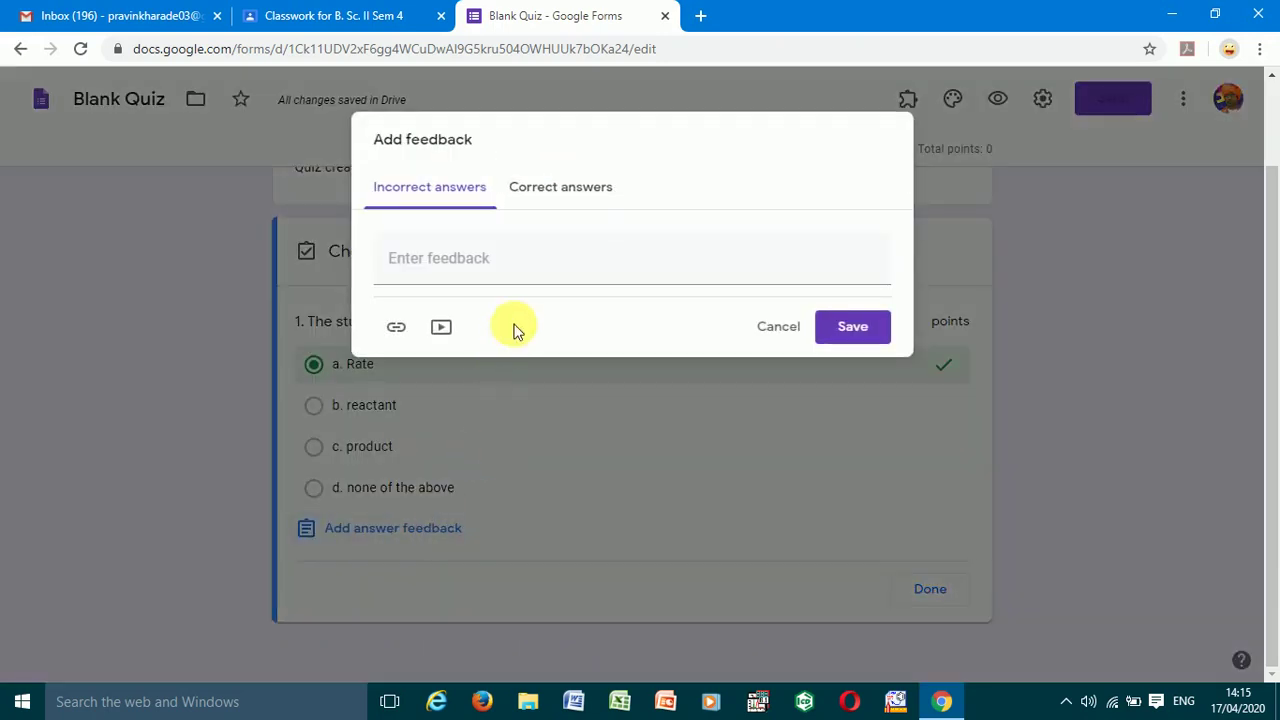
pyautogui.click(474, 272)
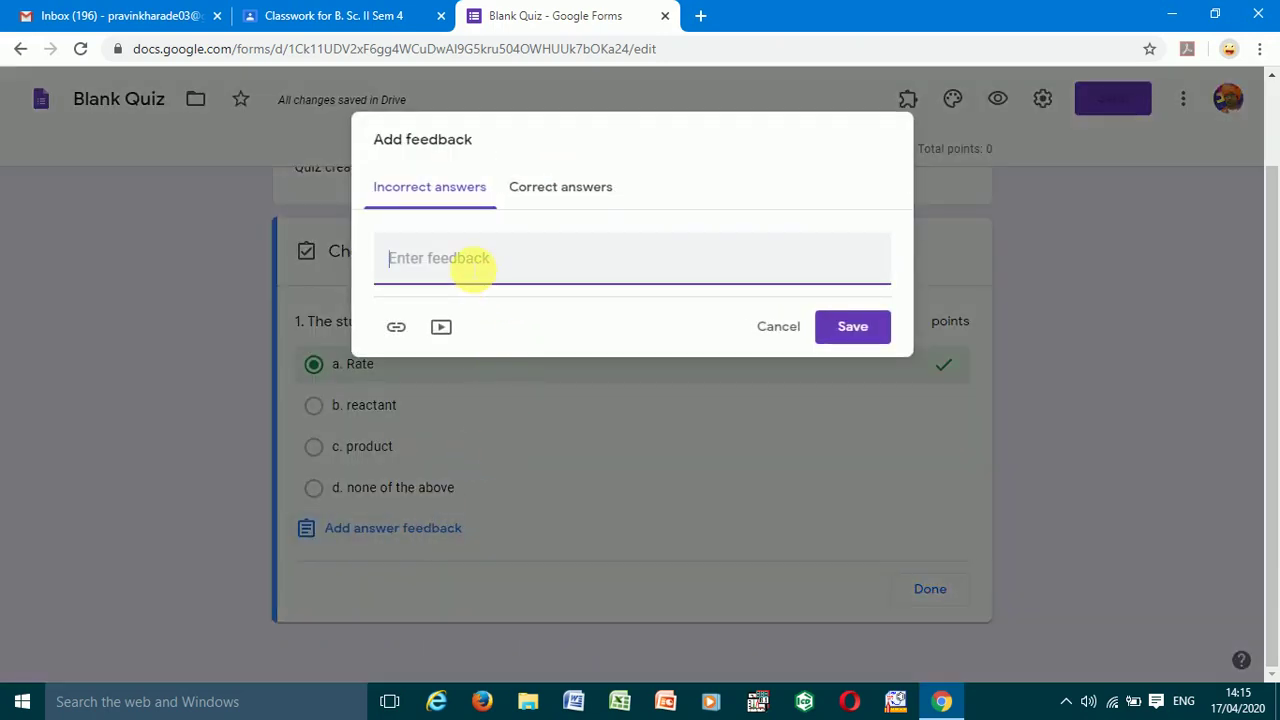
pyautogui.click(530, 182)
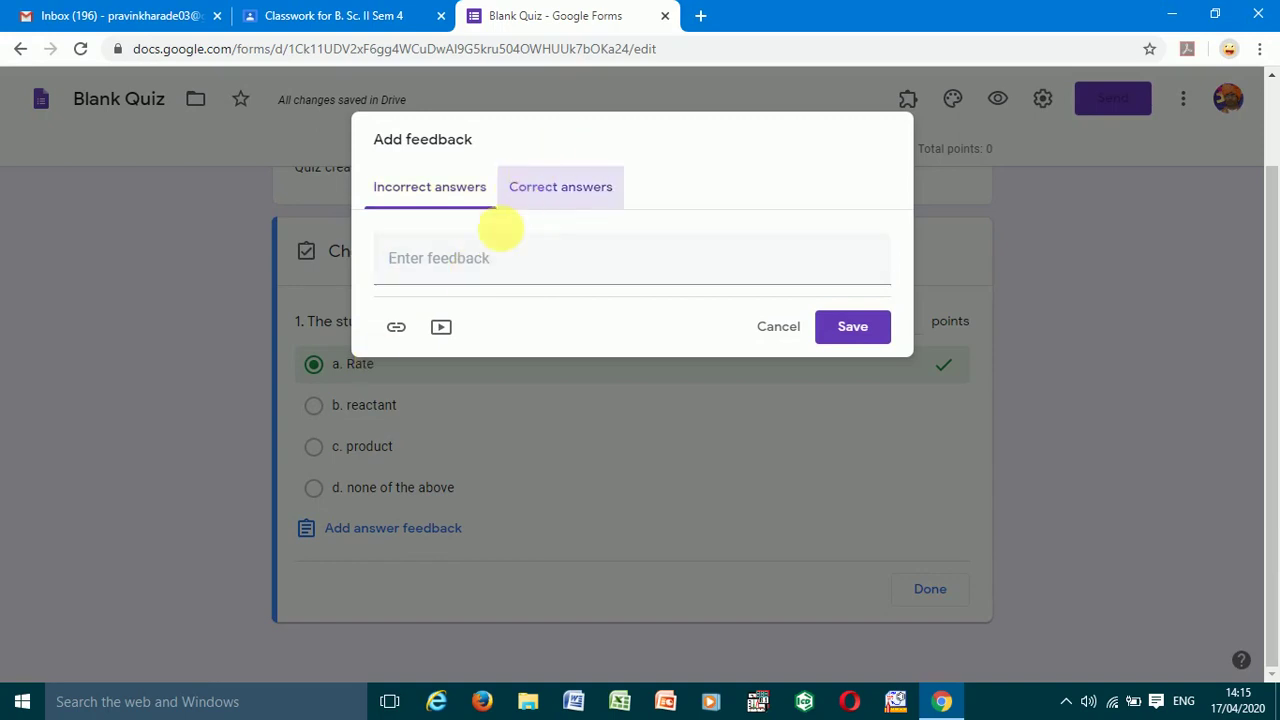
pyautogui.write('rate')
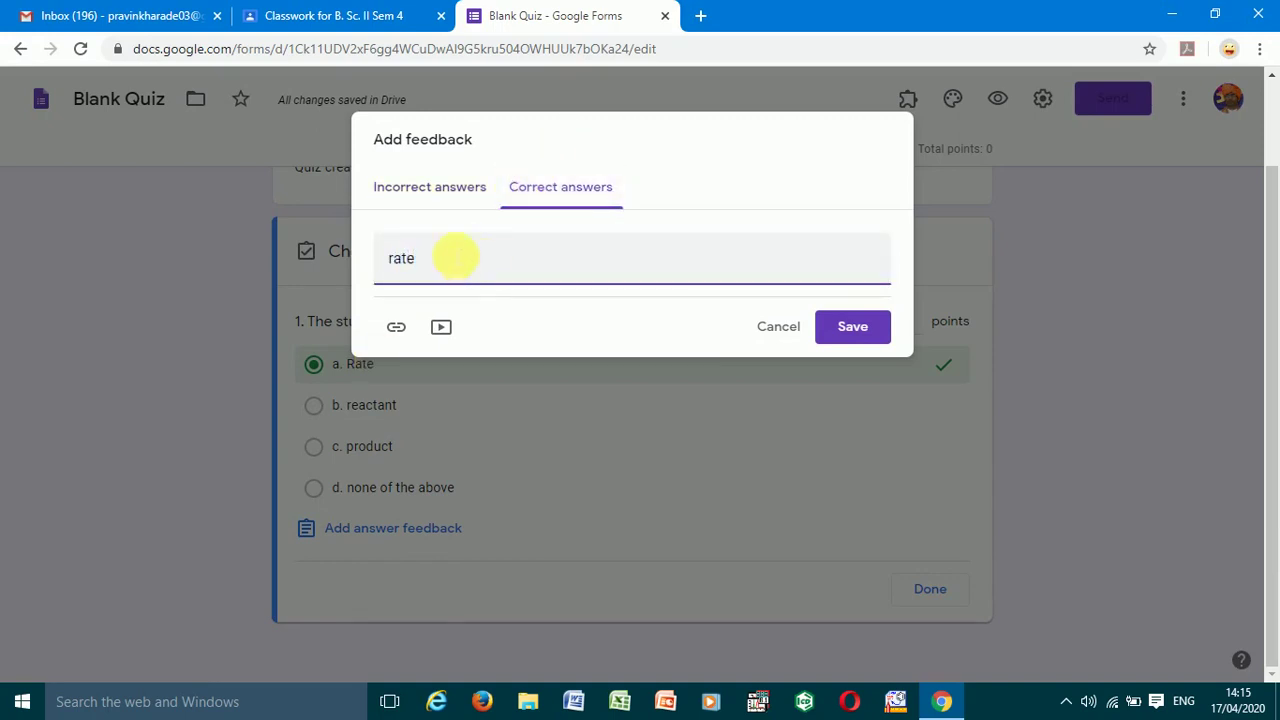
pyautogui.click(852, 327)
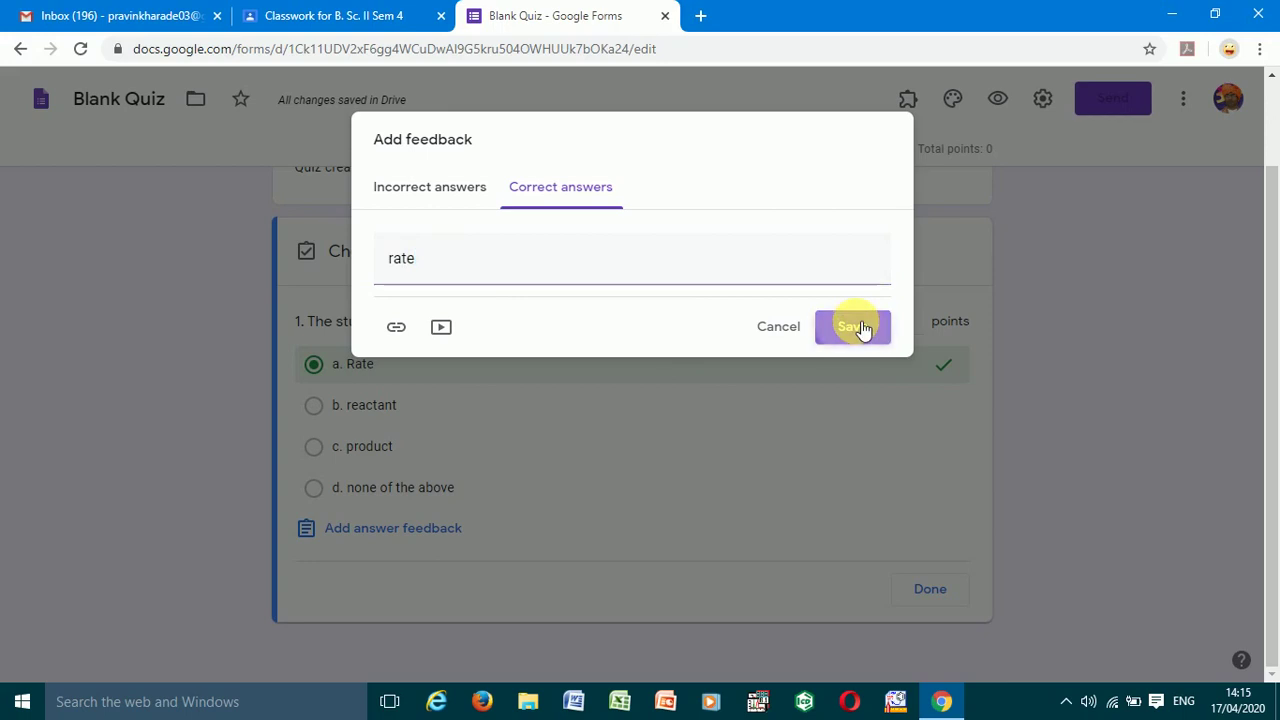
pyautogui.scroll(-1, 983, 559)
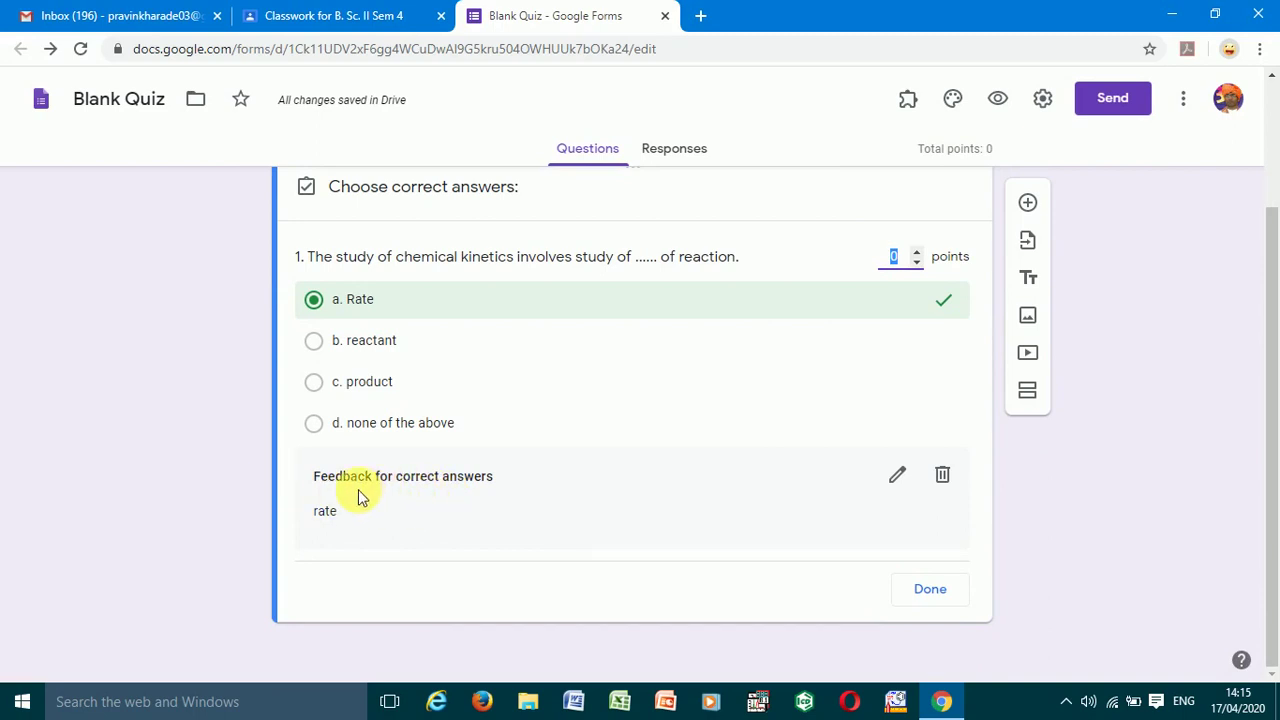
pyautogui.click(930, 590)
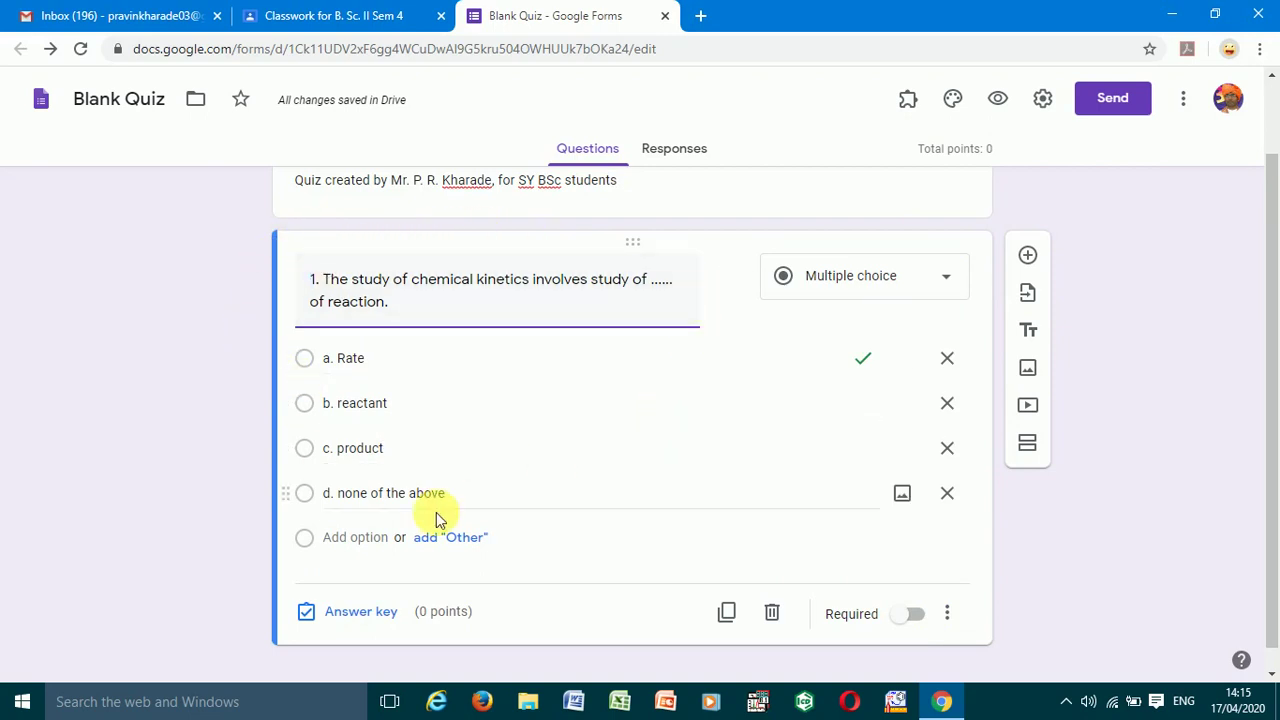
# - Switch on the Required toggle for question 1, leaving it enabled
pyautogui.click(914, 618)
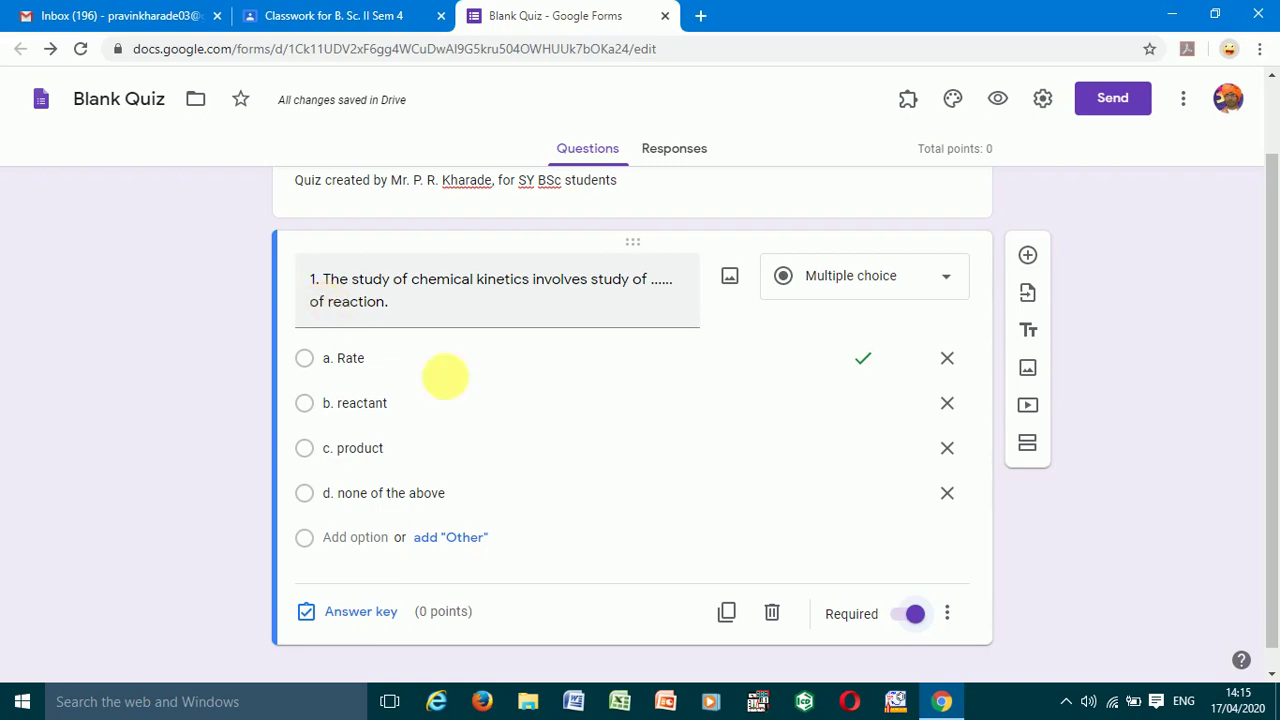
pyautogui.click(915, 614)
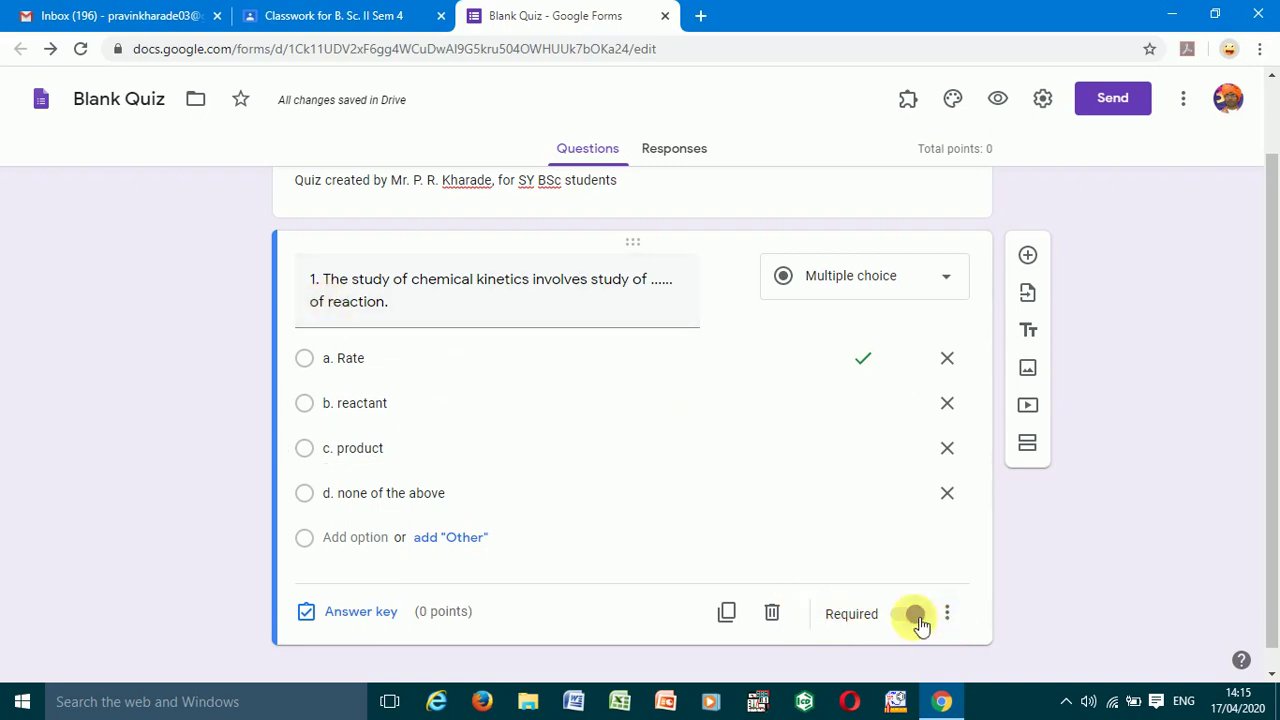
pyautogui.click(915, 616)
pyautogui.click(916, 616)
pyautogui.click(915, 616)
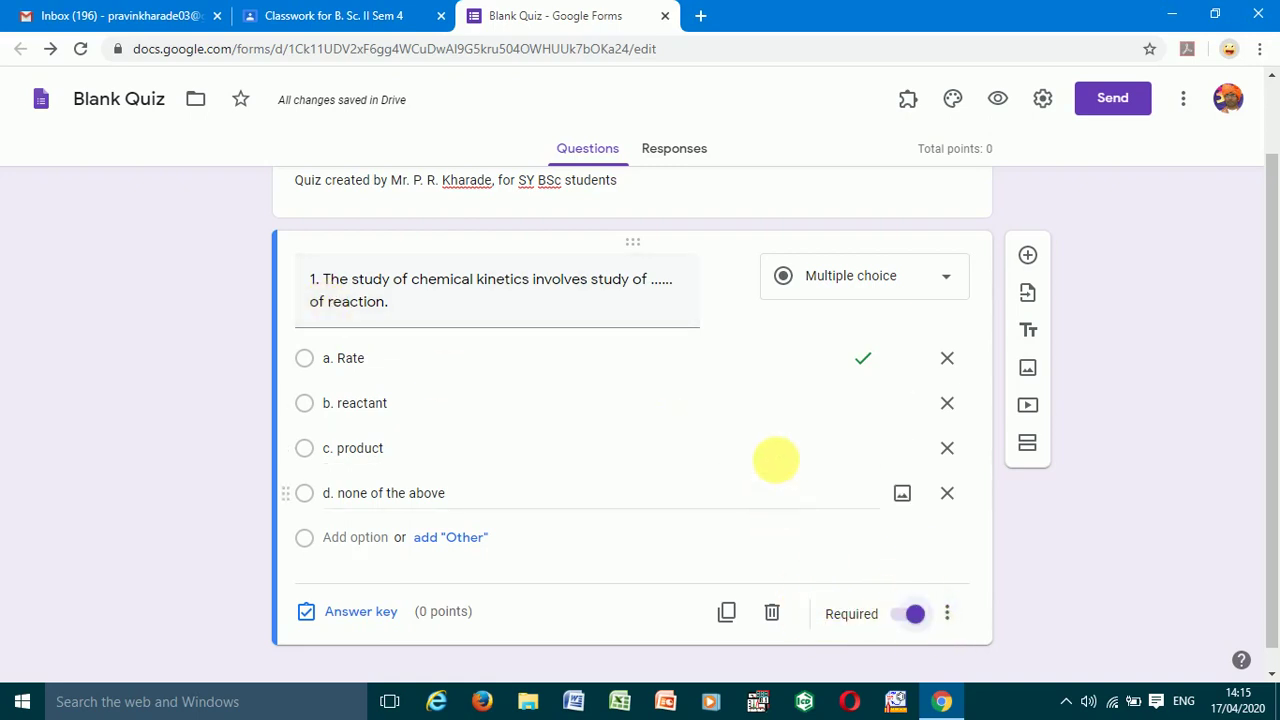
pyautogui.scroll(-1, 750, 407)
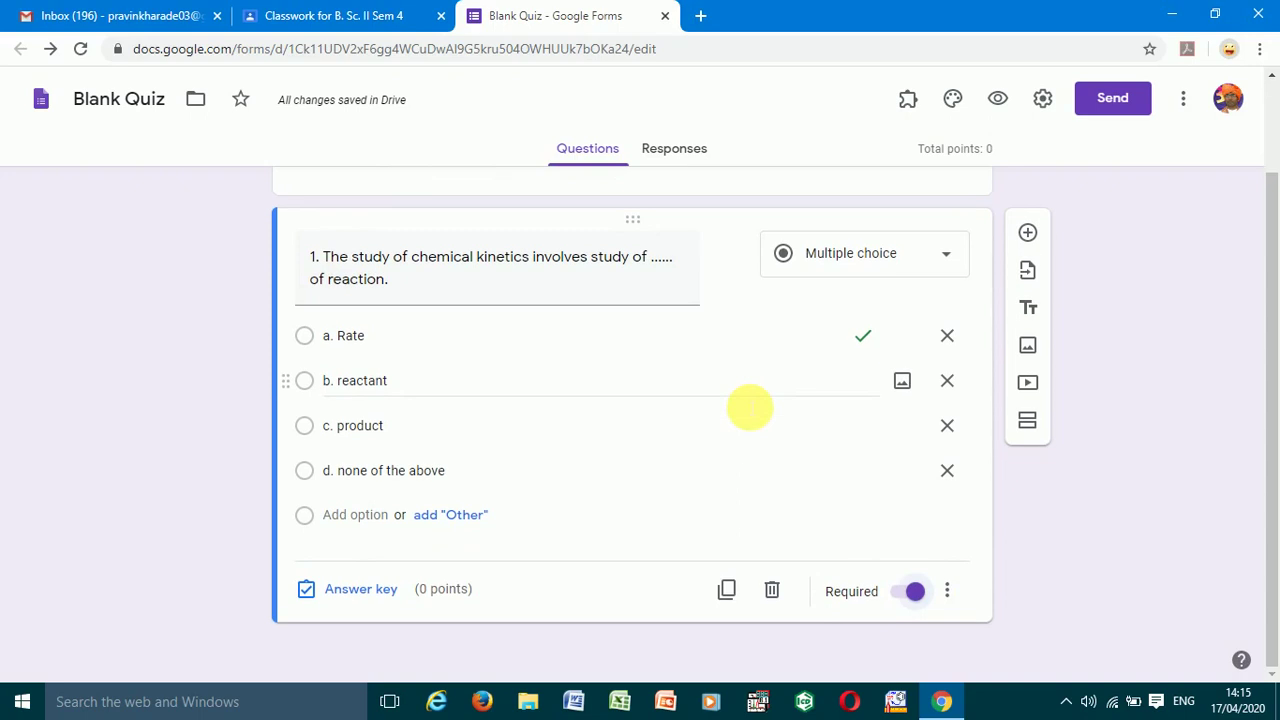
pyautogui.scroll(1, 750, 407)
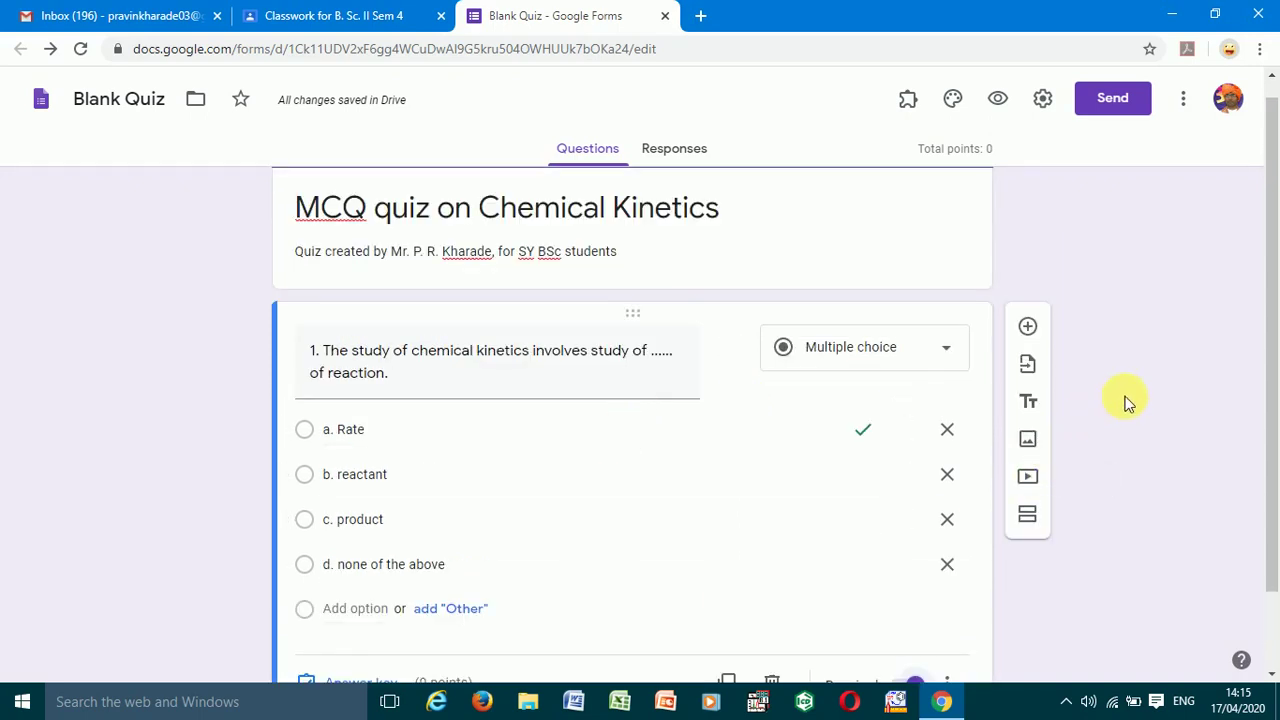
pyautogui.scroll(-1, 1127, 400)
pyautogui.scroll(1, 1120, 400)
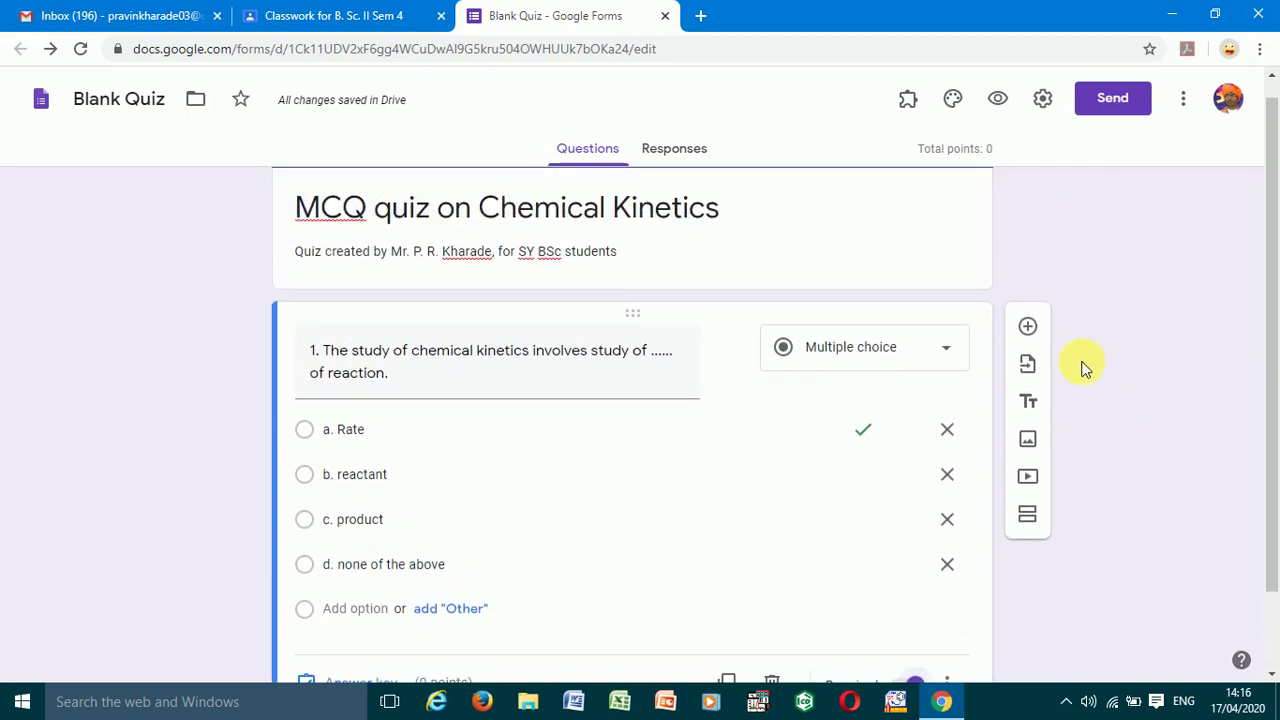
pyautogui.scroll(1, 1083, 366)
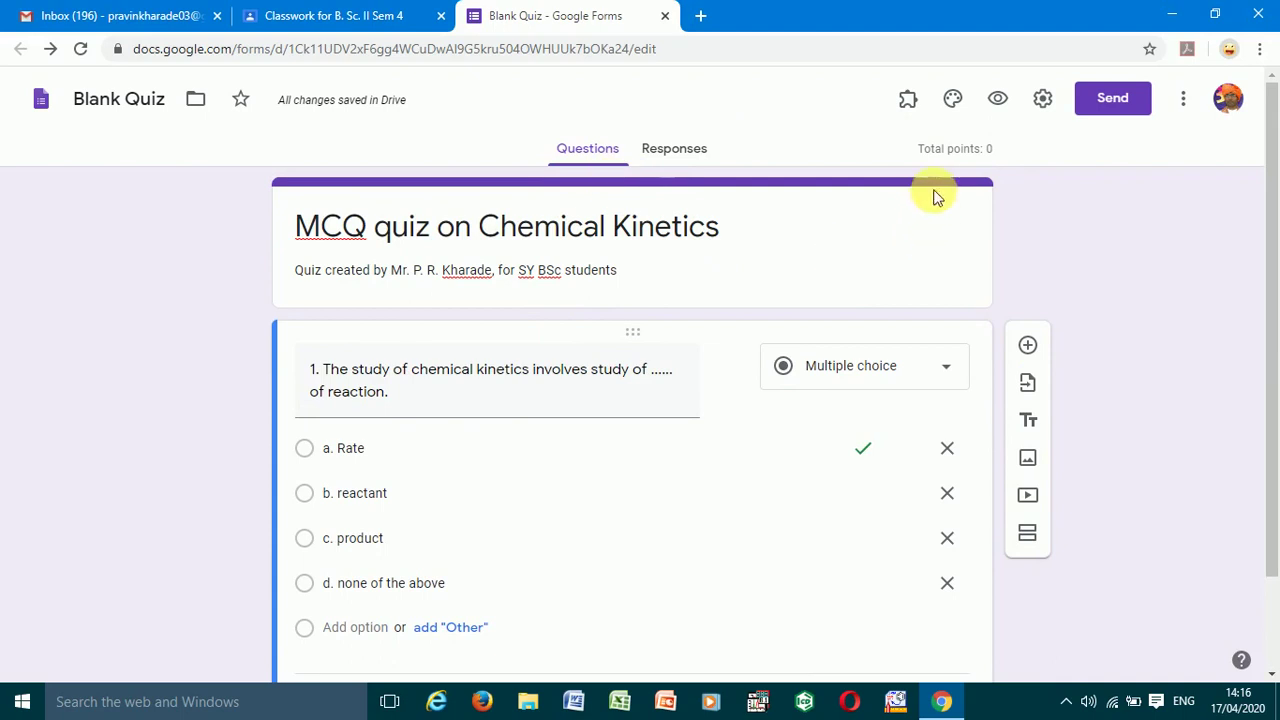
pyautogui.click(1045, 108)
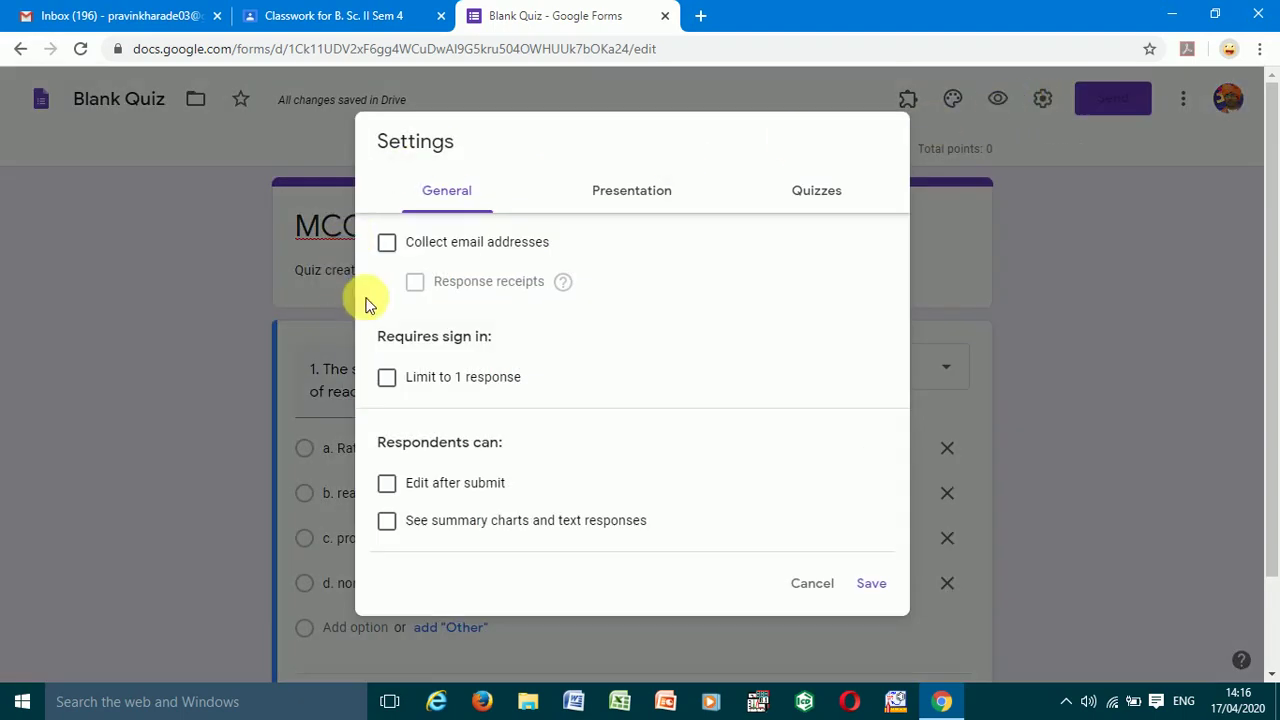
# - Turn on email address collection, release grades immediately after each submission, and save the settings
pyautogui.click(388, 246)
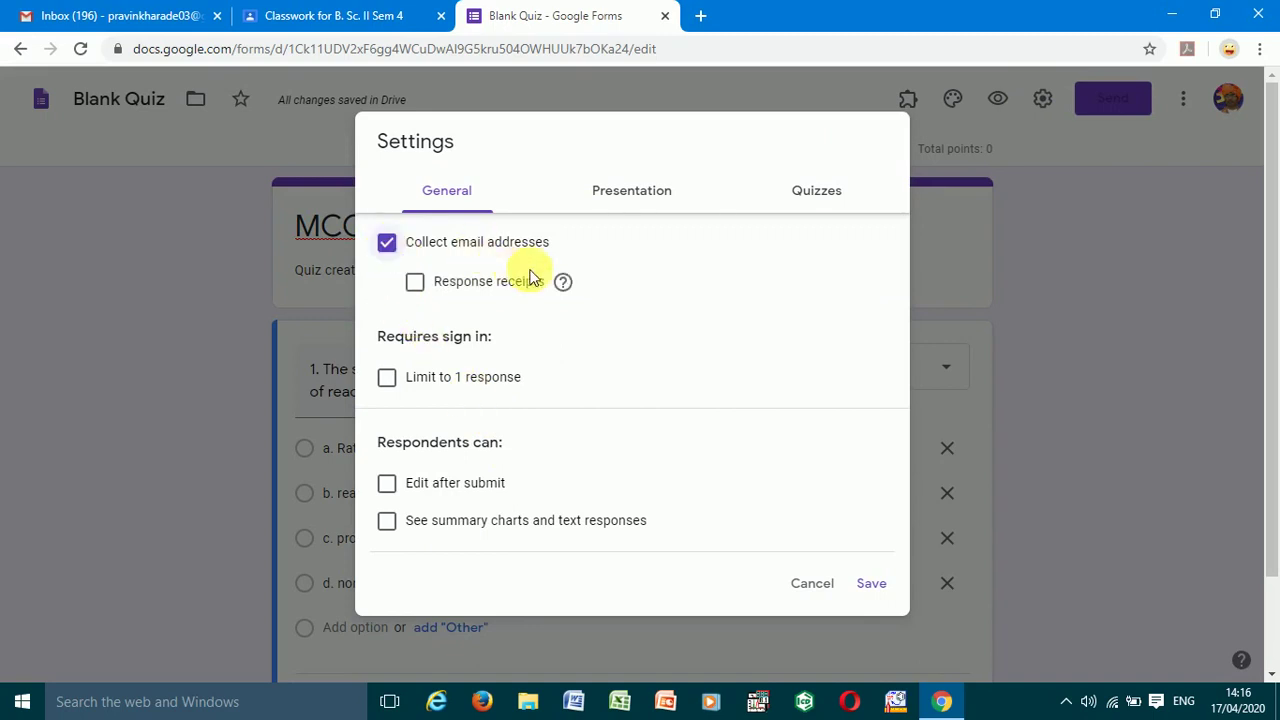
pyautogui.click(636, 193)
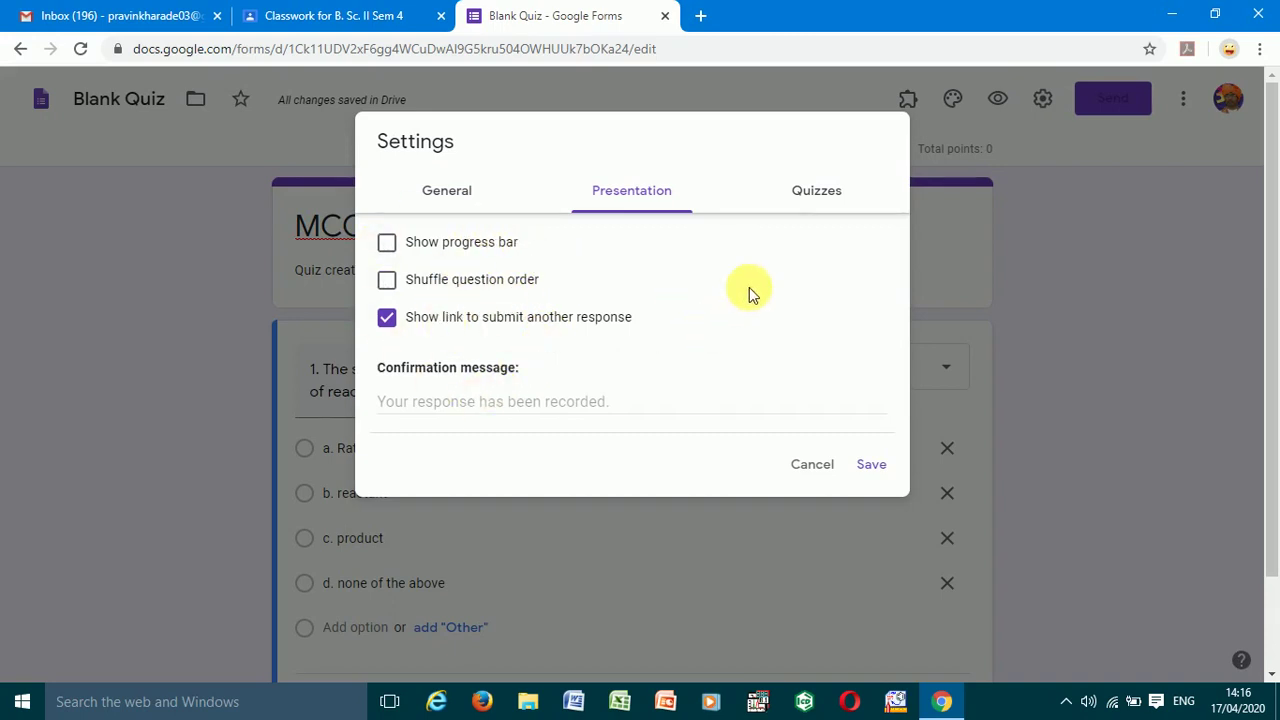
pyautogui.click(814, 204)
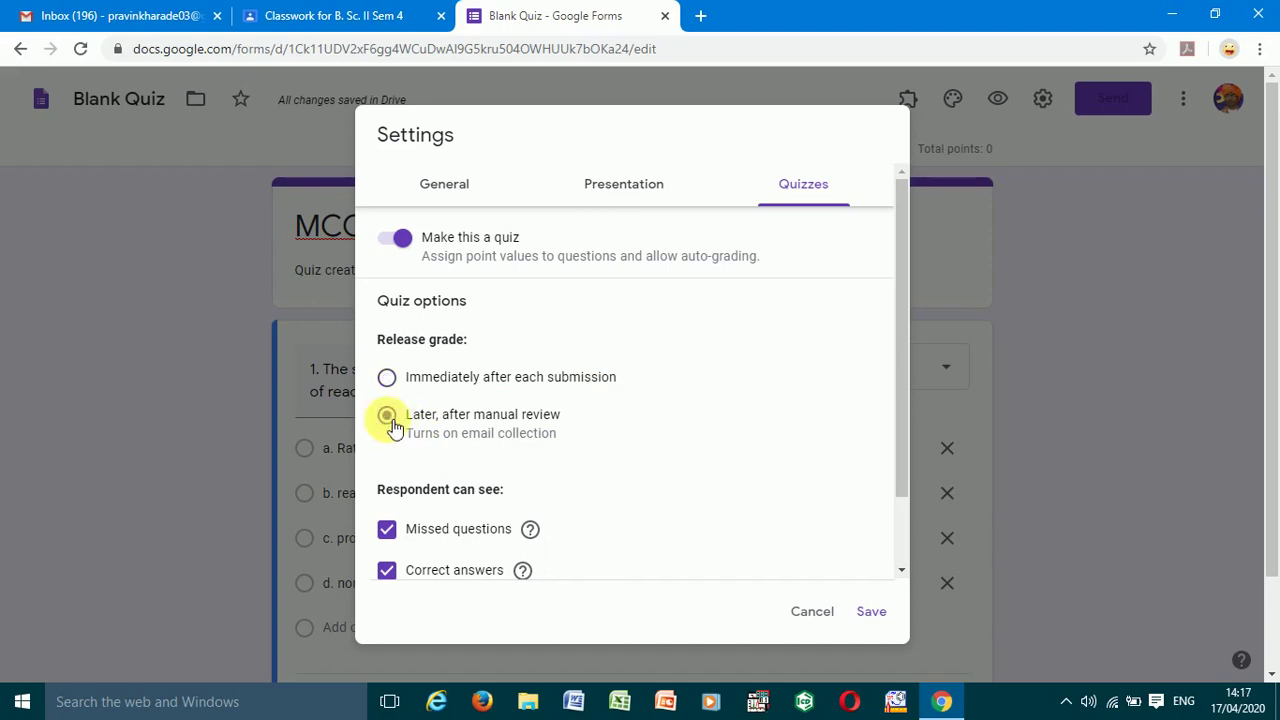
pyautogui.click(390, 418)
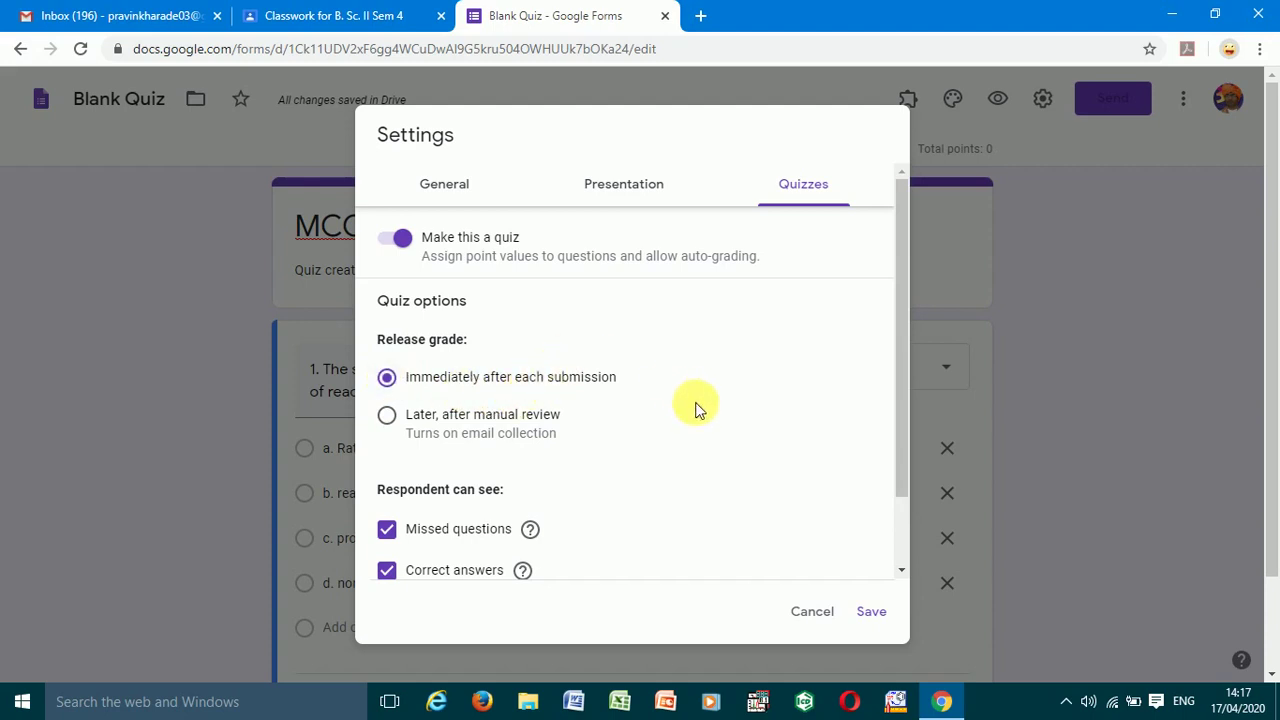
pyautogui.click(876, 614)
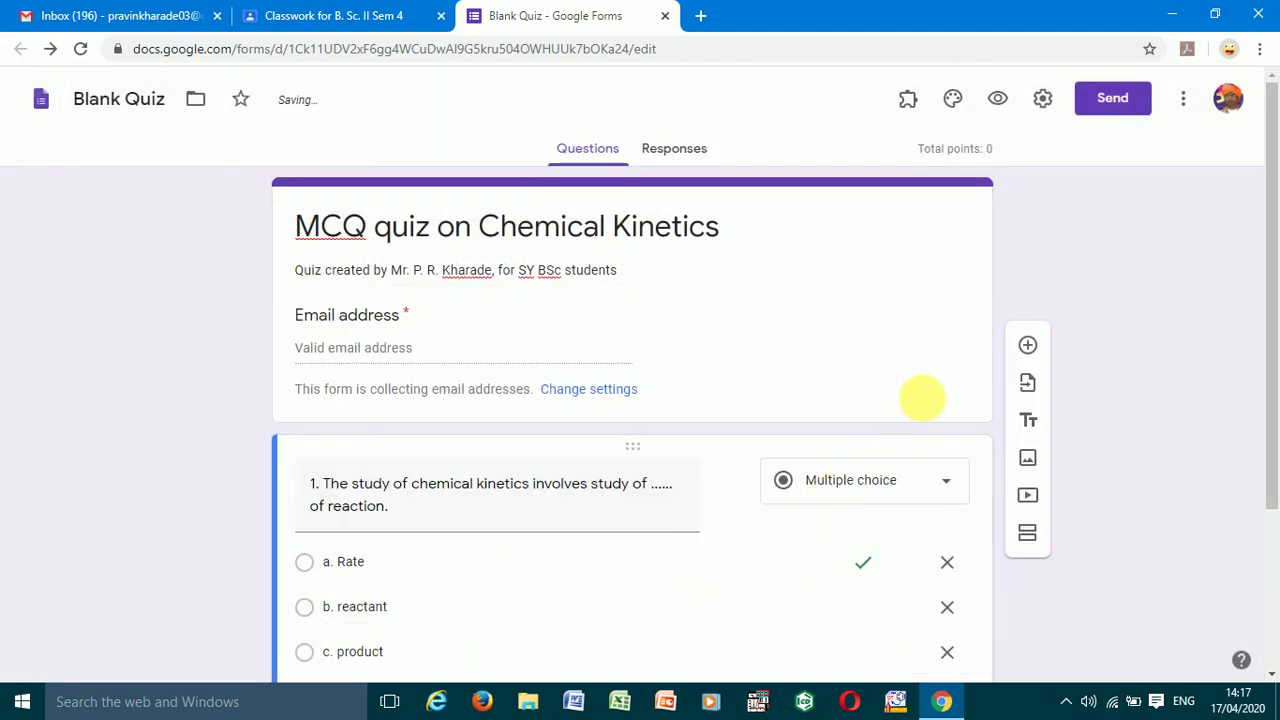
# - In question 1's answer key, set the value to 1 point with a. Rate as the correct option
pyautogui.scroll(-3, 920, 400)
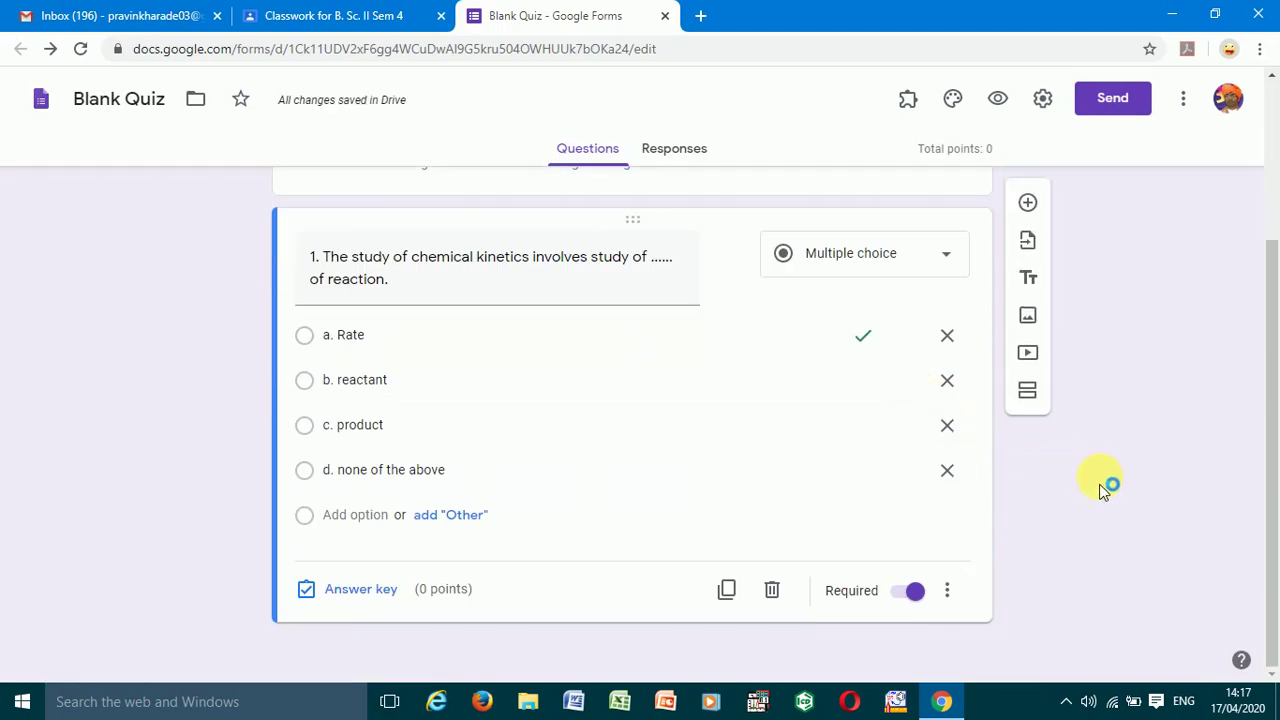
pyautogui.scroll(1, 1102, 491)
pyautogui.scroll(2, 1103, 490)
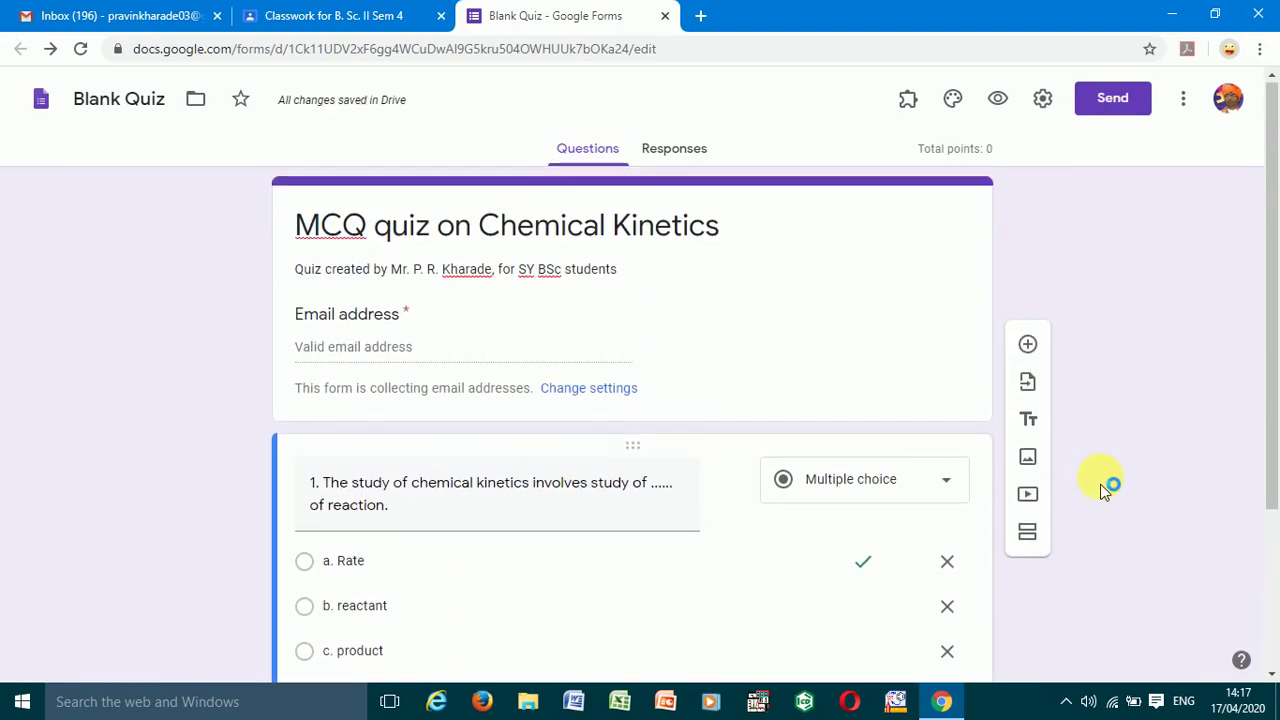
pyautogui.scroll(-3, 1100, 487)
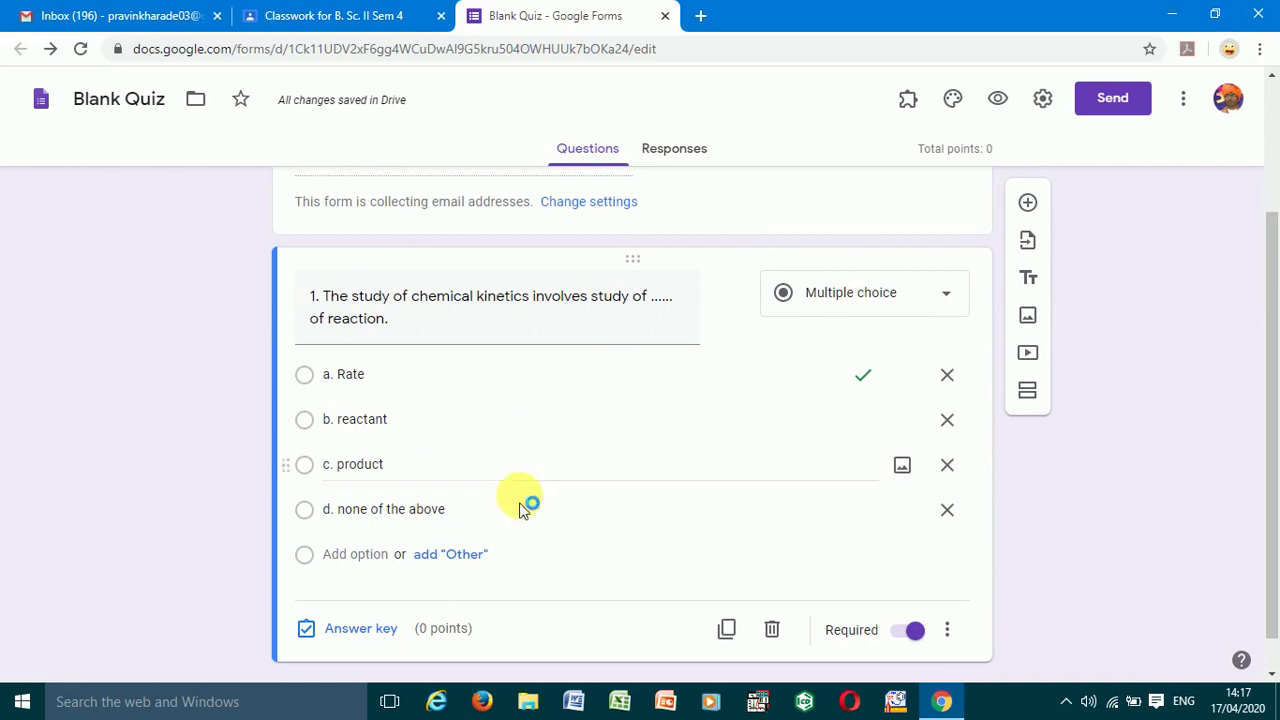
pyautogui.tripleClick(370, 305)
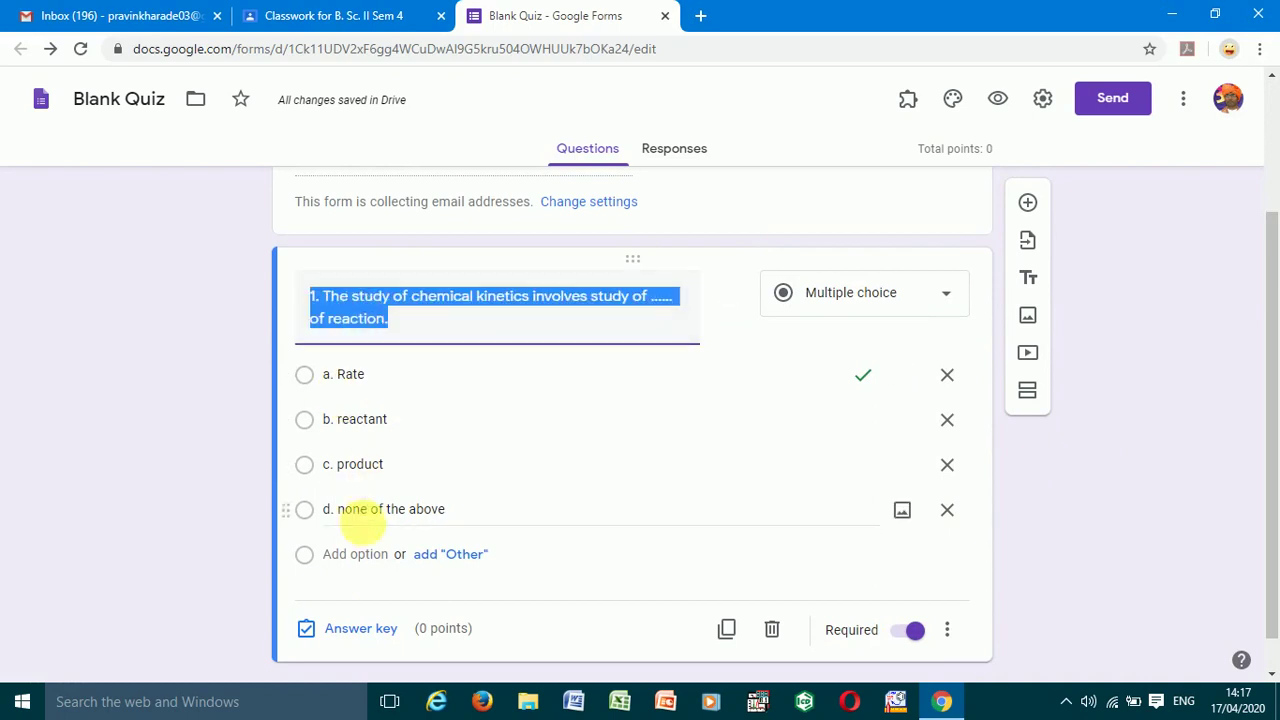
pyautogui.click(372, 630)
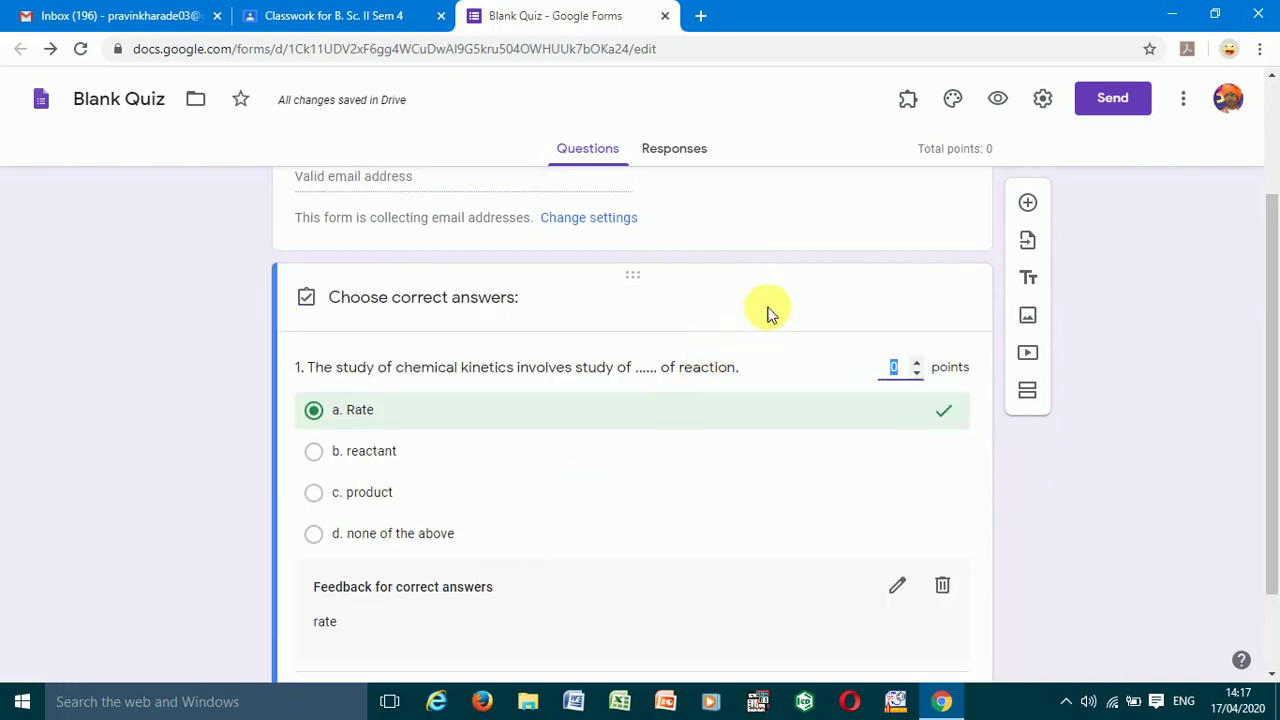
pyautogui.click(905, 368)
pyautogui.click(916, 368)
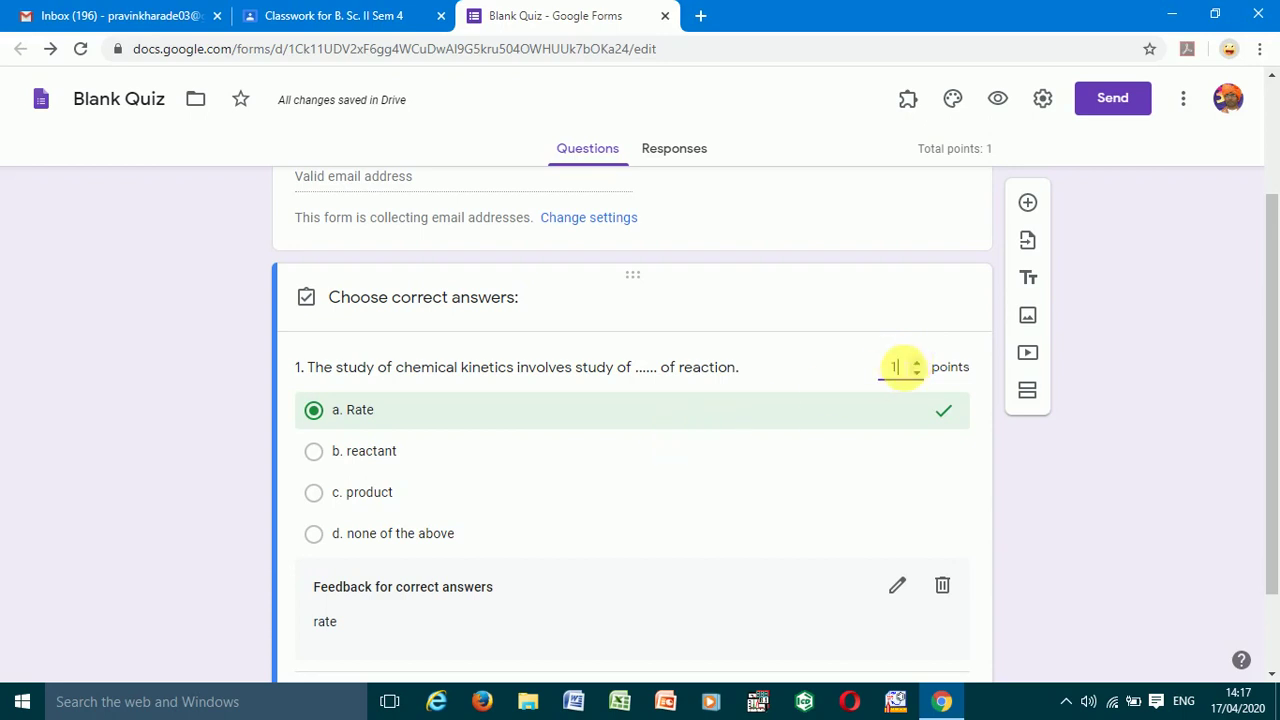
pyautogui.scroll(-1, 1066, 495)
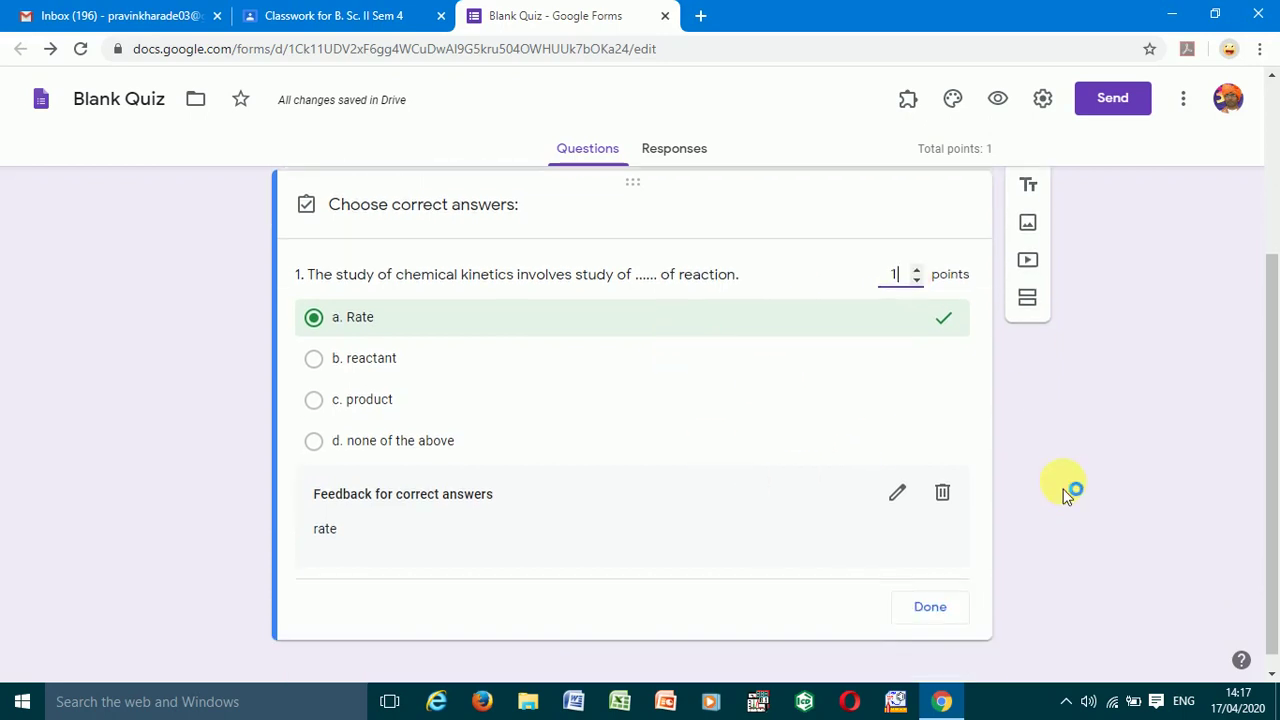
pyautogui.click(935, 594)
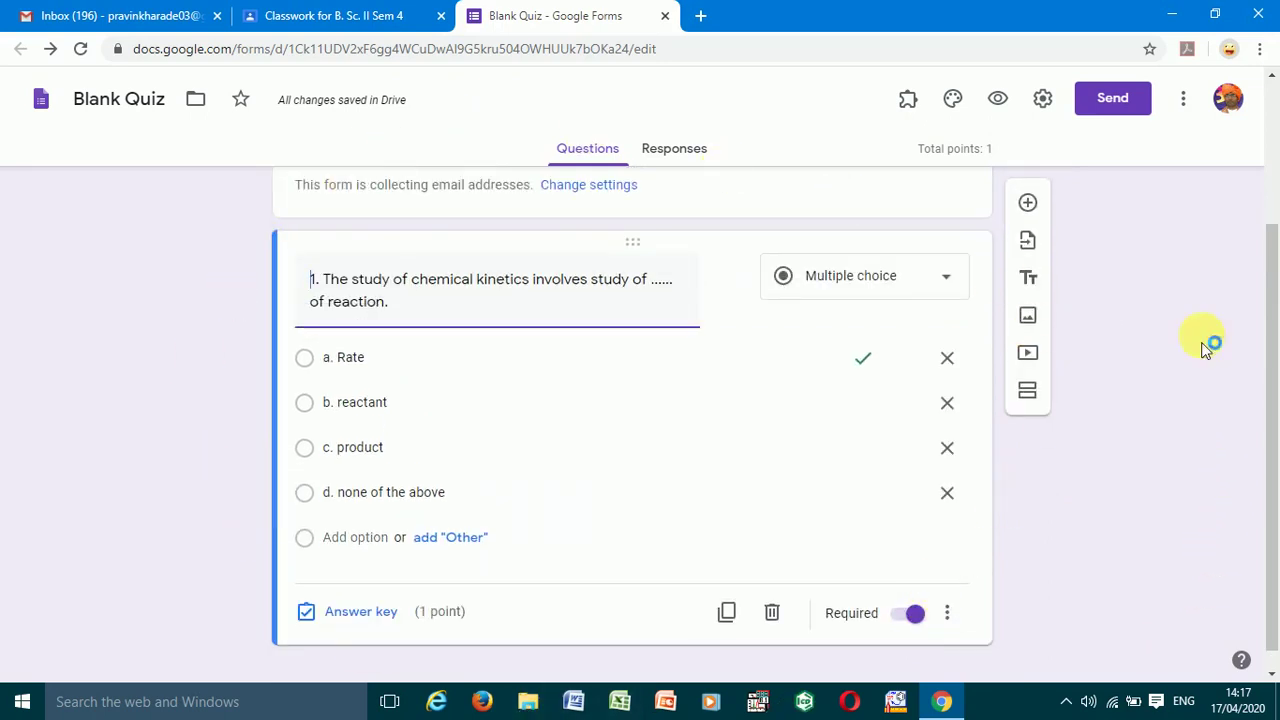
pyautogui.click(1117, 123)
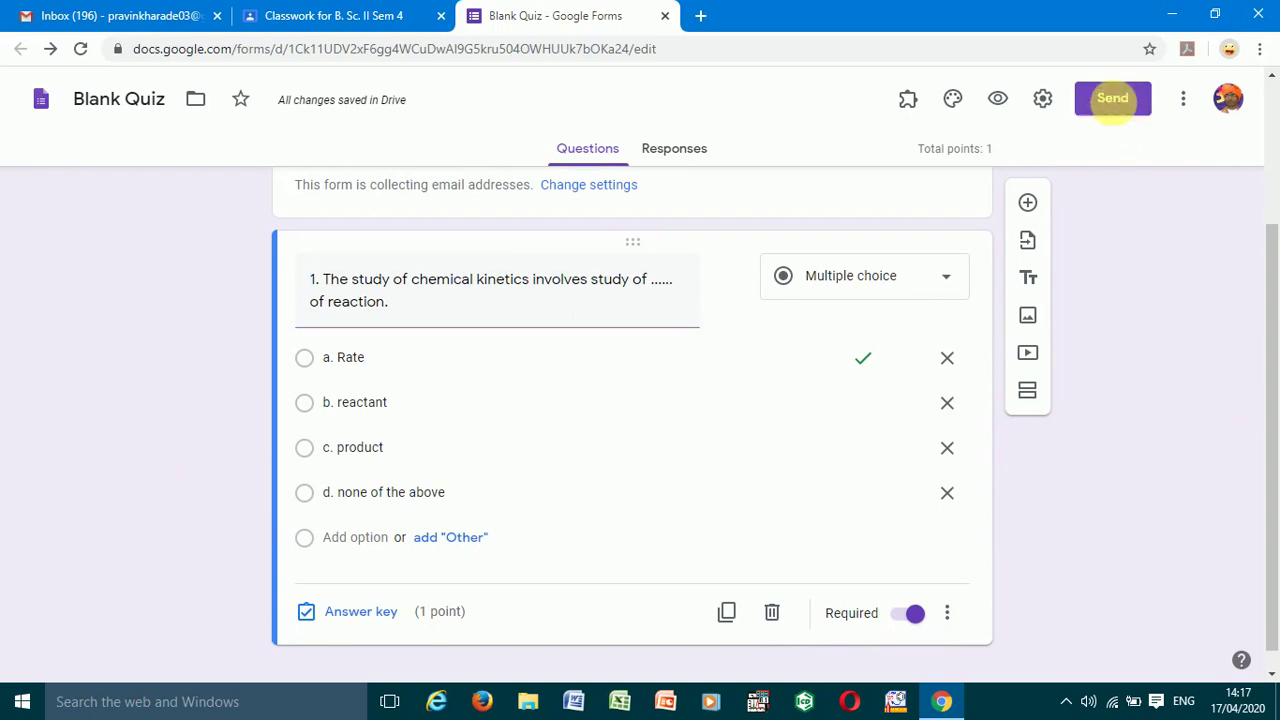
# - Copy the quiz's shortened link from the Send form dialog, then close the dialog
pyautogui.click(1117, 108)
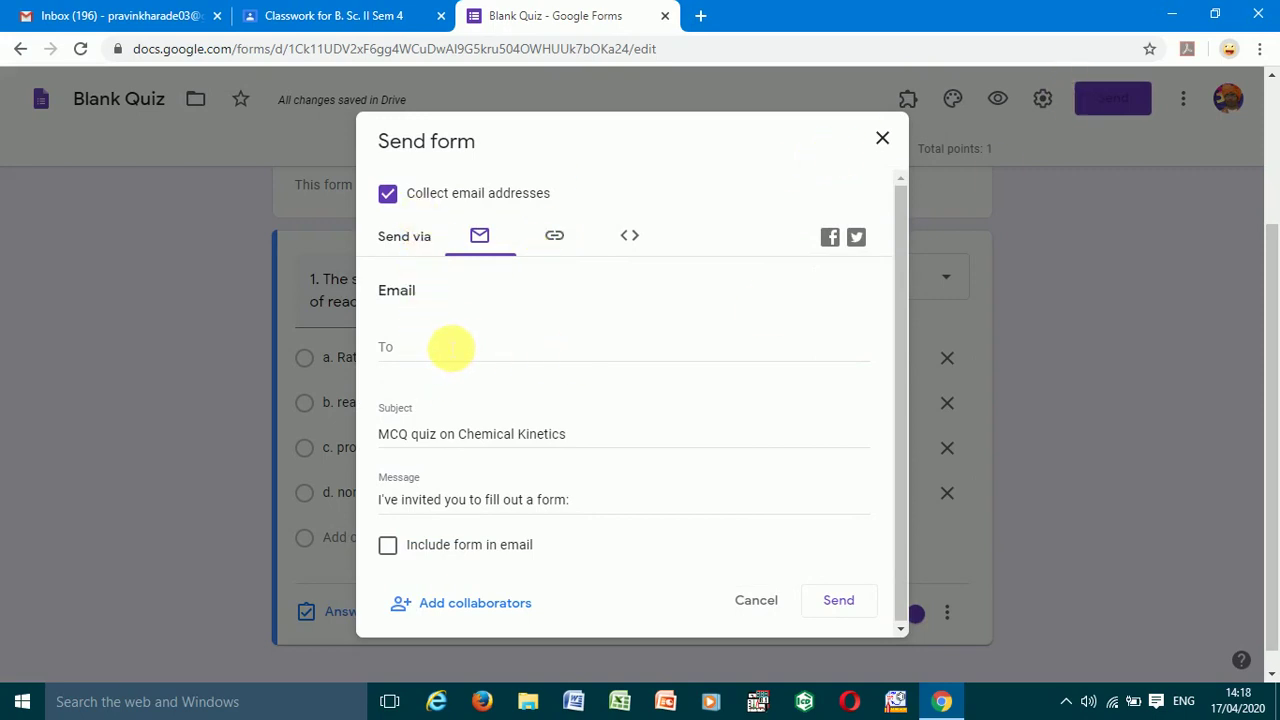
pyautogui.click(565, 241)
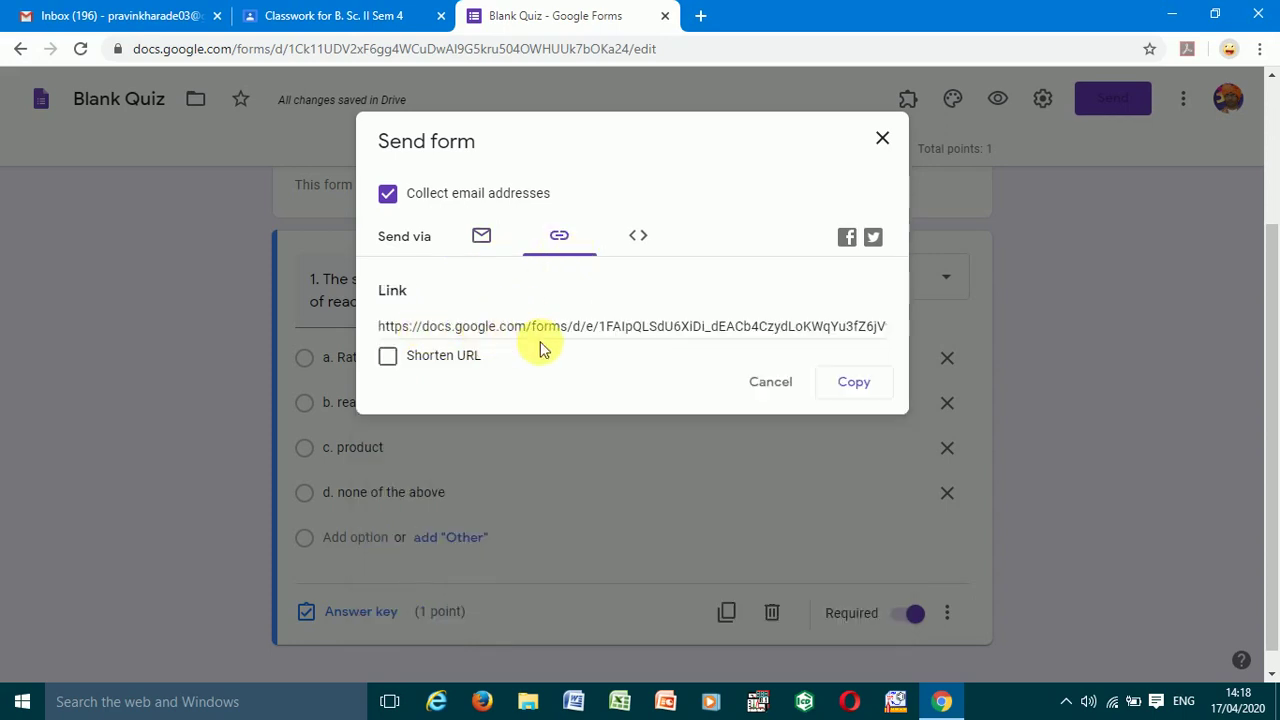
pyautogui.click(388, 360)
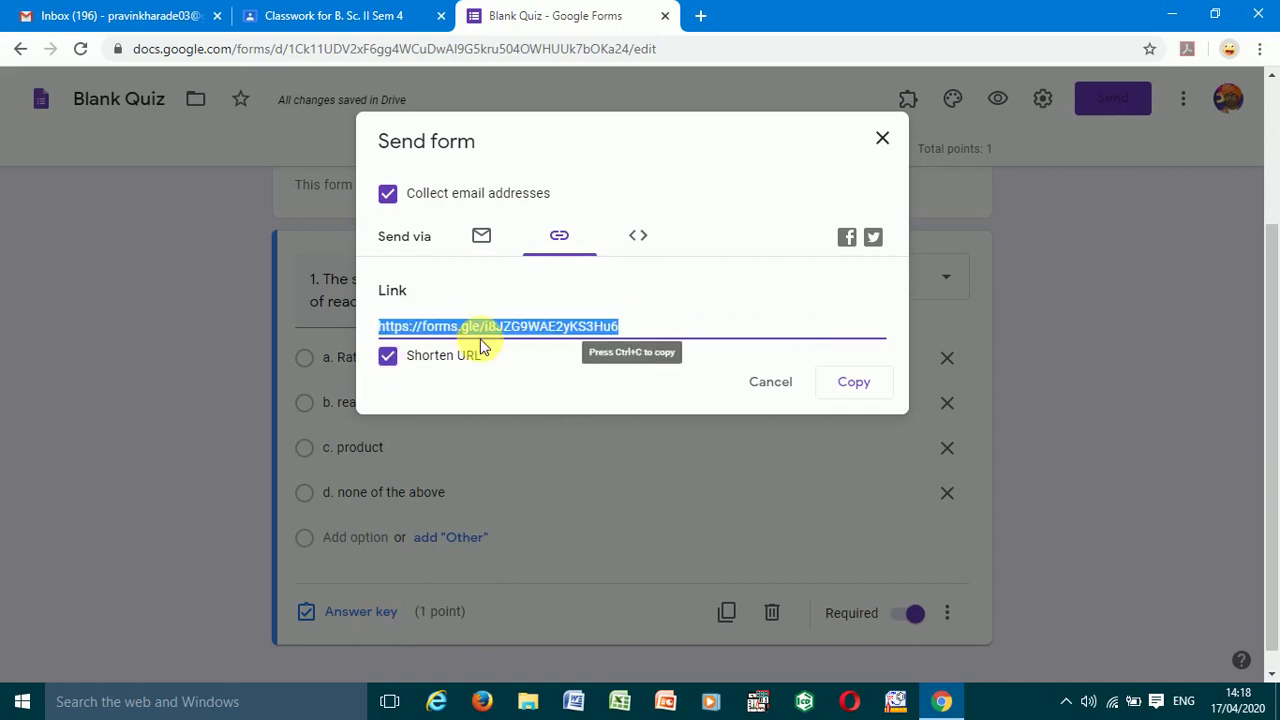
pyautogui.click(858, 383)
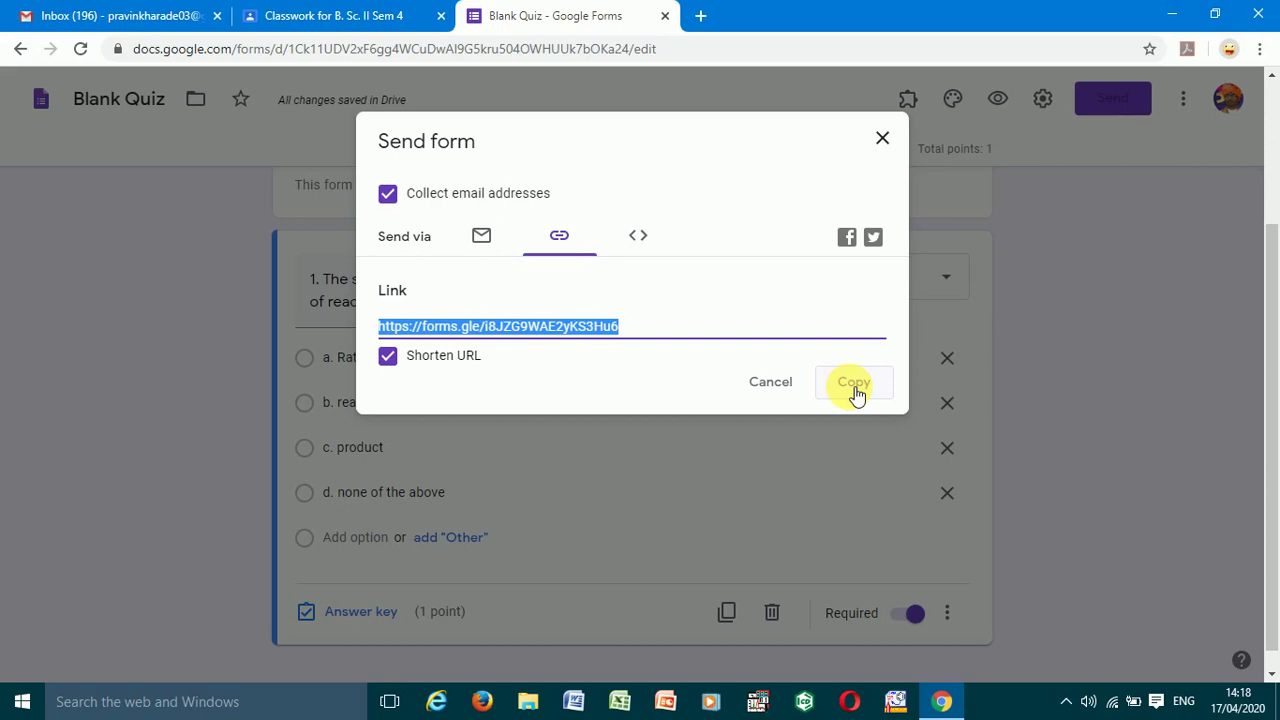
pyautogui.click(884, 139)
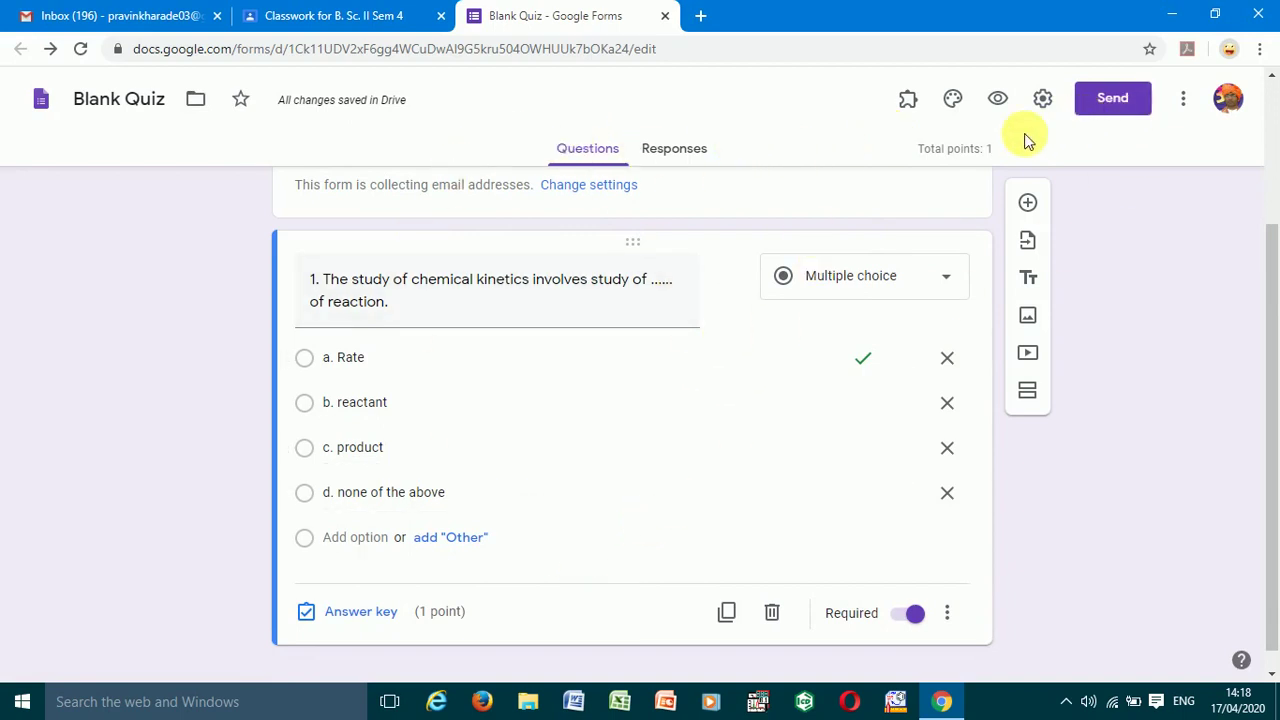
# - Assign the MCQ quiz on Chemical Kinetics, then open its attached Forms quiz from the classwork list
pyautogui.click(665, 16)
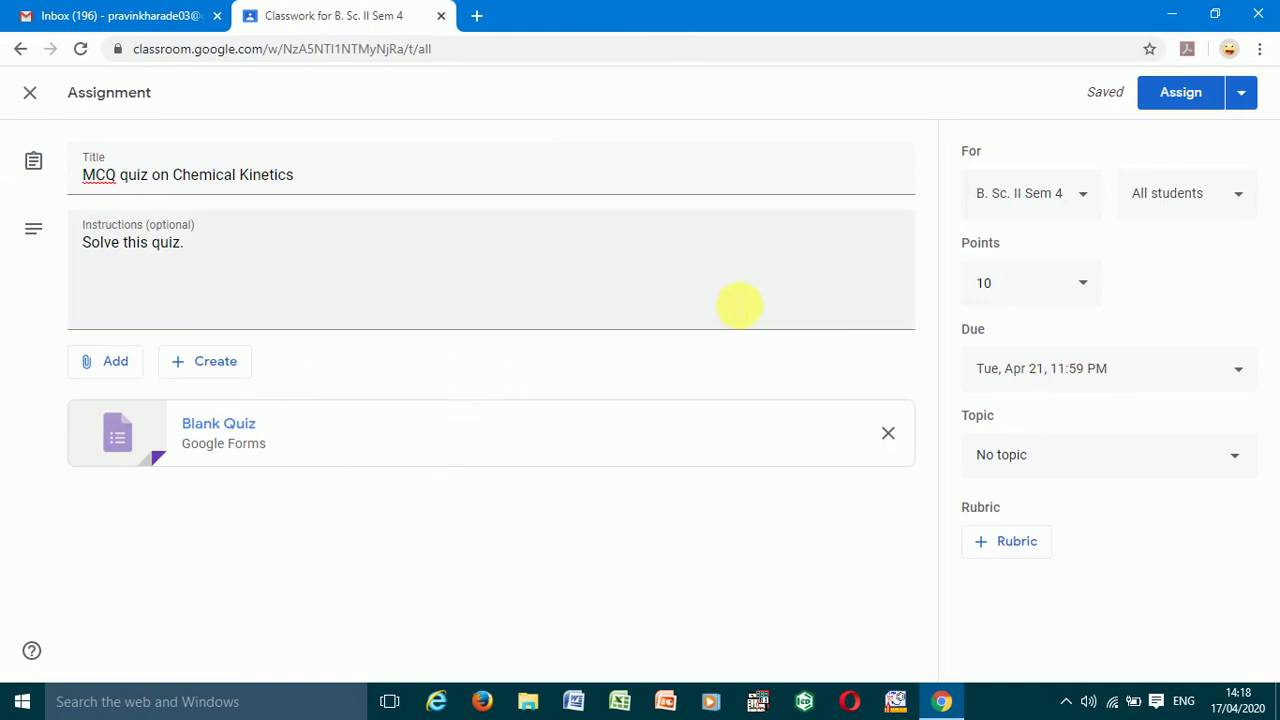
pyautogui.click(1180, 100)
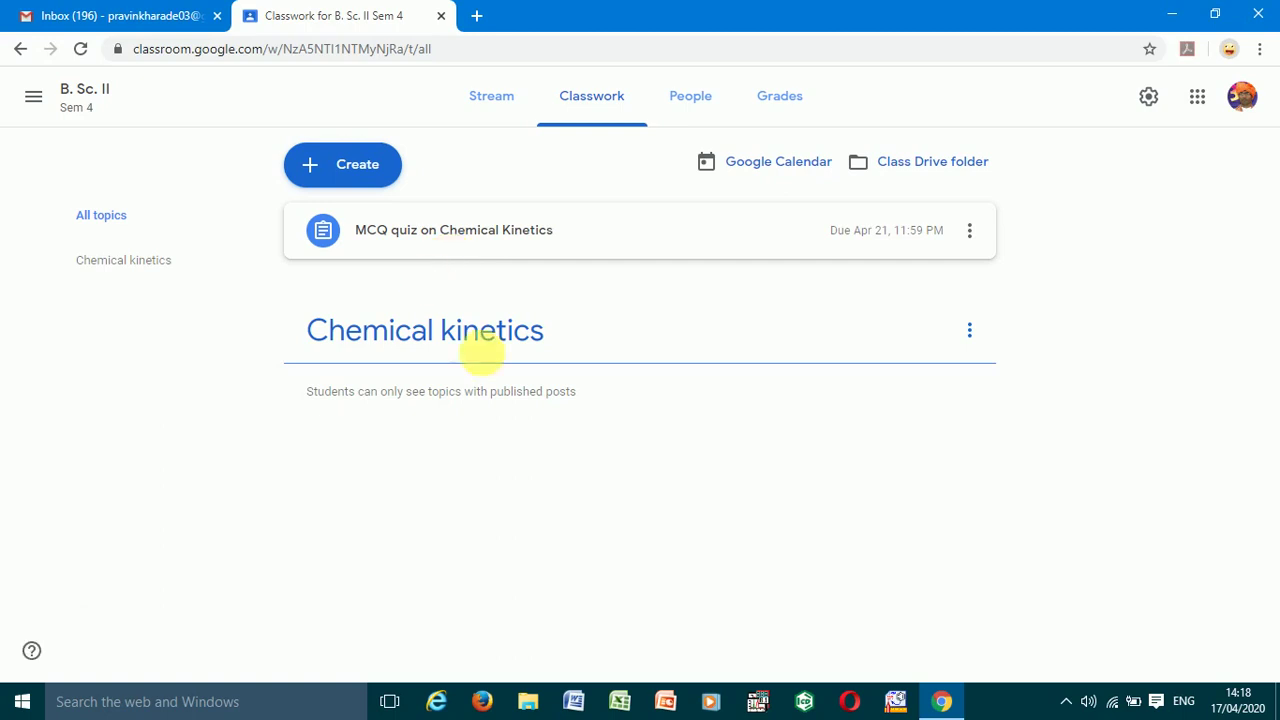
pyautogui.click(458, 240)
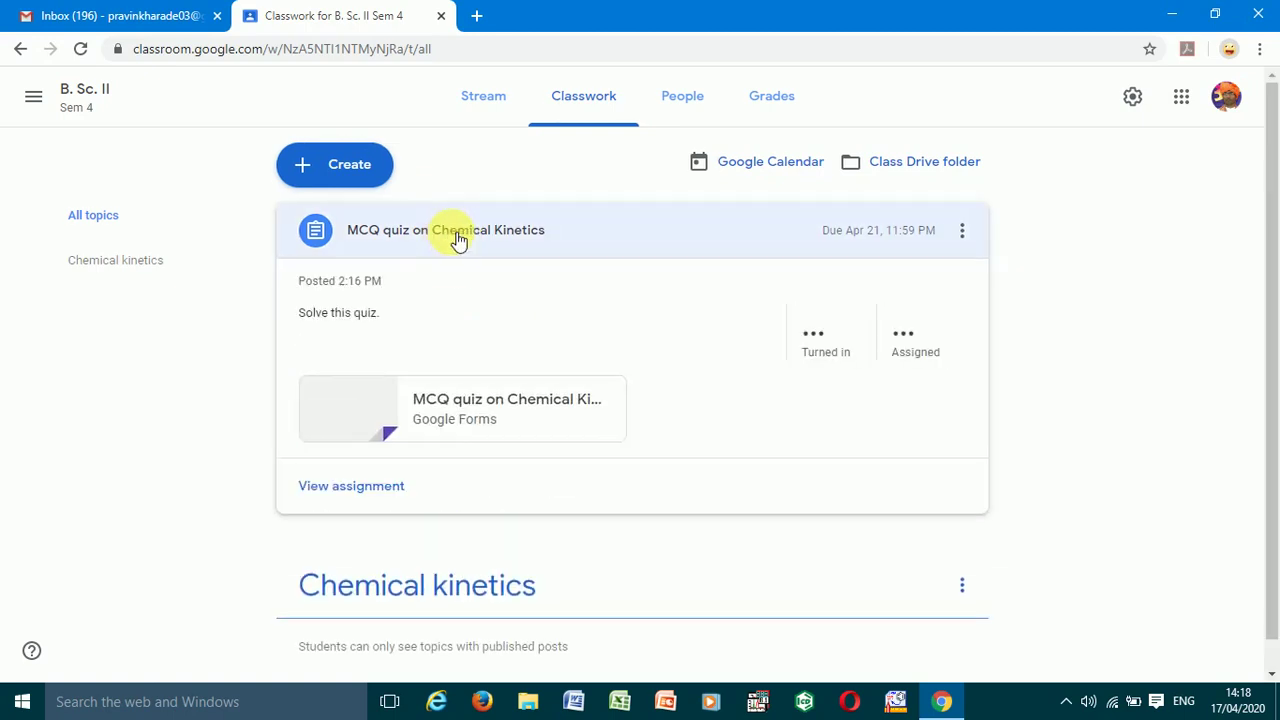
pyautogui.click(352, 490)
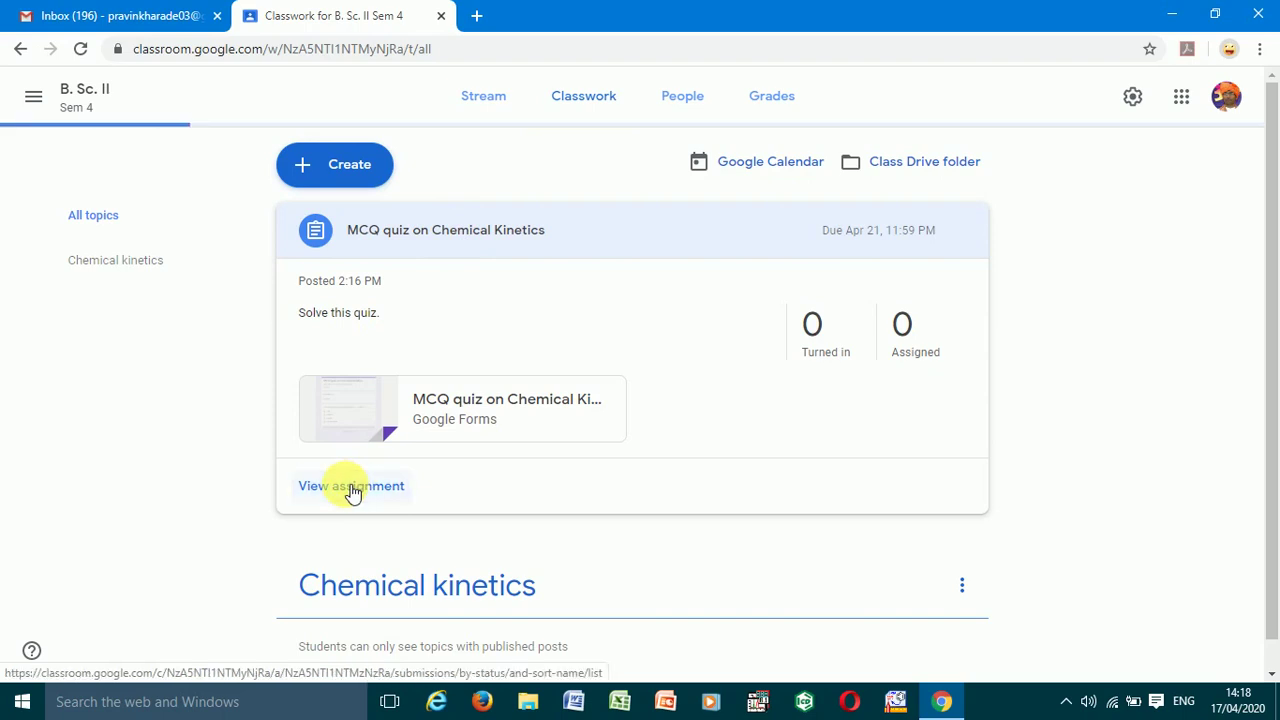
pyautogui.click(18, 48)
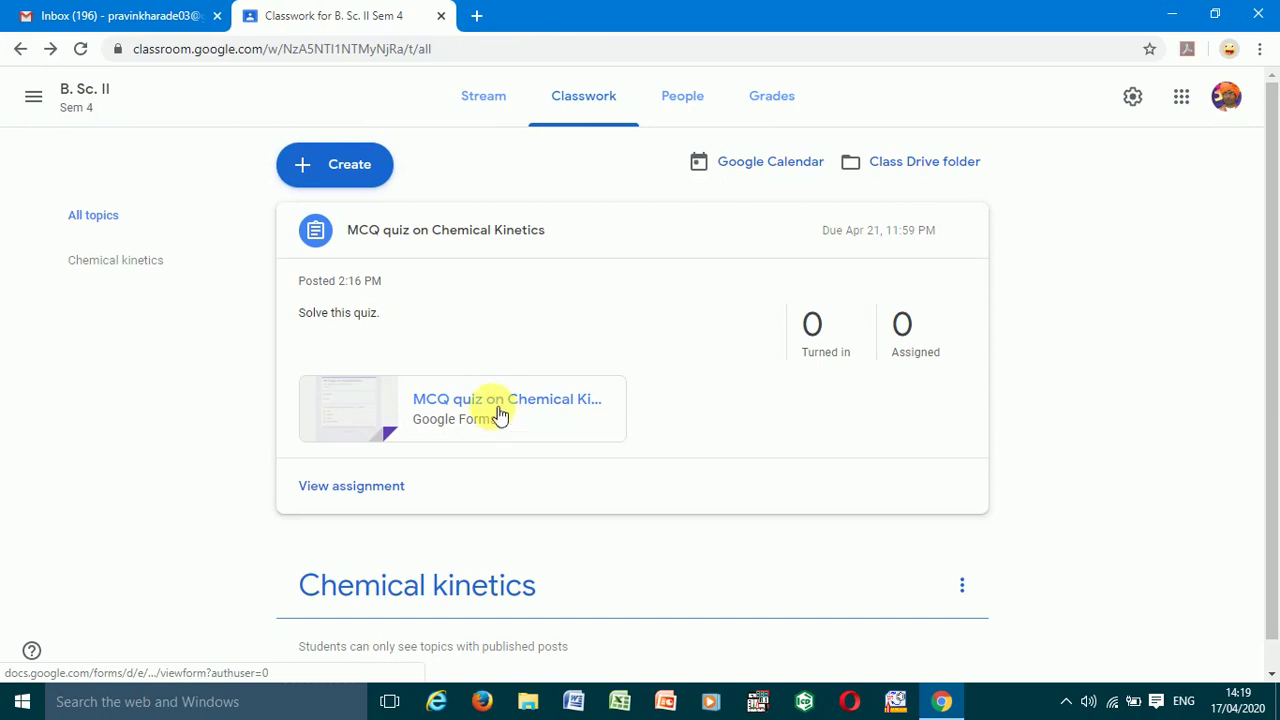
pyautogui.click(499, 408)
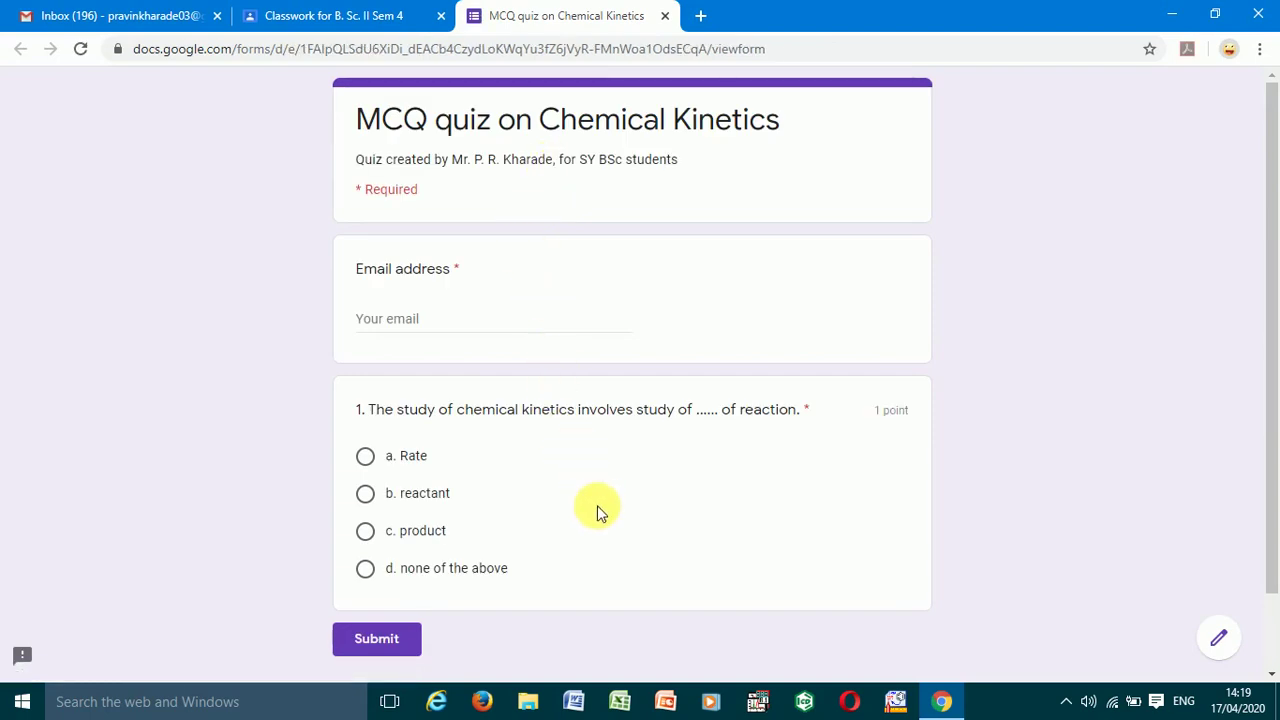
# - Enter the respondent's email address, choose a. Rate for question 1, and submit the response
pyautogui.click(400, 318)
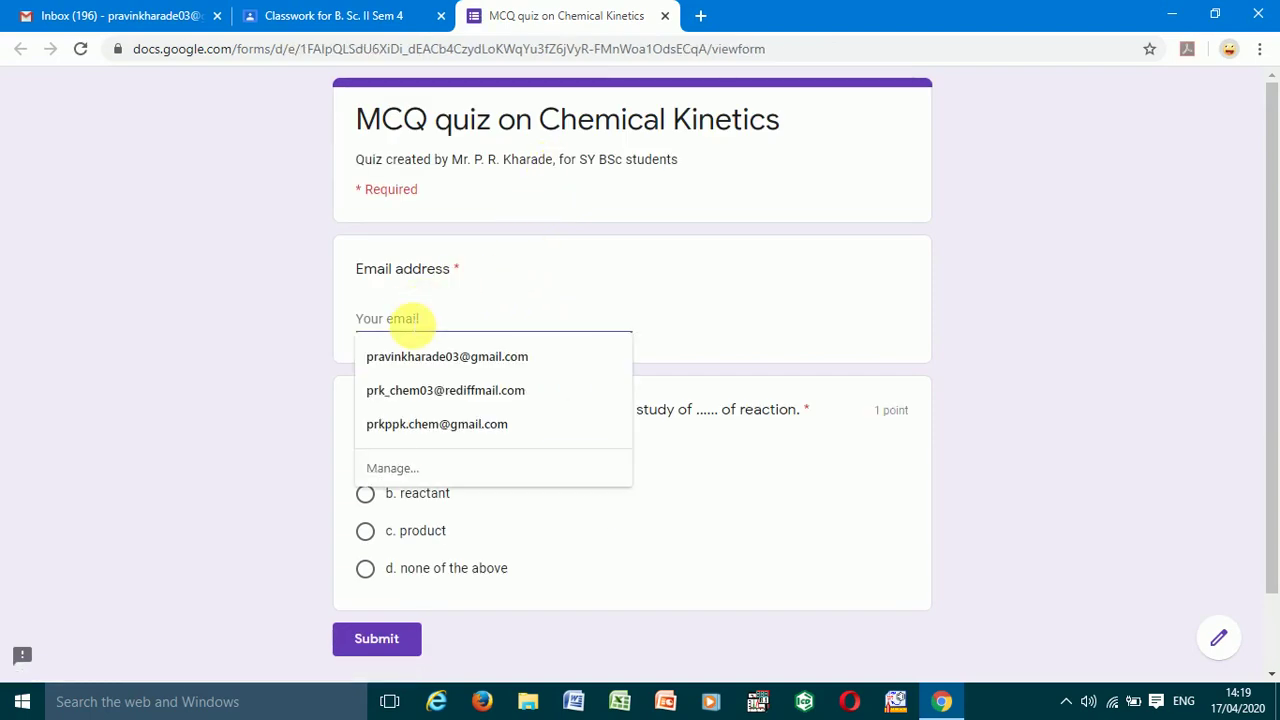
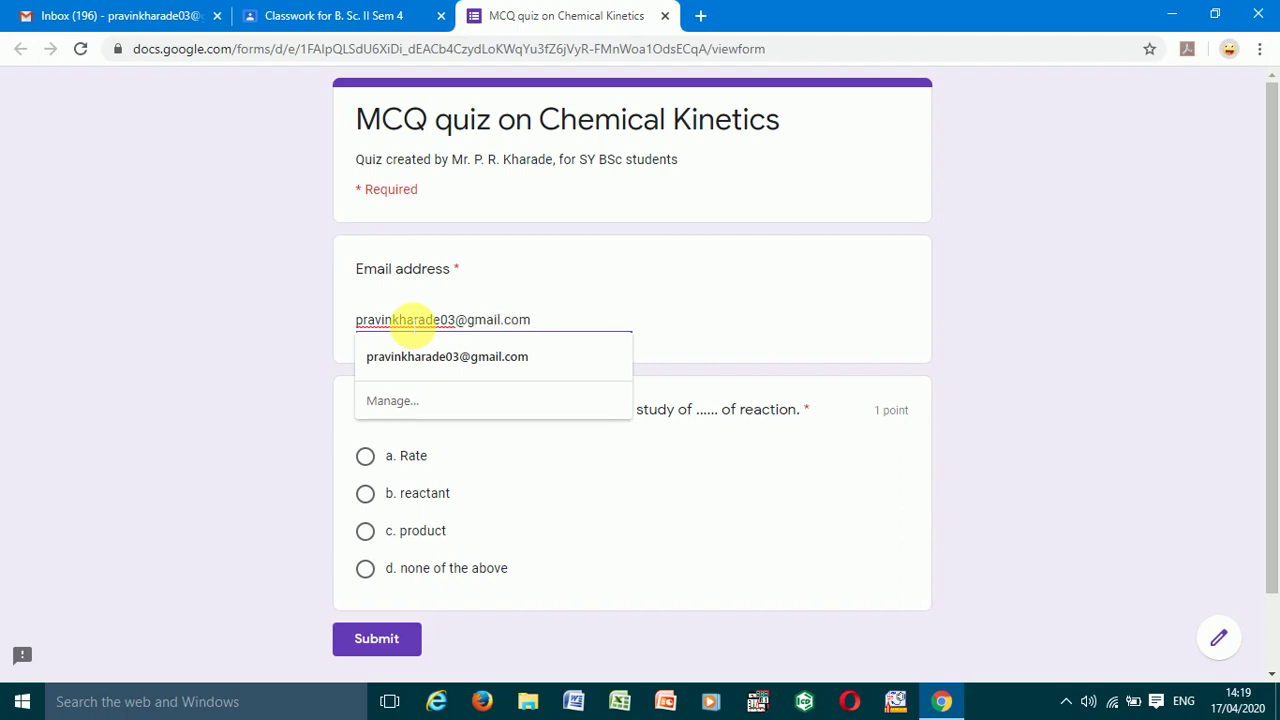
pyautogui.click(500, 270)
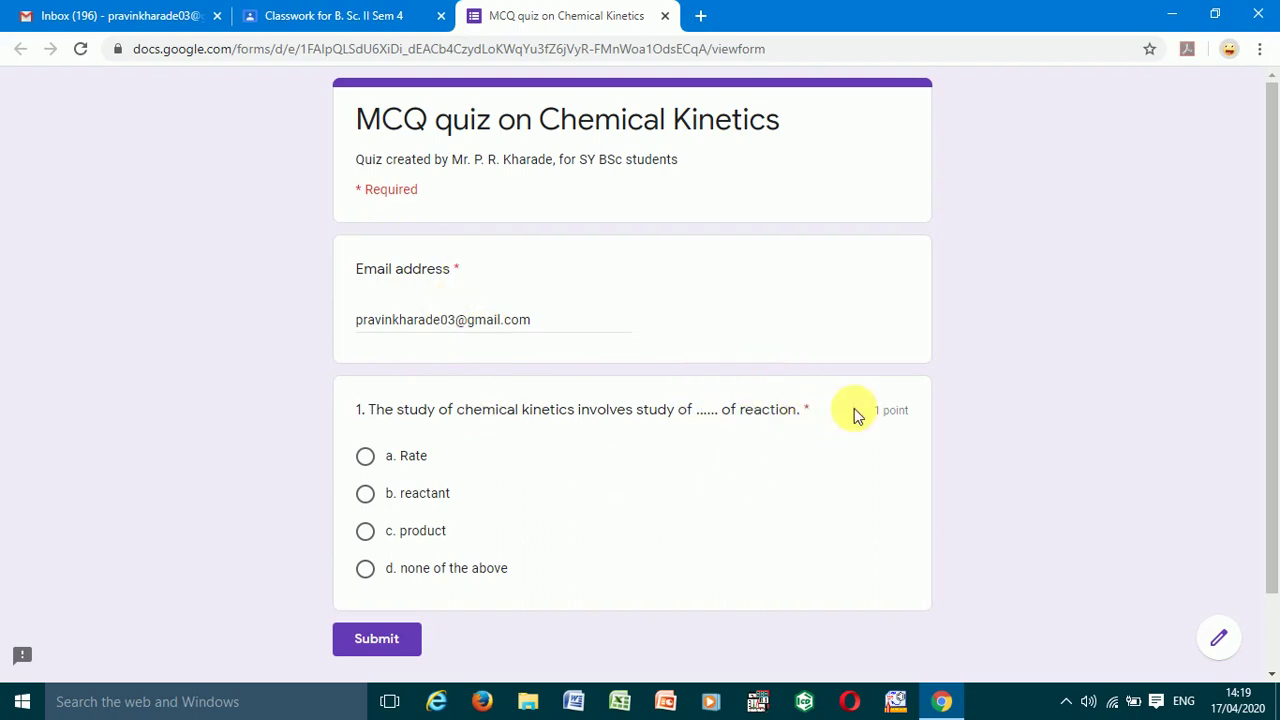
pyautogui.scroll(-2, 440, 470)
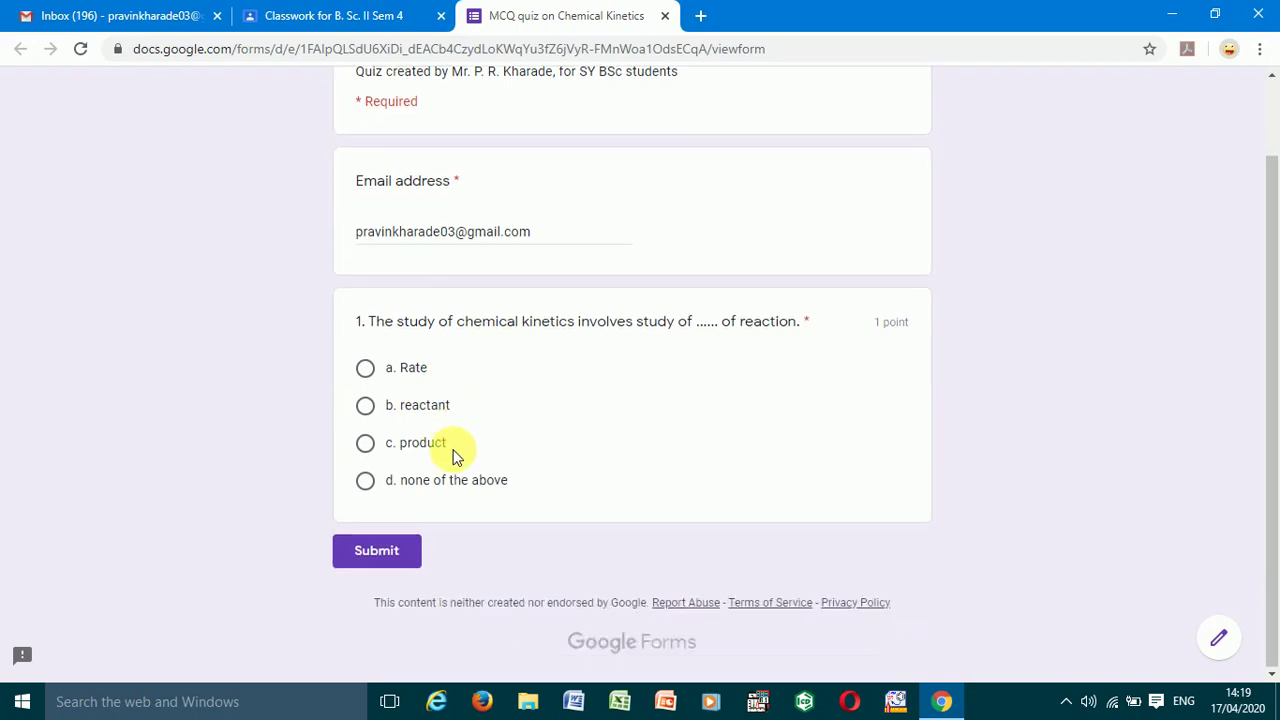
pyautogui.click(366, 369)
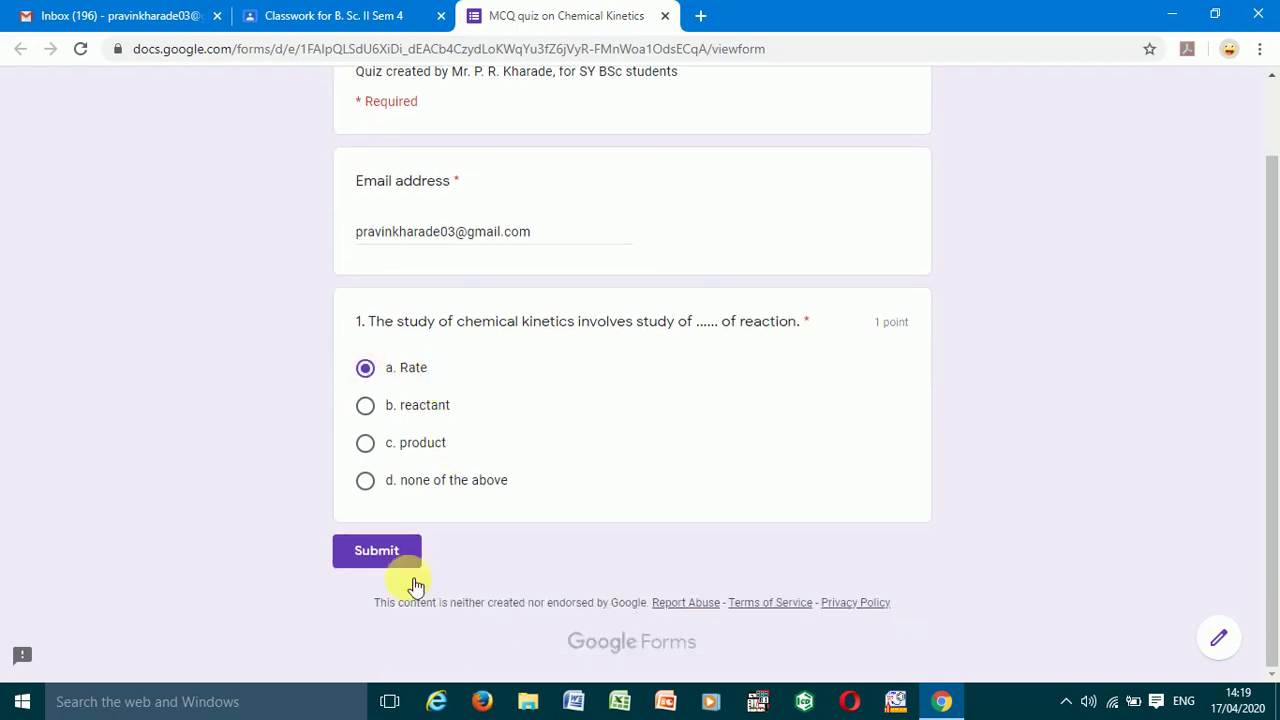
pyautogui.click(388, 550)
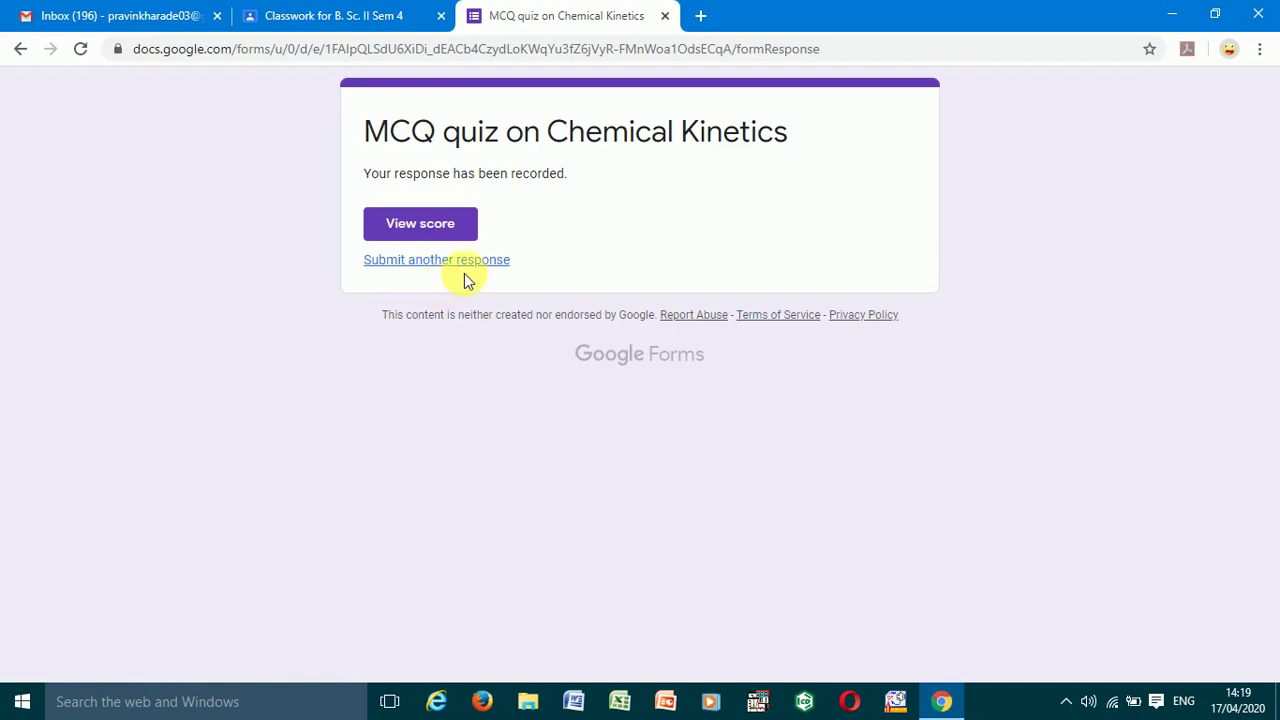
# - Check that the submitted response scored 1/1, then close the score and response tabs
pyautogui.click(429, 236)
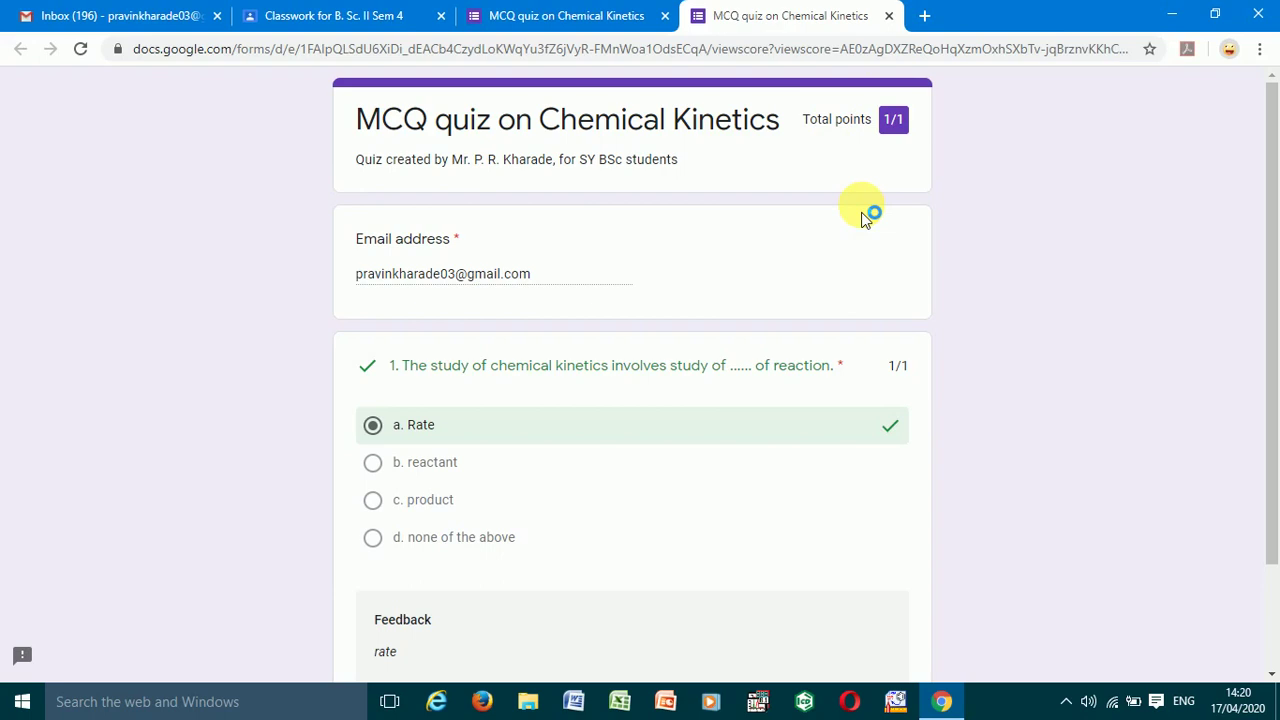
pyautogui.click(890, 18)
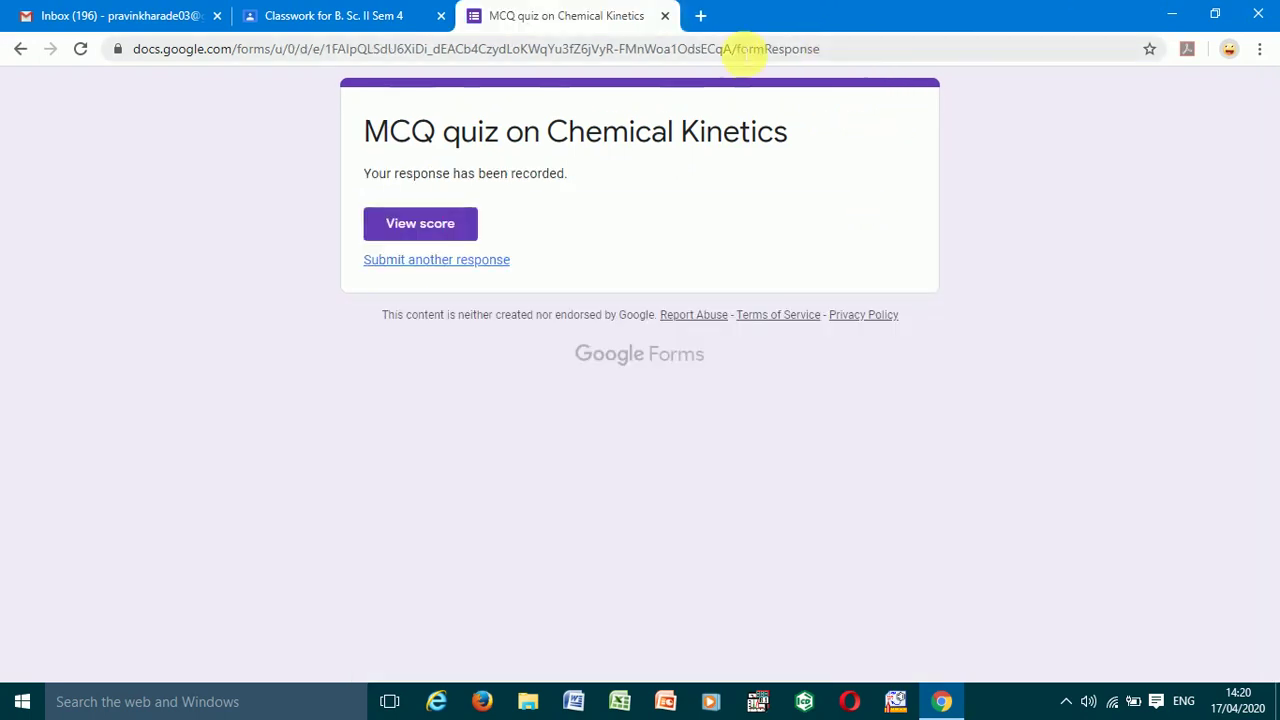
pyautogui.click(665, 18)
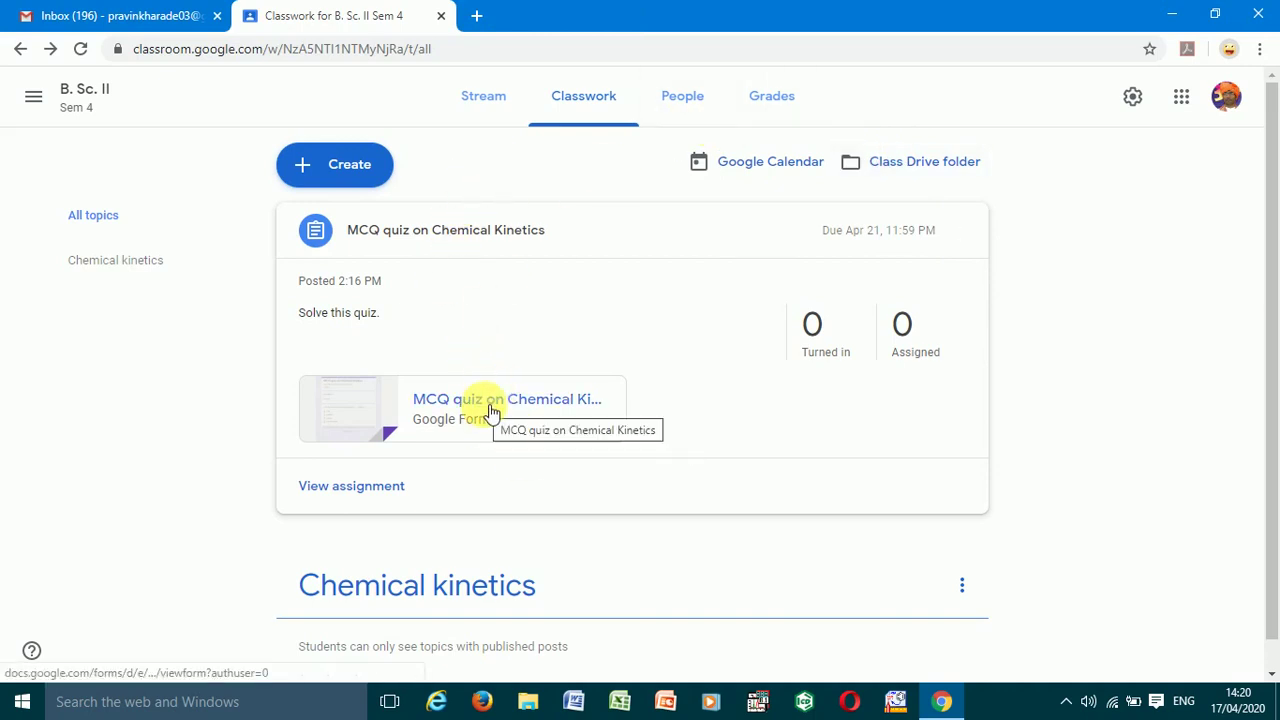
# - Reopen the quiz form attachment from Classroom and close its tab again
pyautogui.rightClick(490, 410)
pyautogui.press('Escape')
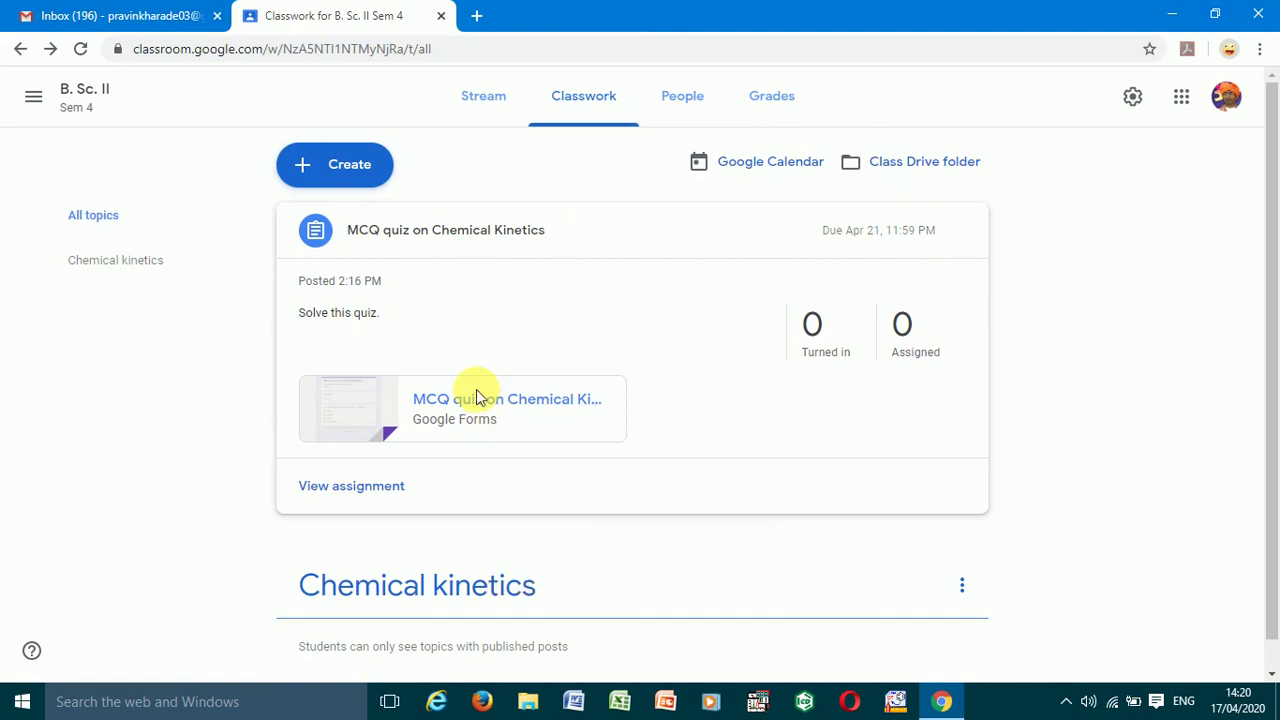
pyautogui.click(476, 397)
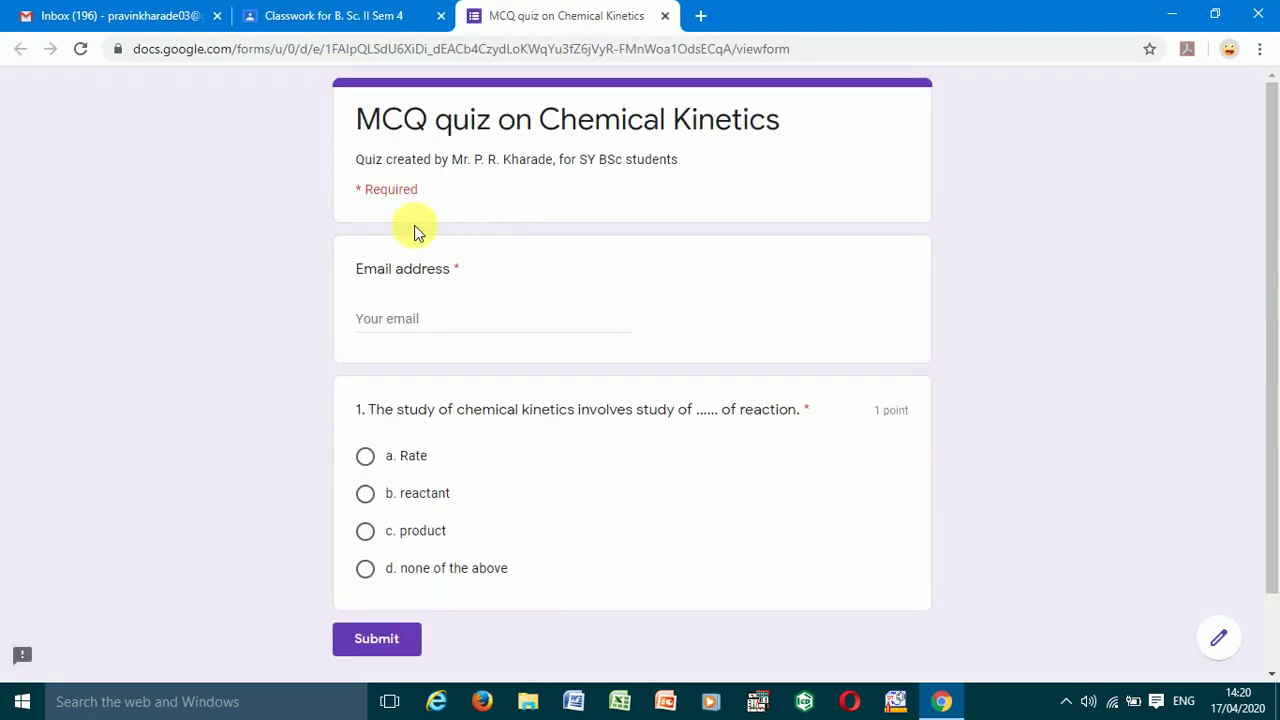
pyautogui.click(666, 20)
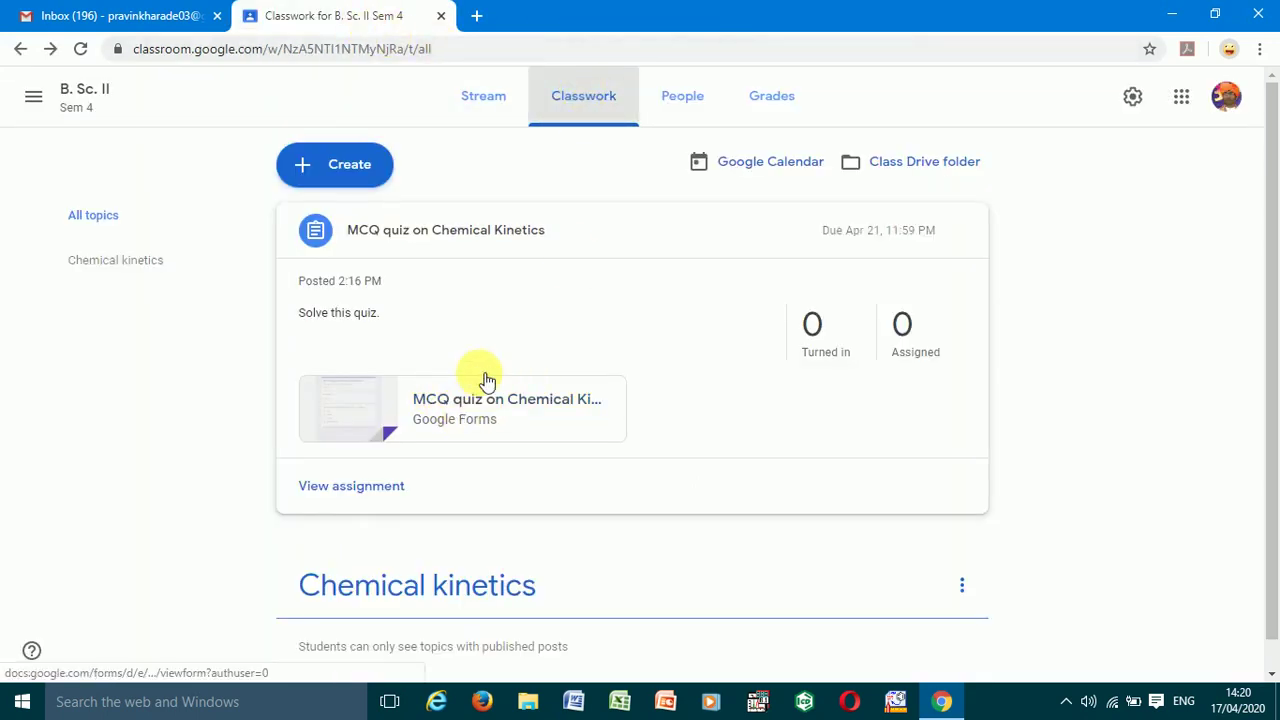
# - Create a quiz assignment titled 'MCQ quiz on Chemical Kinetics' and add its instructions
pyautogui.click(355, 176)
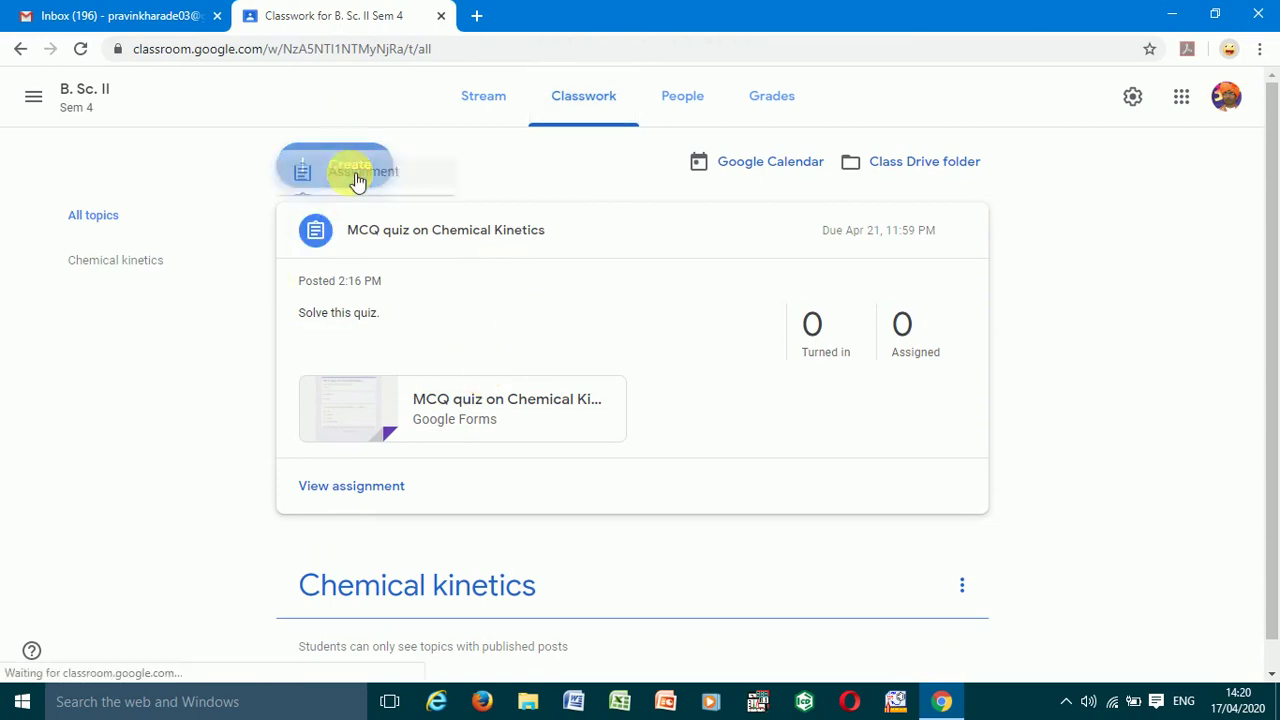
pyautogui.click(363, 248)
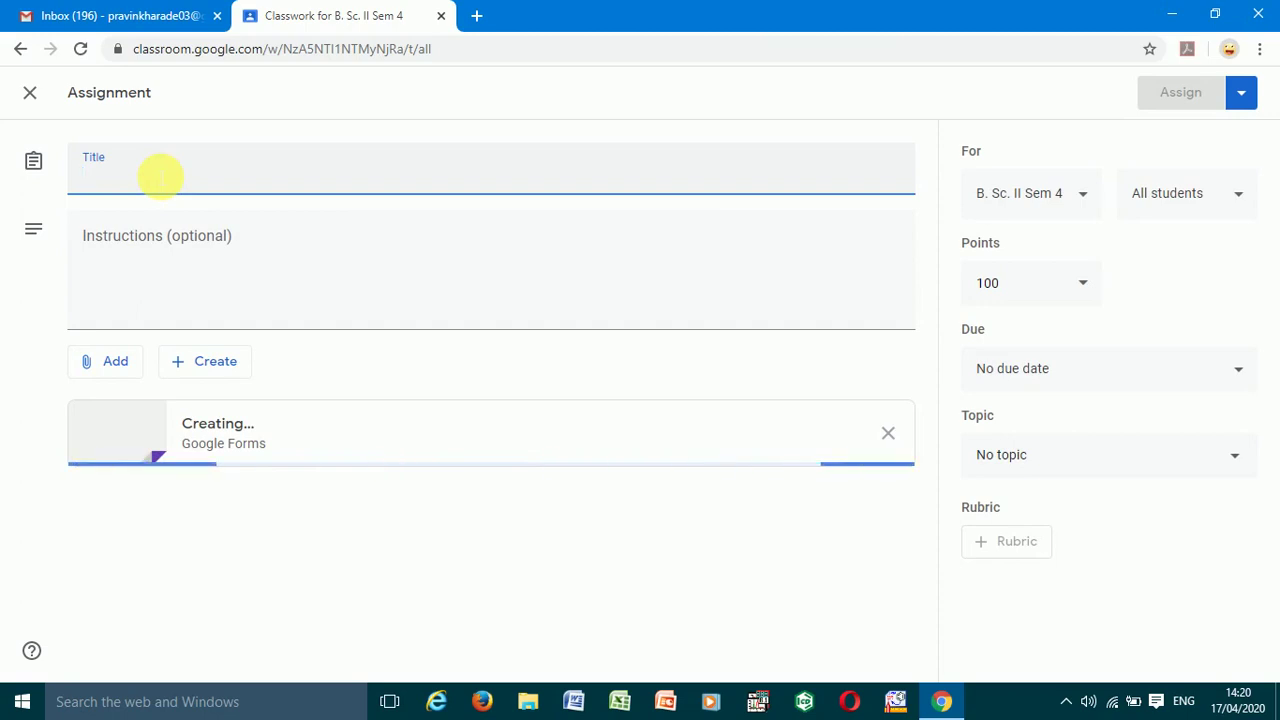
pyautogui.write('MCQ quiz on Chemical Kinetics')
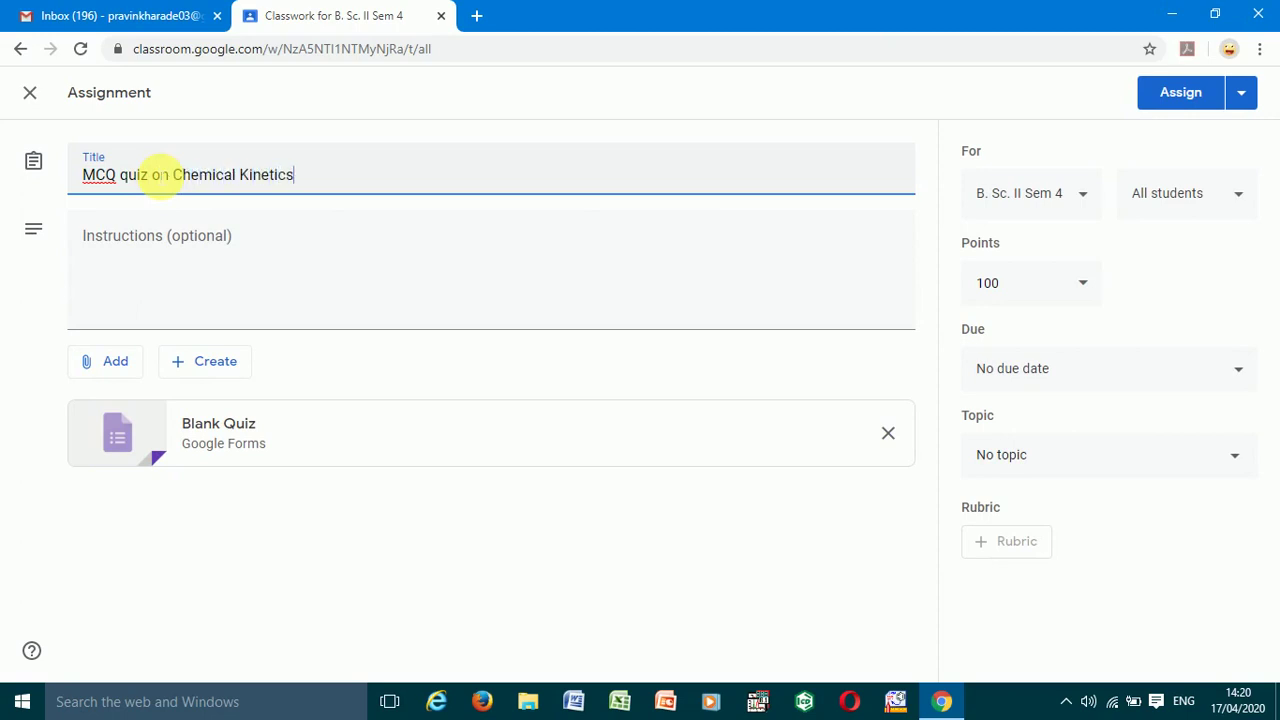
pyautogui.click(131, 243)
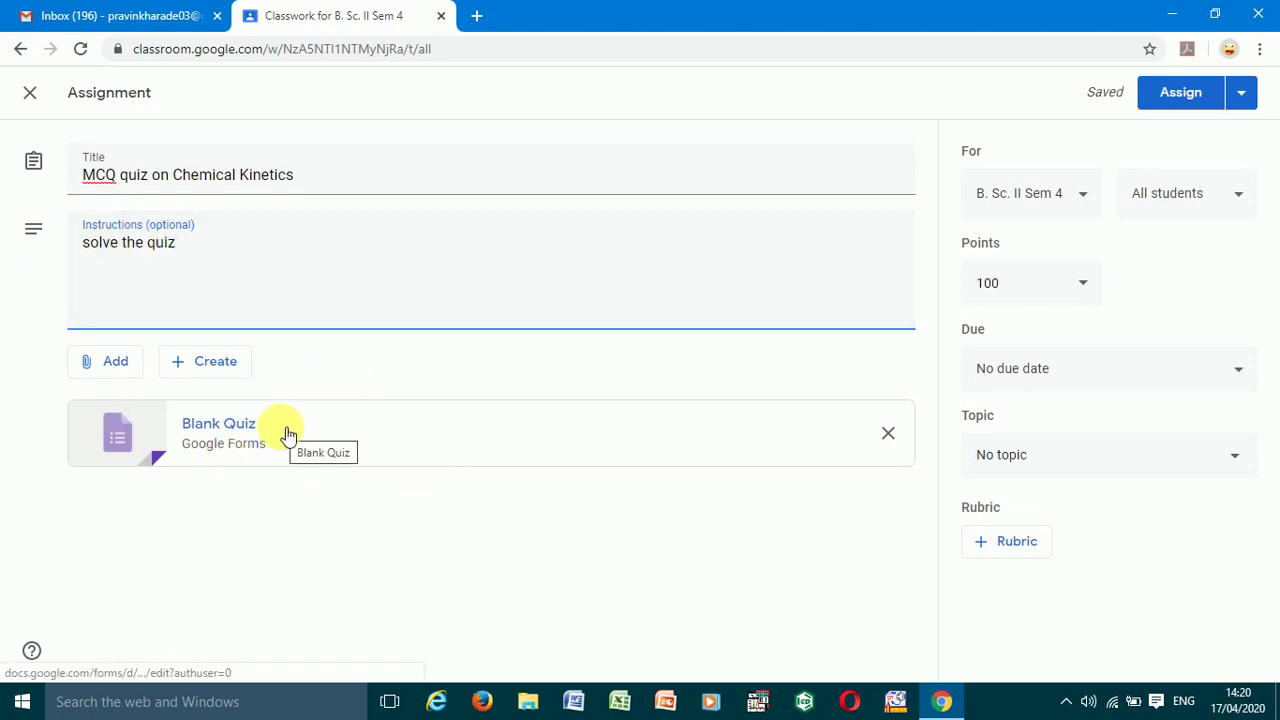
# - Set the assignment to 10 points, due Apr 21 at 11:59 PM
pyautogui.click(1088, 285)
pyautogui.press('BackSpace')
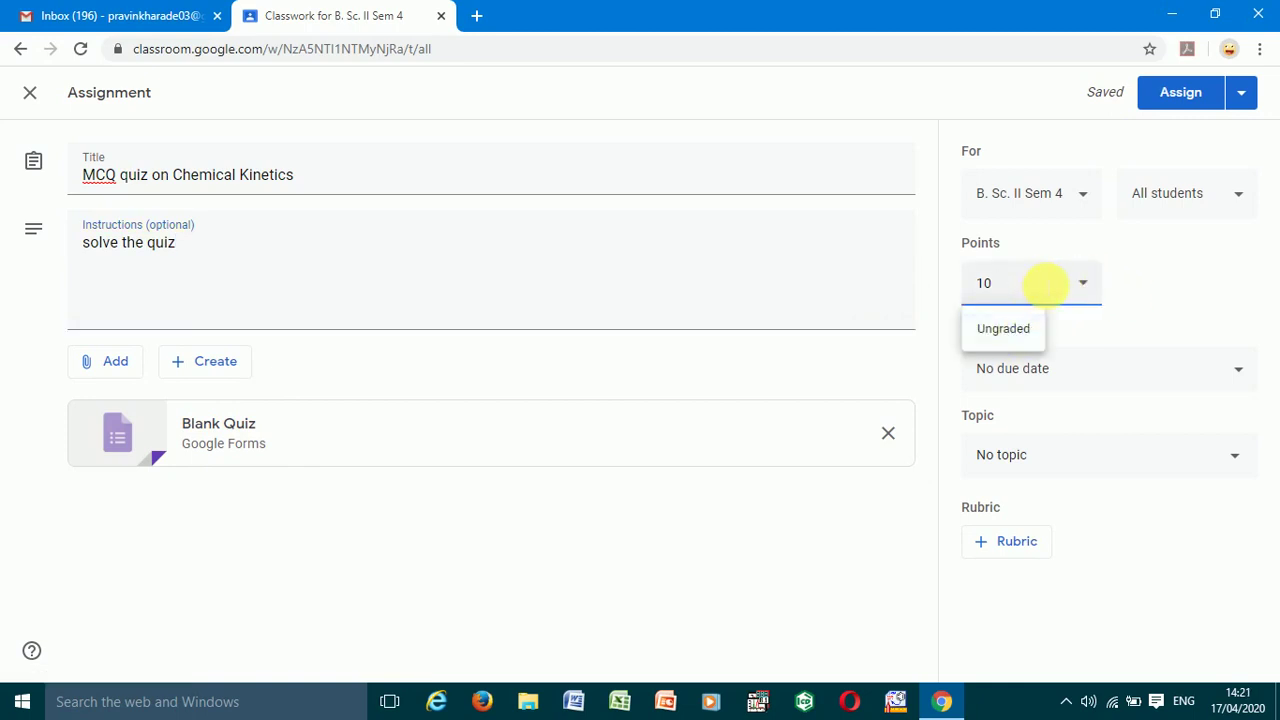
pyautogui.click(1125, 374)
pyautogui.click(1057, 442)
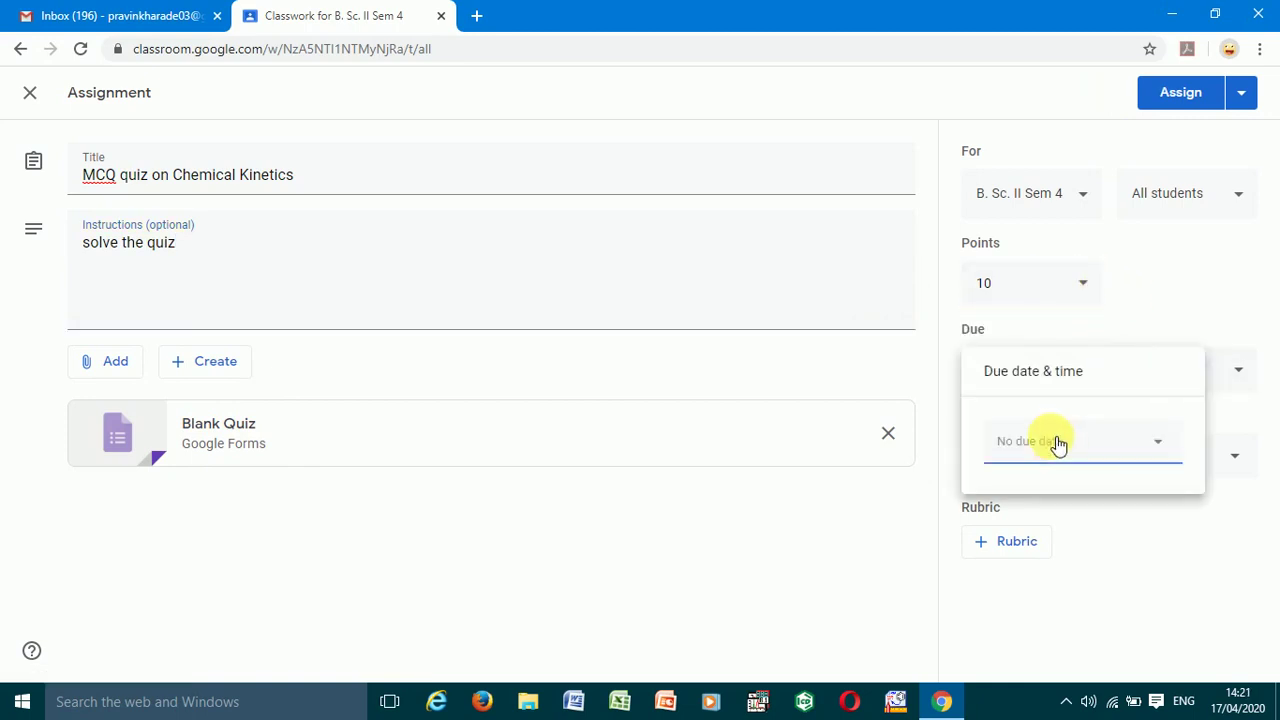
pyautogui.click(1063, 617)
pyautogui.click(1086, 510)
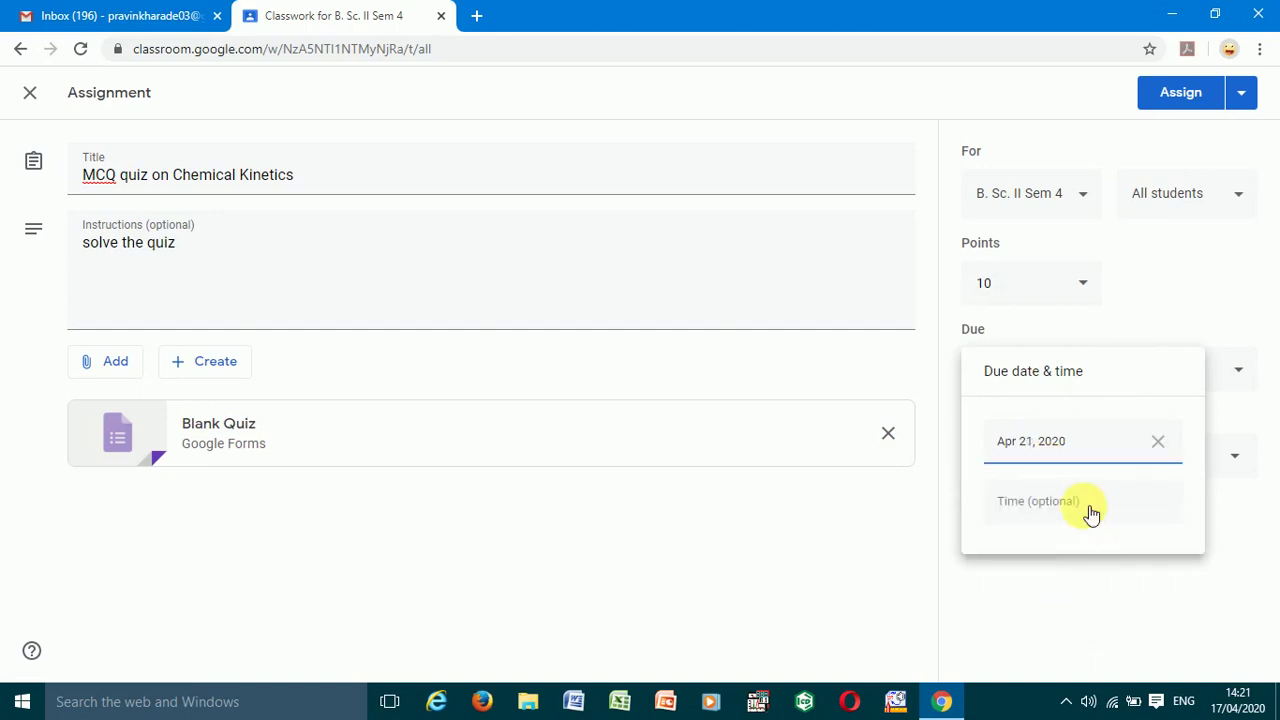
pyautogui.click(1097, 583)
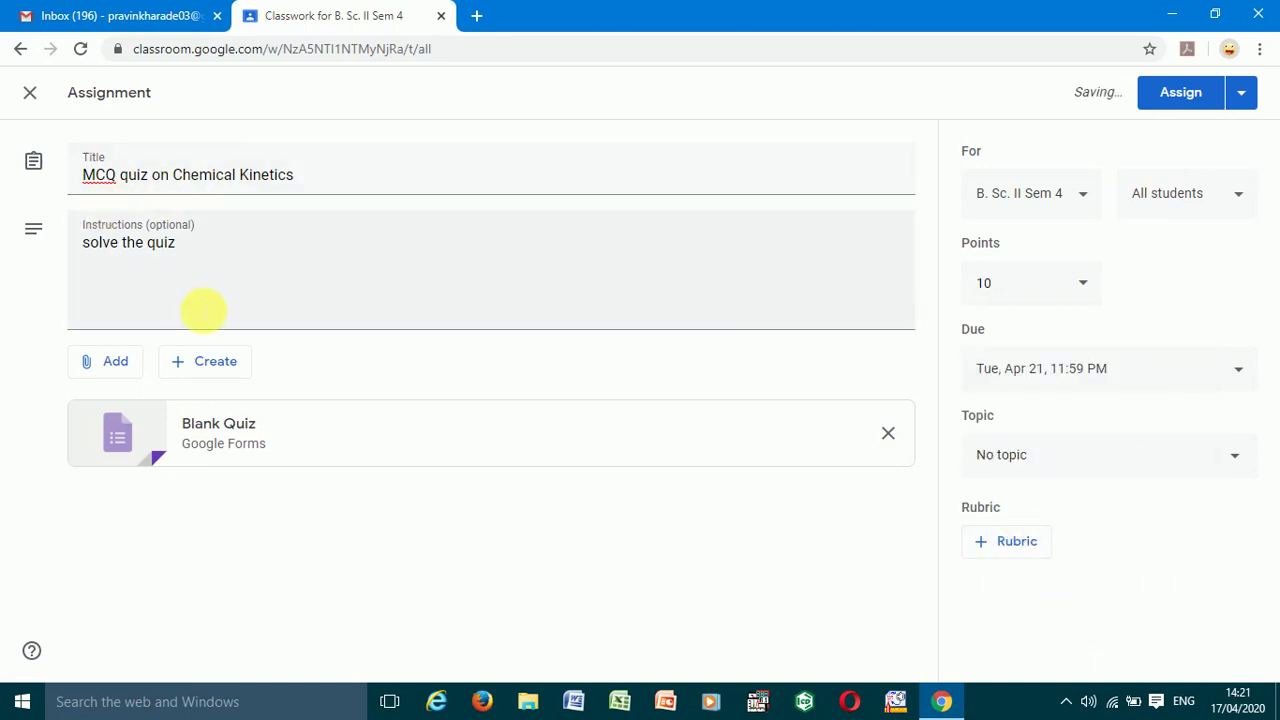
pyautogui.click(255, 436)
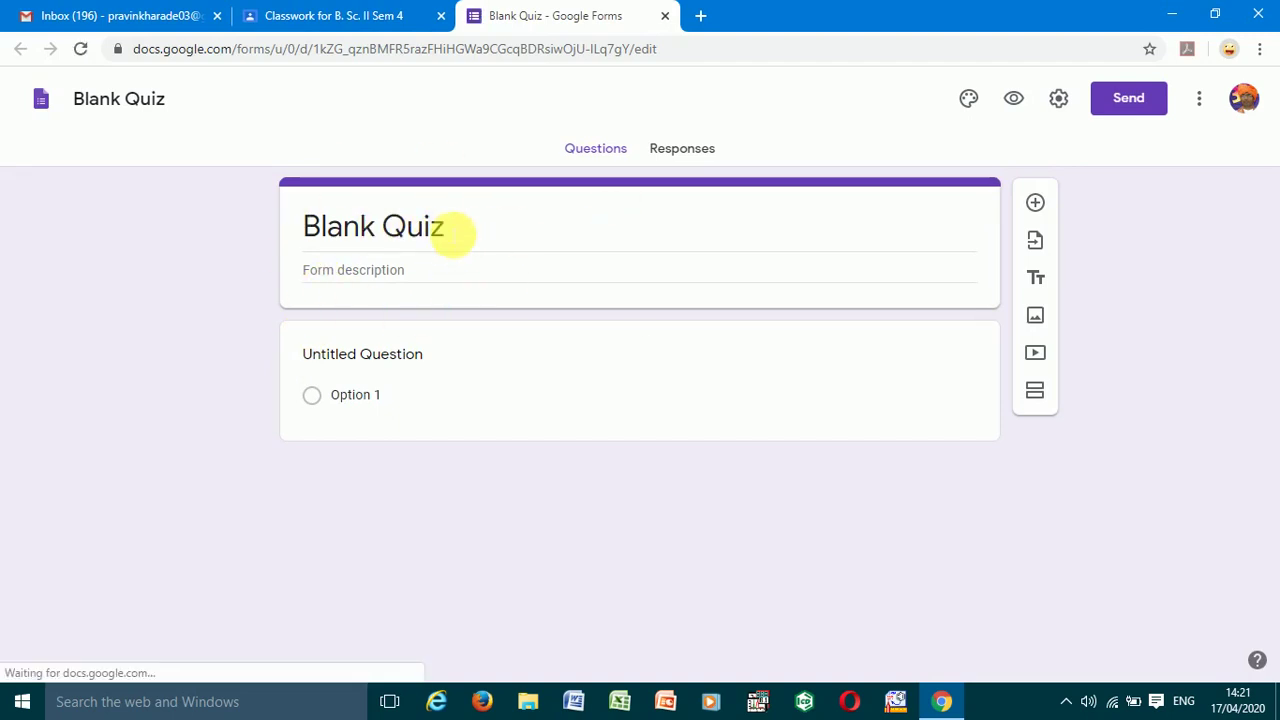
# - Rename the Blank Quiz form to 'MCQ quiz'
pyautogui.click(447, 229)
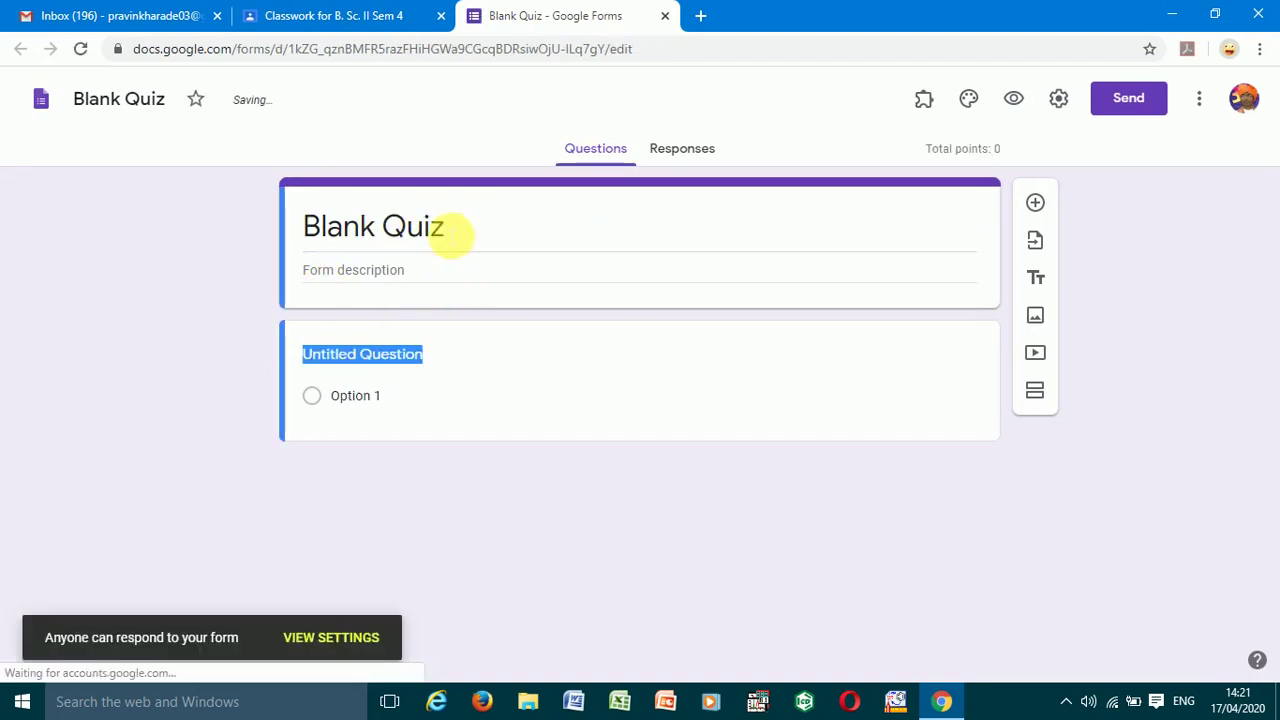
pyautogui.click(440, 229)
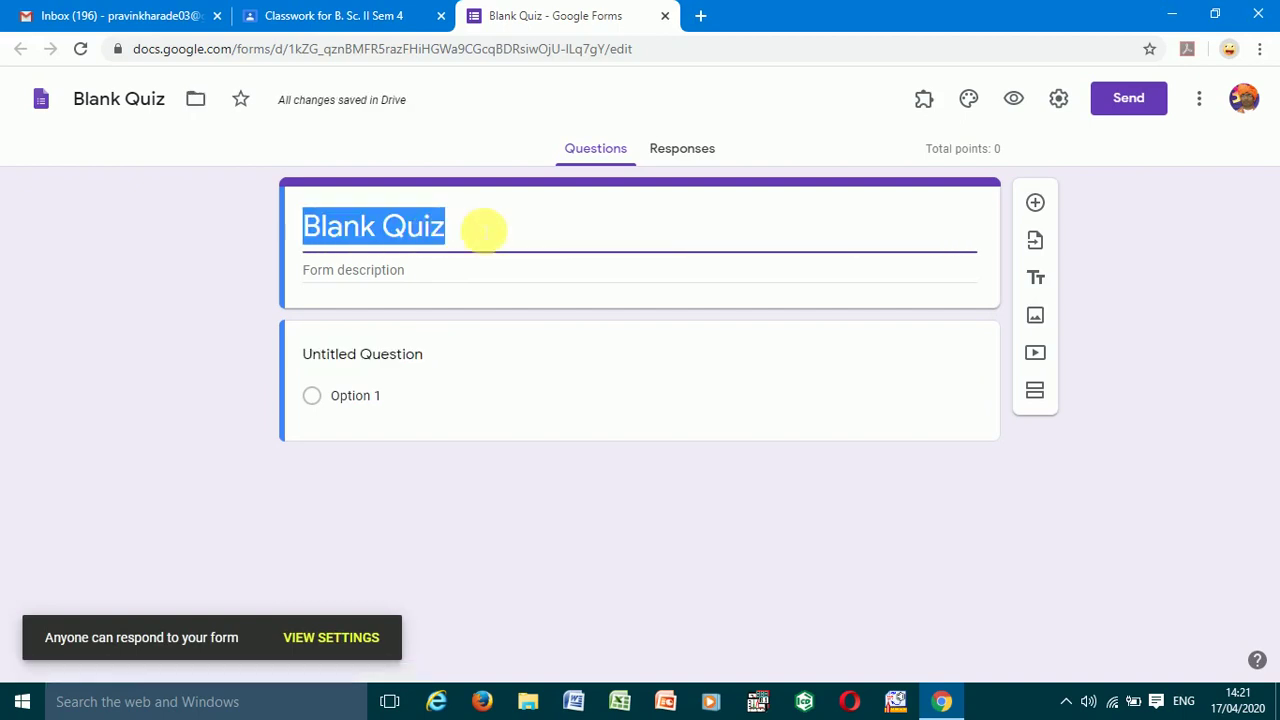
pyautogui.write('MCQ q')
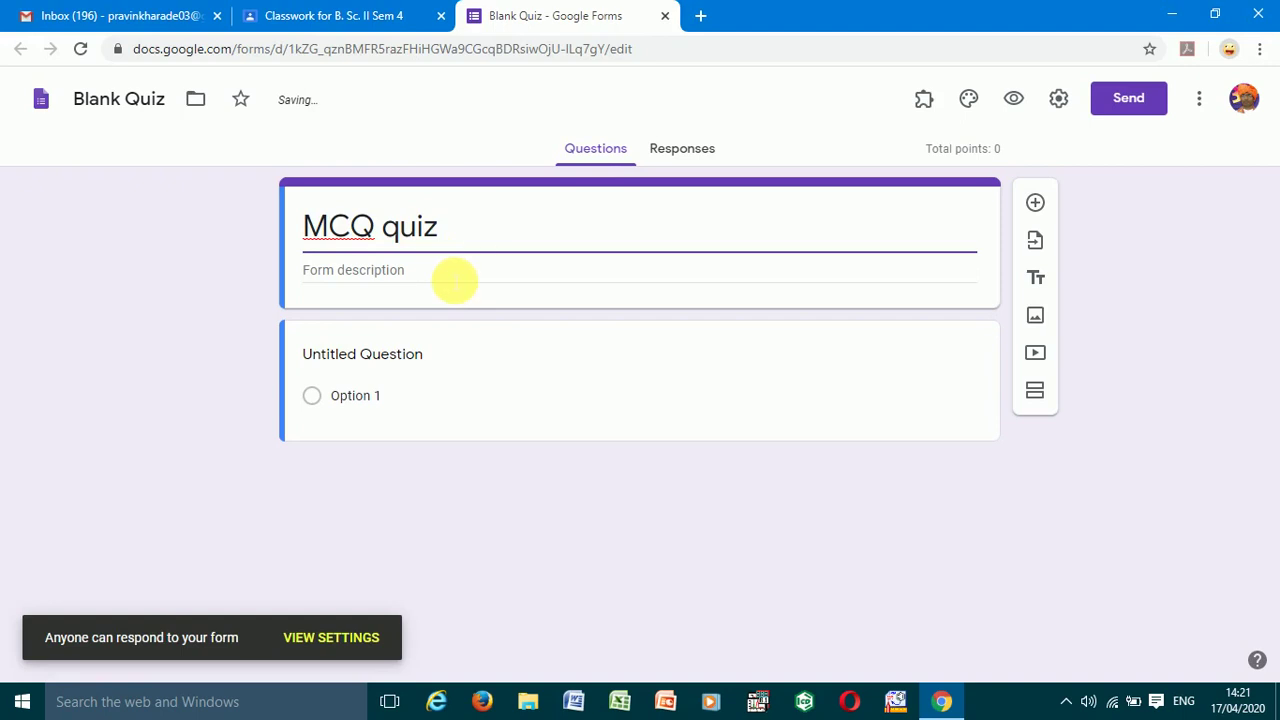
# - Add a creator credit description and write question 1: 'The study of chemical kinetics involves the study of ..... of reaction.'
pyautogui.click(453, 278)
pyautogui.write('created by ')
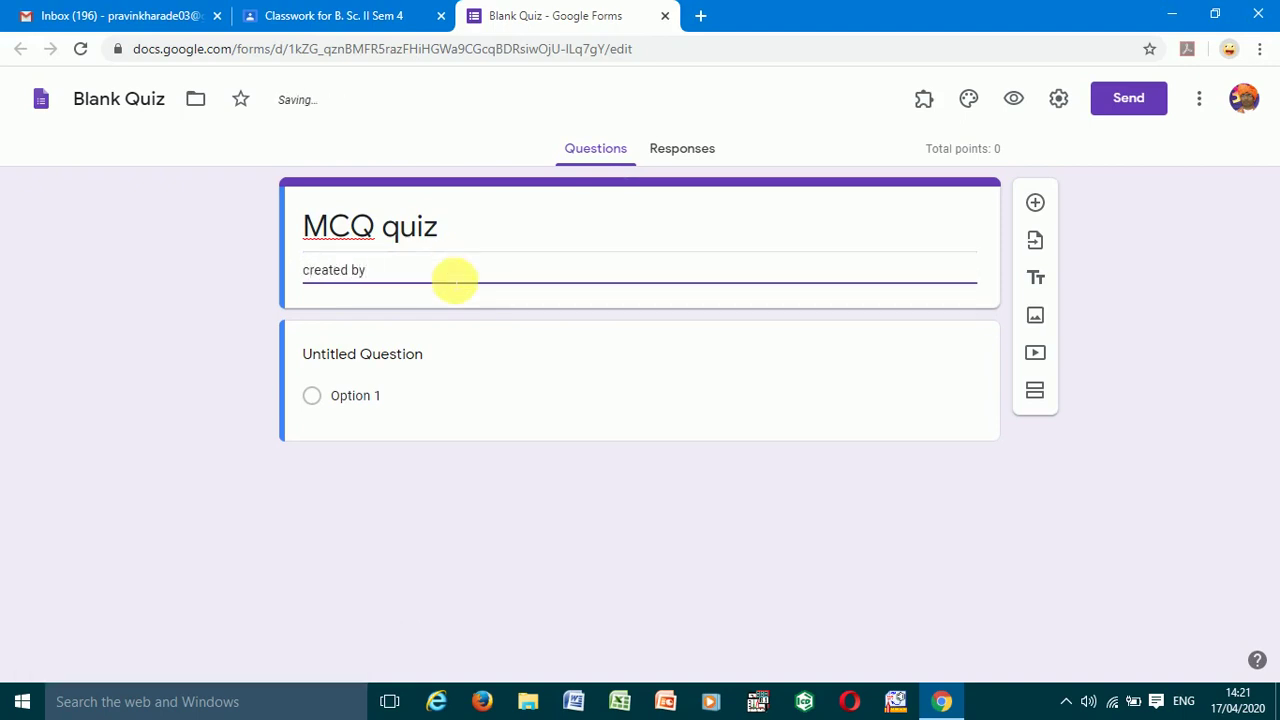
pyautogui.write('Kharade sir')
pyautogui.click(372, 360)
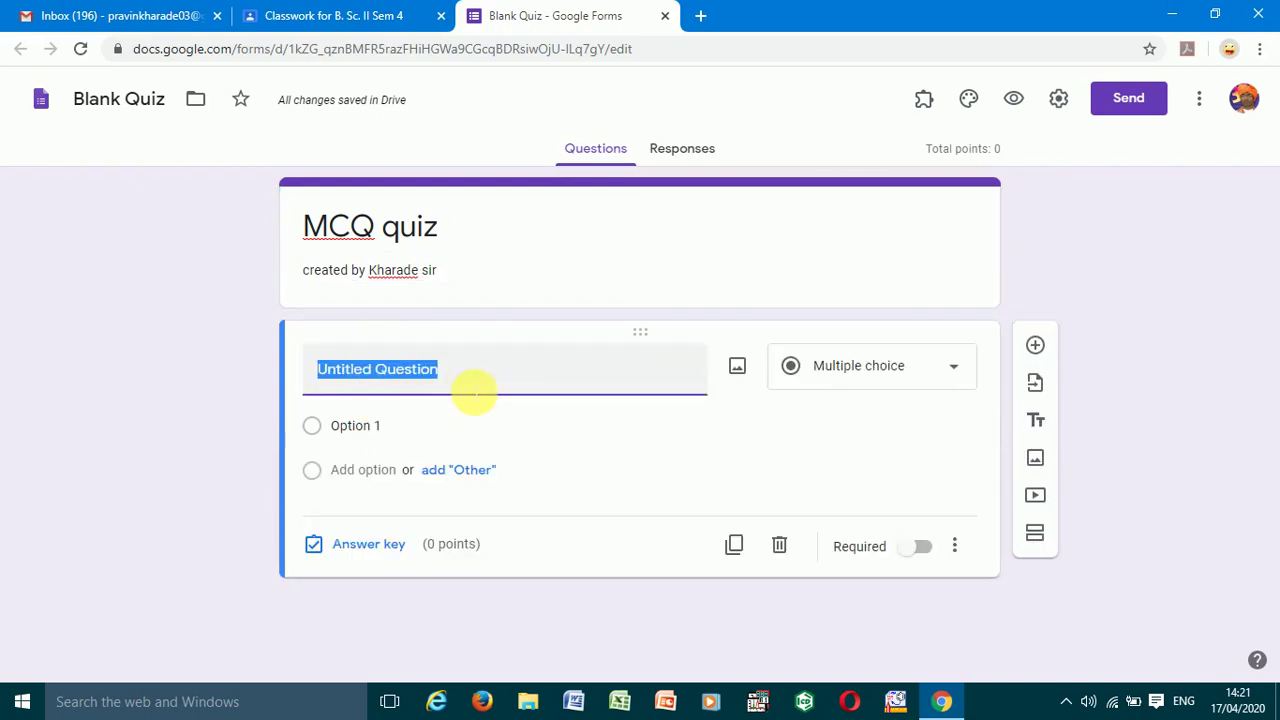
pyautogui.write('1. ')
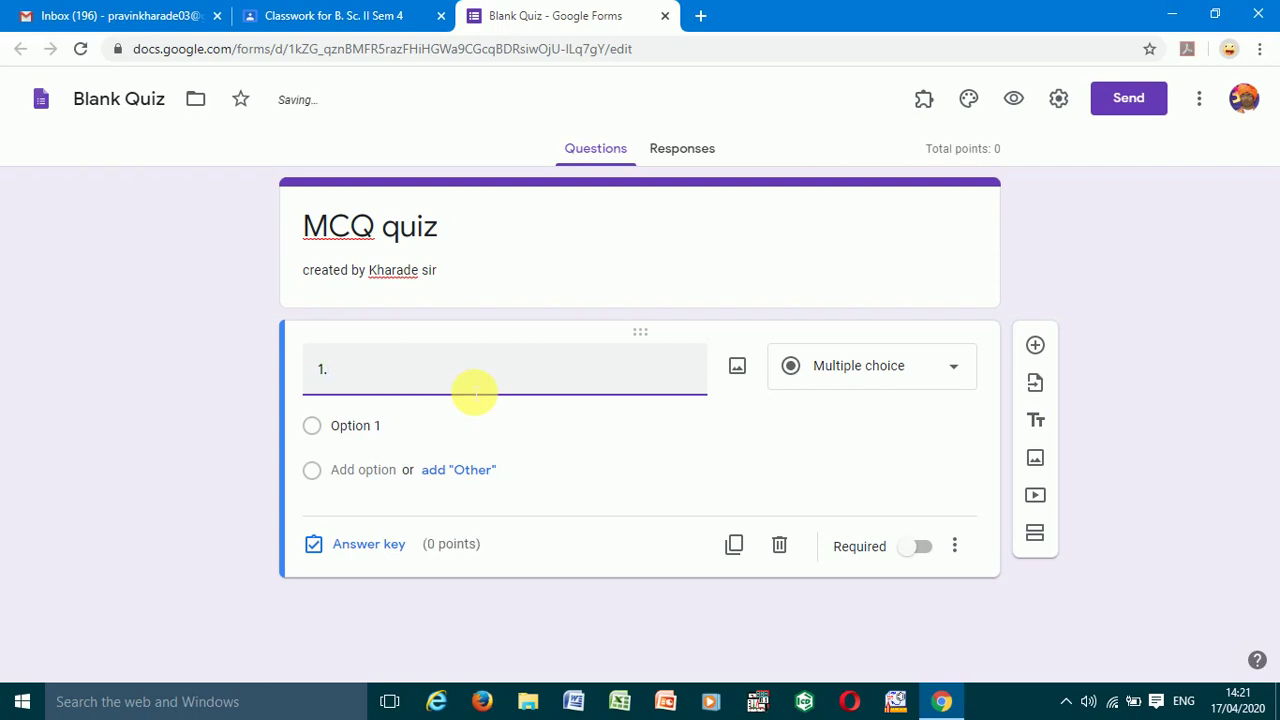
pyautogui.write('The stud')
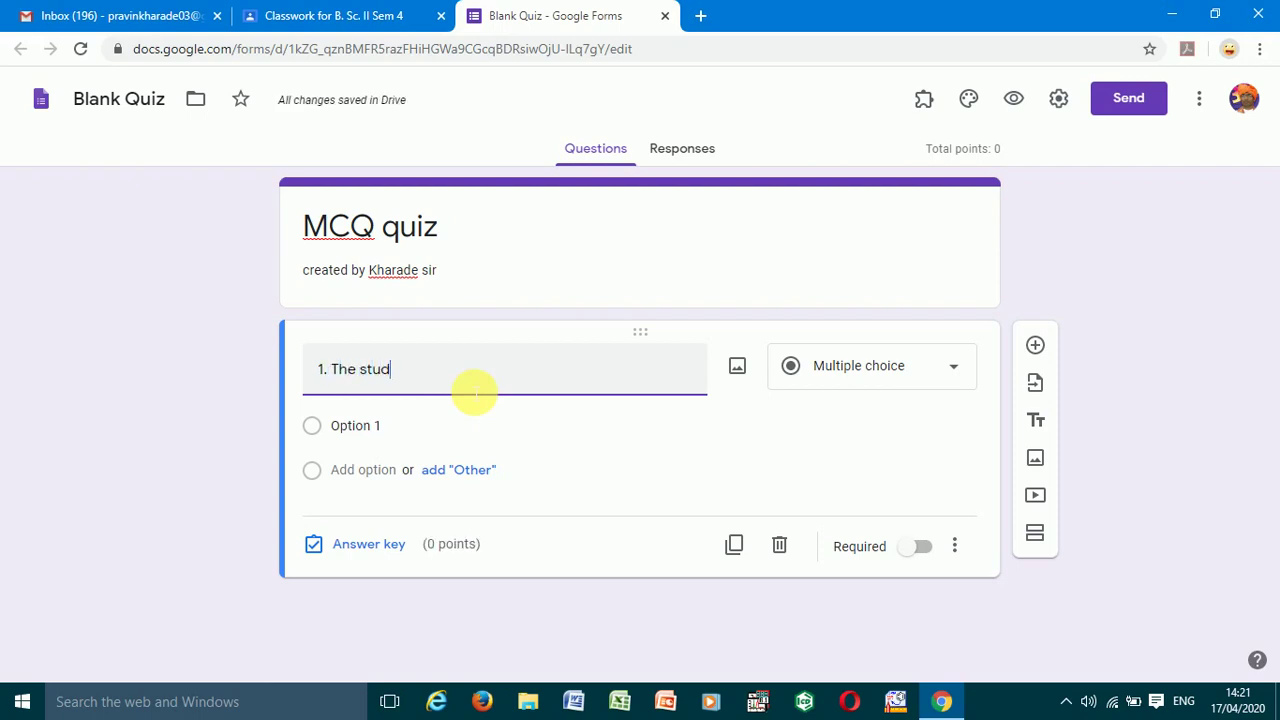
pyautogui.write('y of ')
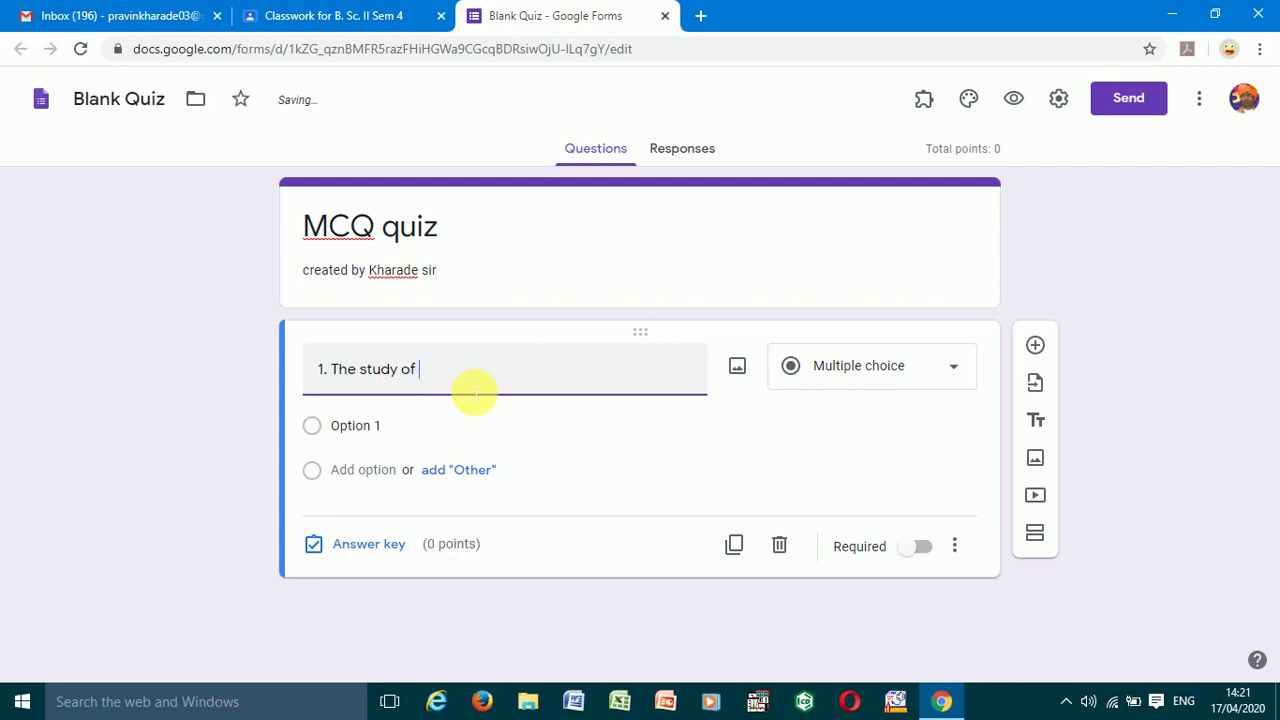
pyautogui.write('chemical kinetics')
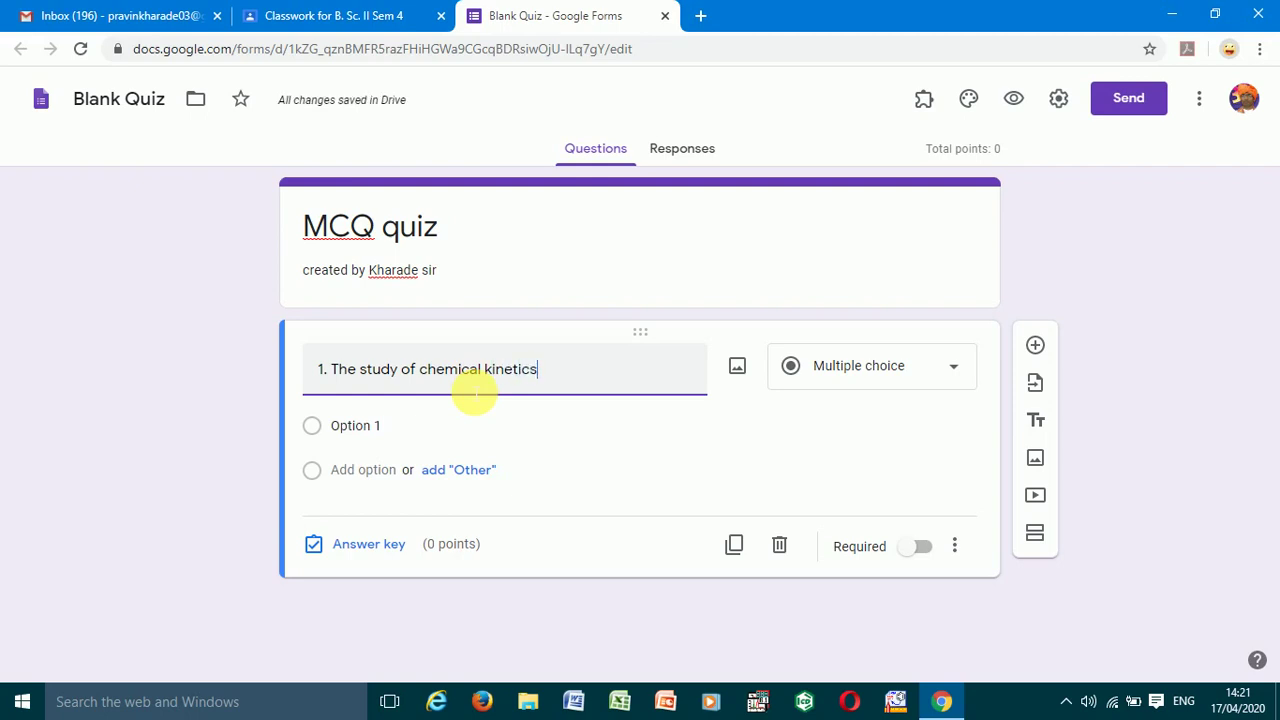
pyautogui.write(' in')
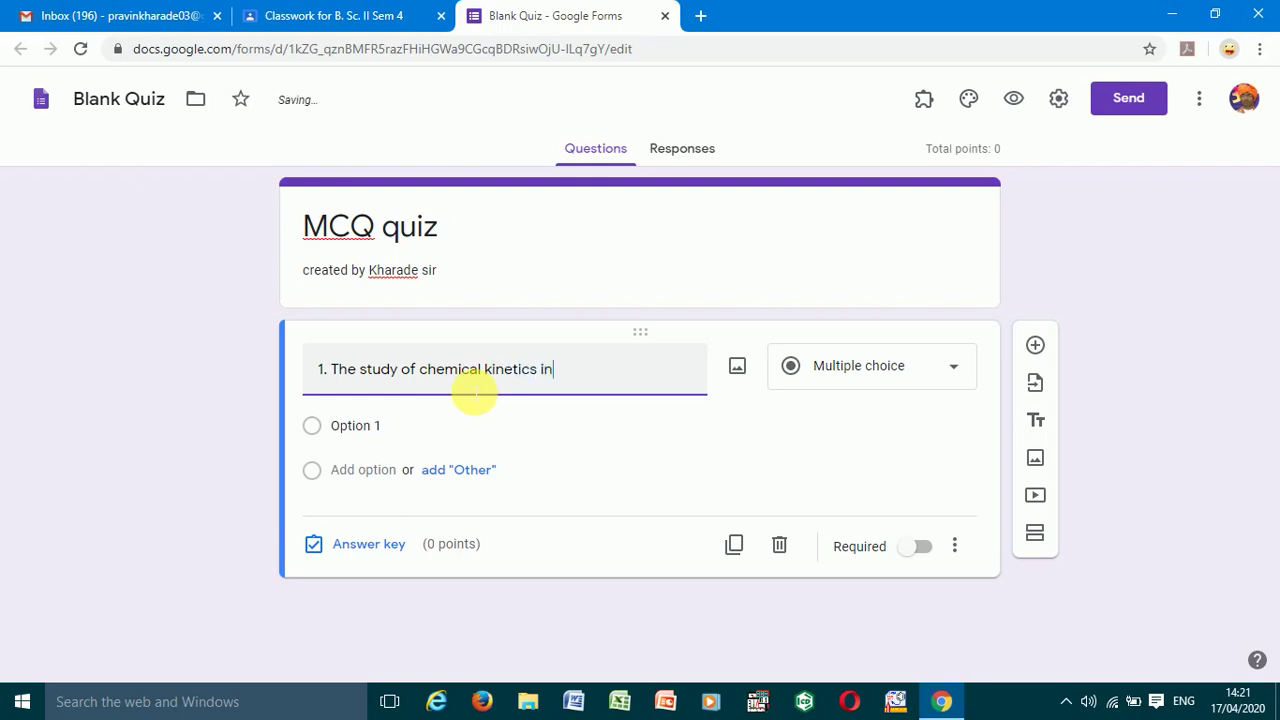
pyautogui.write('volves the study o')
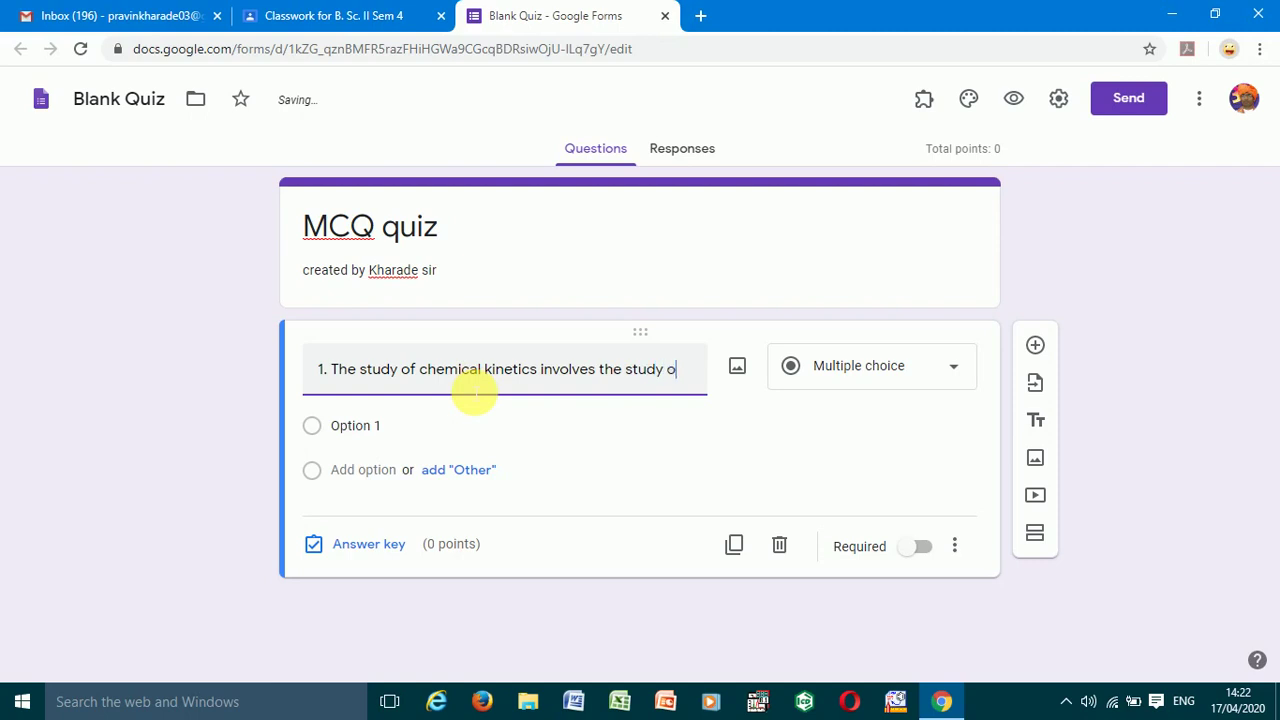
pyautogui.write('f ..... of r')
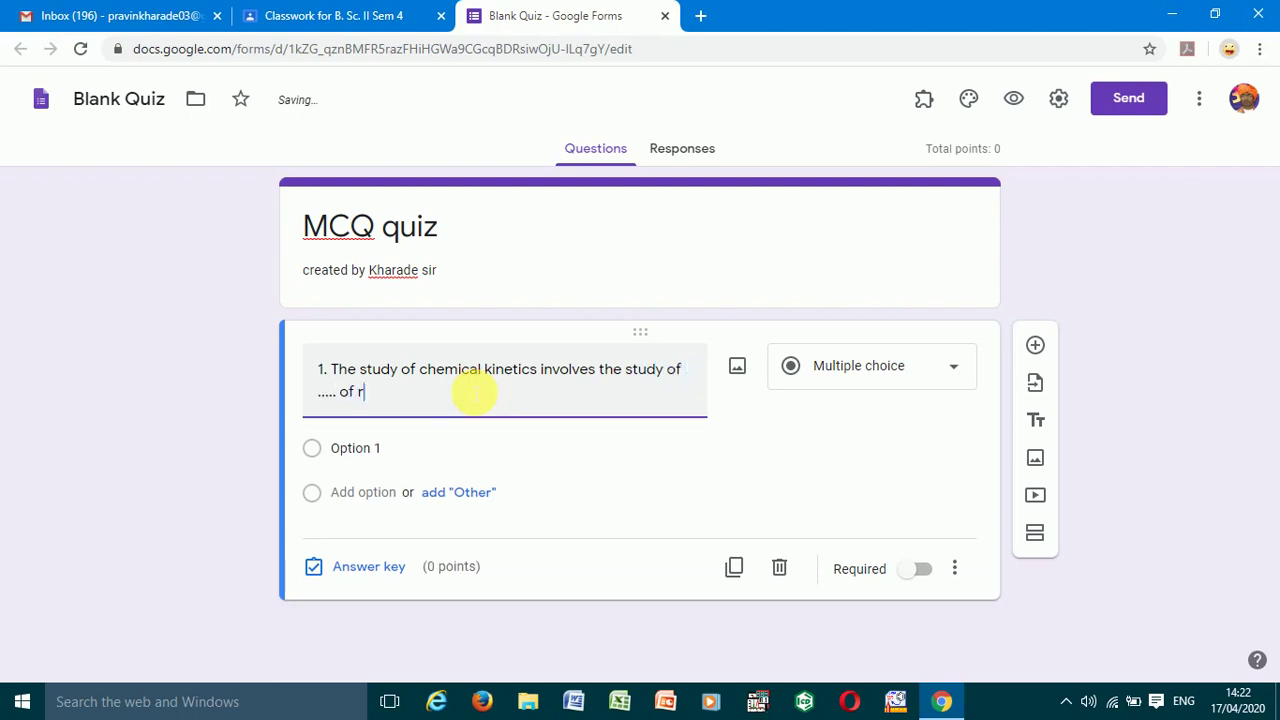
pyautogui.write('eaction')
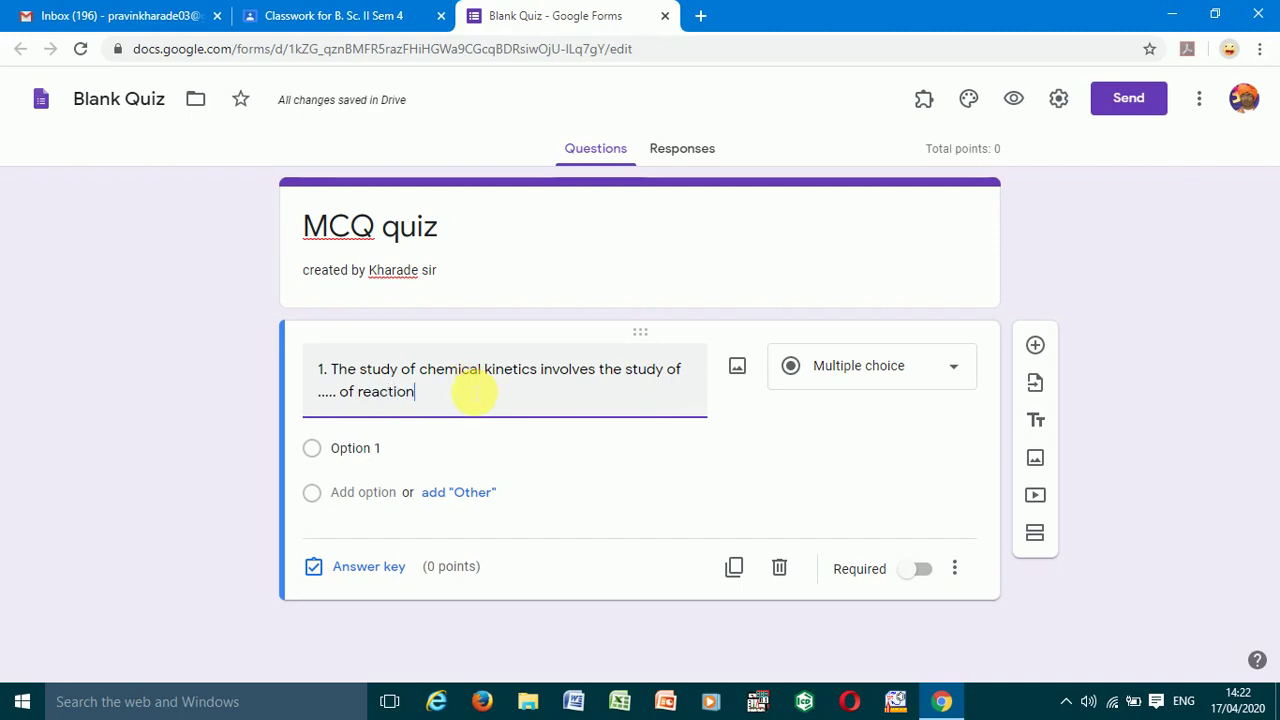
pyautogui.write('.')
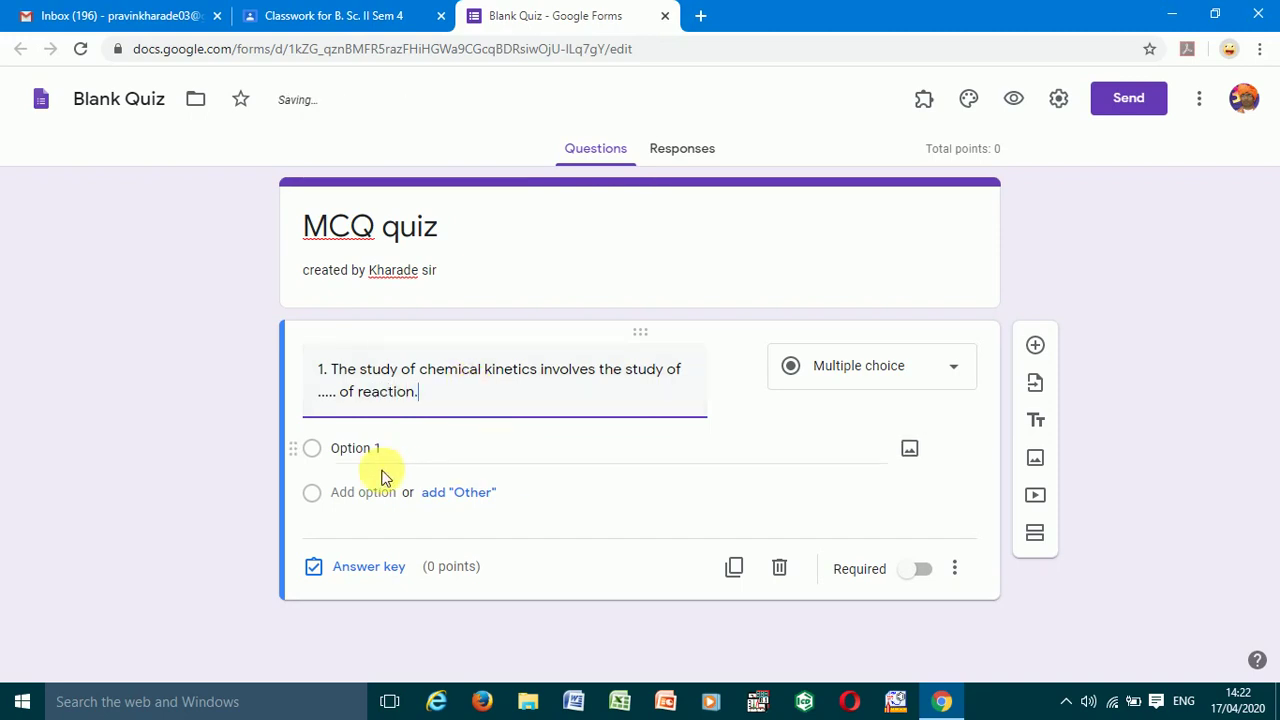
# - Enter the options a. rate, b. reactant, c. product and d. none of the above
pyautogui.click(381, 454)
pyautogui.write('a.')
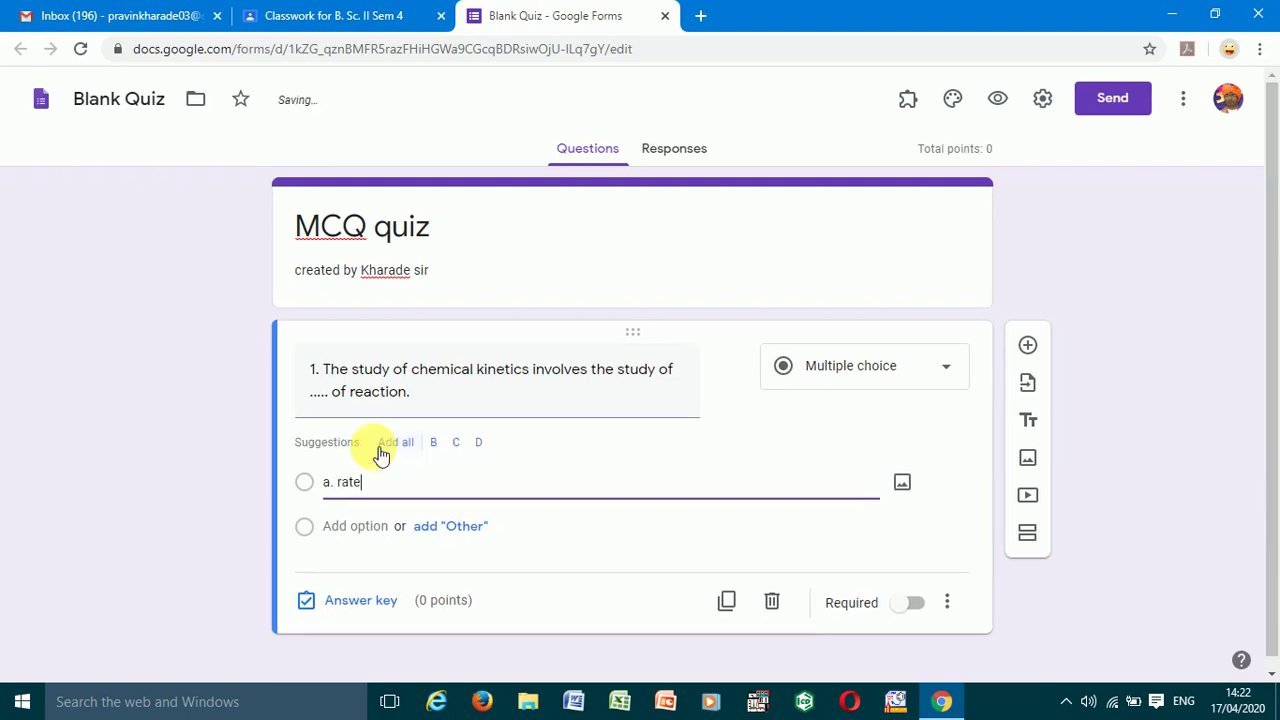
pyautogui.write(' rate')
pyautogui.click(330, 526)
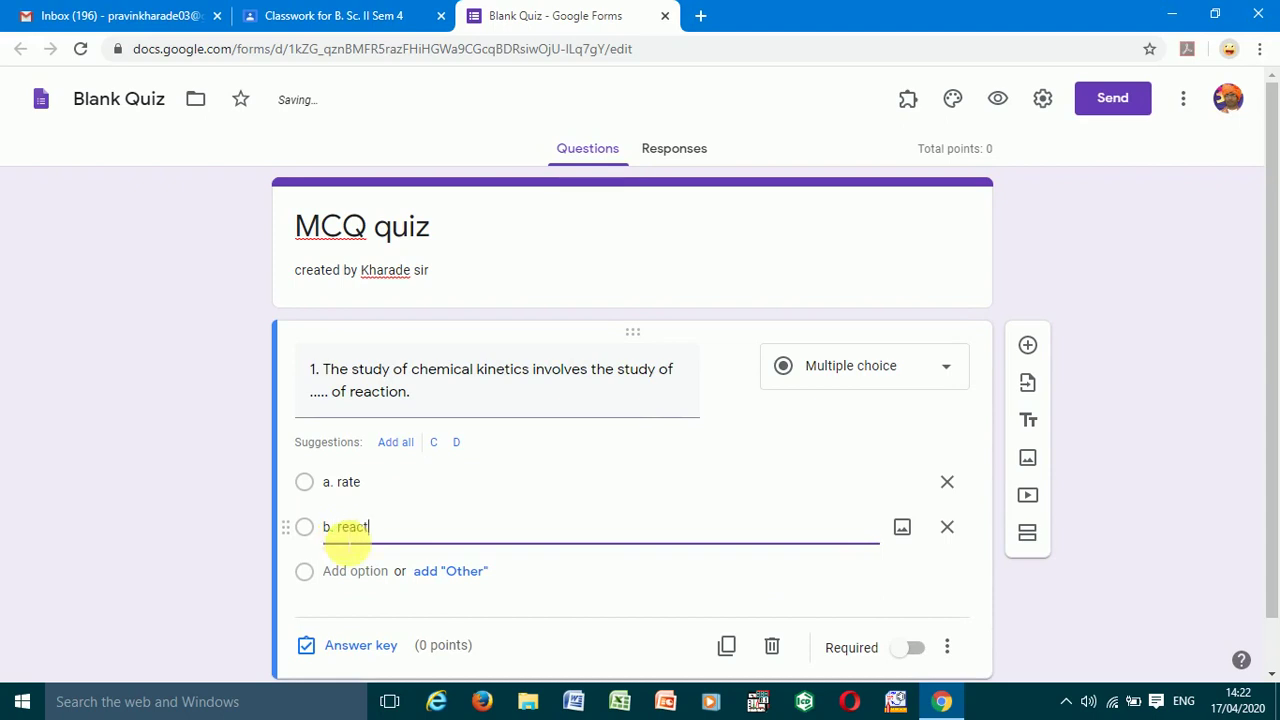
pyautogui.write('b. reactant')
pyautogui.click(330, 571)
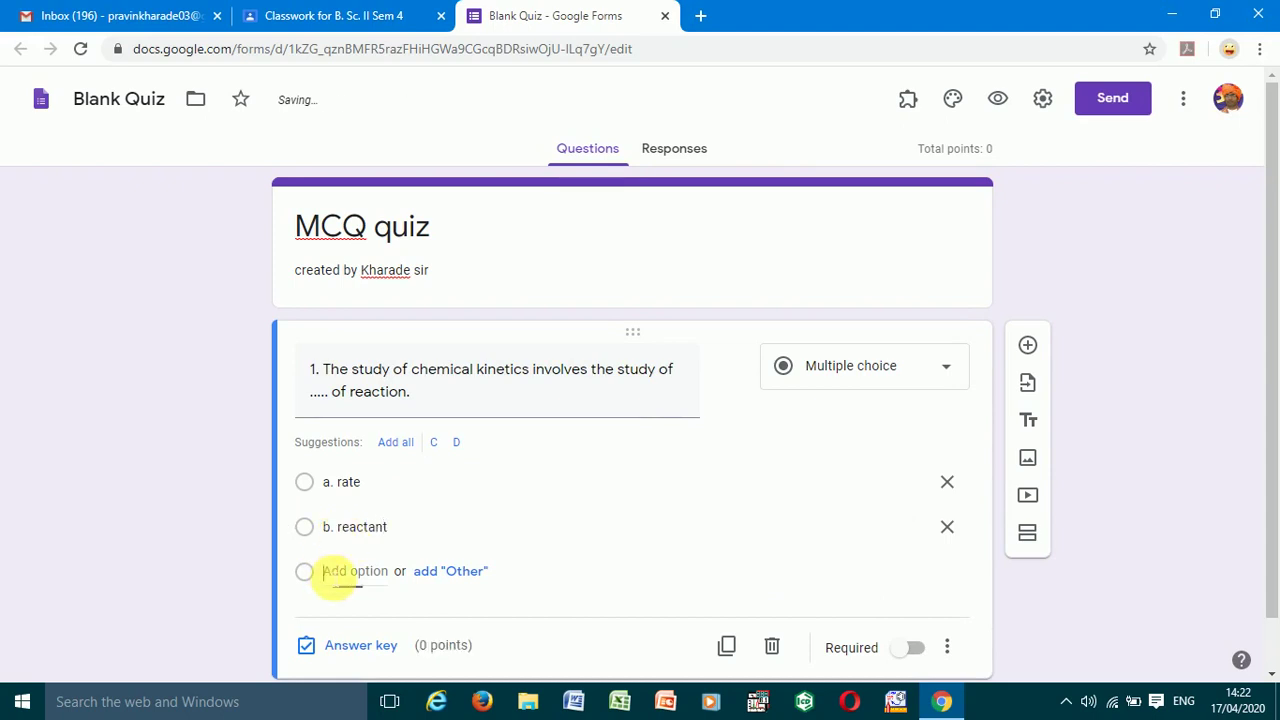
pyautogui.write('c. pro')
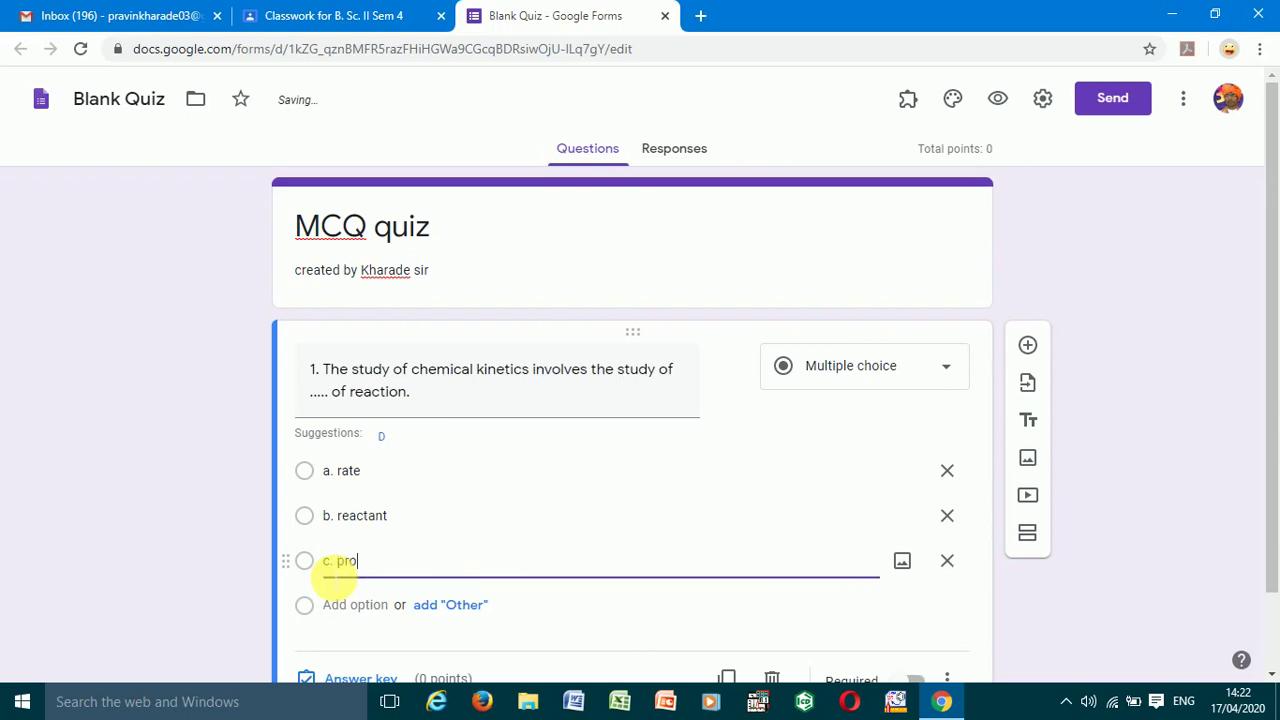
pyautogui.write('duct')
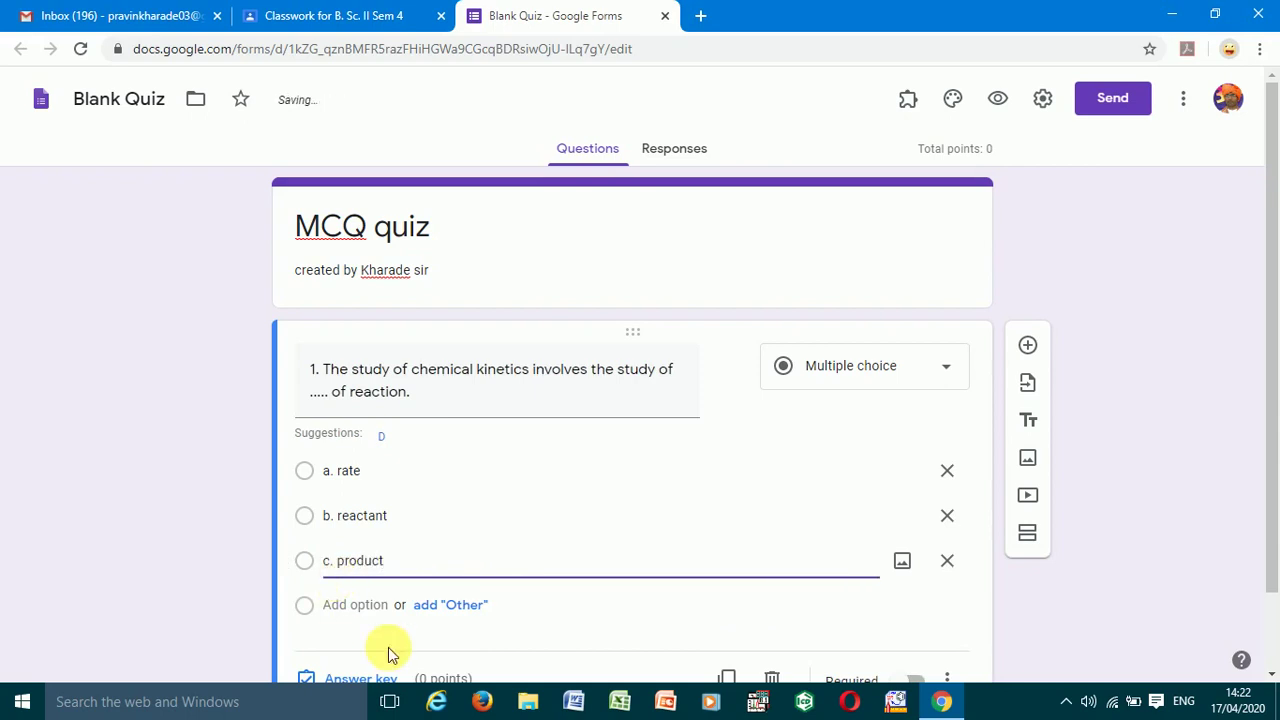
pyautogui.click(366, 610)
pyautogui.write('d')
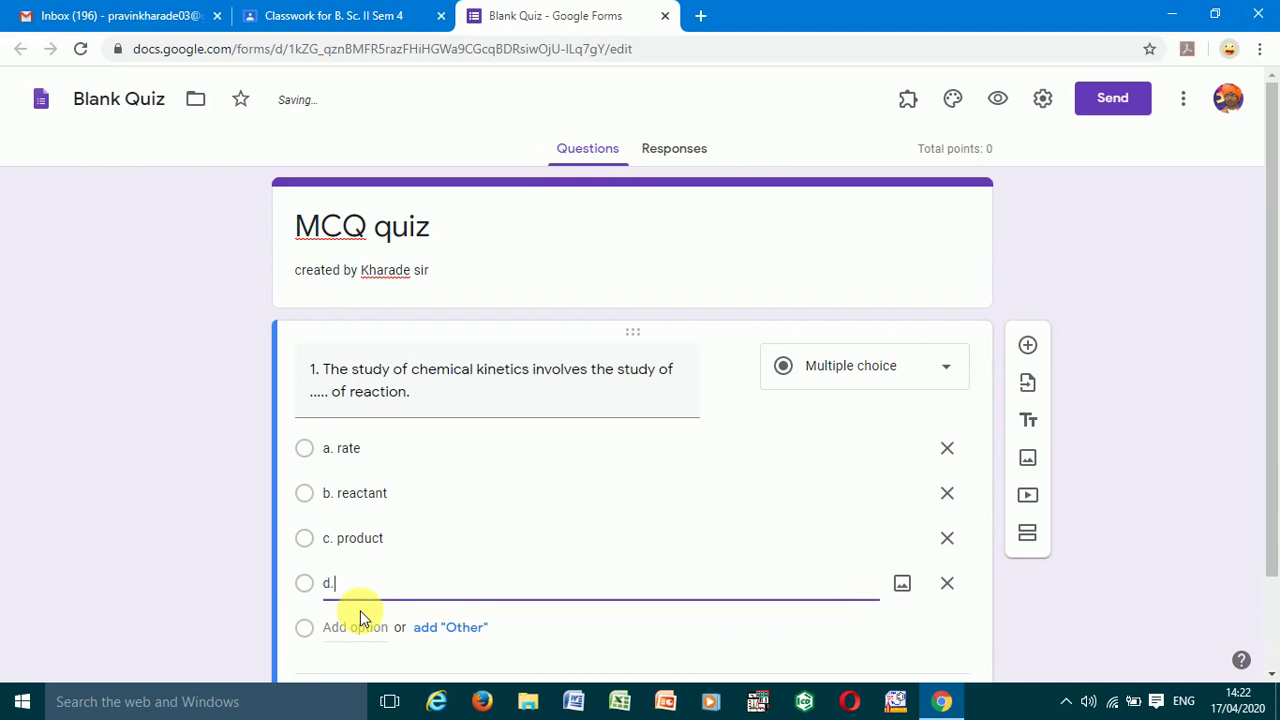
pyautogui.write('. none of the above')
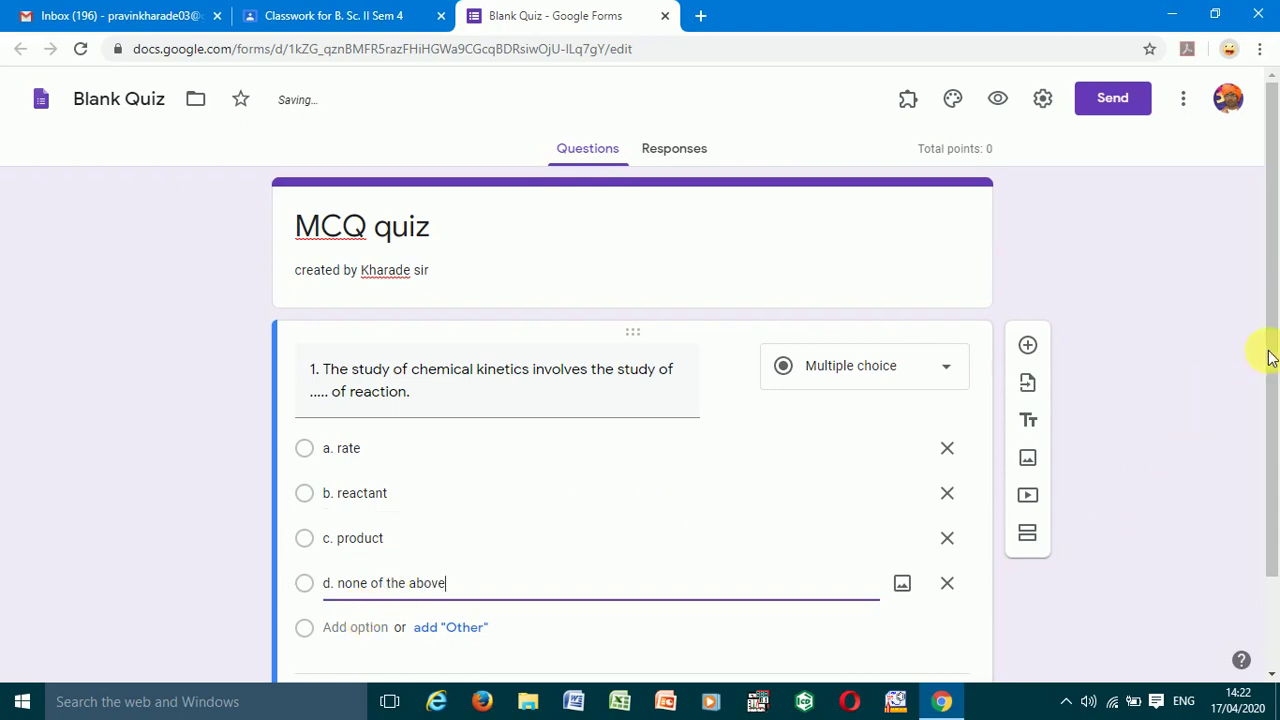
pyautogui.moveTo(1276, 350); pyautogui.dragTo(1271, 449)
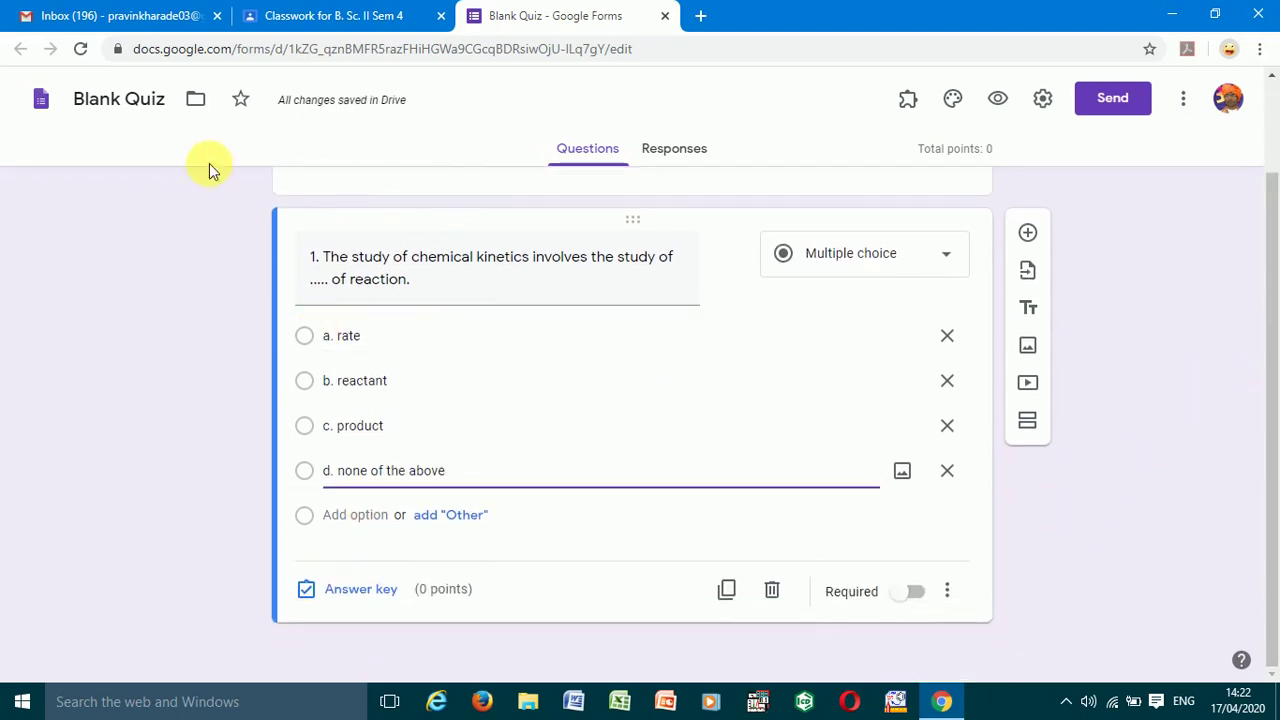
# - Mark a. rate correct for 1 point, add 'rate' as correct-answer feedback, and make question 1 required
pyautogui.click(362, 592)
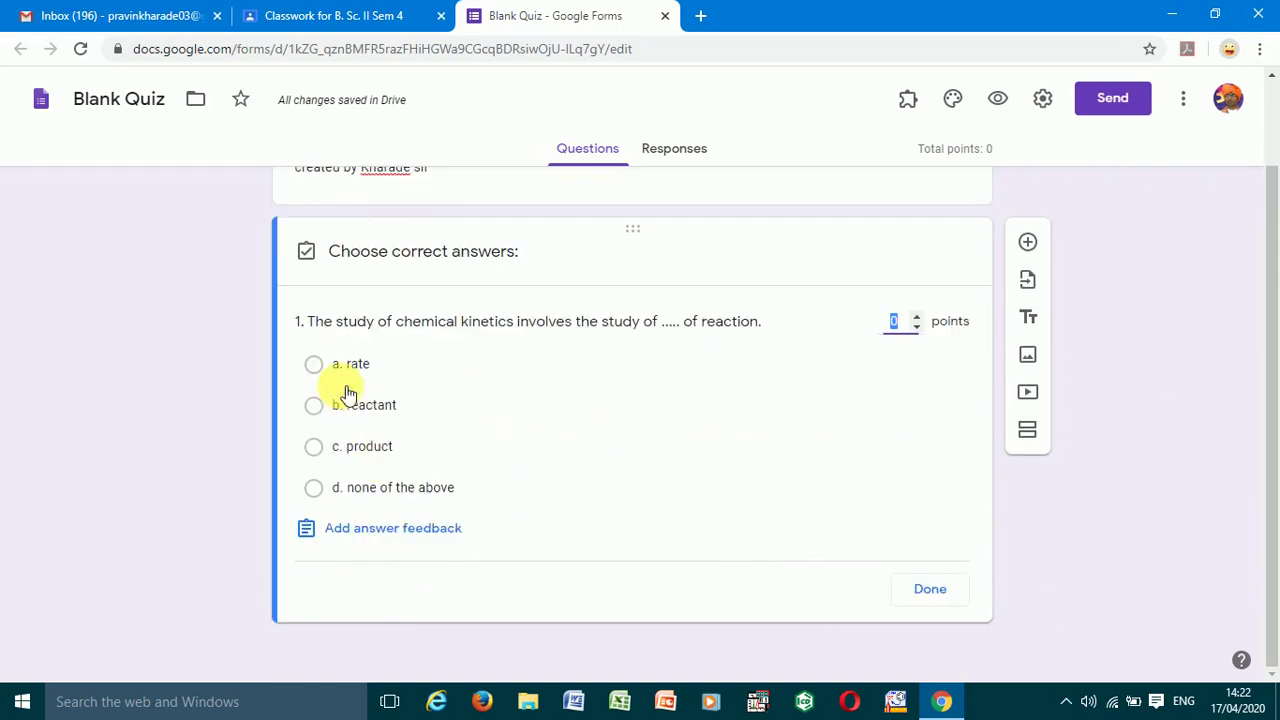
pyautogui.click(326, 376)
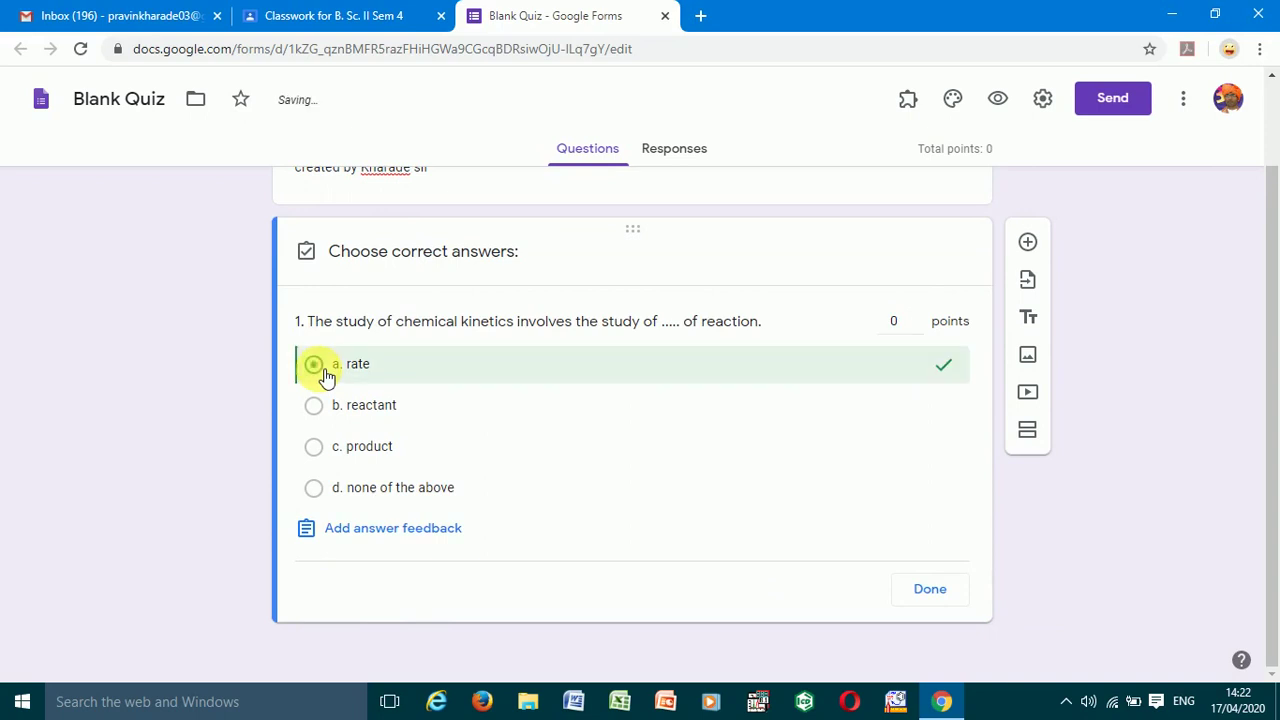
pyautogui.click(916, 316)
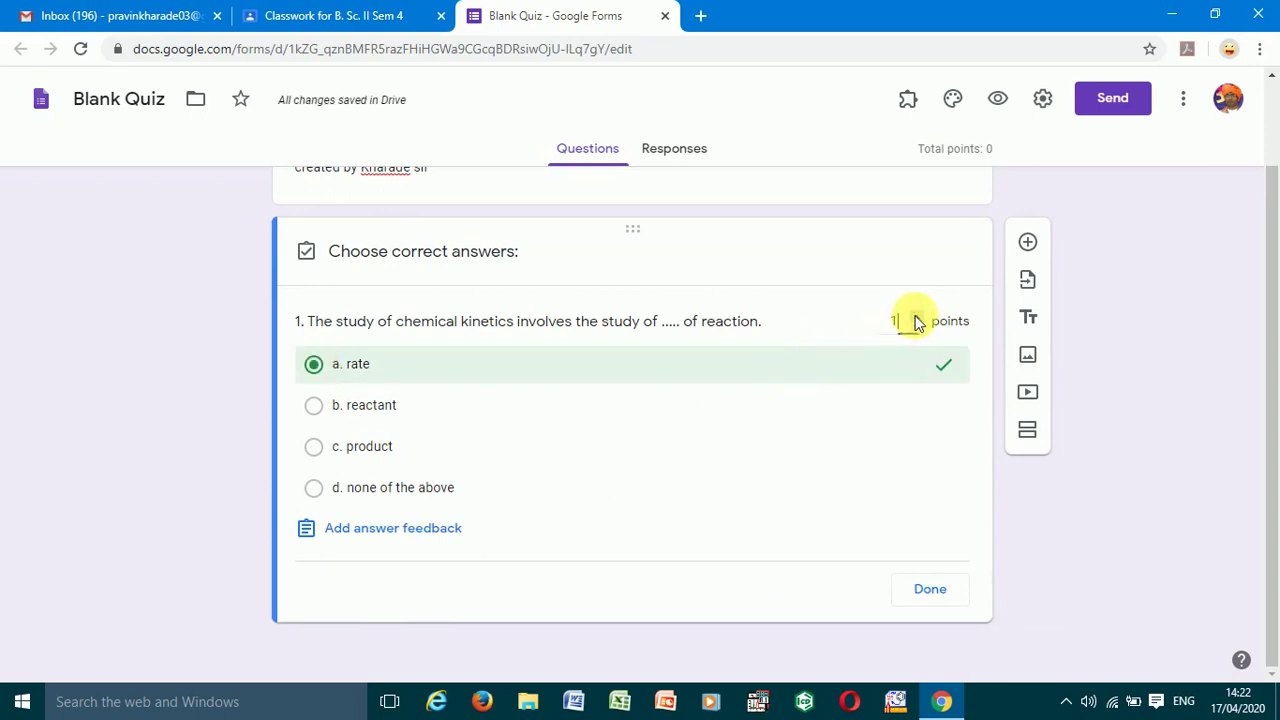
pyautogui.click(371, 532)
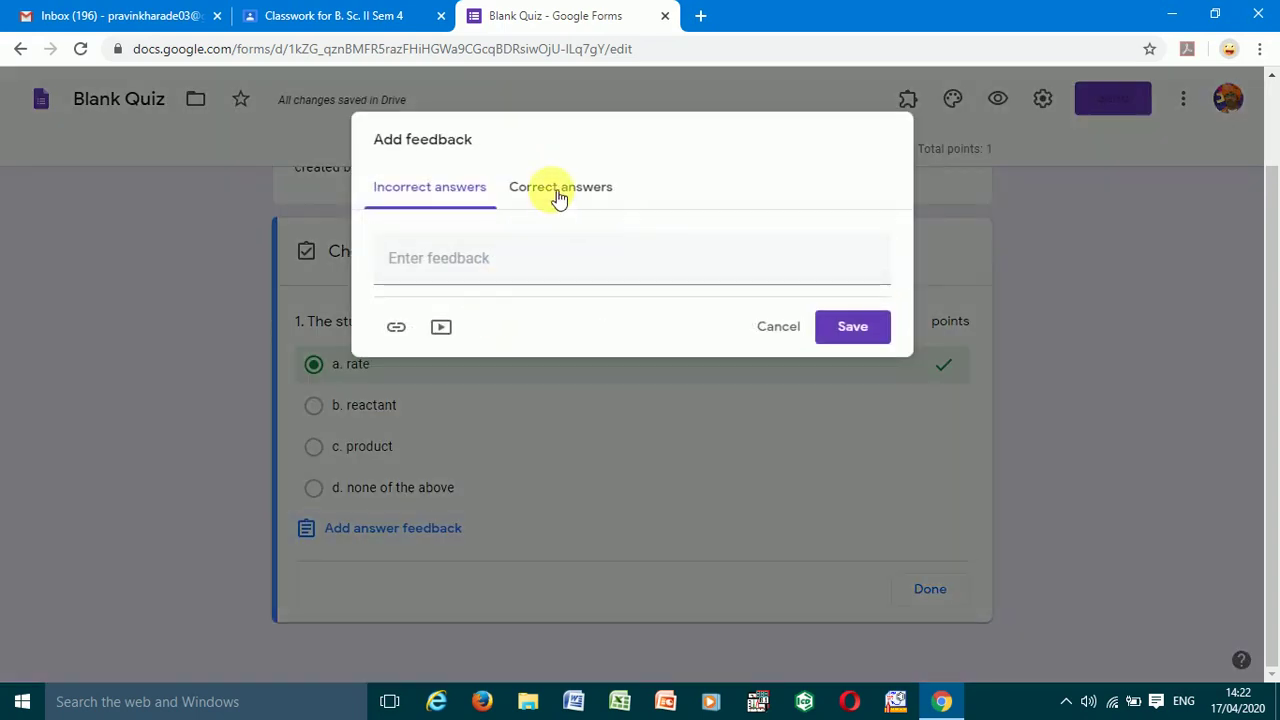
pyautogui.click(511, 270)
pyautogui.write('rate')
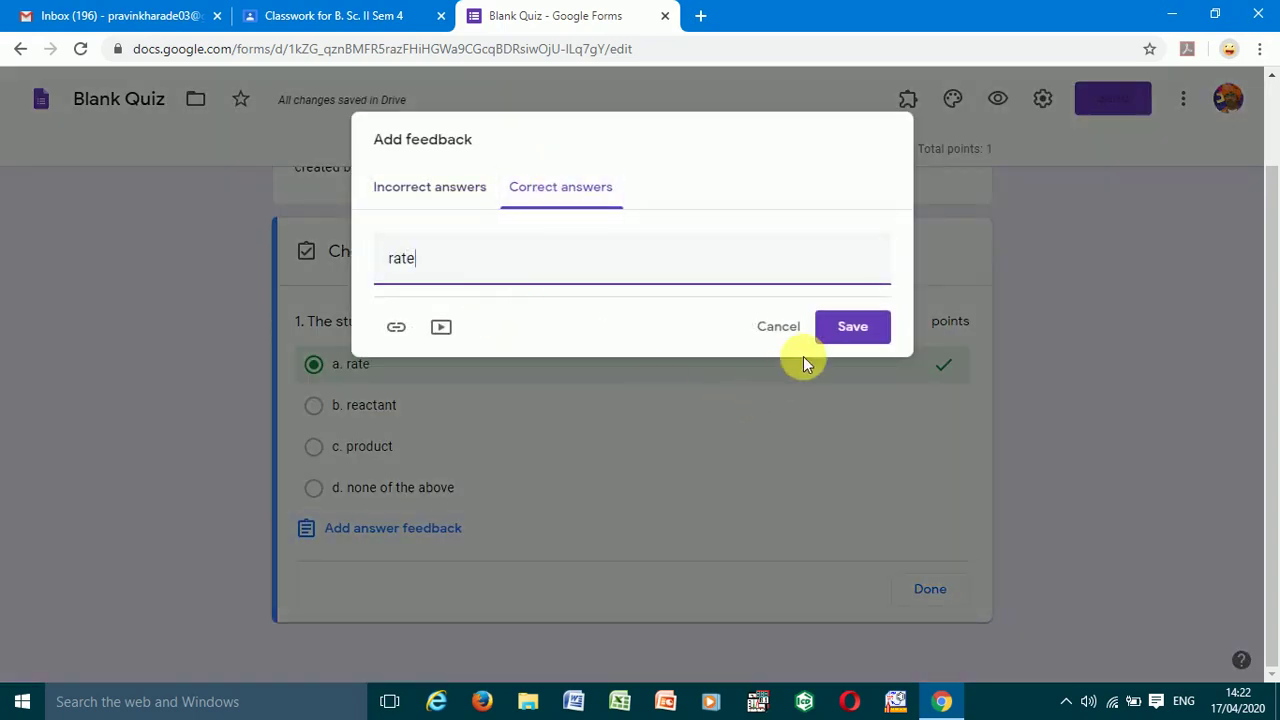
pyautogui.click(851, 328)
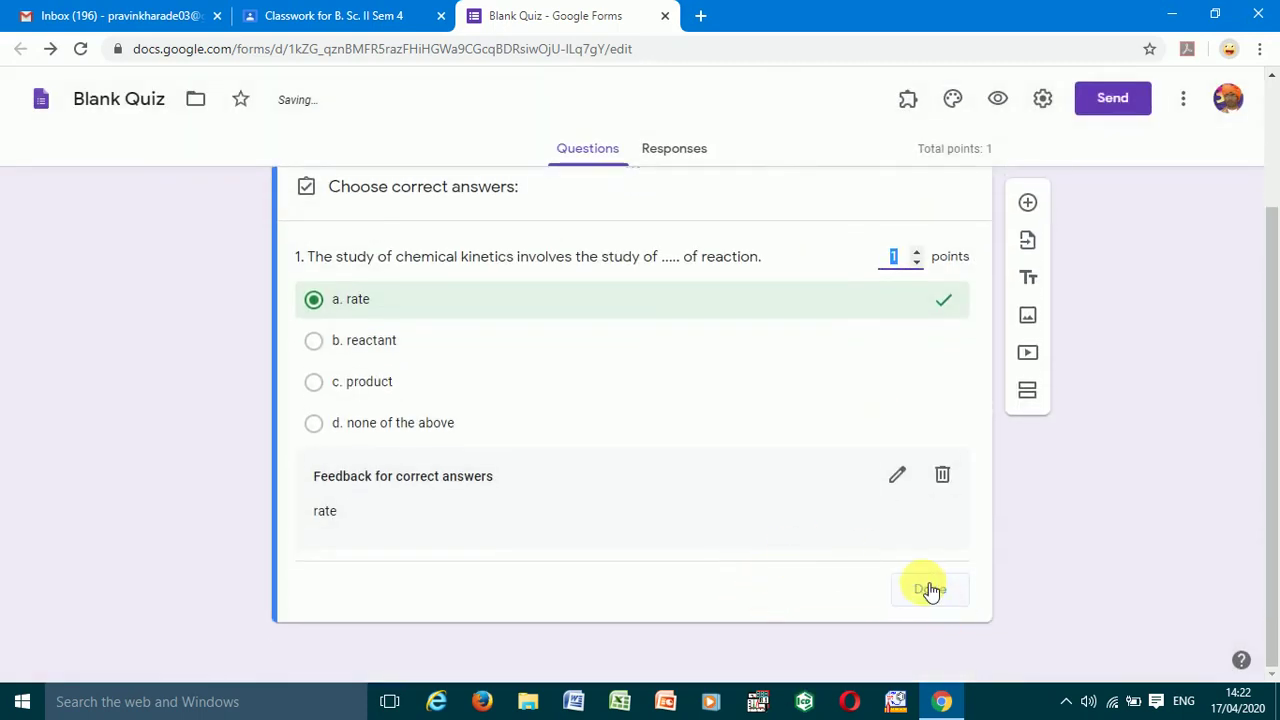
pyautogui.click(925, 588)
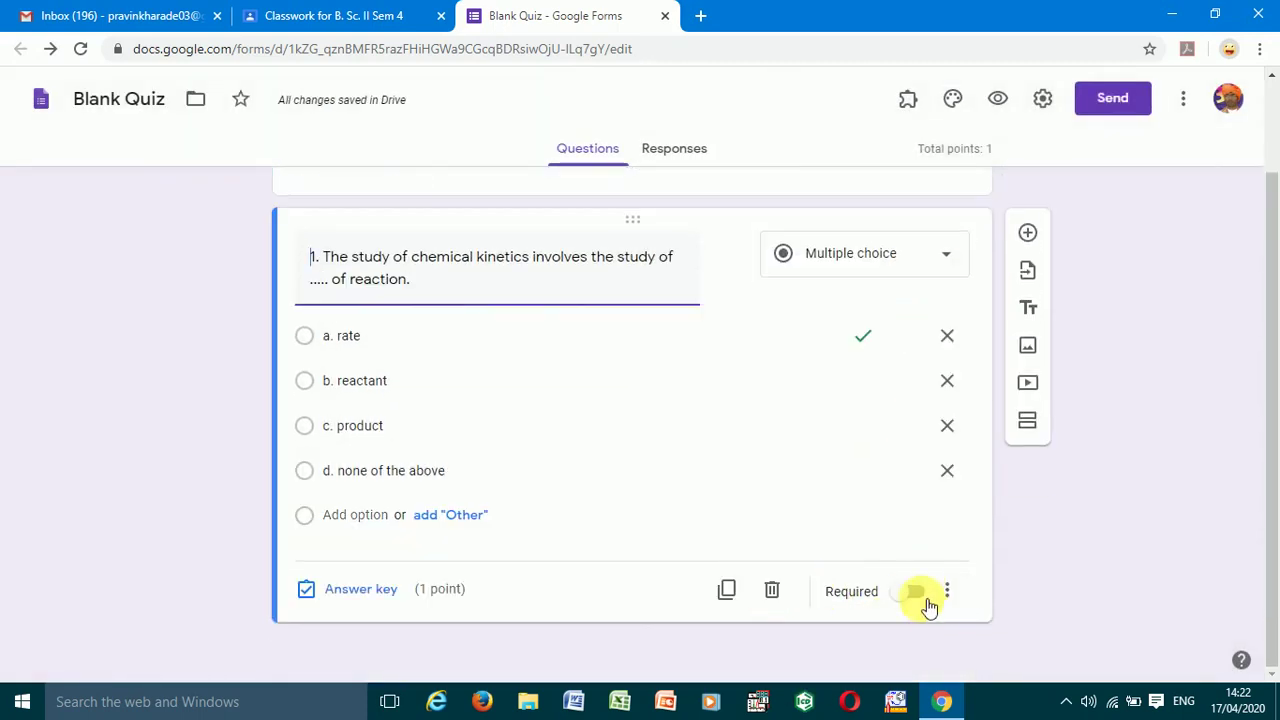
pyautogui.click(917, 594)
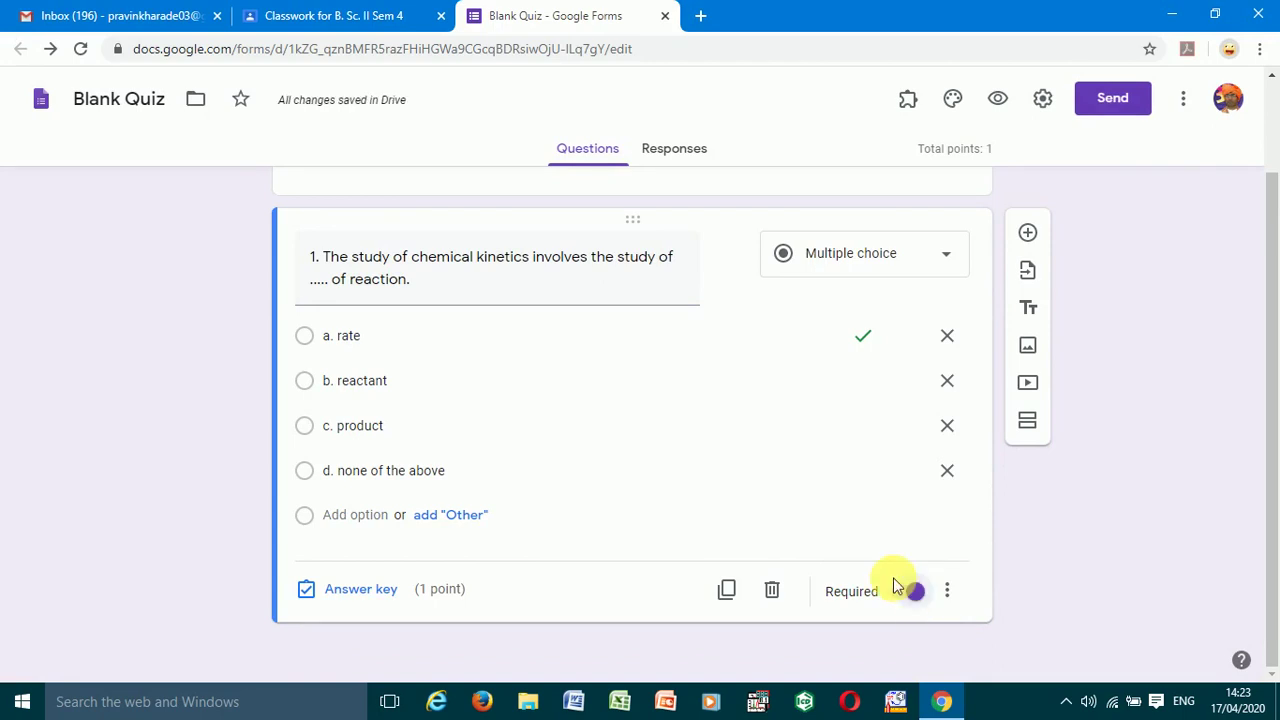
pyautogui.click(1042, 98)
# - Turn on Collect email addresses in the form's General settings, check the Quizzes settings, and save
pyautogui.click(387, 242)
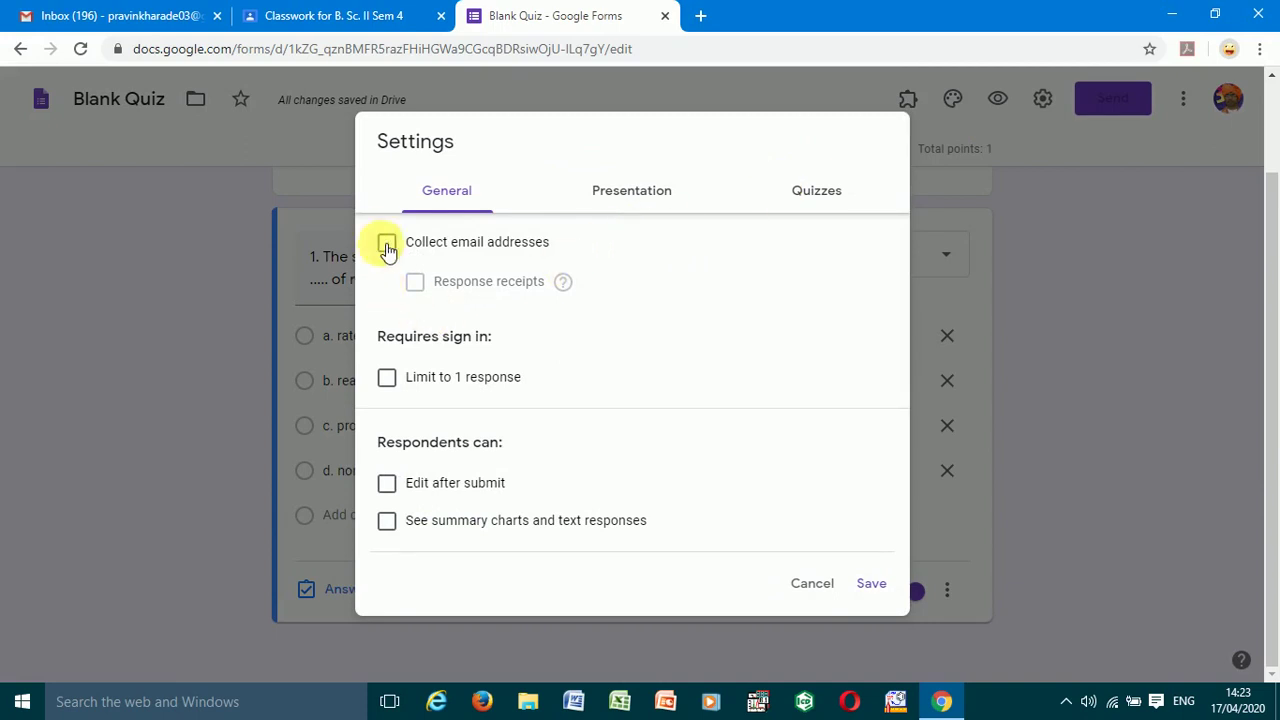
pyautogui.click(814, 192)
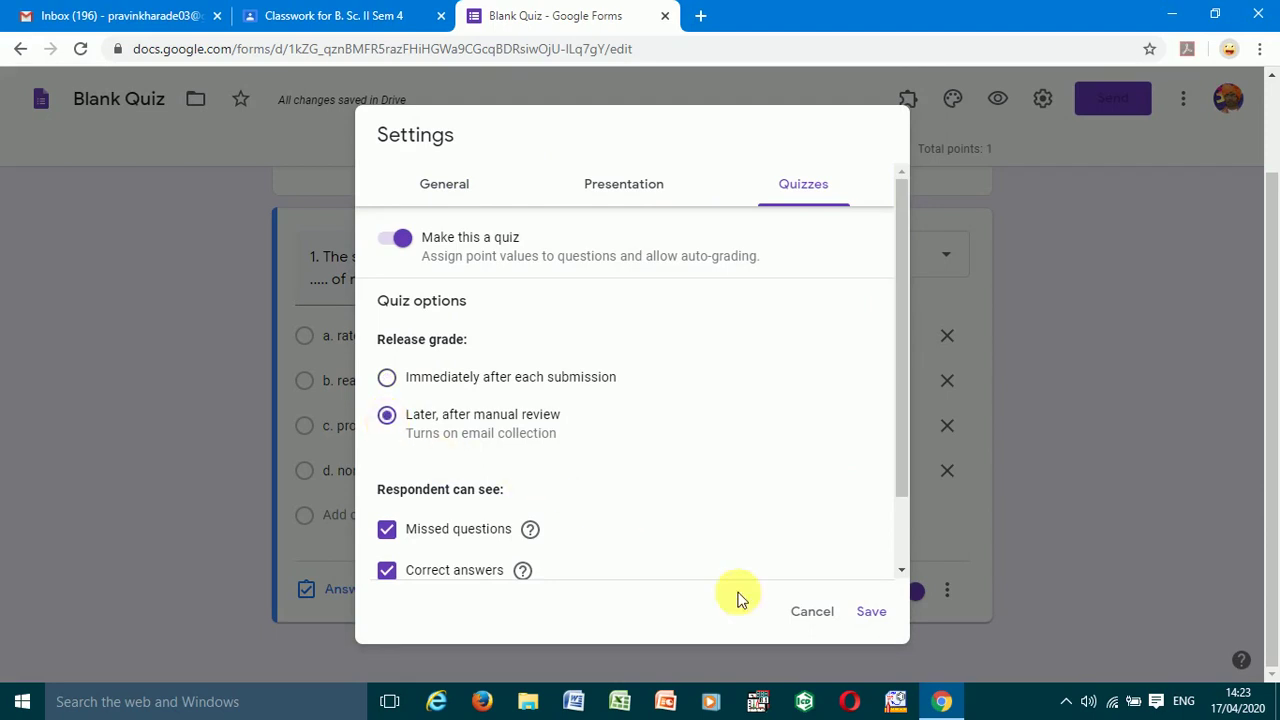
pyautogui.click(868, 612)
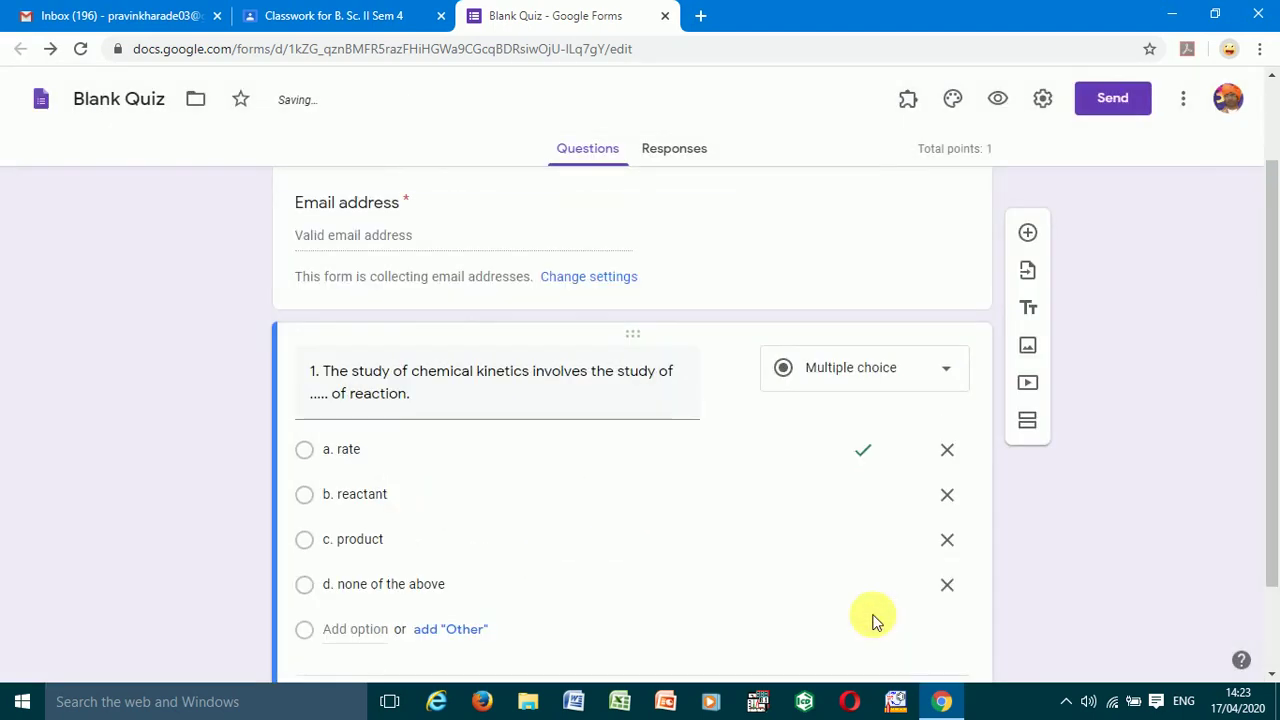
# - Copy a shortened link to the quiz form, then close the form's tab
pyautogui.click(1110, 99)
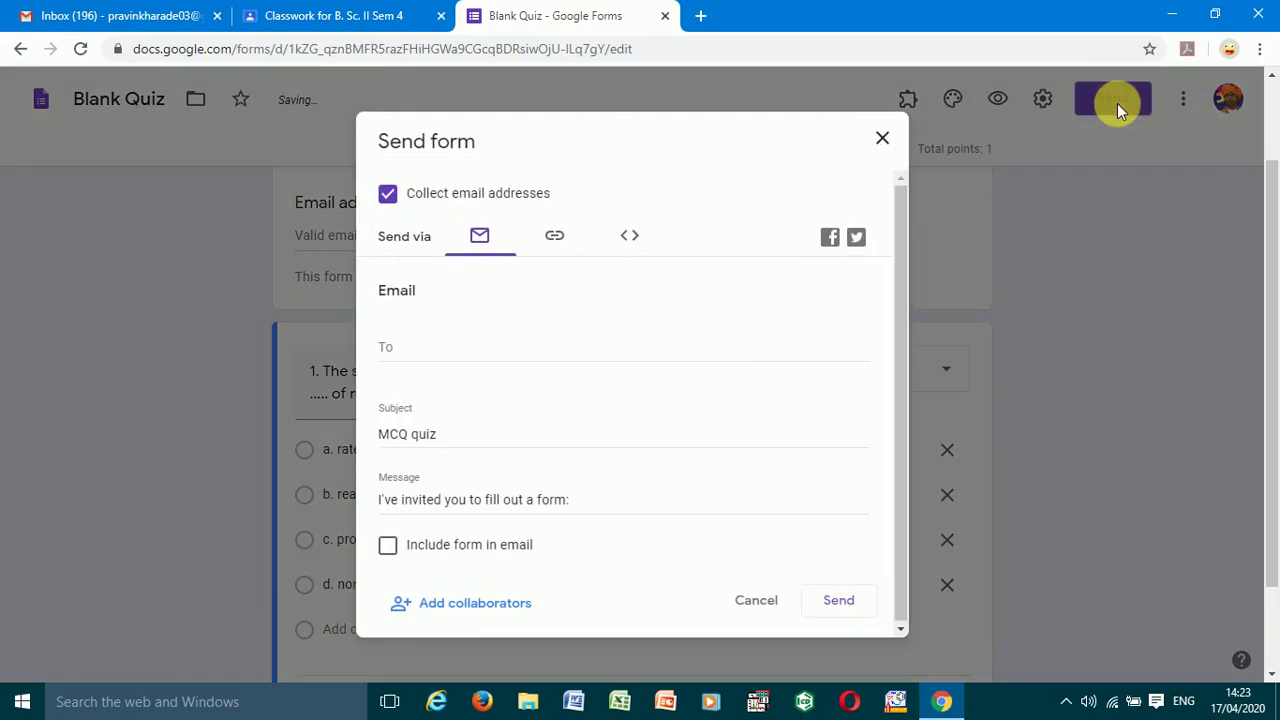
pyautogui.click(557, 240)
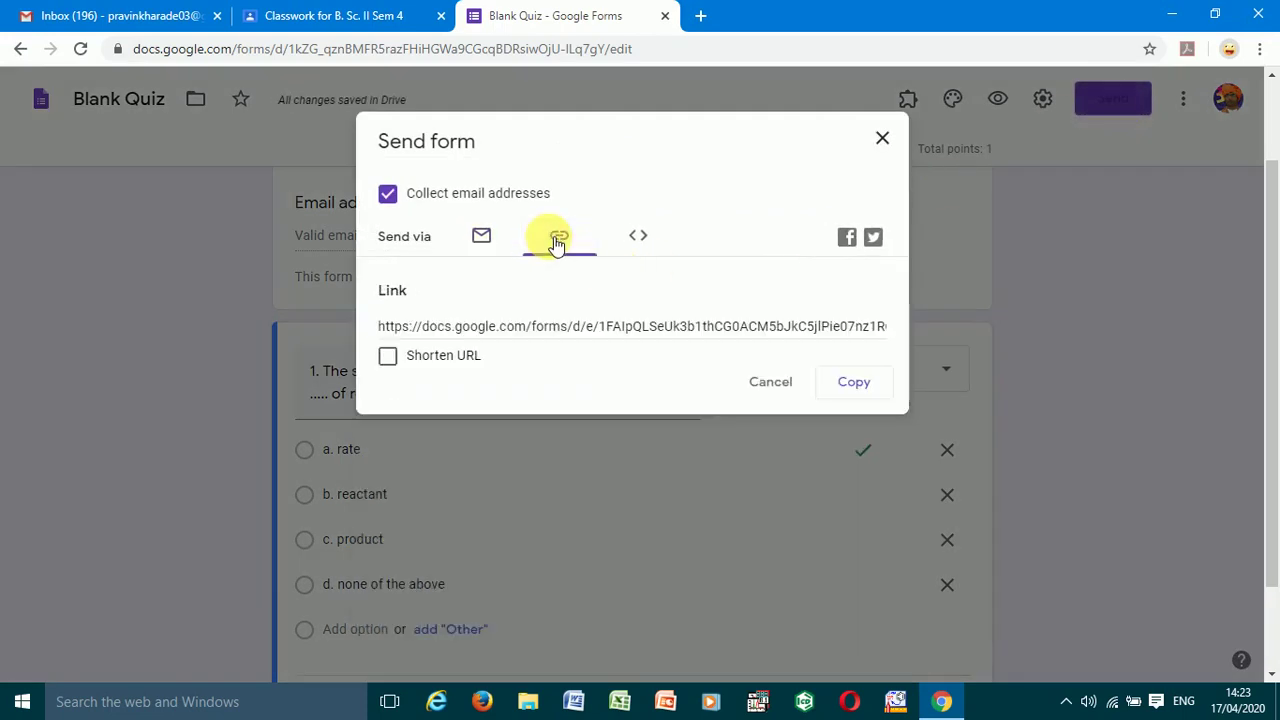
pyautogui.click(388, 356)
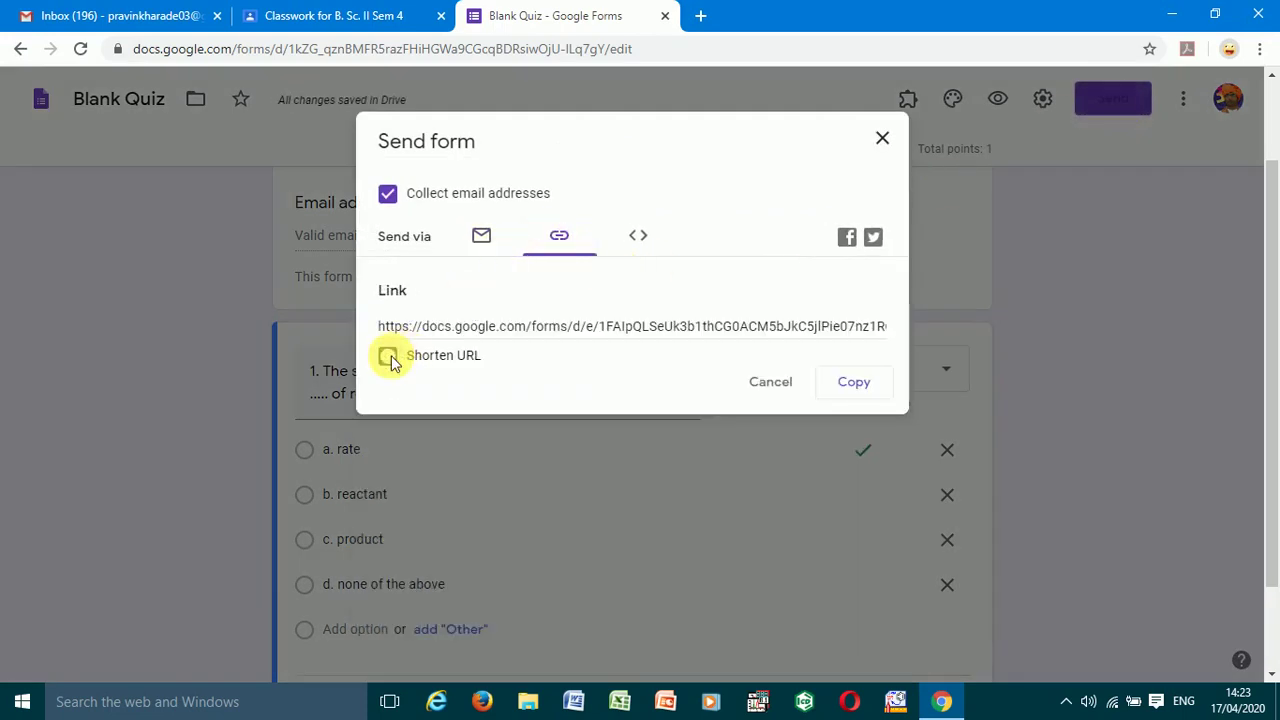
pyautogui.click(860, 390)
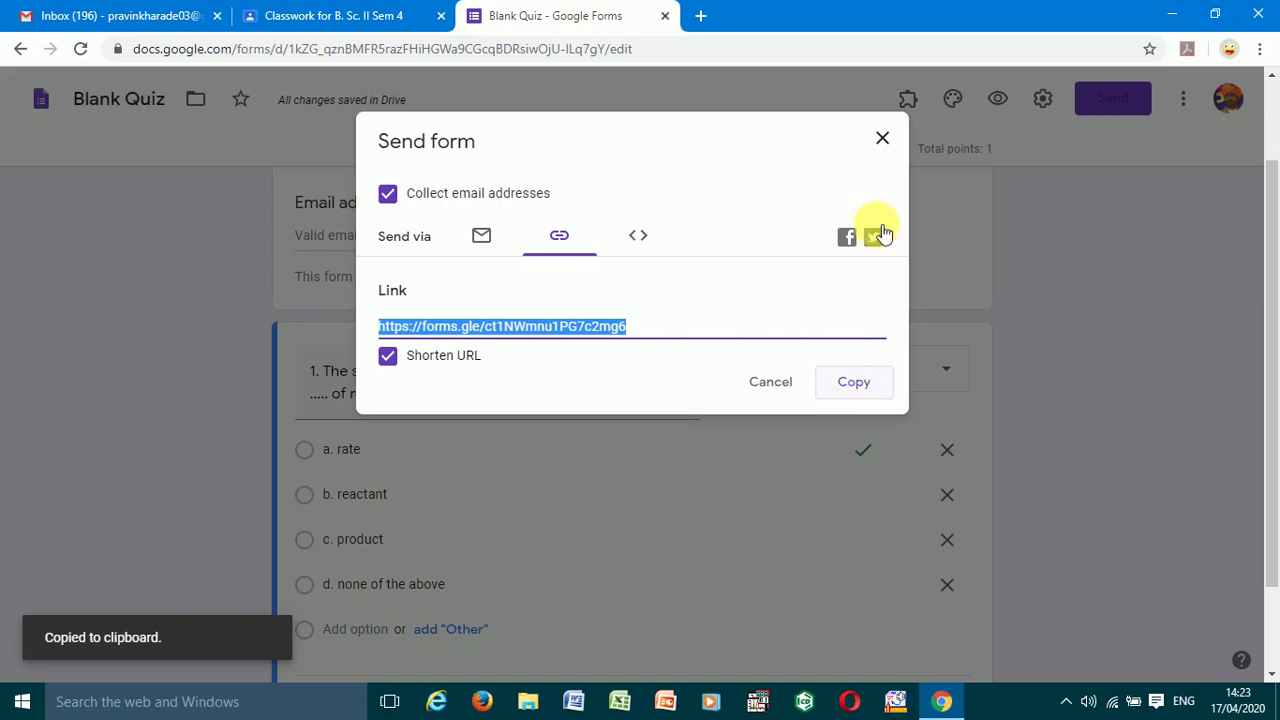
pyautogui.click(667, 17)
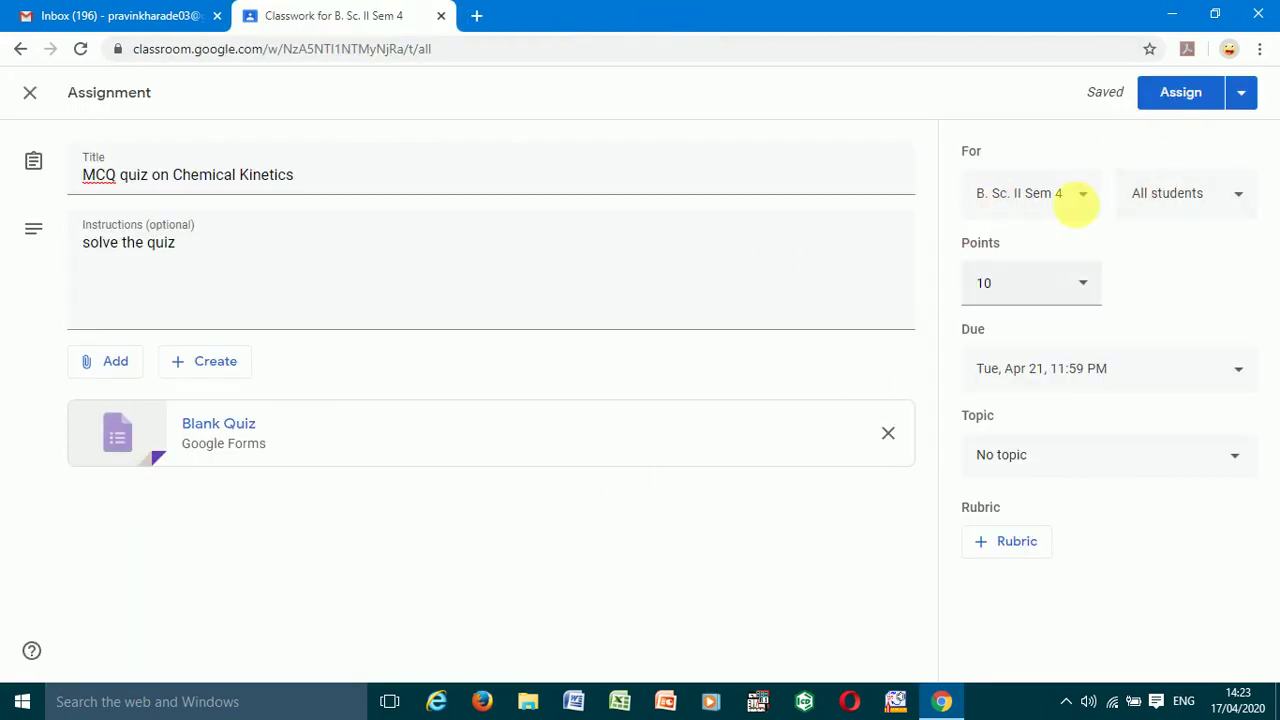
# - Post the Chemical Kinetics quiz assignment, then open its 'MCQ quiz' Google Forms attachment from Classwork
pyautogui.click(1165, 92)
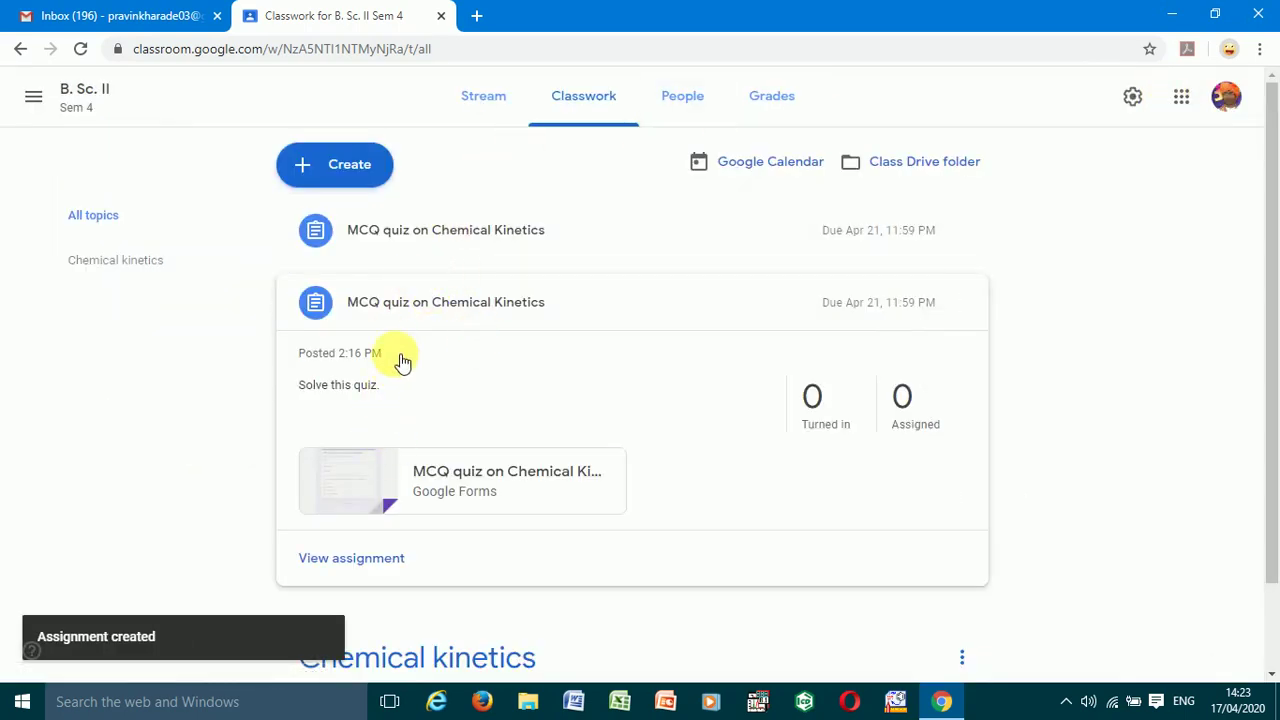
pyautogui.click(411, 237)
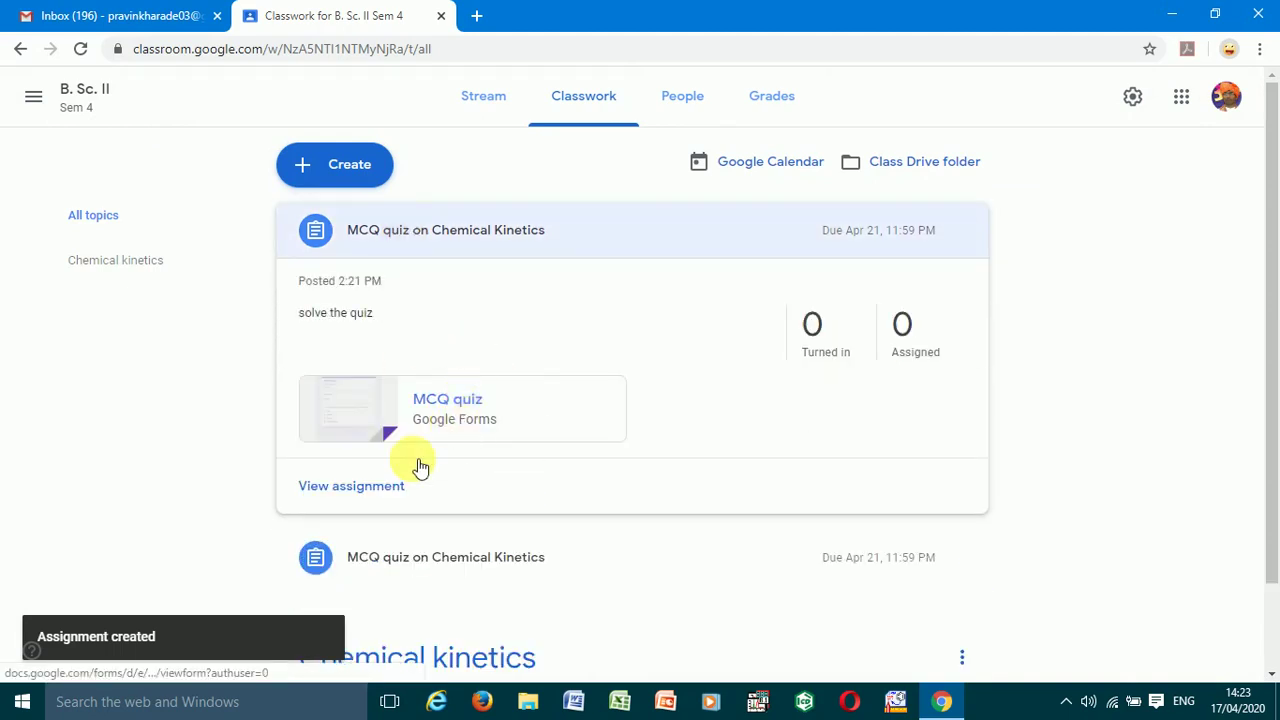
pyautogui.click(482, 407)
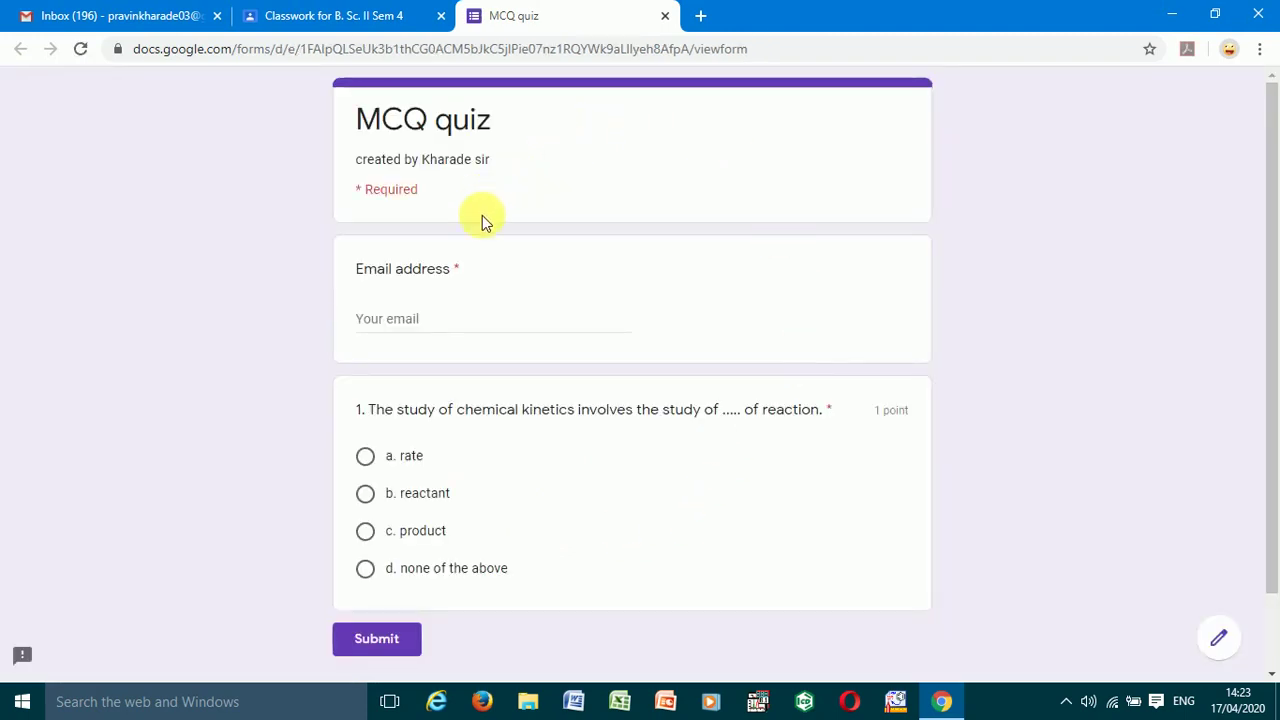
# - Submit a test response with the autofilled email and 'a. rate' for question 1, then close the quiz tabs
pyautogui.click(410, 328)
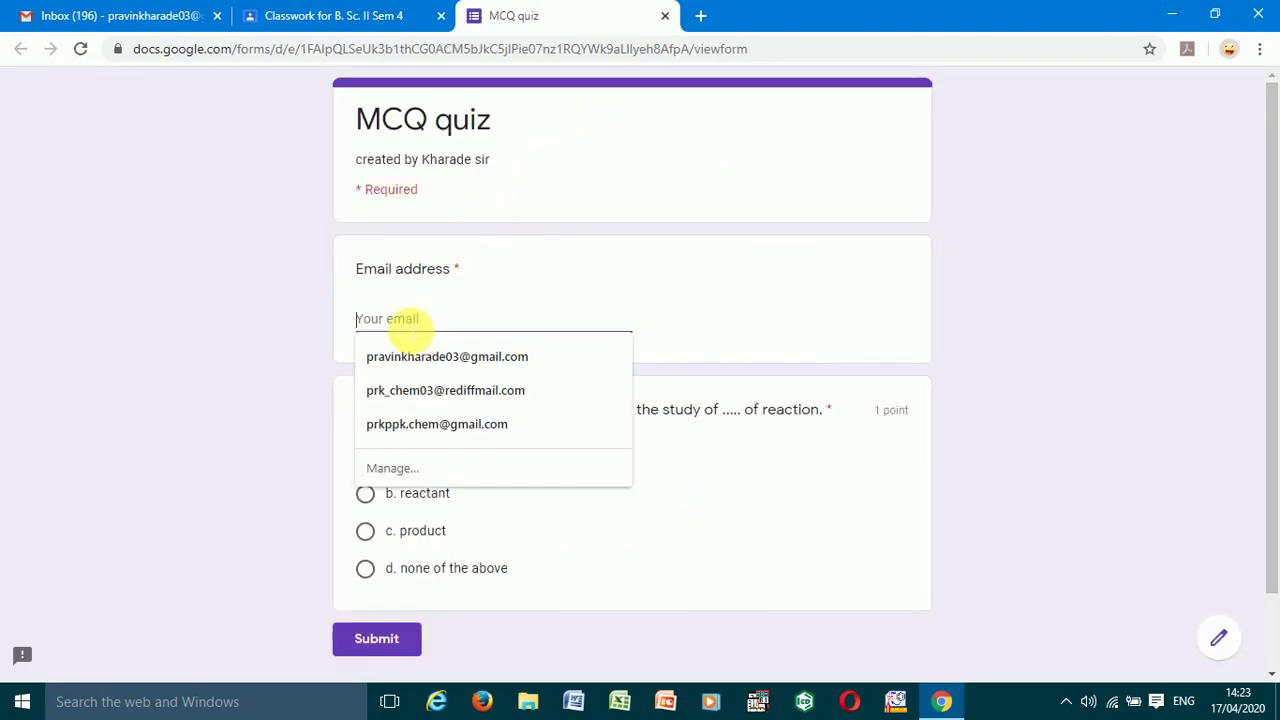
pyautogui.click(412, 362)
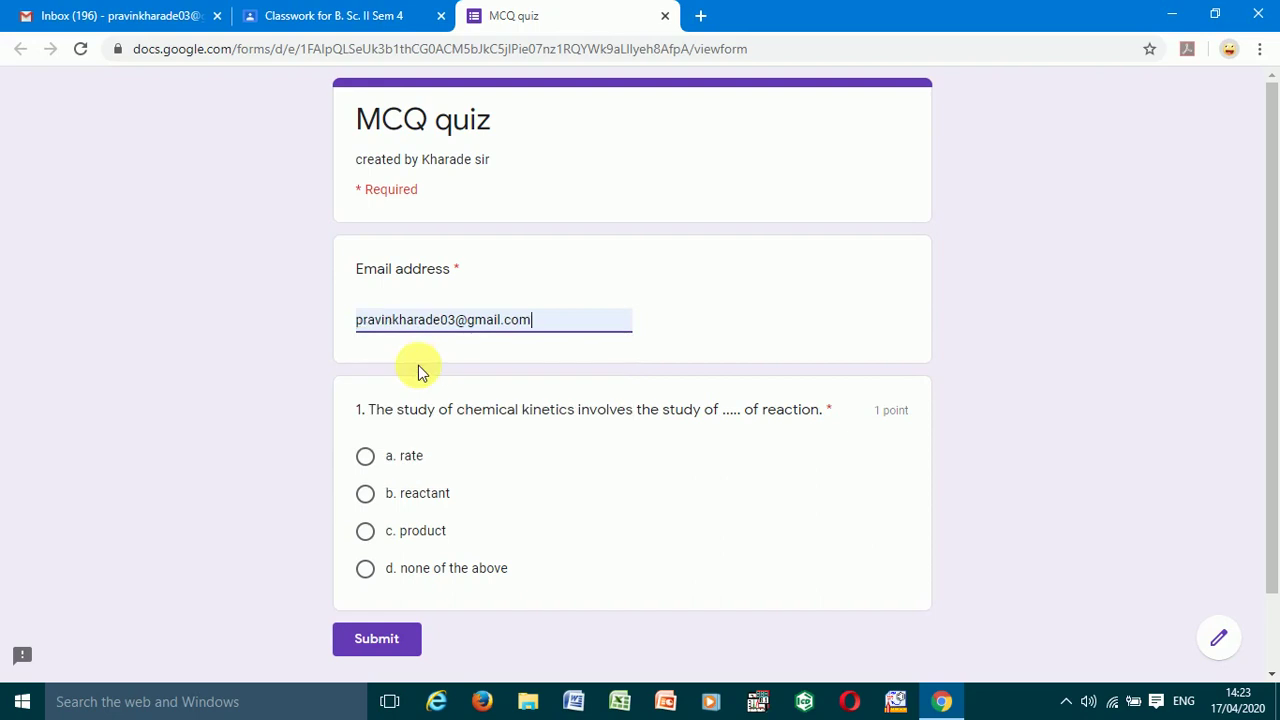
pyautogui.click(366, 459)
pyautogui.click(378, 648)
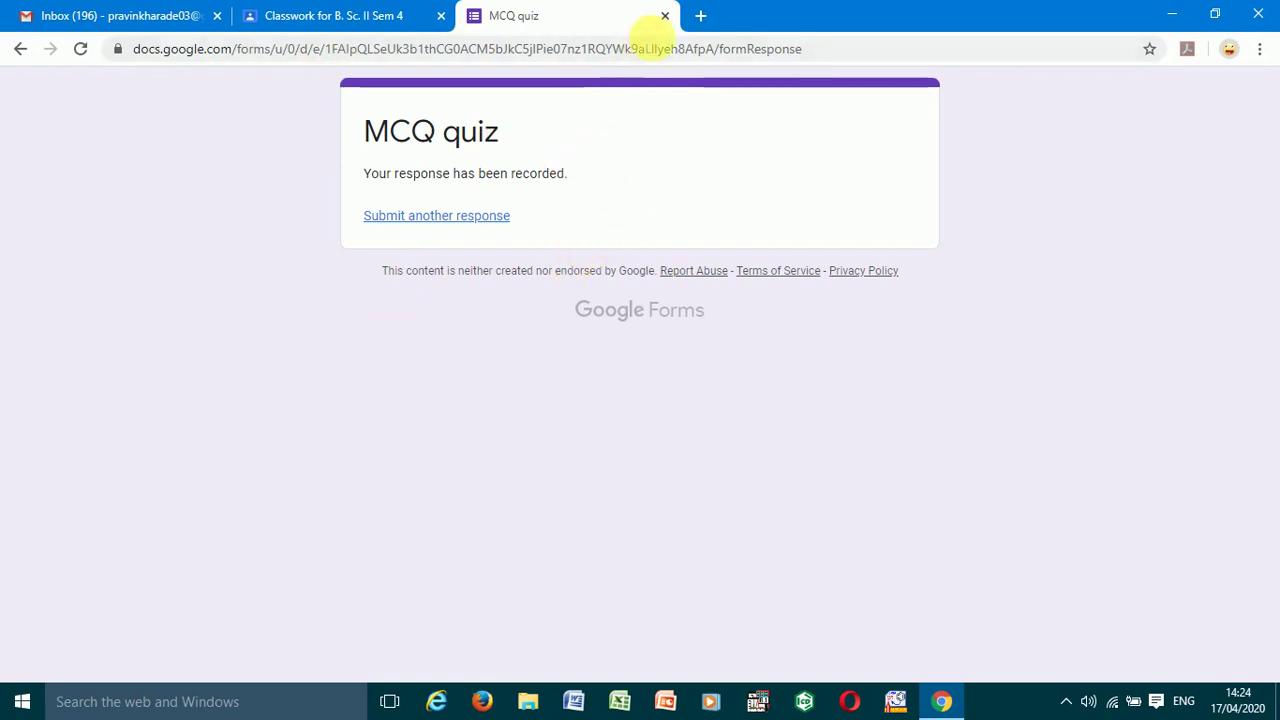
pyautogui.click(665, 16)
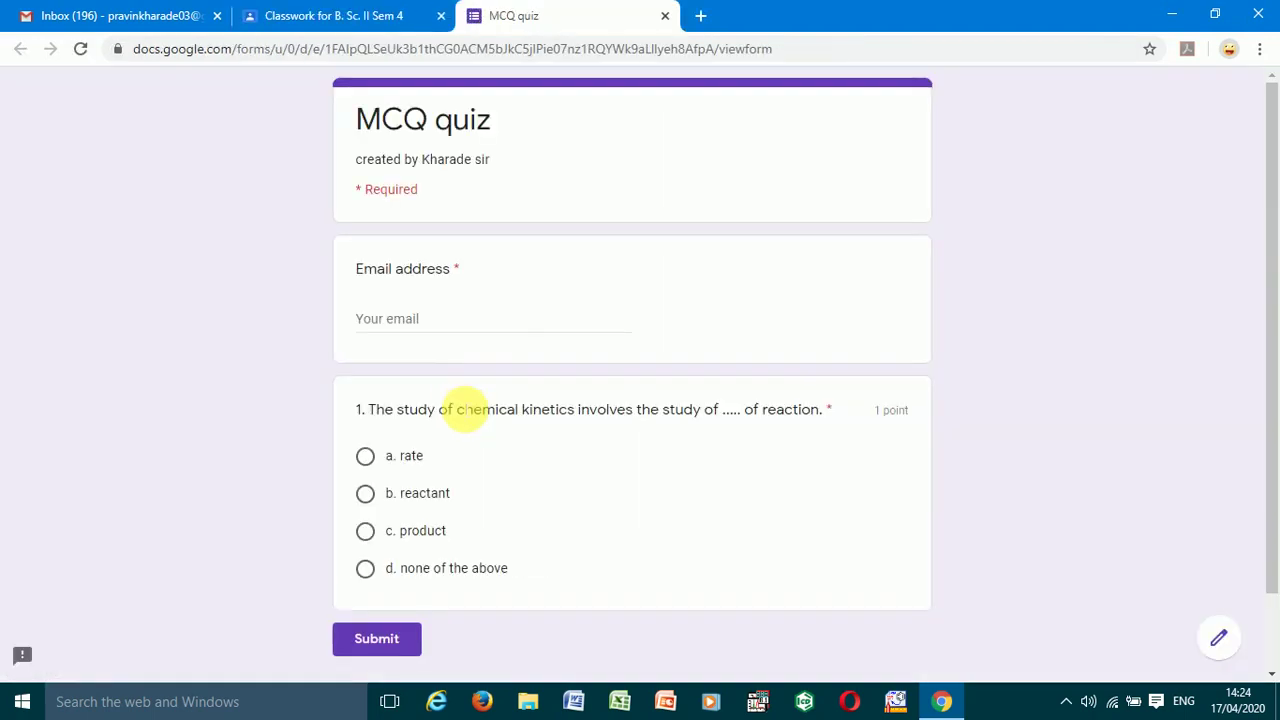
pyautogui.click(664, 17)
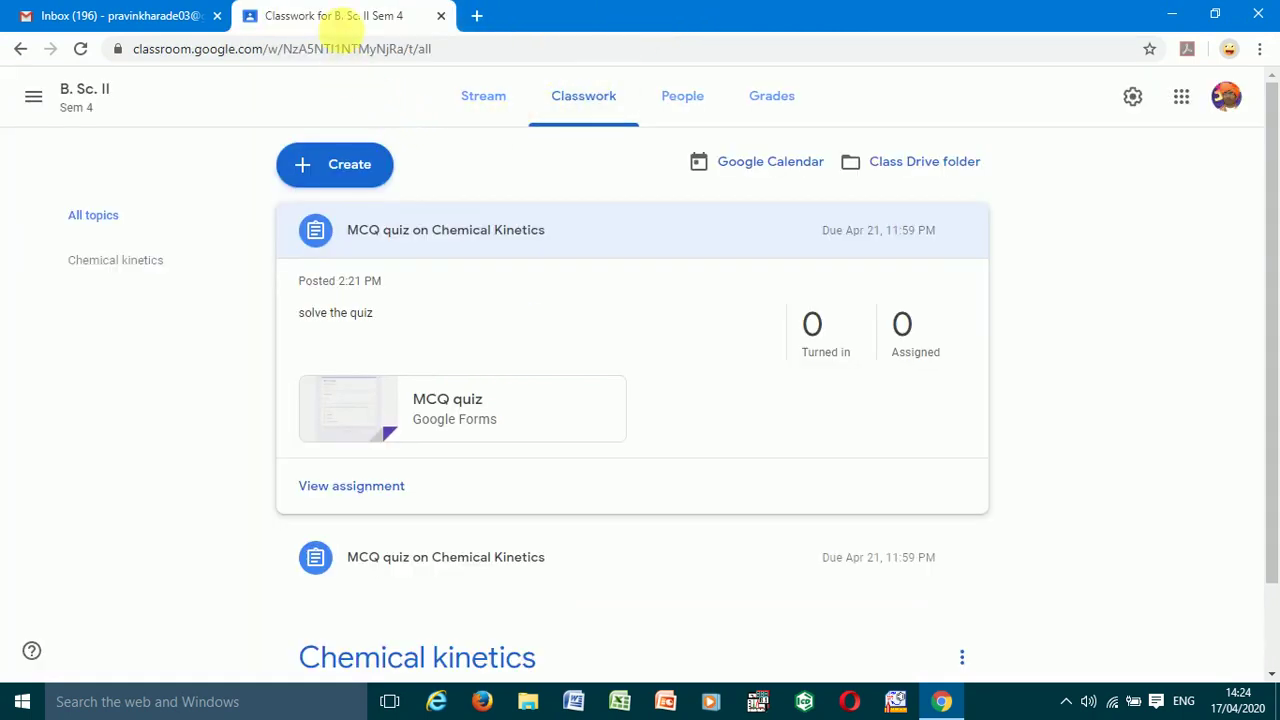
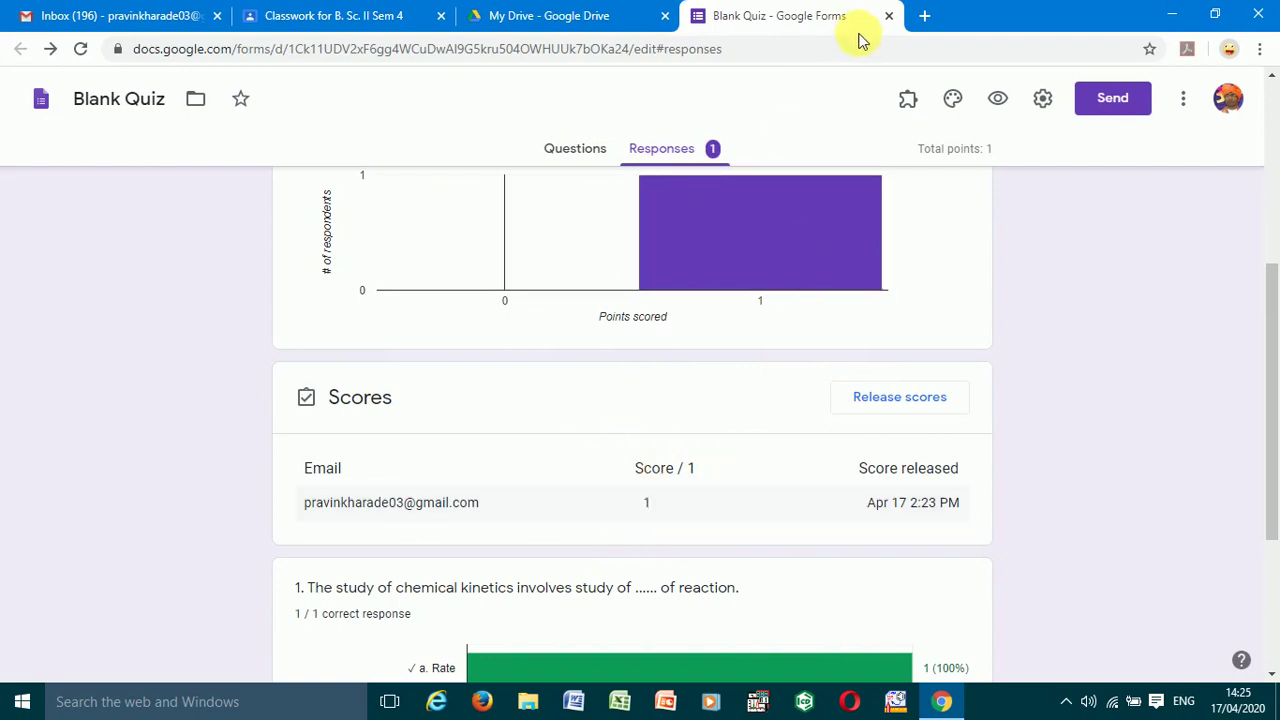
# - Close the released quiz and open the newest Blank Quiz, the MCQ quiz, with Google Forms
pyautogui.click(890, 16)
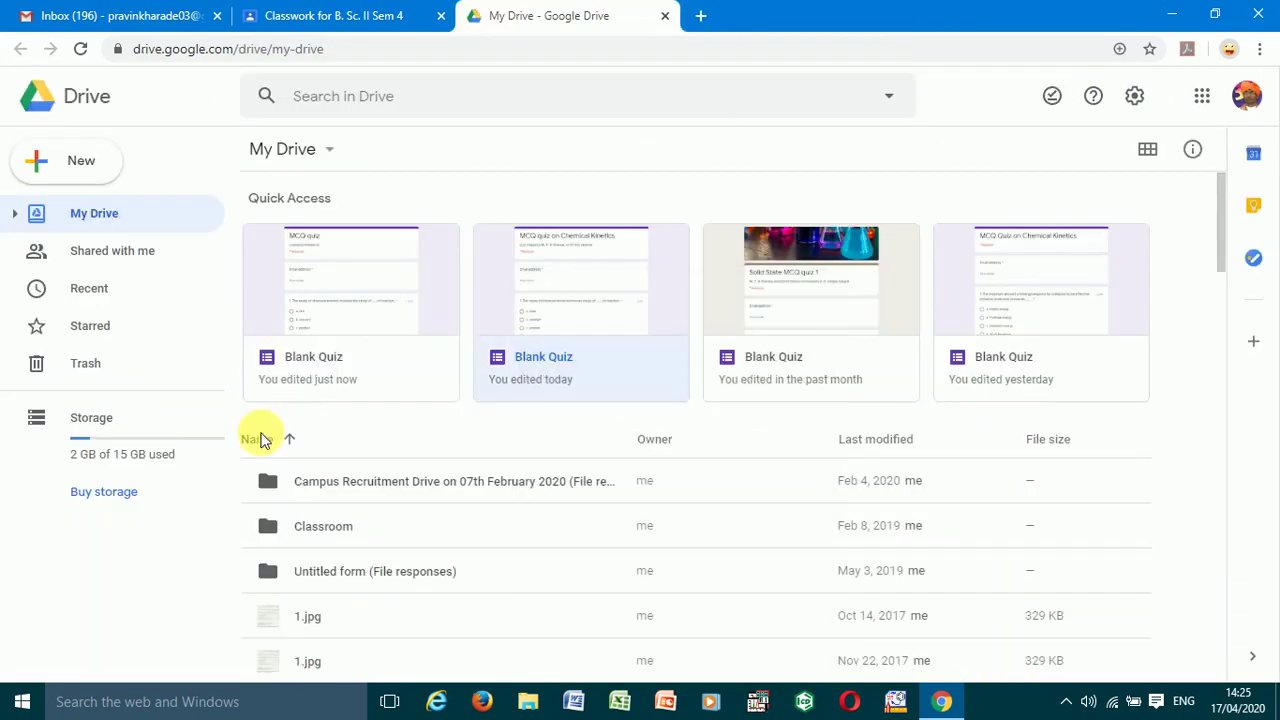
pyautogui.click(305, 281)
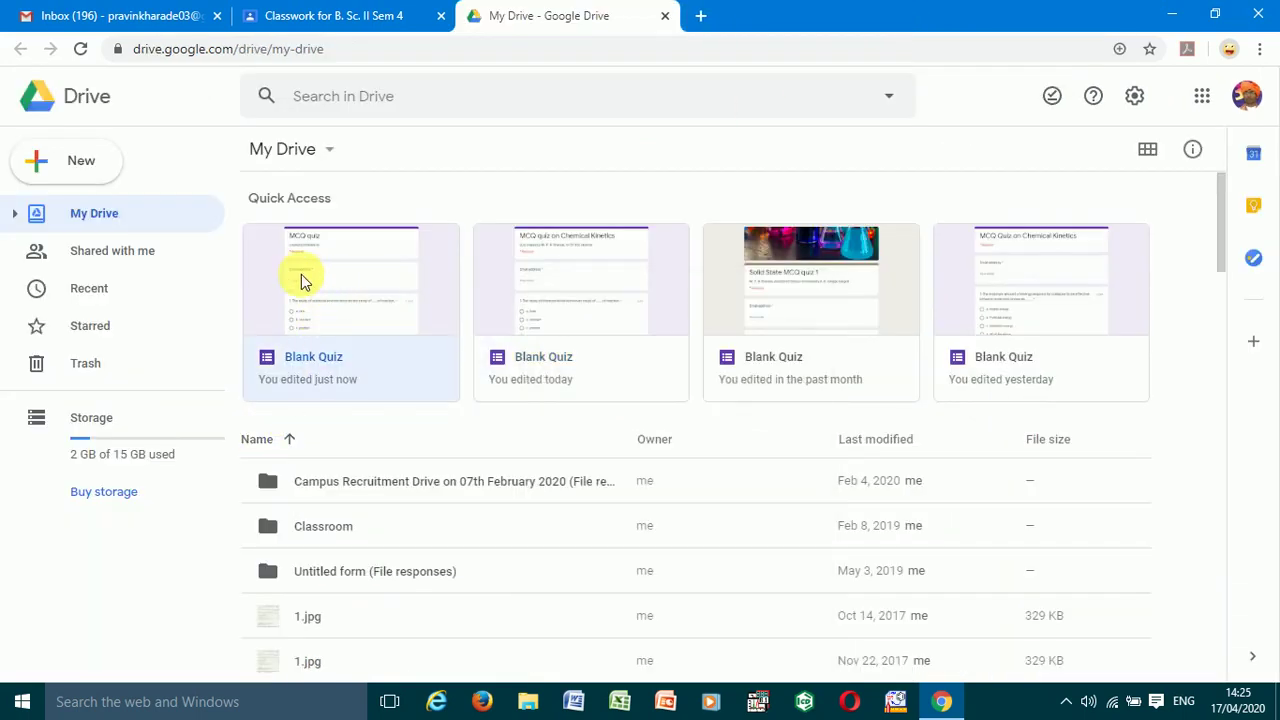
pyautogui.rightClick(305, 281)
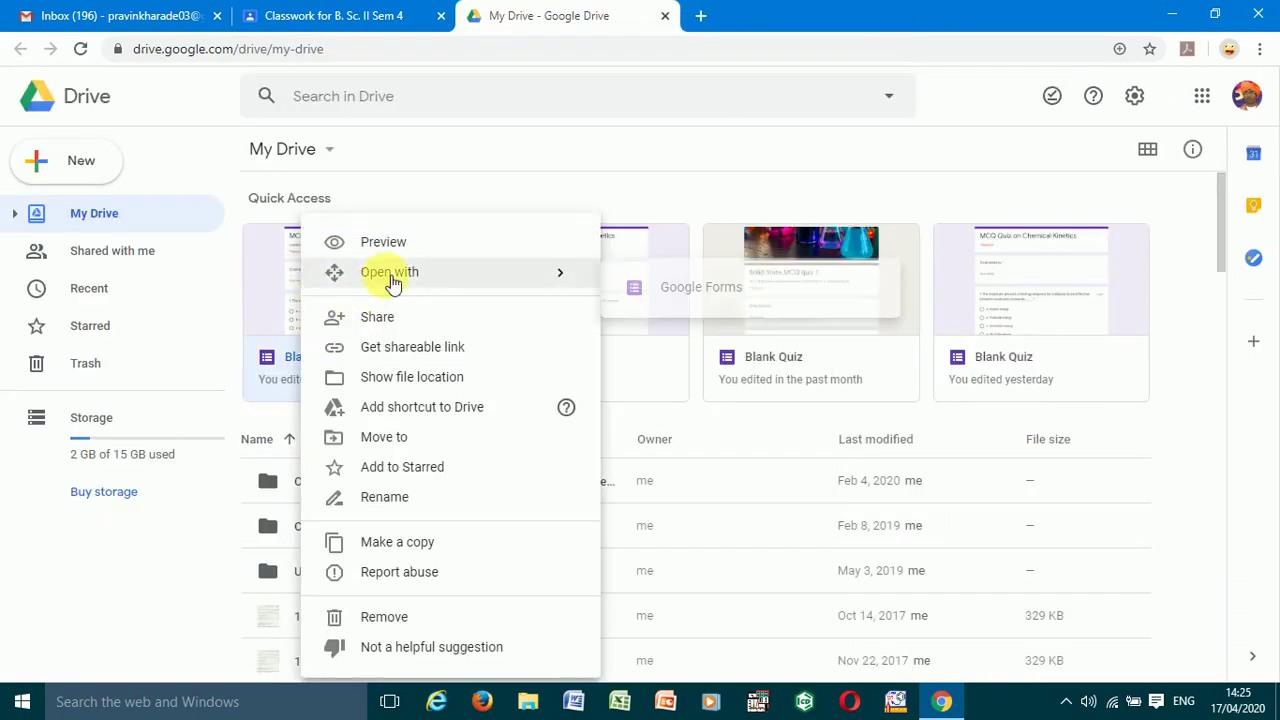
pyautogui.moveTo(512, 285)
pyautogui.click(665, 291)
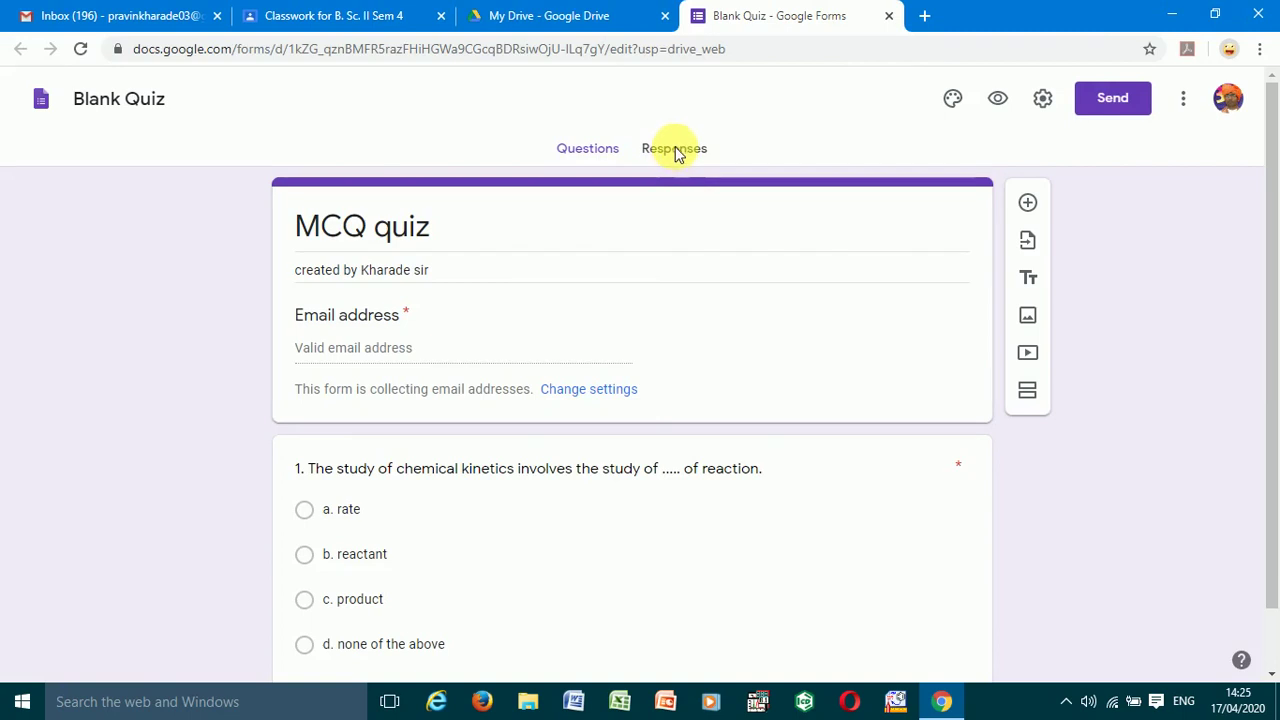
# - Review the MCQ quiz's single submitted response on the Responses page
pyautogui.click(676, 150)
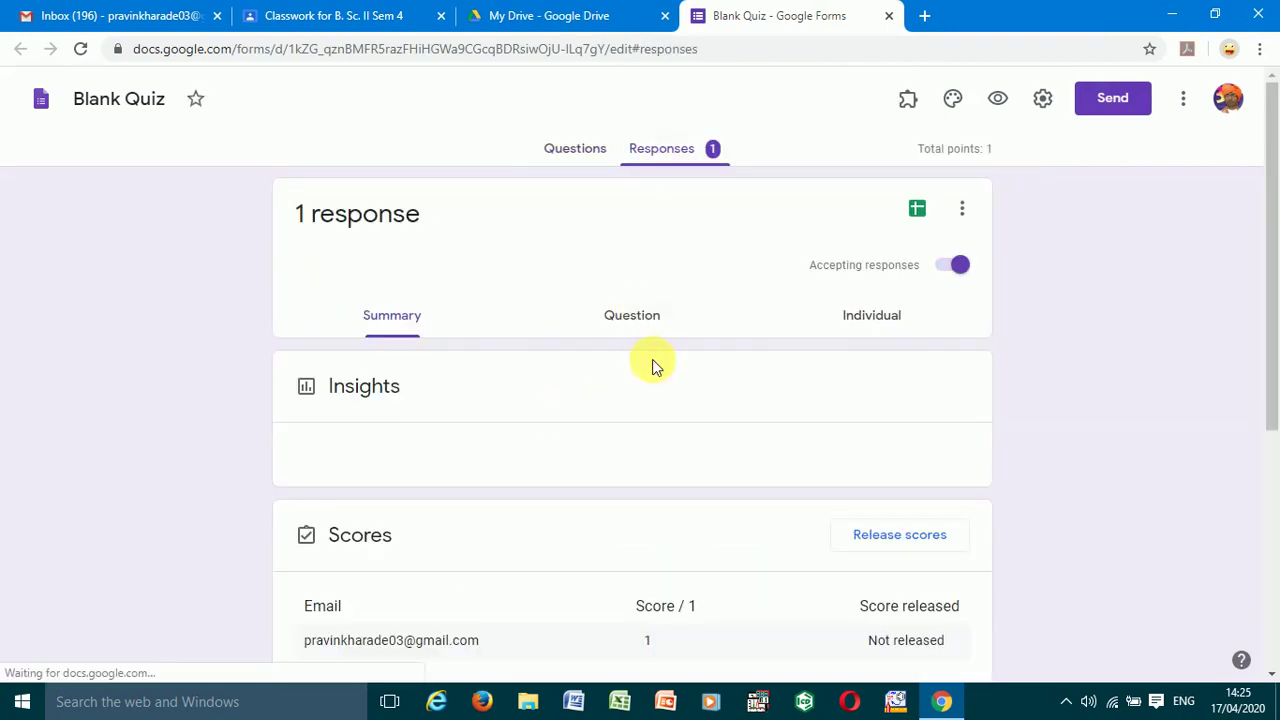
pyautogui.scroll(-3, 648, 363)
pyautogui.scroll(3, 633, 369)
pyautogui.scroll(-2, 634, 371)
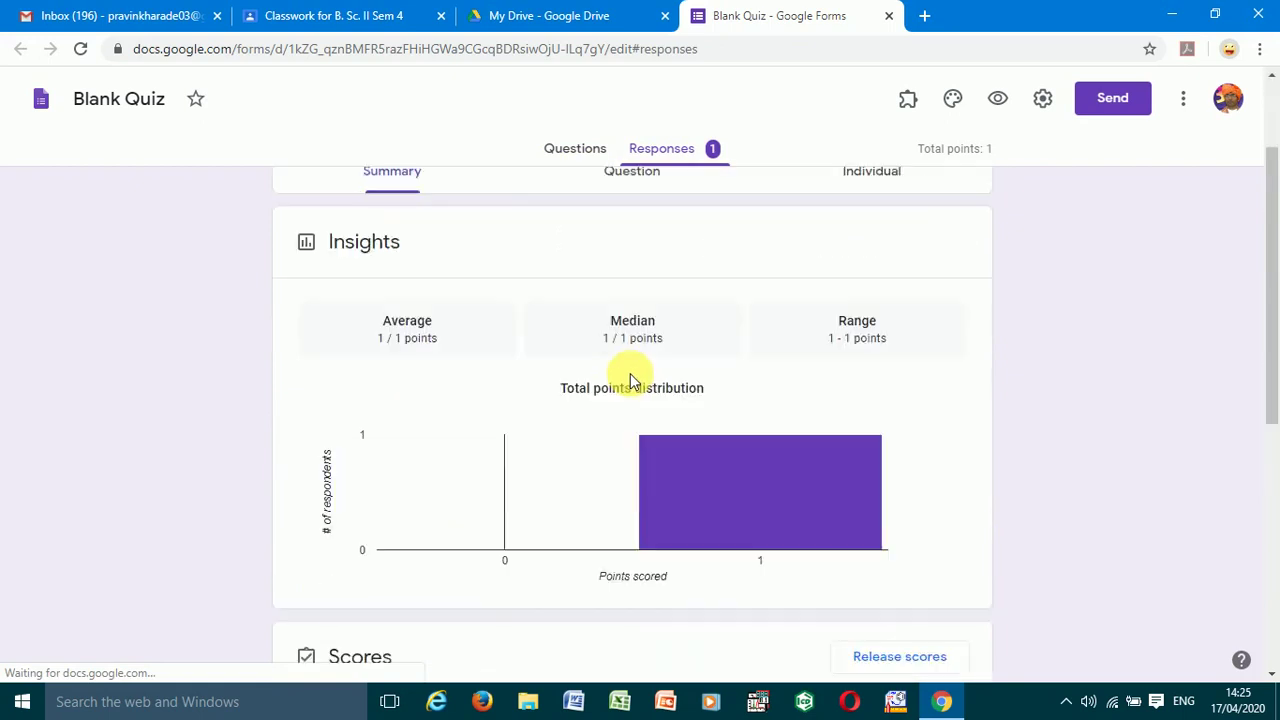
pyautogui.scroll(-2, 630, 383)
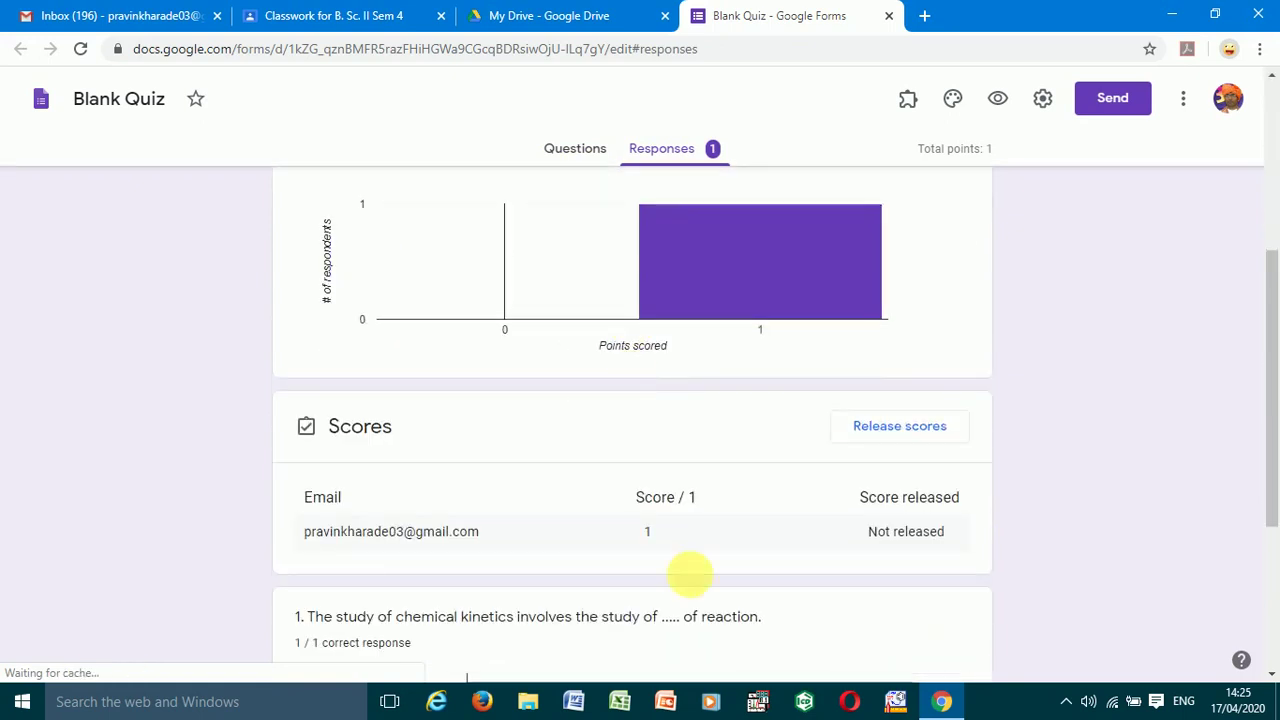
# - Release the score with an email to respondents, then return to the quiz questions
pyautogui.click(900, 437)
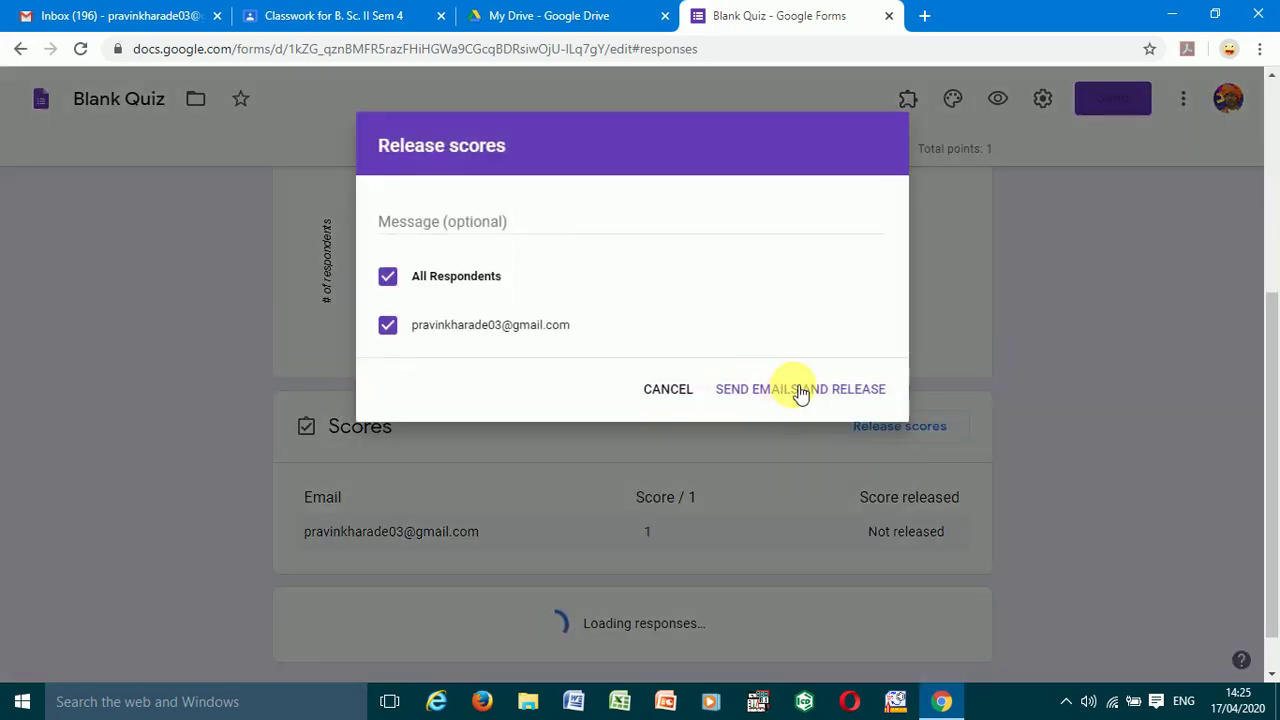
pyautogui.click(797, 390)
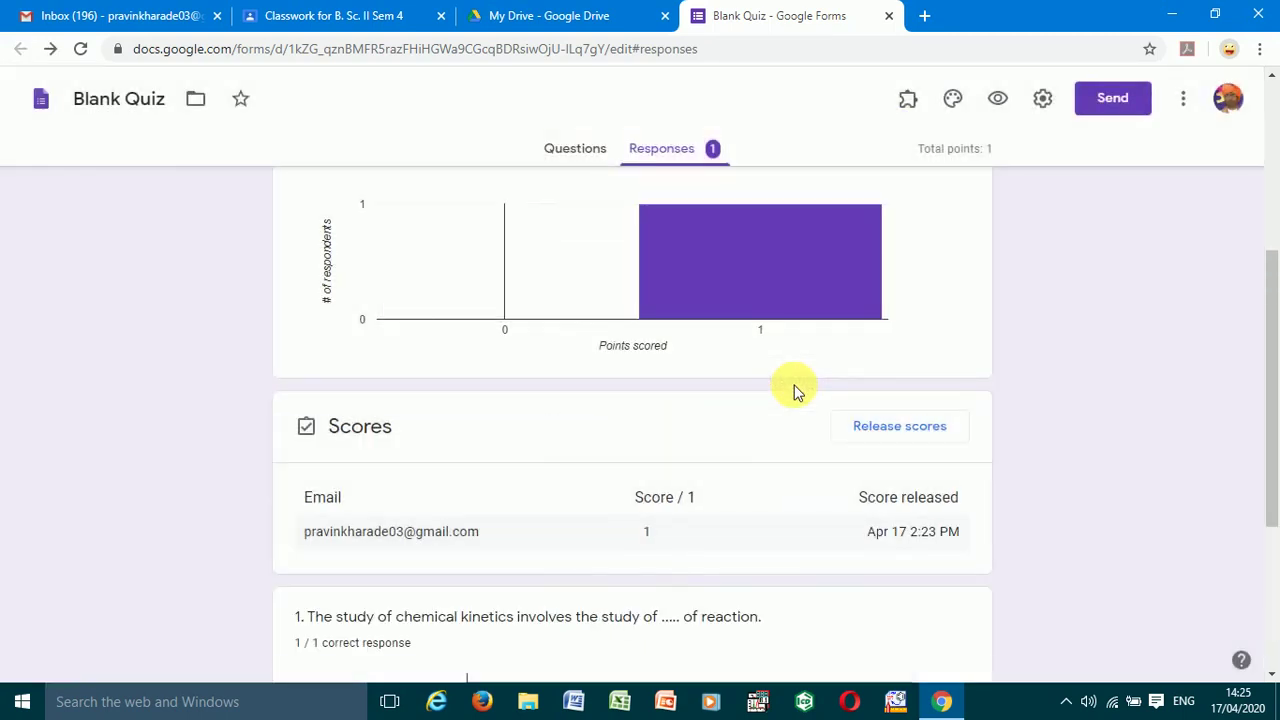
pyautogui.scroll(-3, 795, 390)
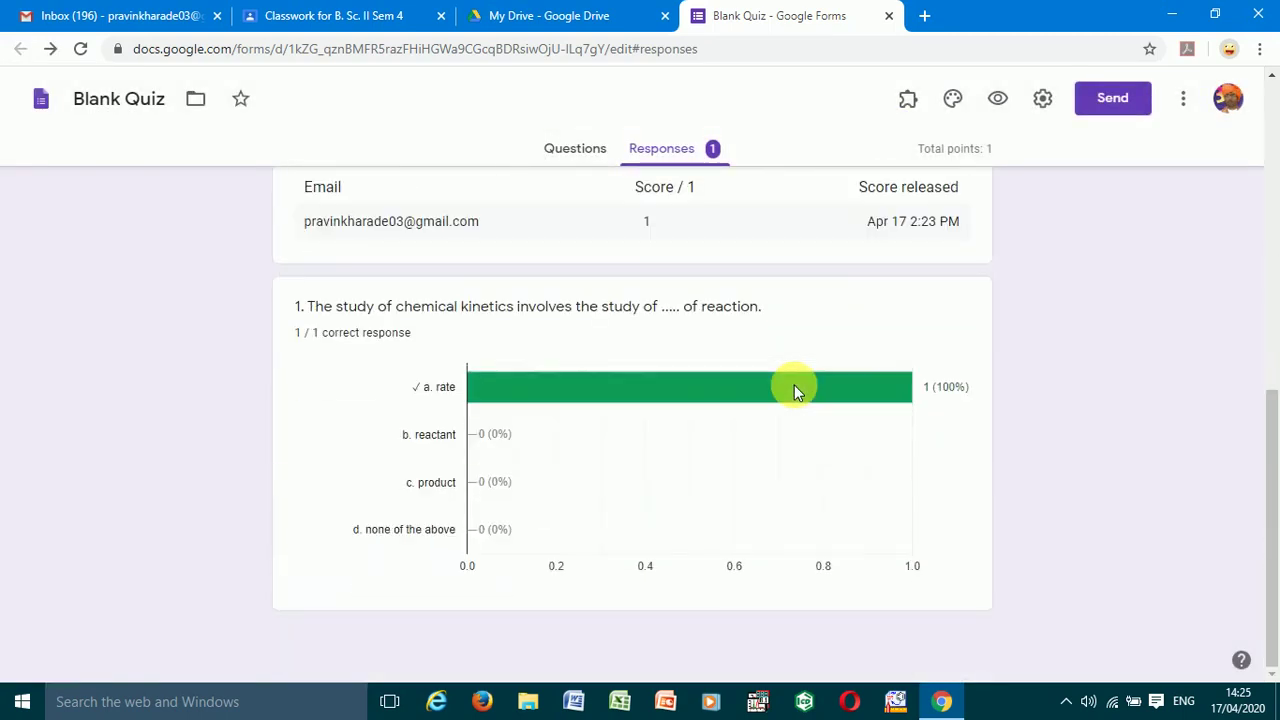
pyautogui.scroll(4, 795, 390)
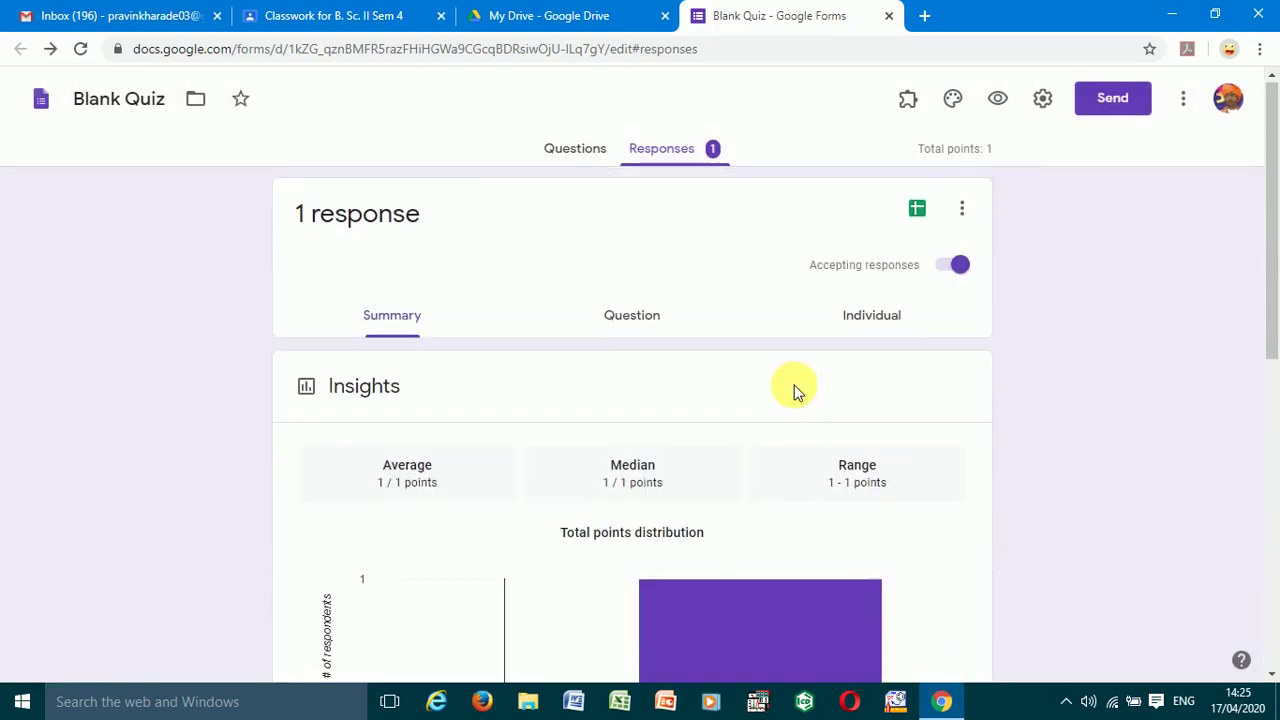
pyautogui.click(591, 150)
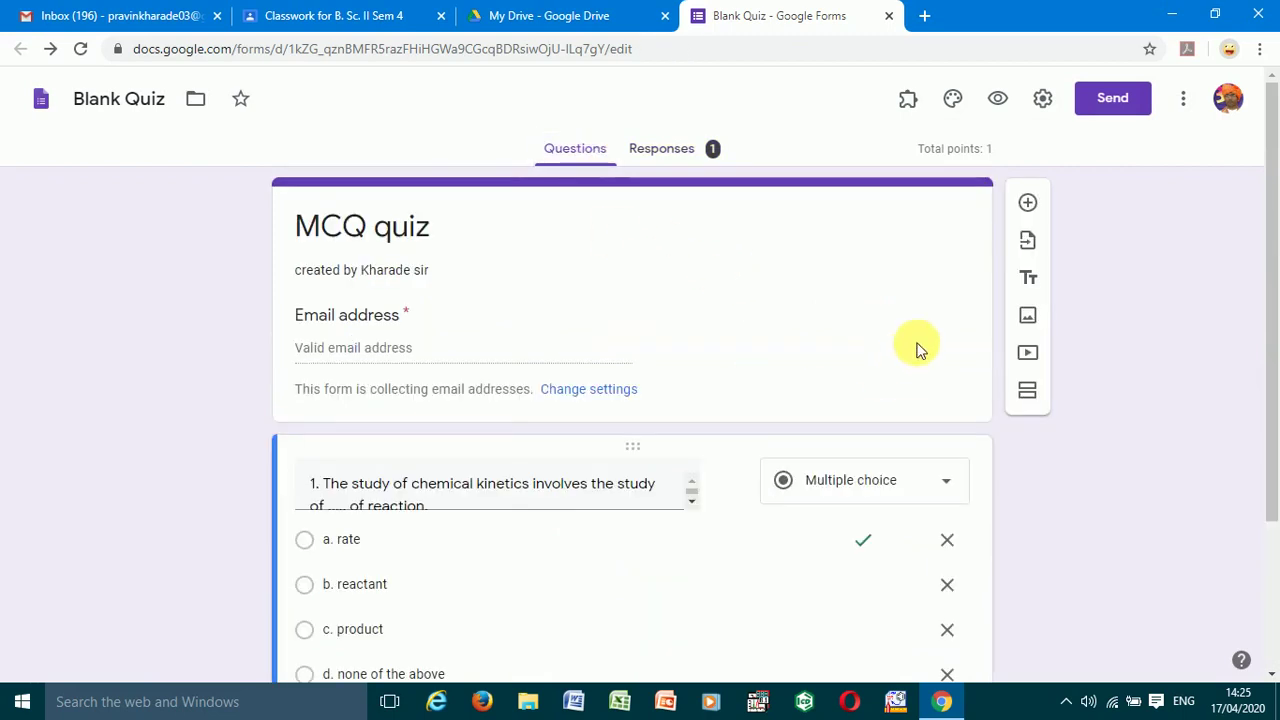
# - Close the Forms and Drive tabs, then check the B. Sc. II Sem 4 People and Grades pages
pyautogui.click(889, 17)
pyautogui.click(665, 17)
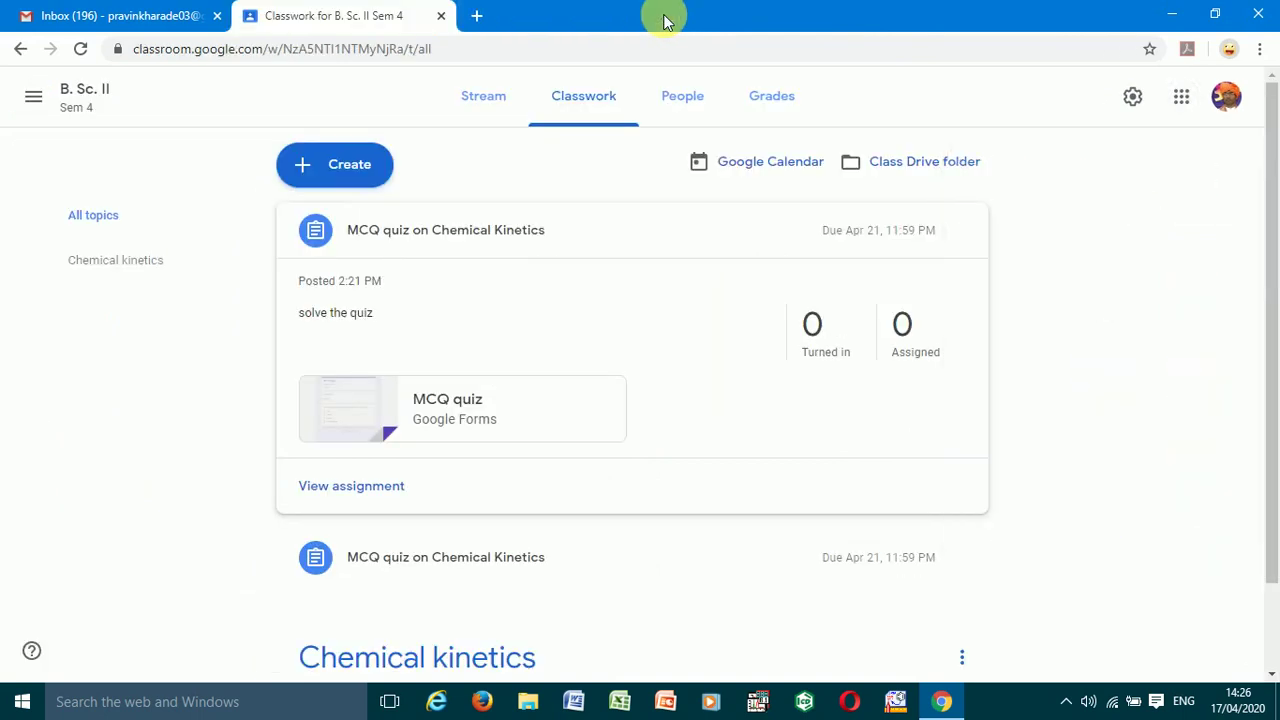
pyautogui.click(685, 107)
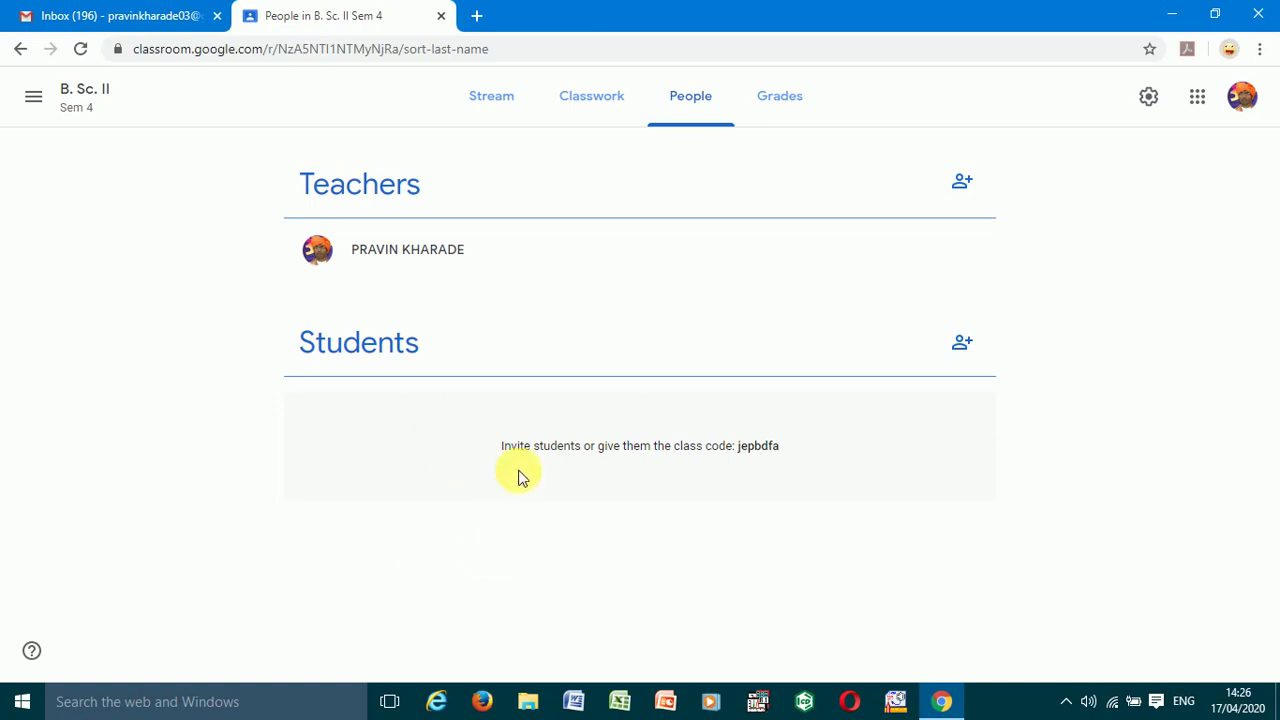
pyautogui.click(788, 104)
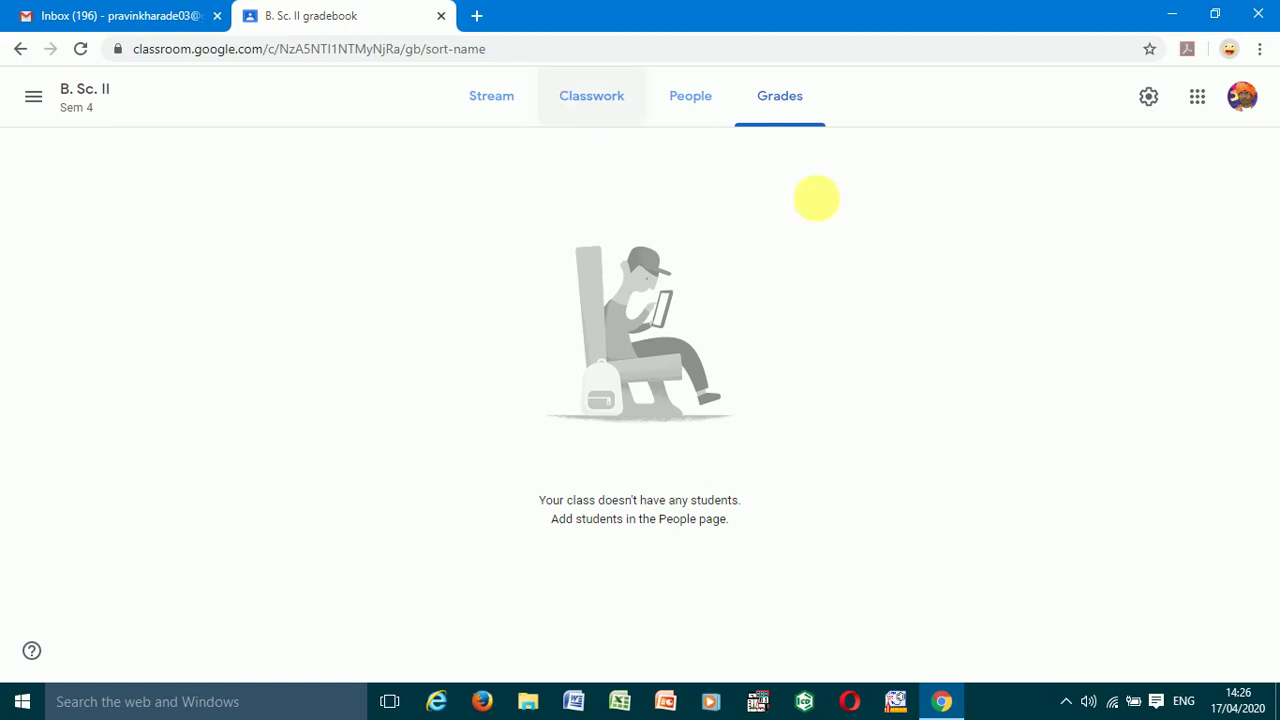
# - Show the Classwork list with the MCQ quiz on Chemical Kinetics assignment (0 turned in, 0 assigned)
pyautogui.click(582, 112)
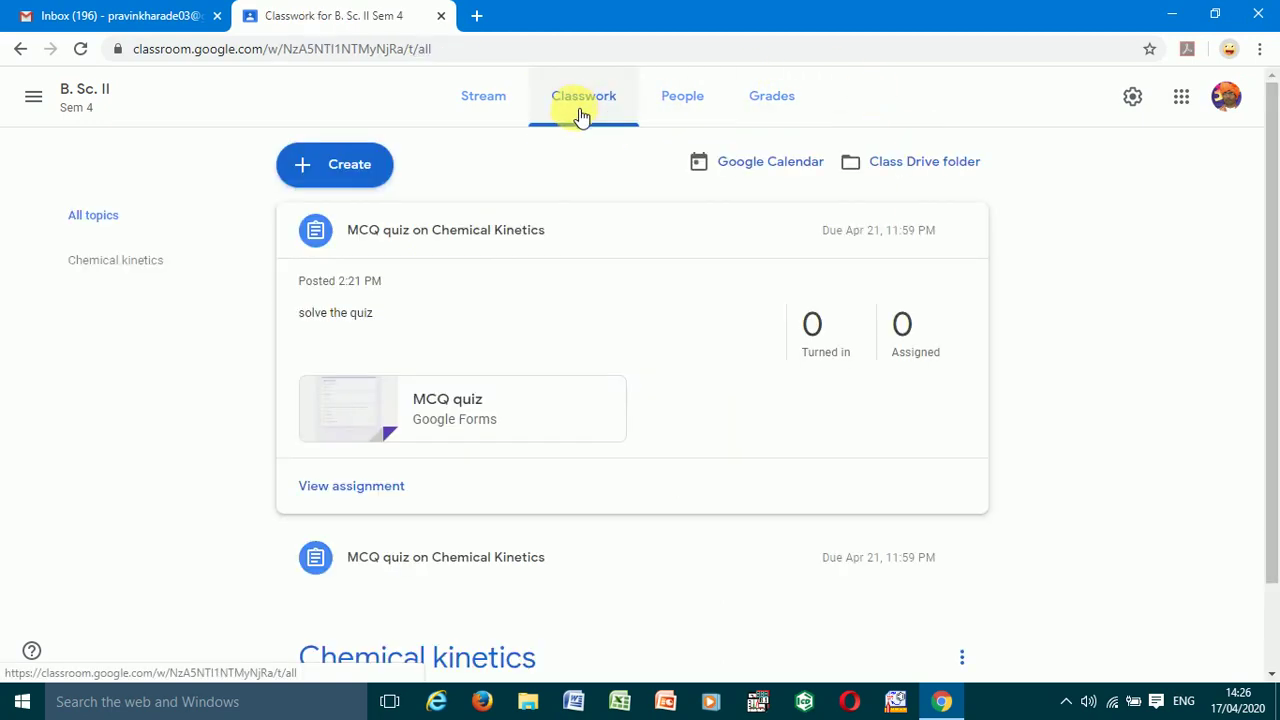
pyautogui.scroll(-1, 463, 403)
pyautogui.scroll(1, 466, 403)
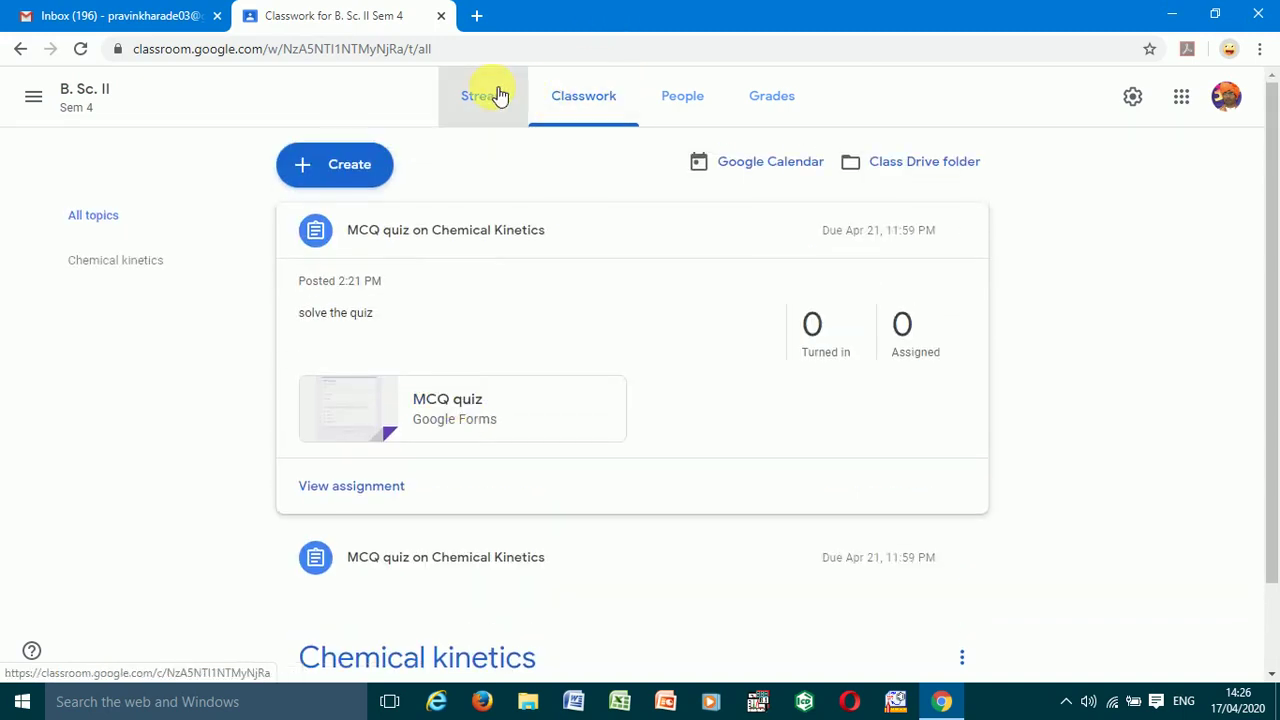
pyautogui.click(494, 94)
pyautogui.click(603, 92)
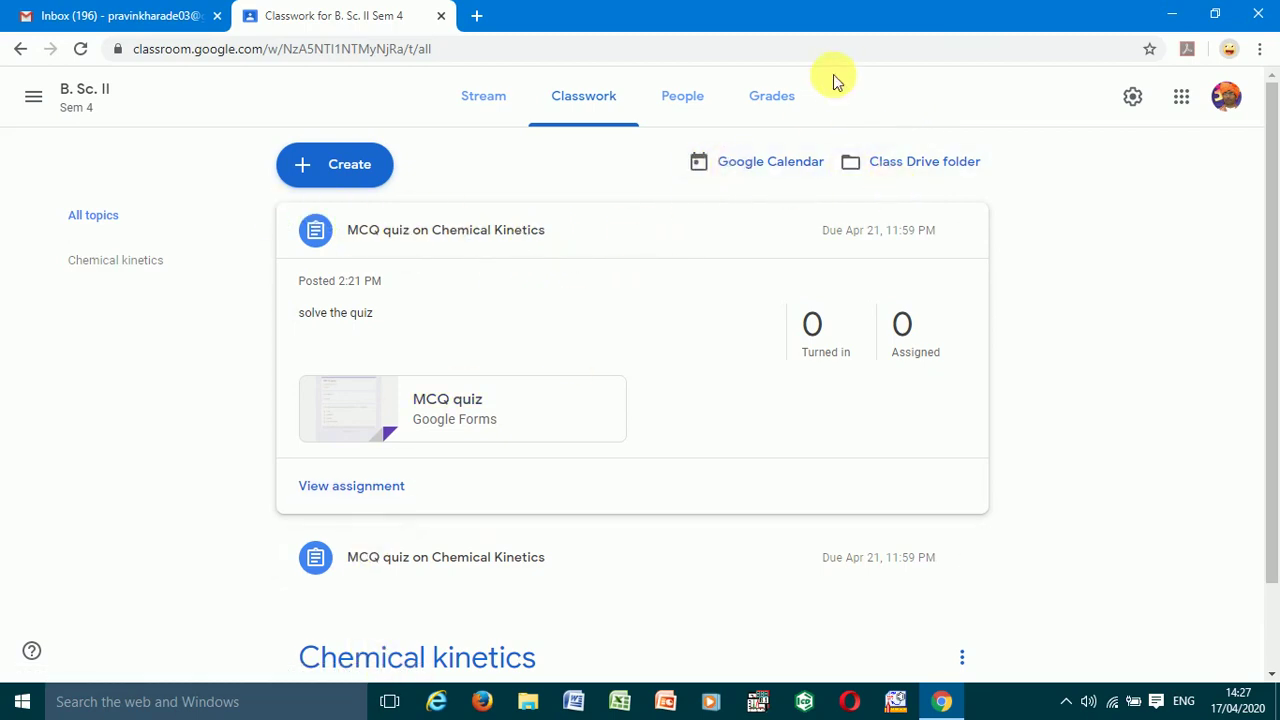
pyautogui.scroll(-1, 608, 340)
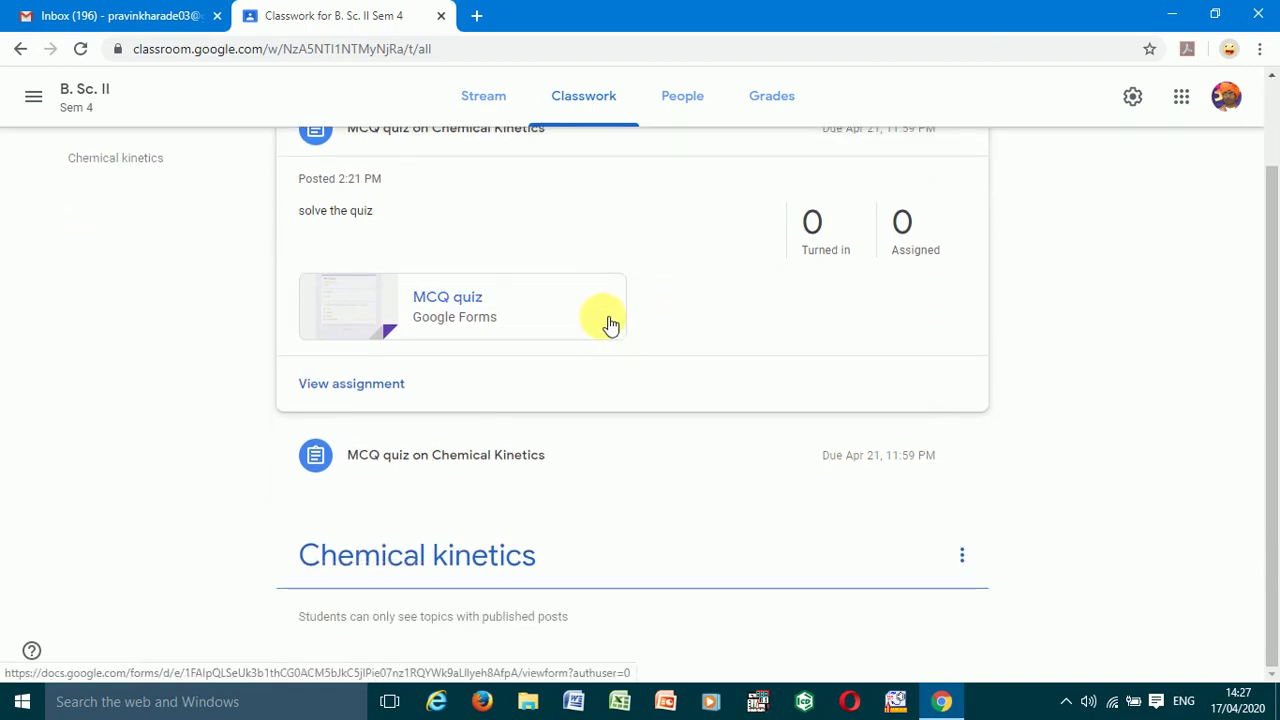
pyautogui.scroll(1, 610, 323)
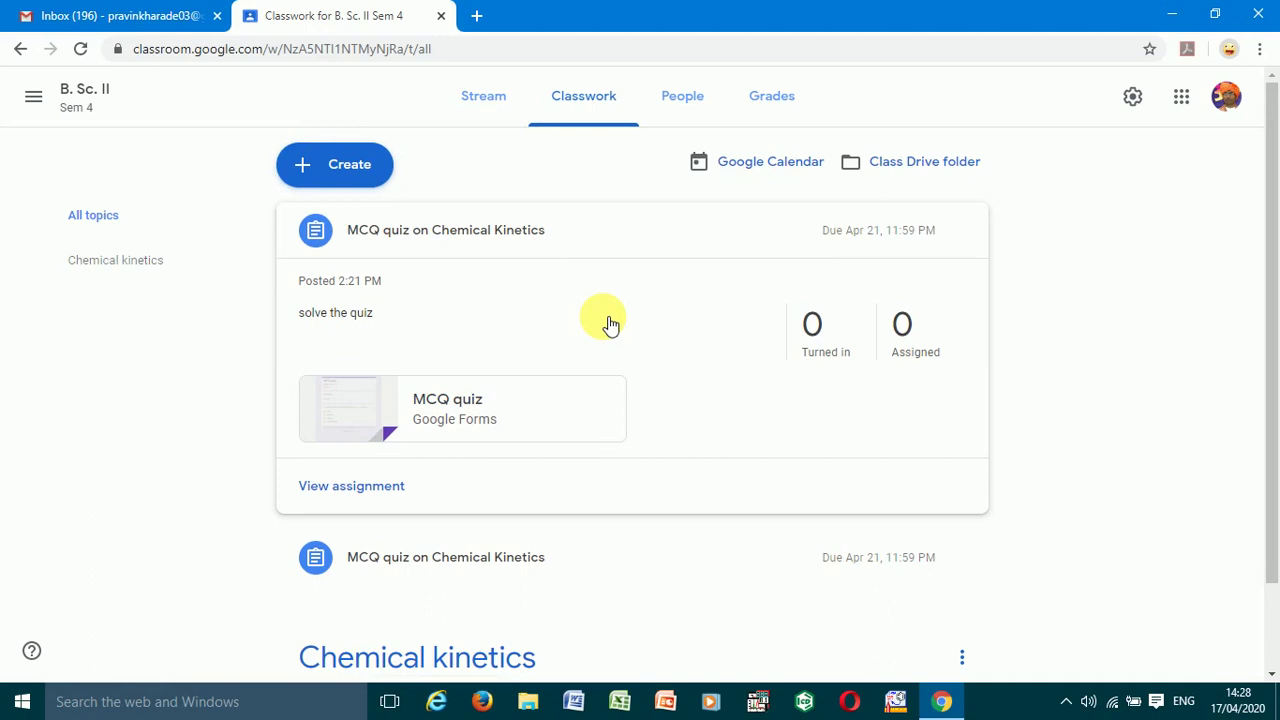
# - Post 'we will have MCQ quiz on ...... topic on .....' to the class stream for all students
pyautogui.click(500, 97)
pyautogui.click(551, 432)
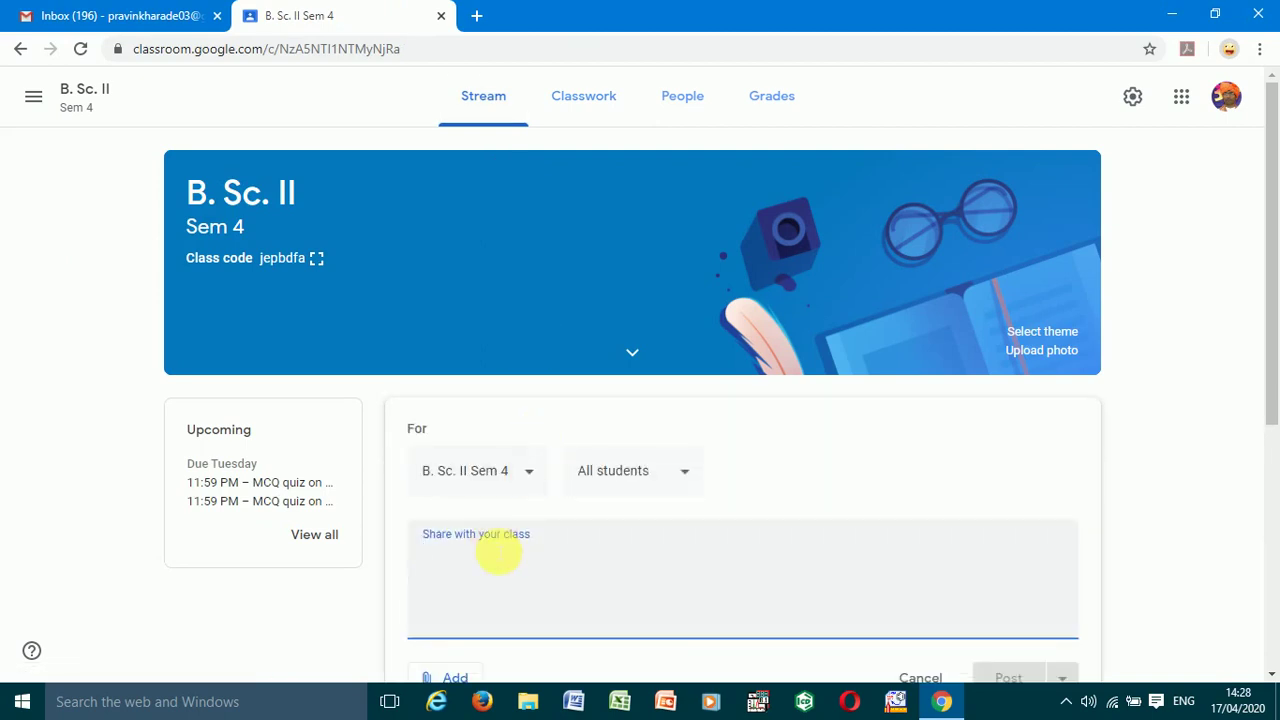
pyautogui.write('we')
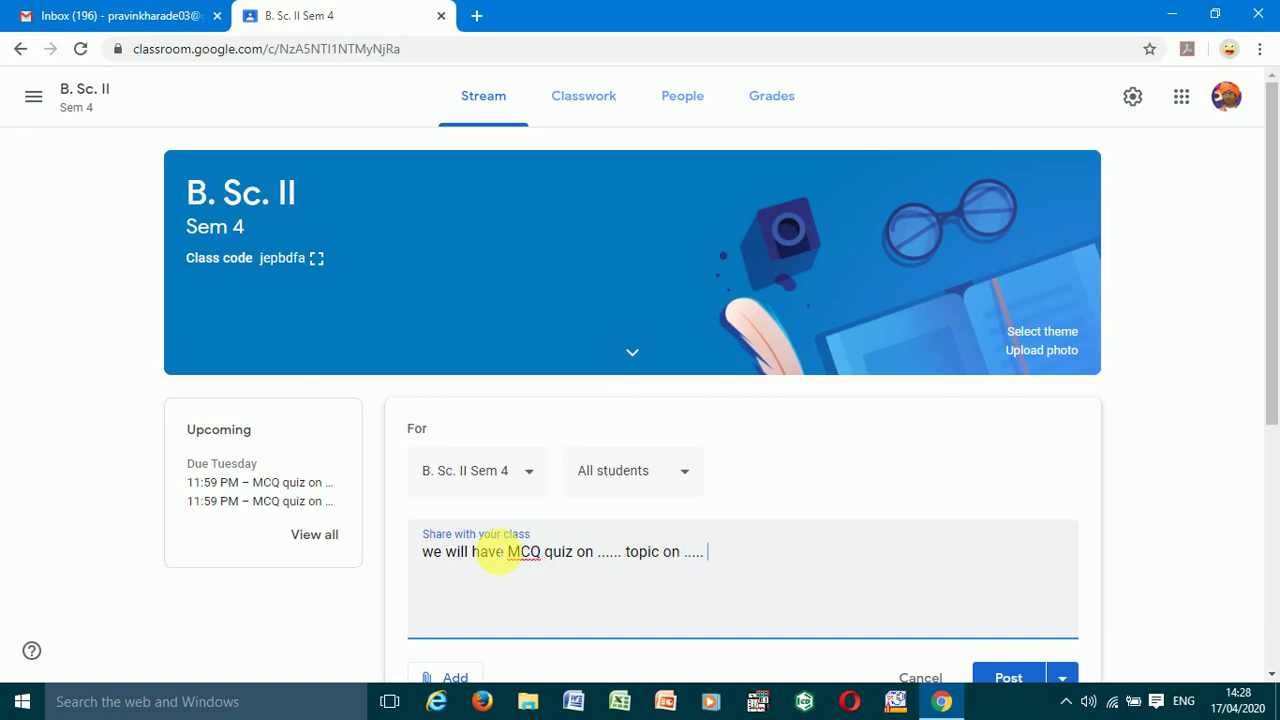
pyautogui.scroll(-2, 490, 560)
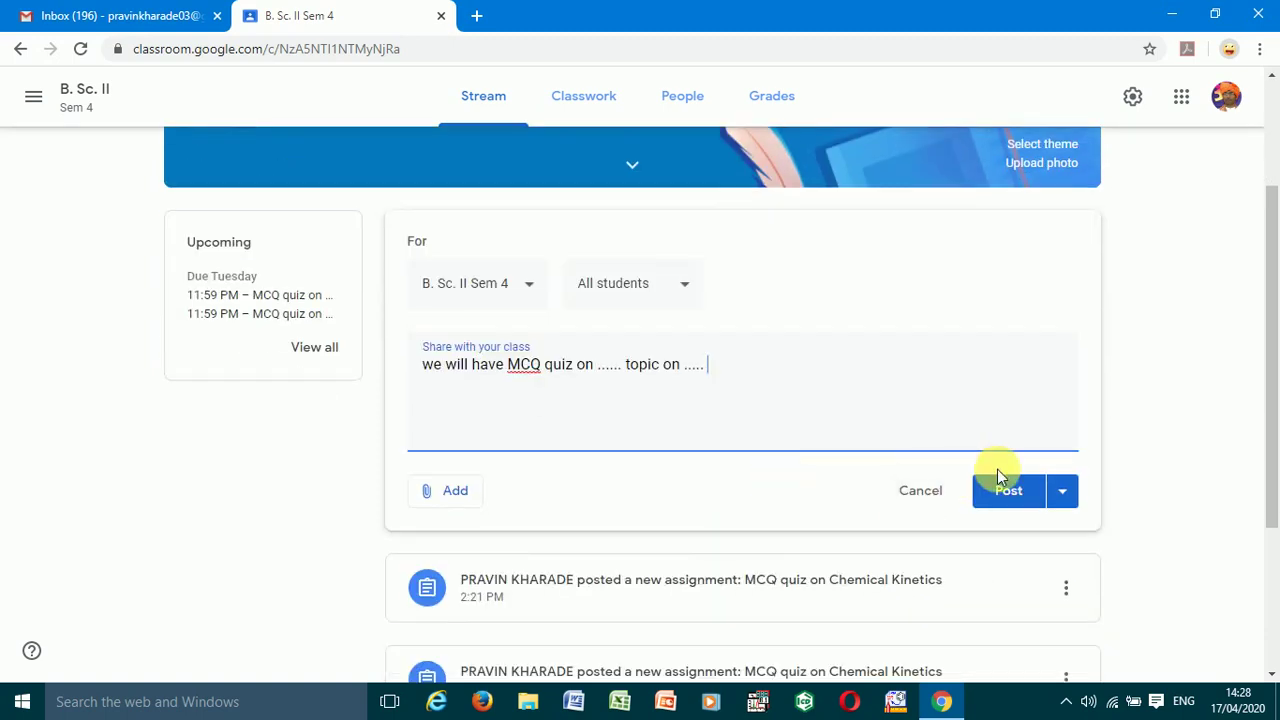
pyautogui.click(1005, 489)
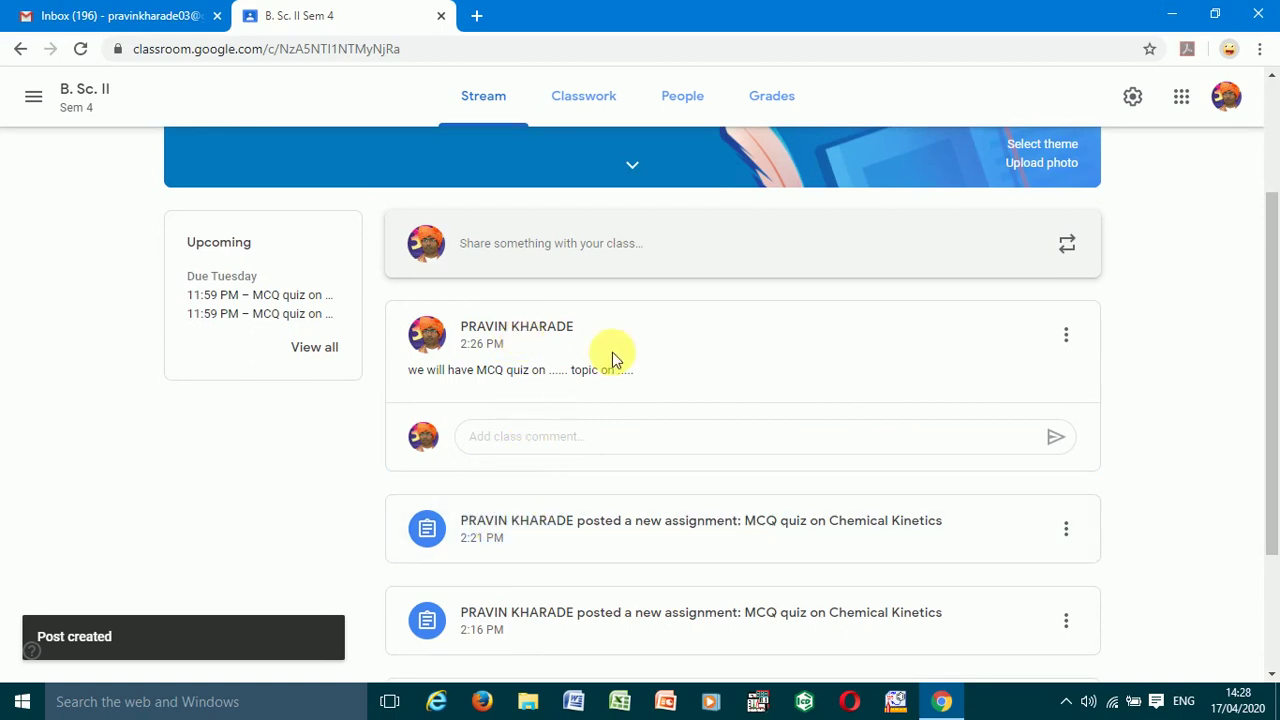
pyautogui.scroll(2, 612, 358)
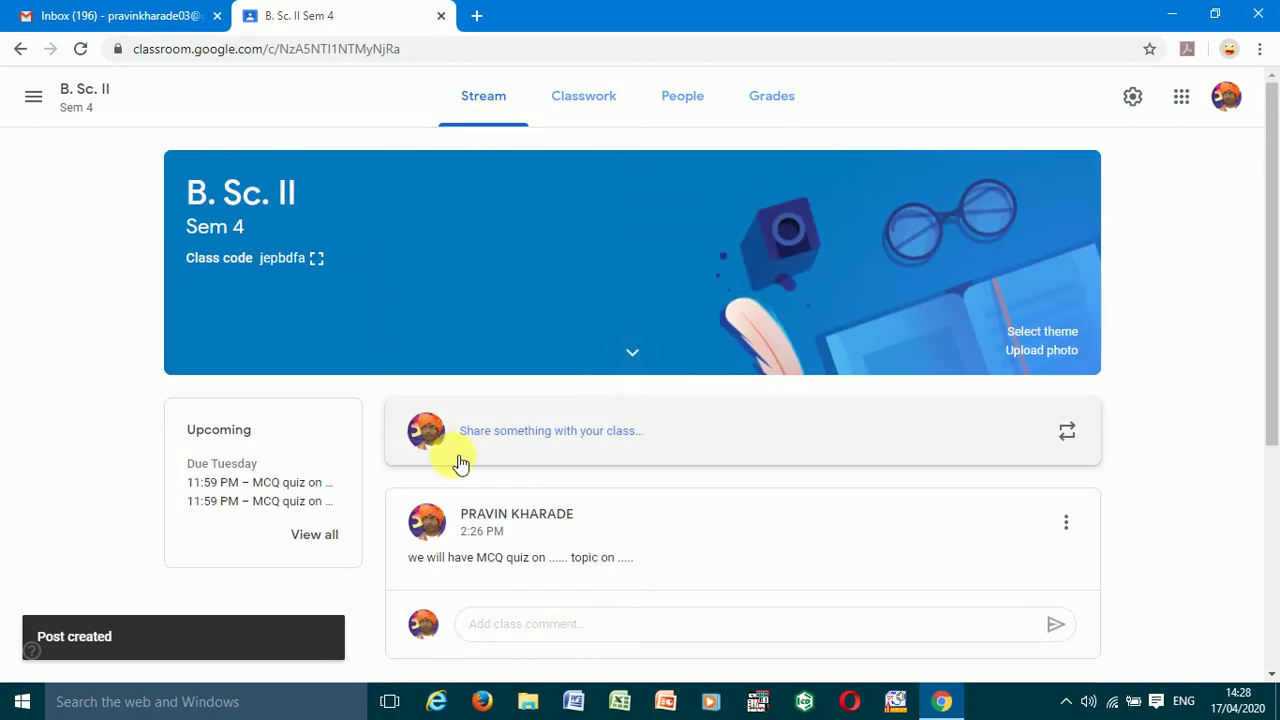
pyautogui.scroll(-2, 470, 480)
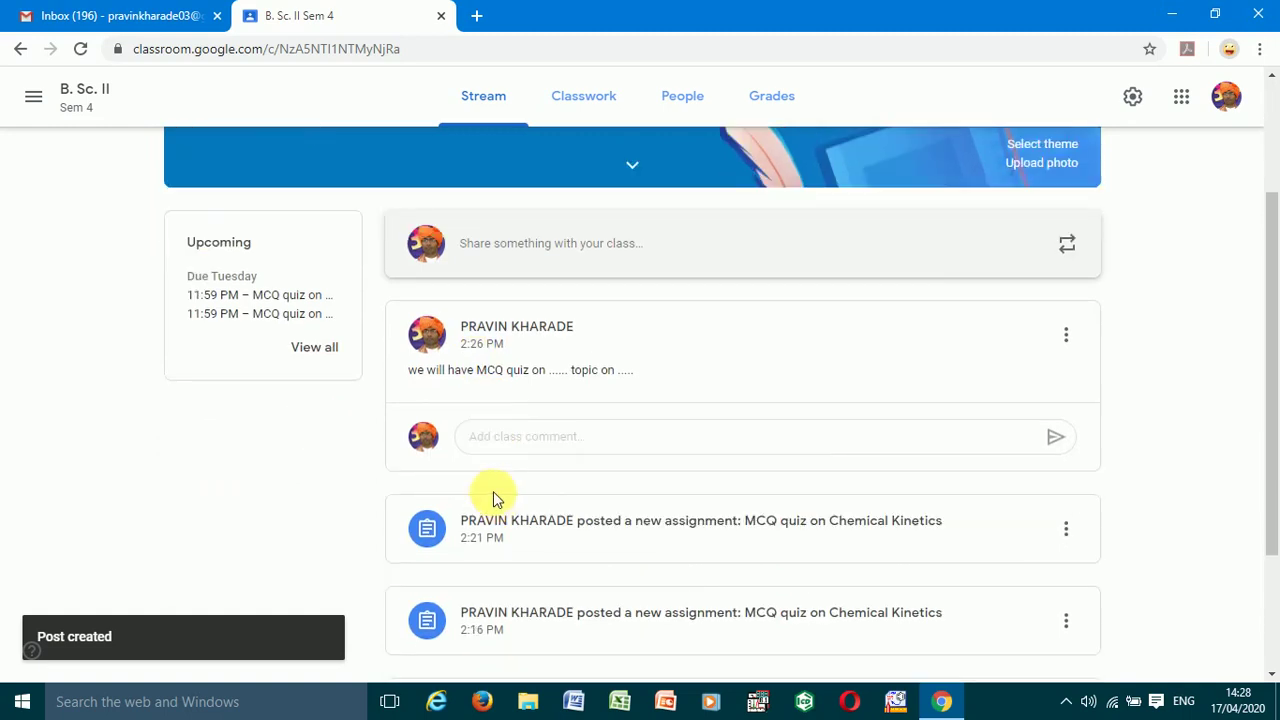
pyautogui.scroll(-2, 498, 438)
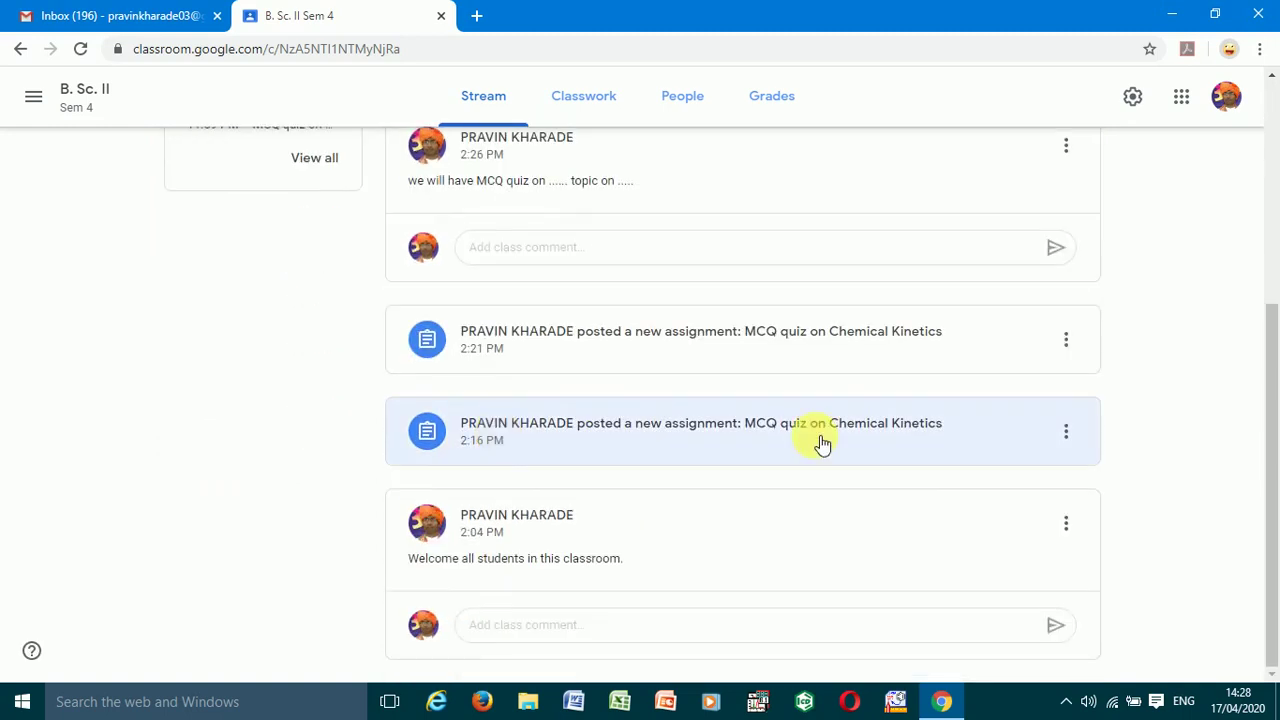
pyautogui.scroll(4, 810, 440)
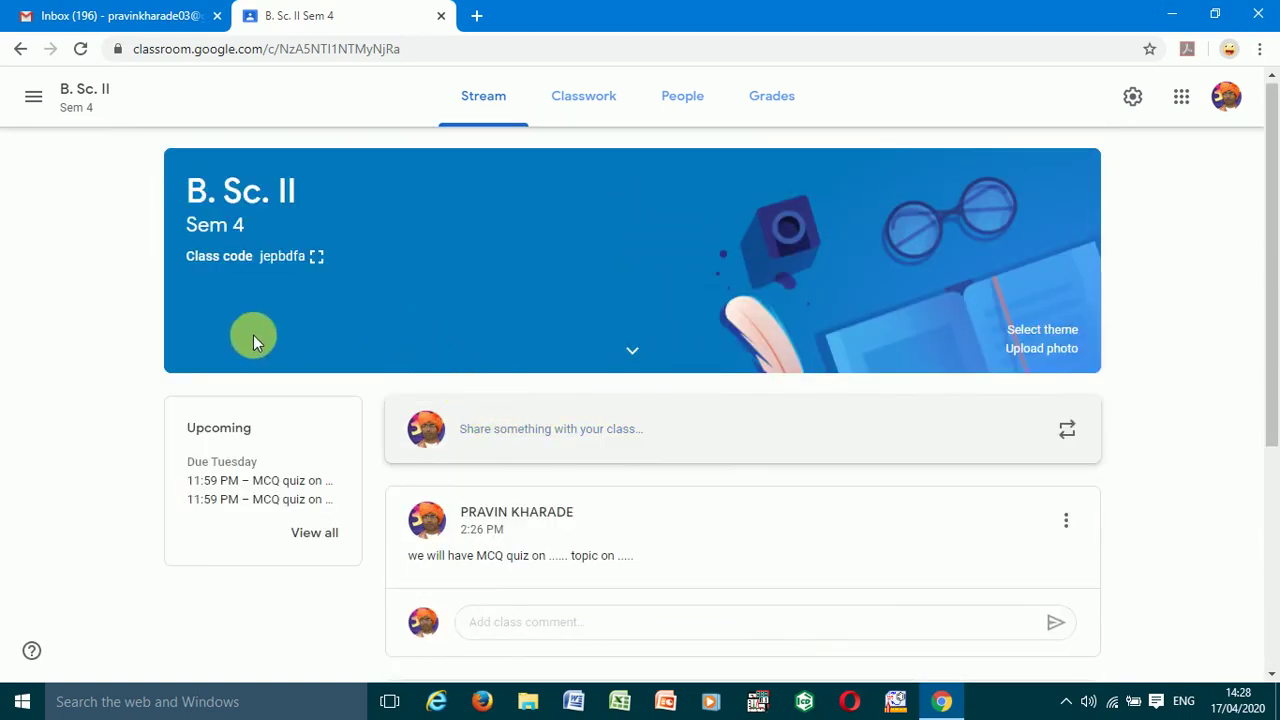